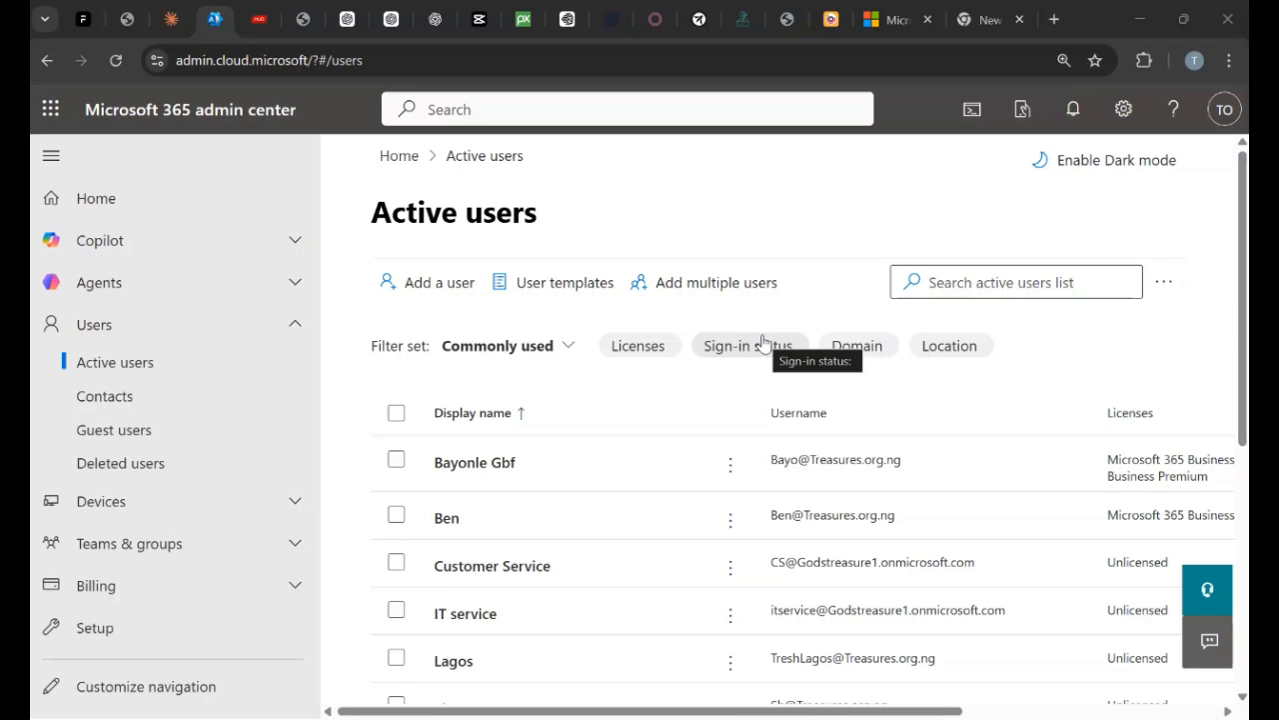
Generate and read an AI summary of the 'What is Conditional Access?' Learn article, then return to Active users.
click(894, 25)
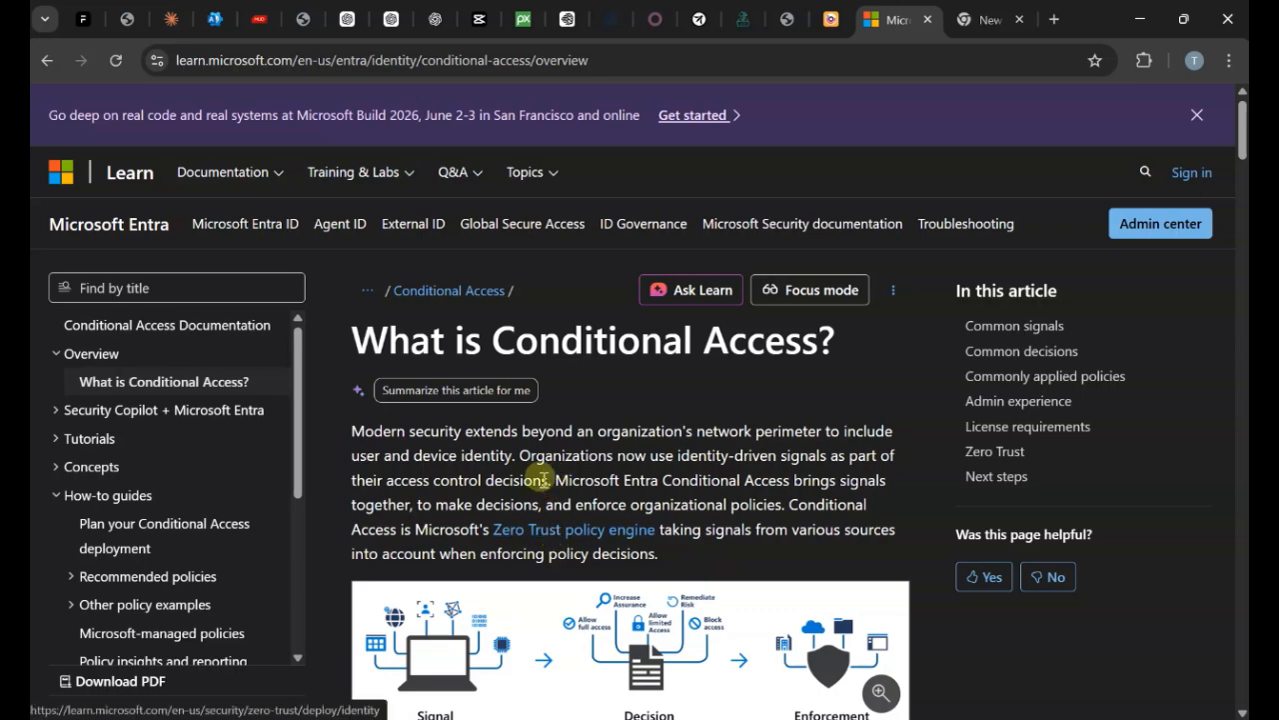
click(522, 393)
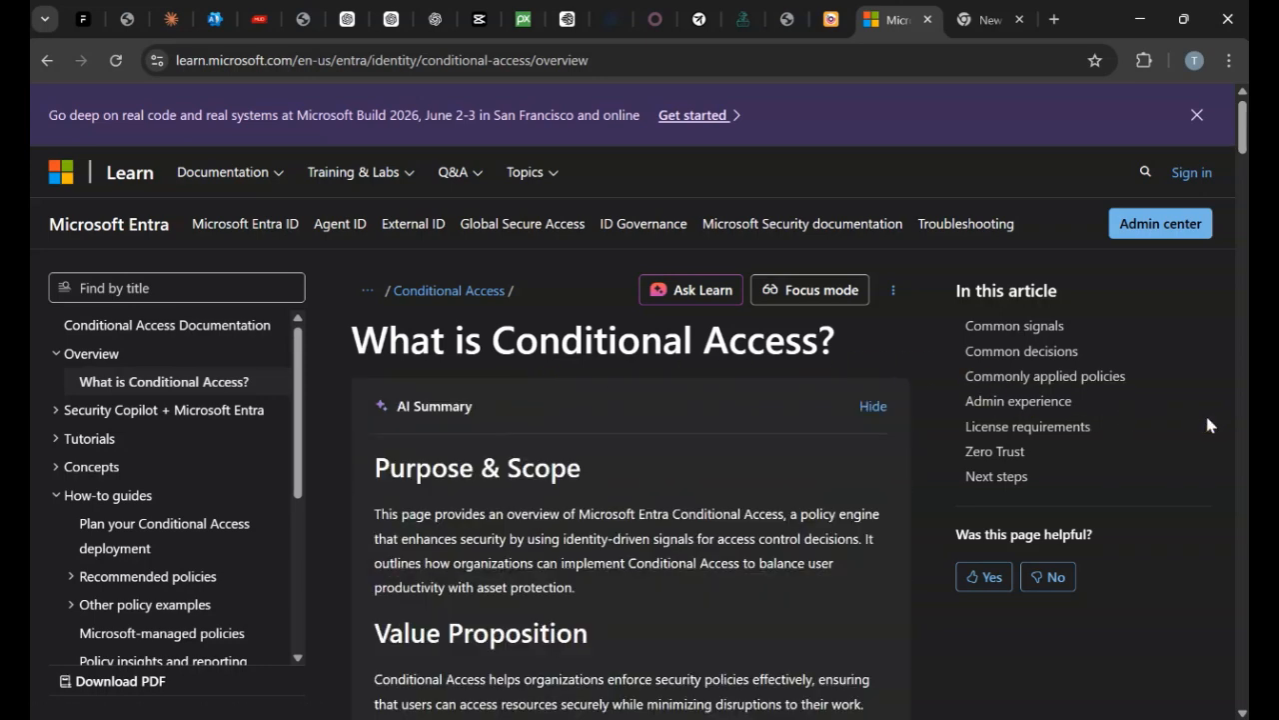
scroll(1205, 414, down, 1)
scroll(1207, 425, down, 4)
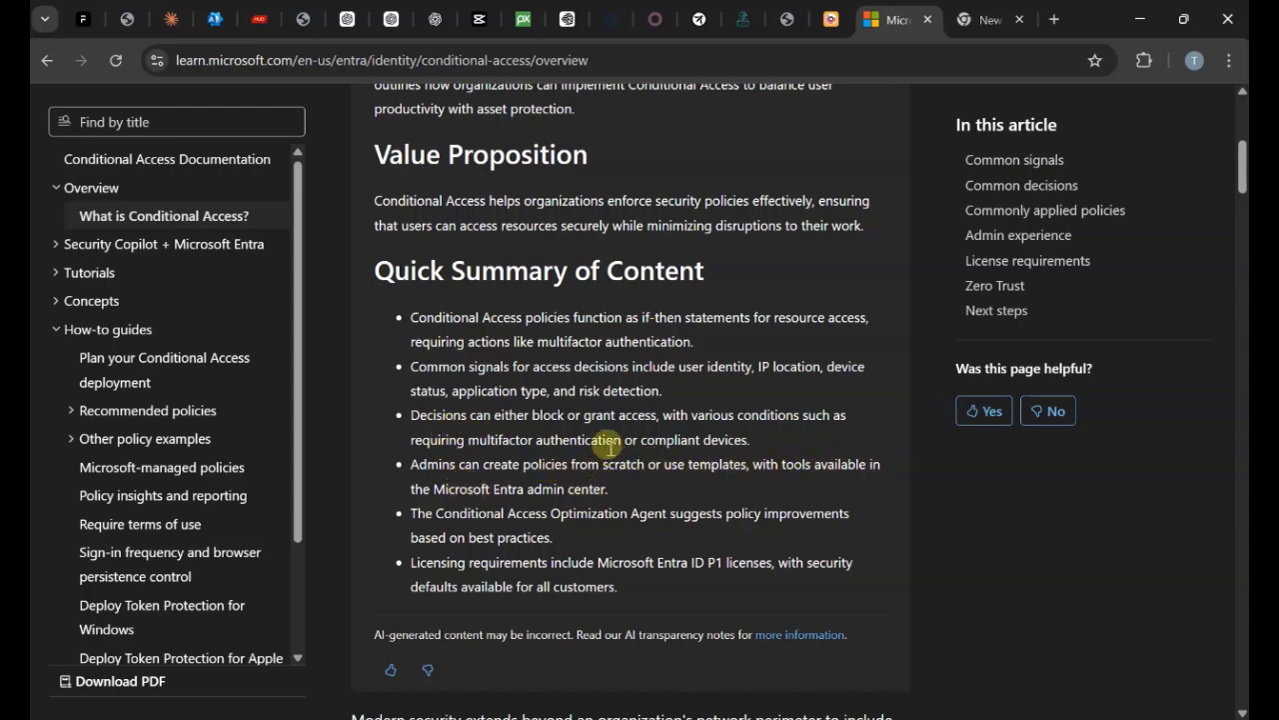
scroll(759, 406, down, 2)
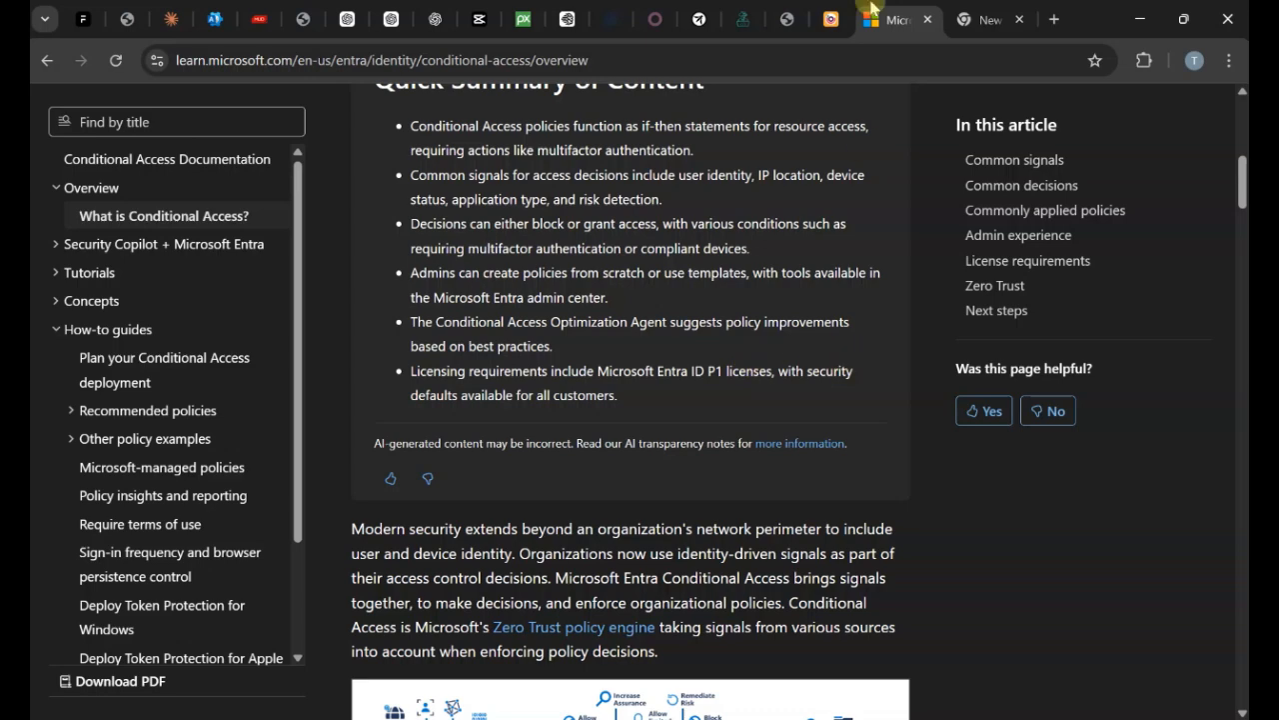
click(213, 17)
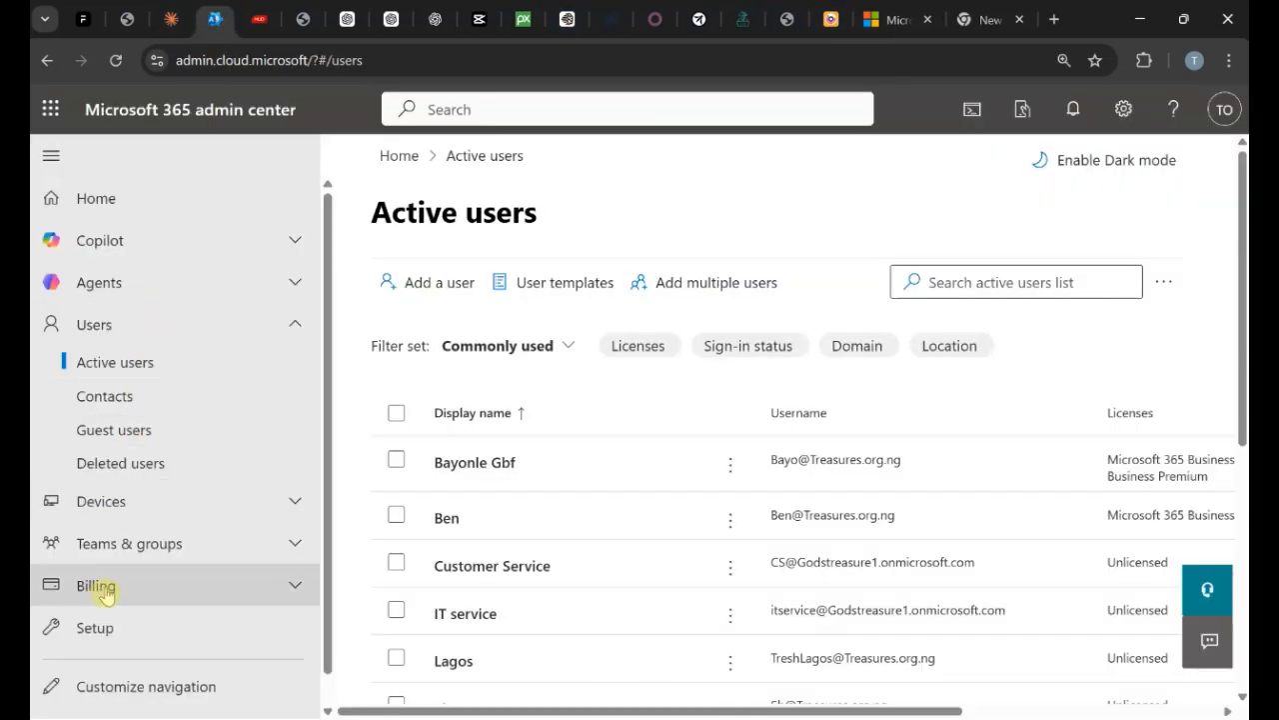
scroll(100, 590, down, 1)
scroll(603, 509, down, 1)
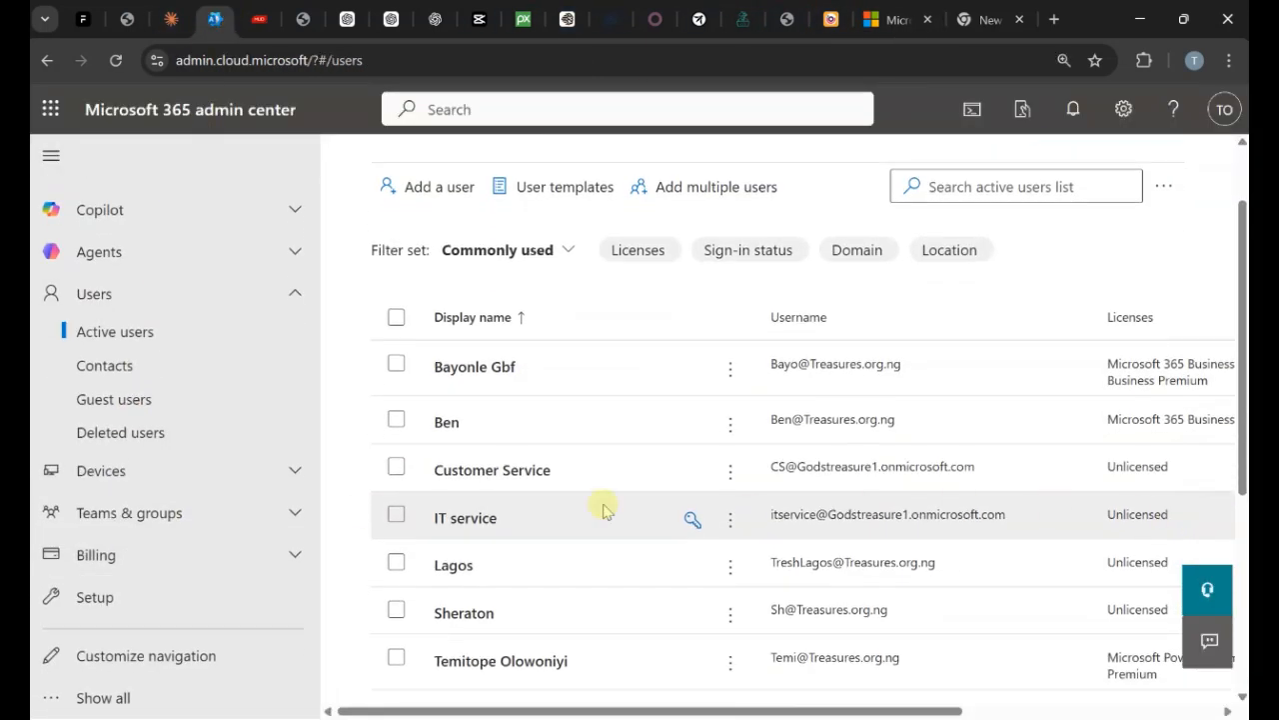
click(449, 423)
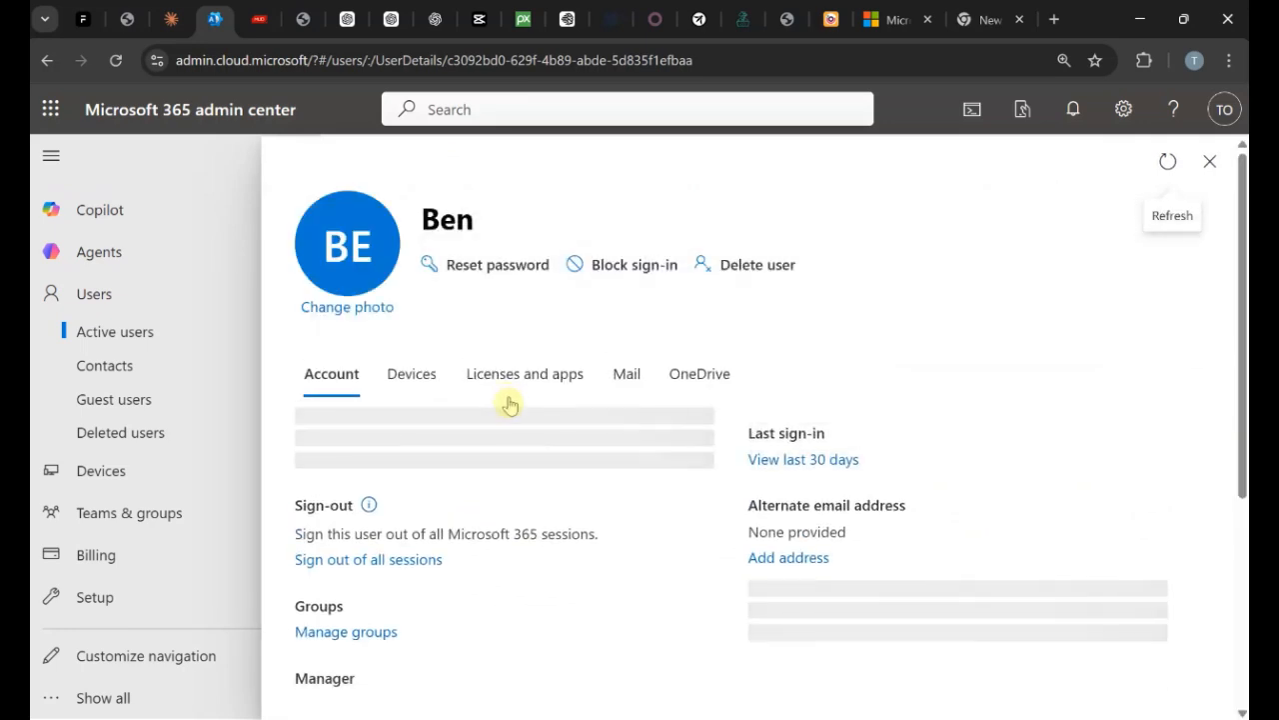
click(528, 390)
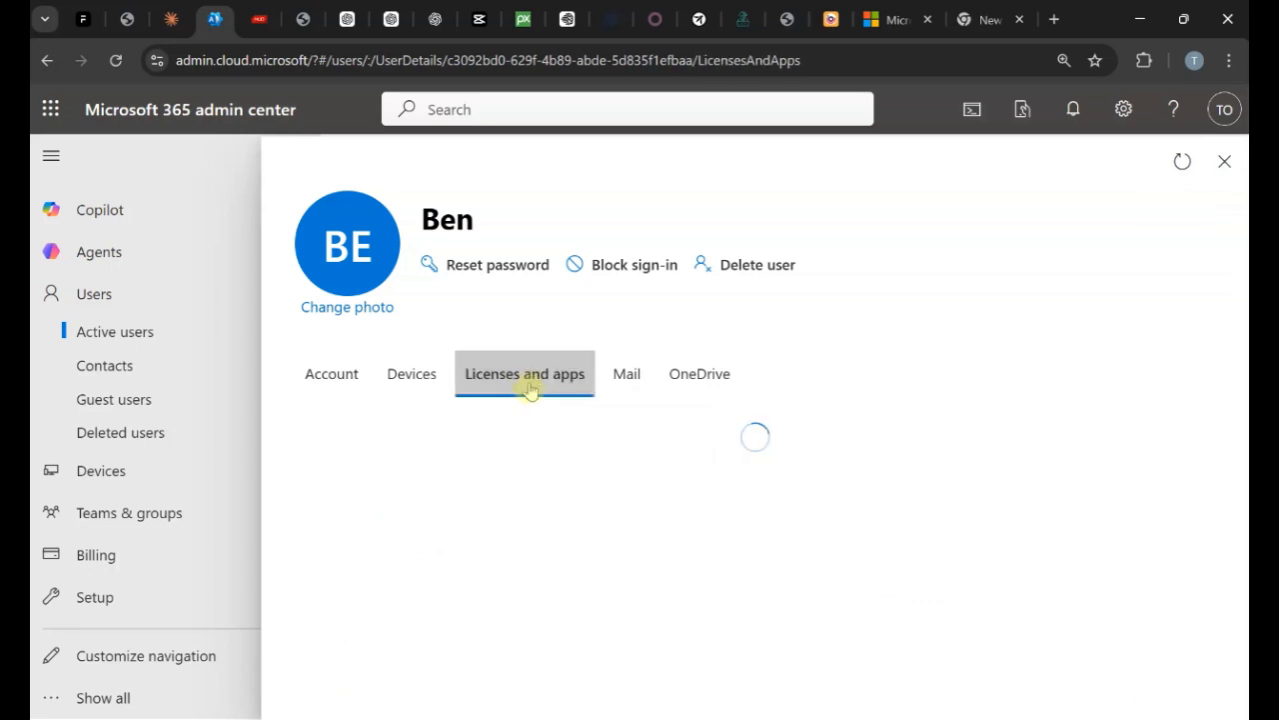
scroll(791, 380, down, 2)
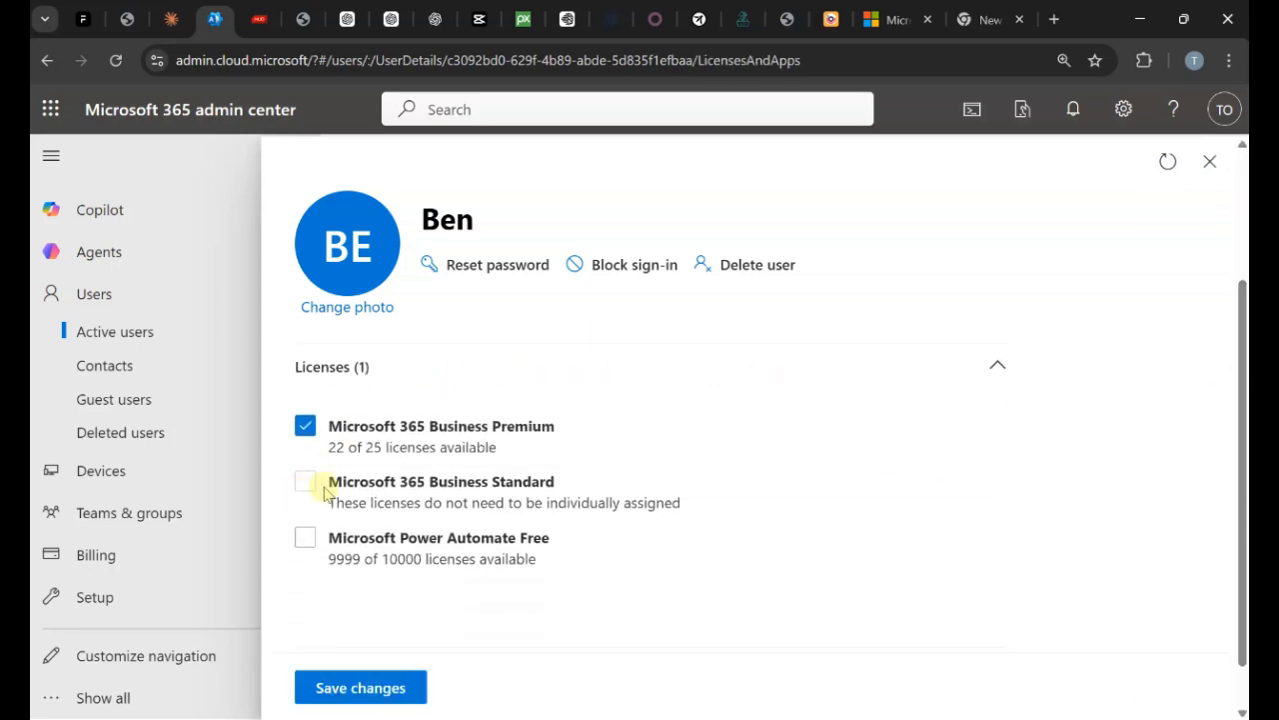
scroll(377, 406, down, 1)
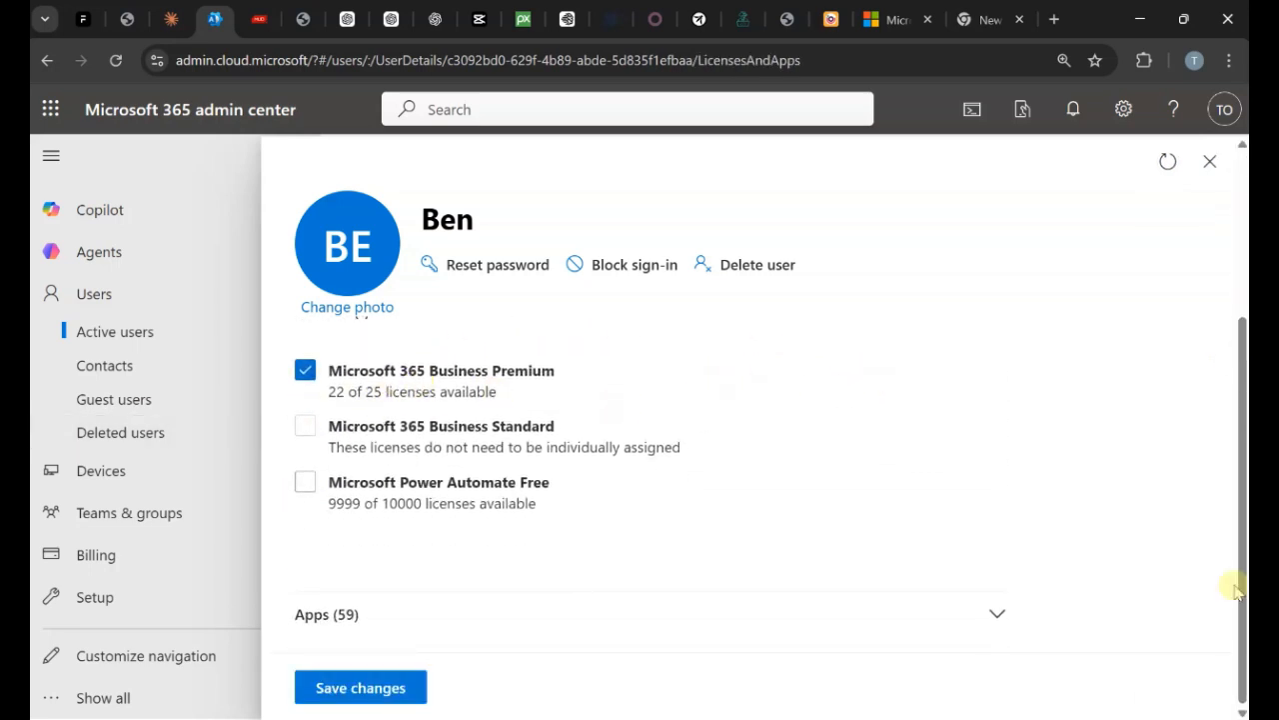
click(996, 616)
scroll(1003, 577, down, 6)
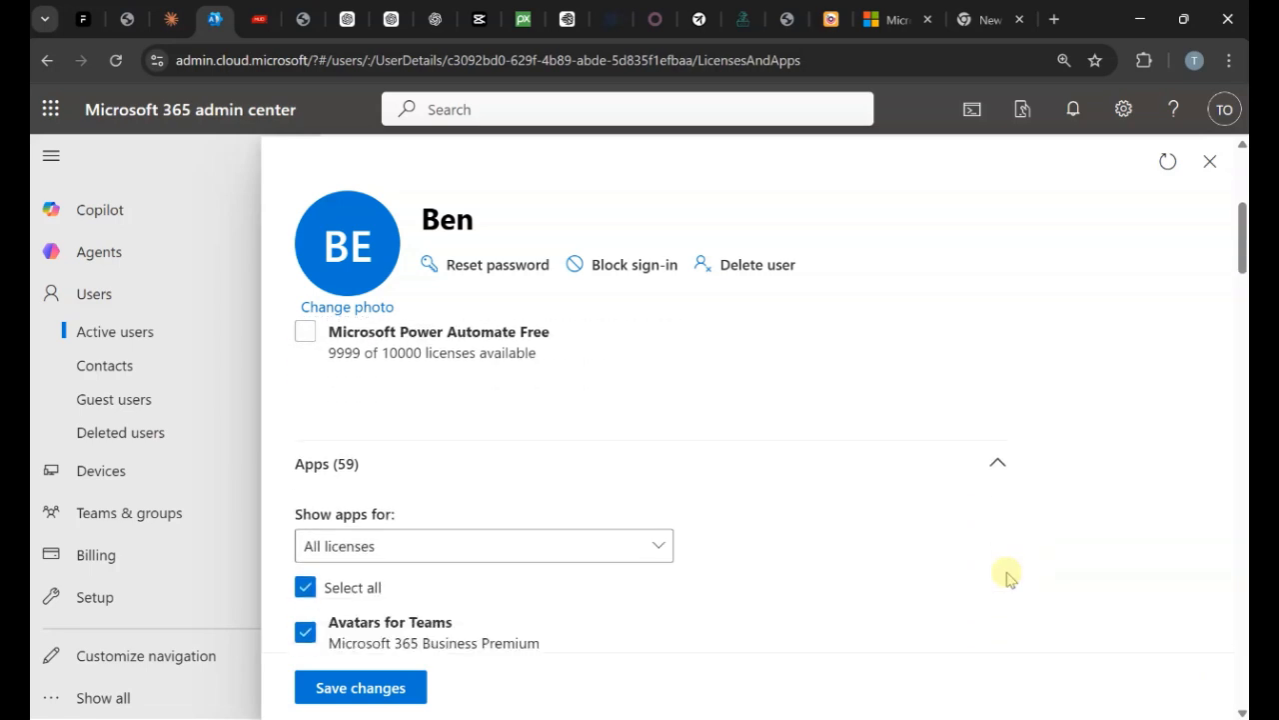
scroll(1019, 565, down, 6)
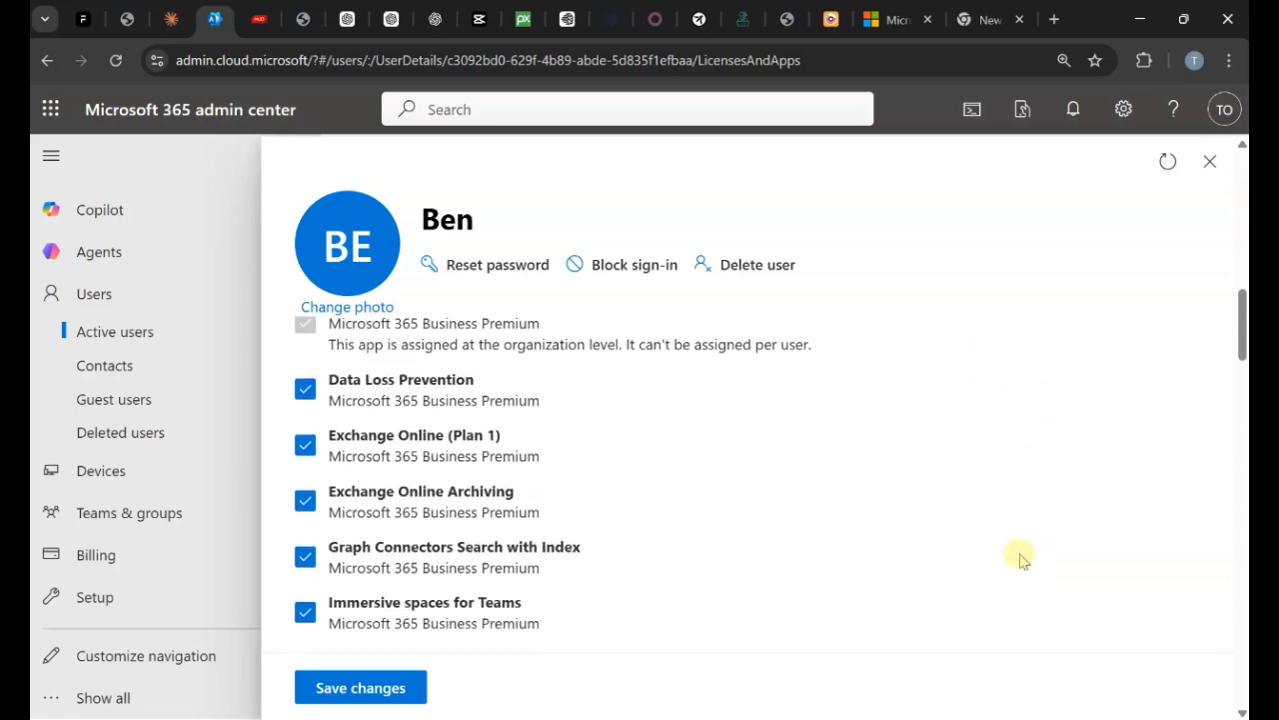
scroll(1023, 557, down, 4)
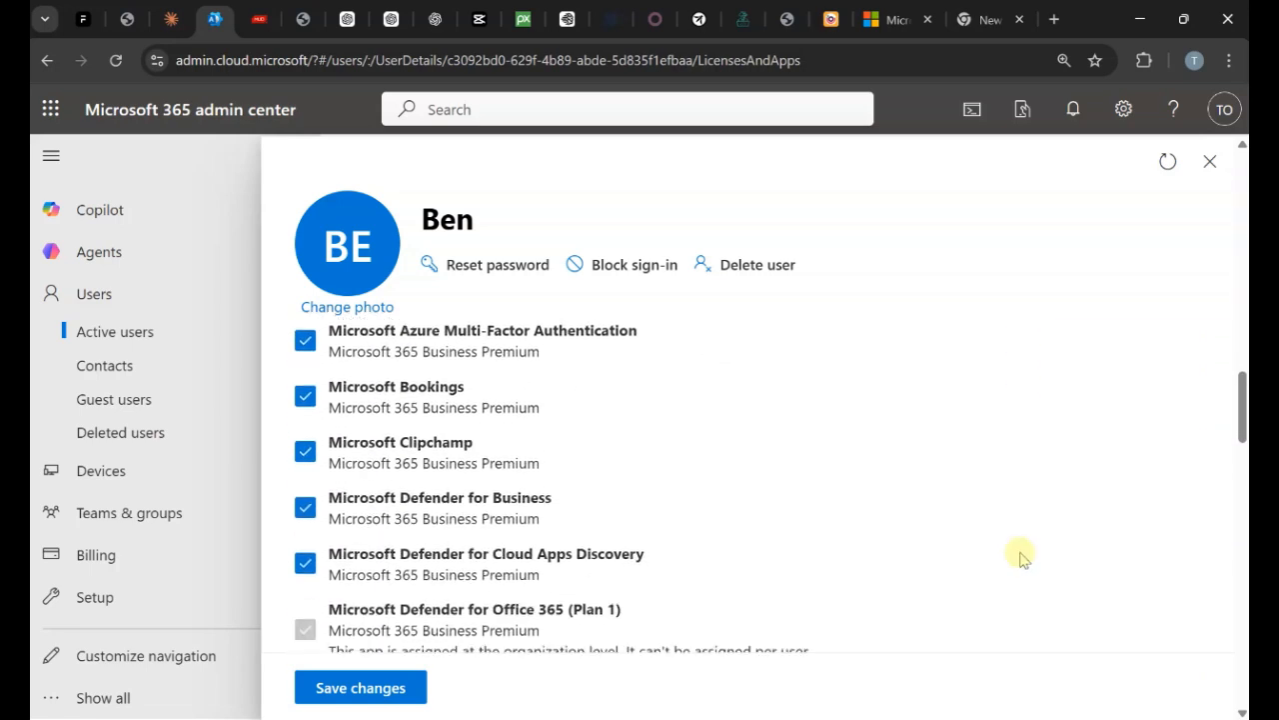
scroll(1023, 557, down, 1)
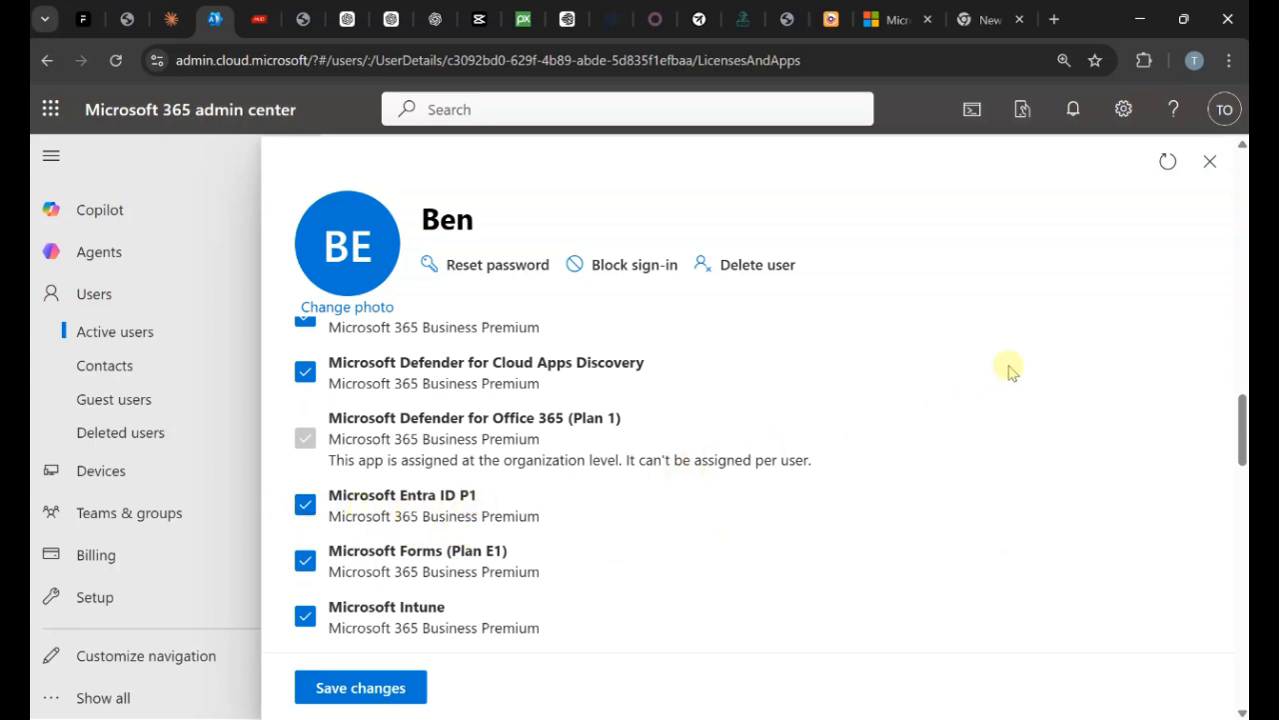
click(1211, 162)
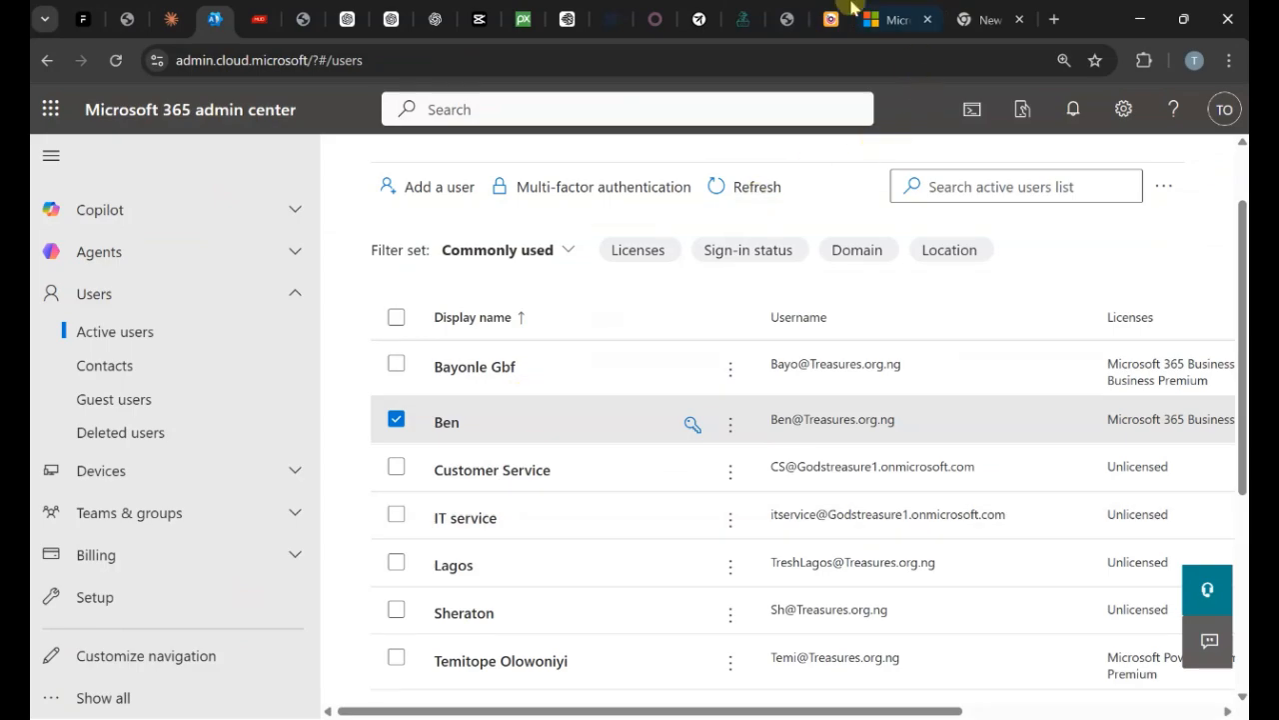
click(879, 19)
scroll(546, 643, down, 6)
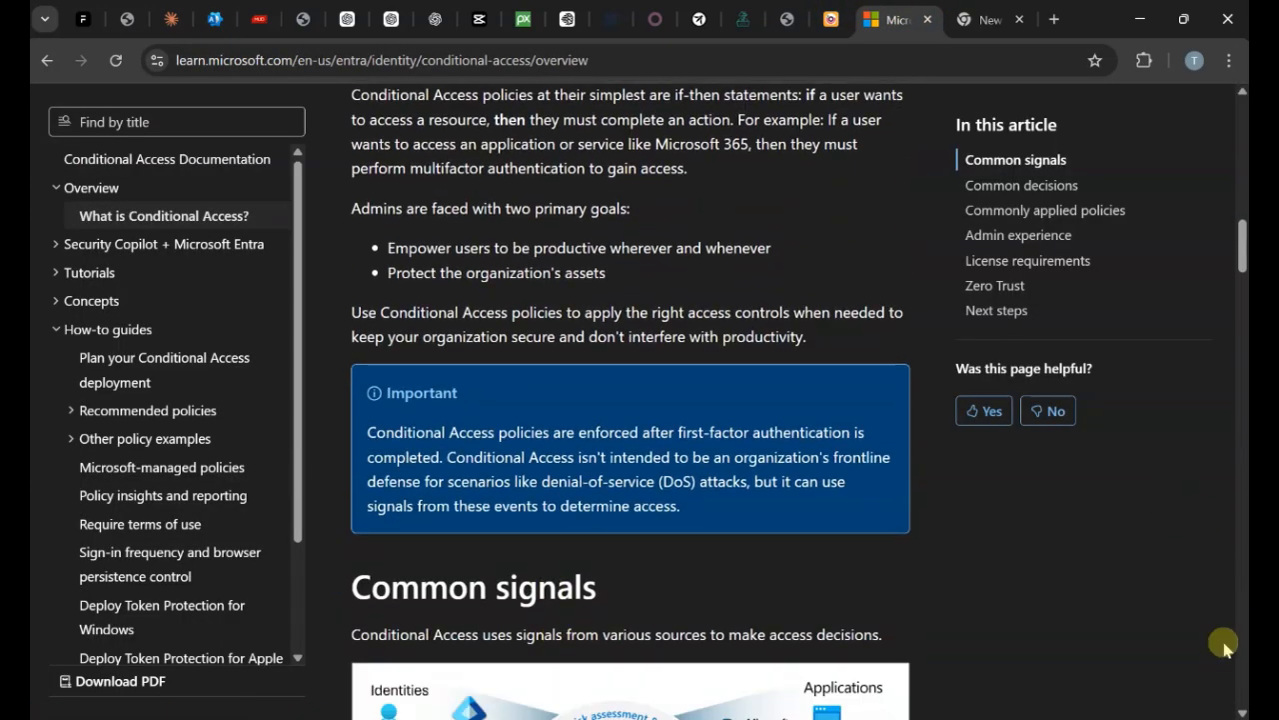
scroll(1222, 651, down, 10)
scroll(1226, 614, down, 3)
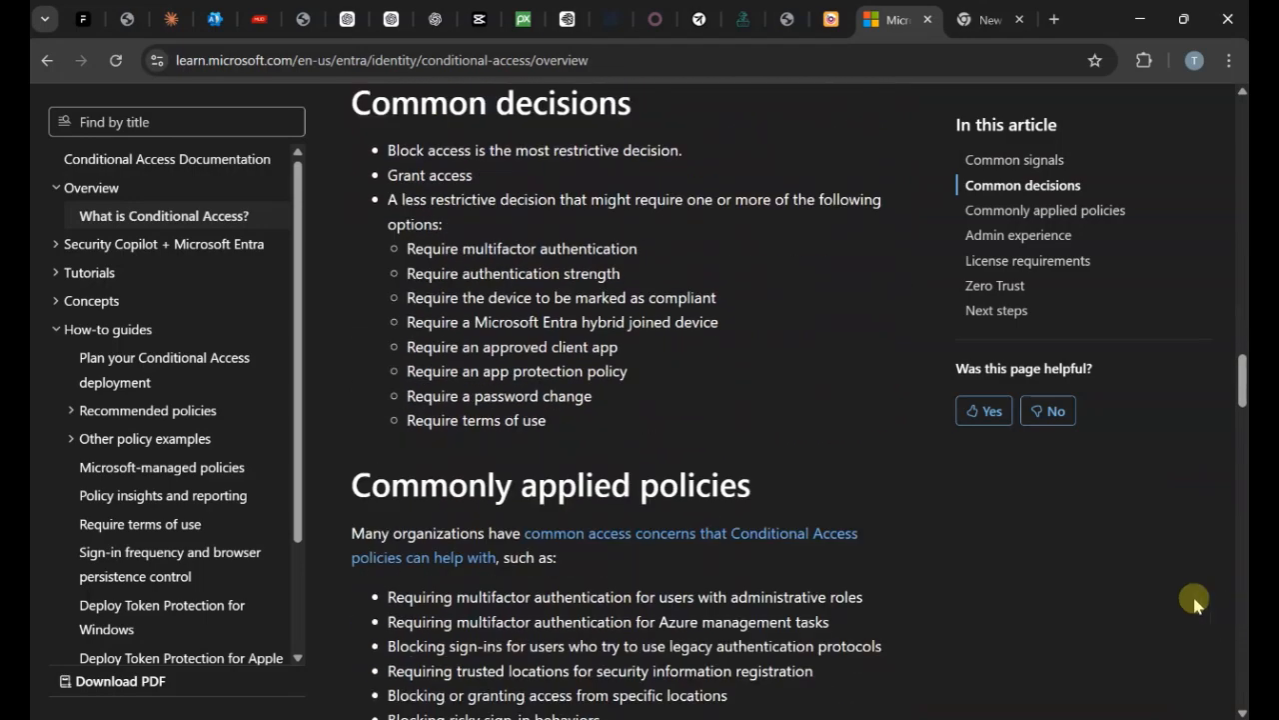
scroll(756, 426, down, 7)
scroll(757, 430, down, 7)
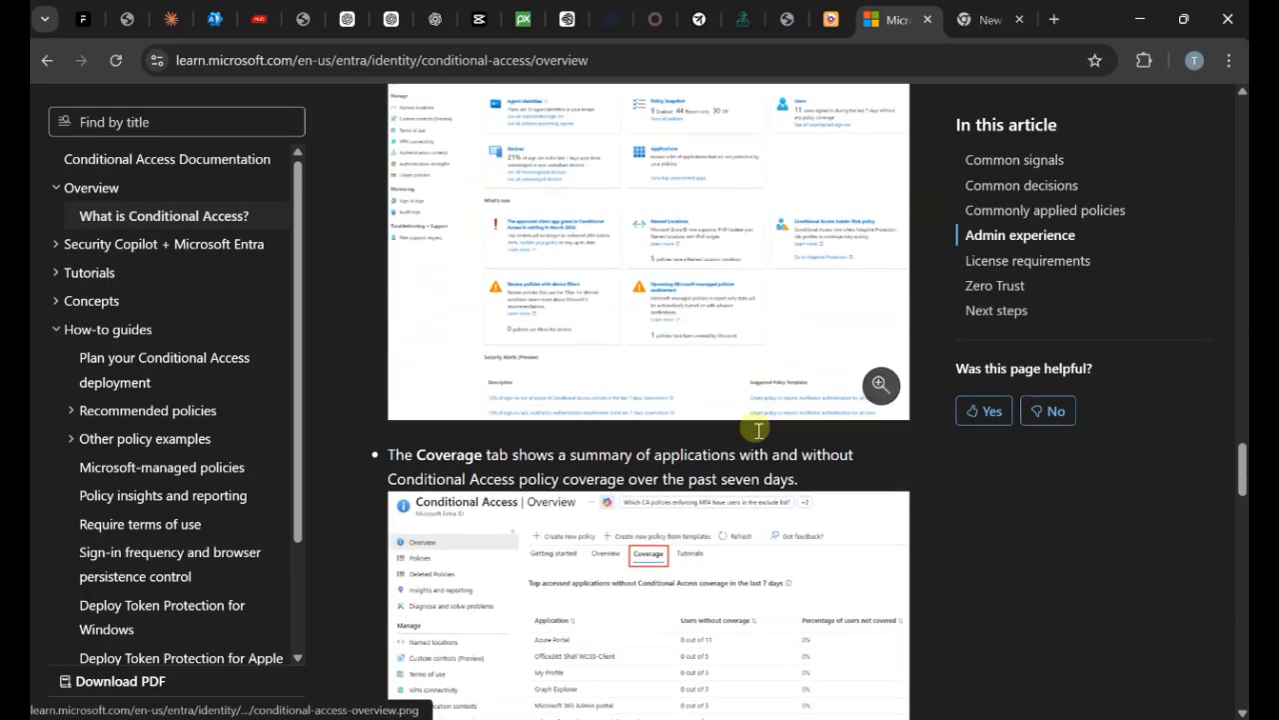
scroll(772, 415, up, 1)
scroll(772, 415, up, 9)
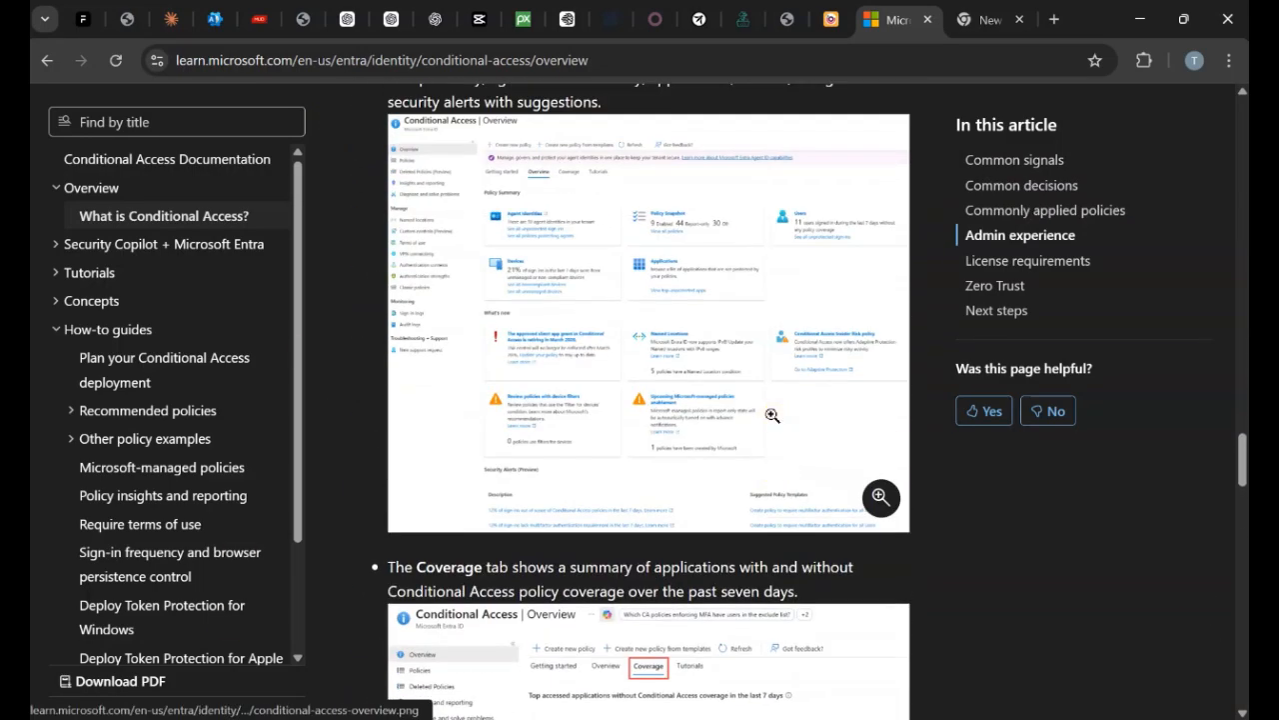
scroll(773, 412, down, 14)
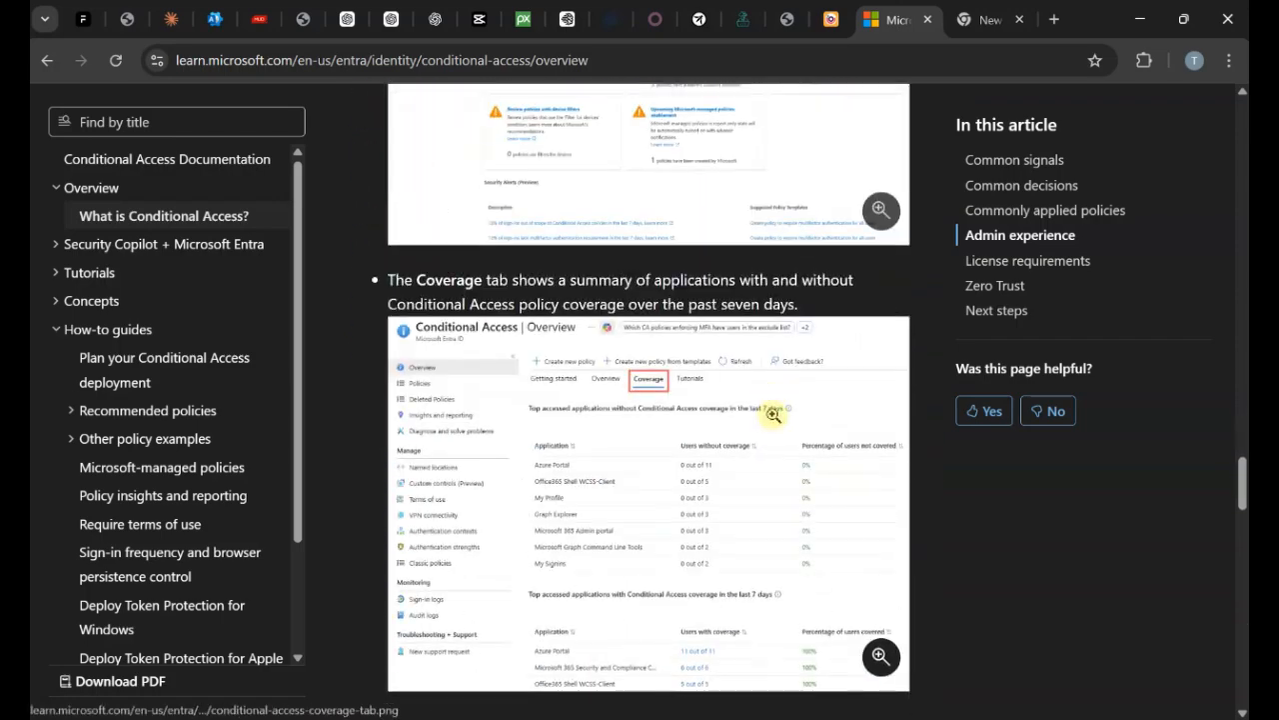
scroll(563, 386, up, 3)
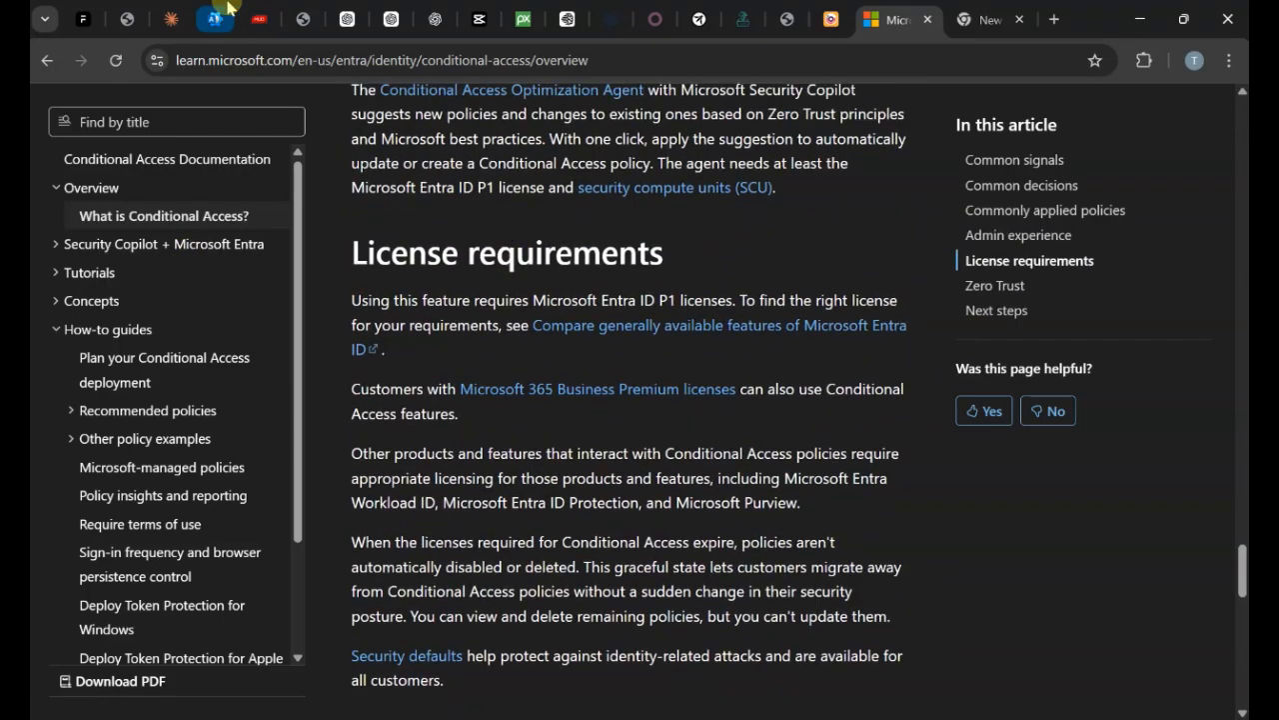
mouse_move(228, 8)
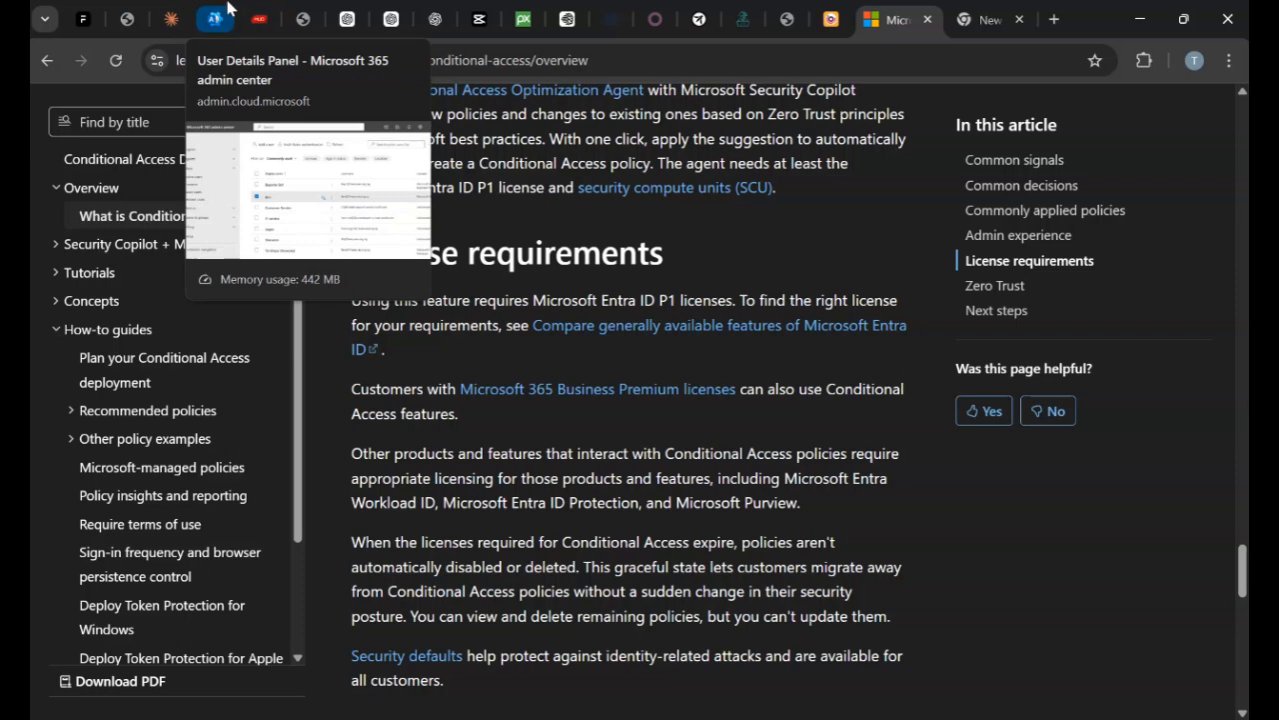
click(212, 16)
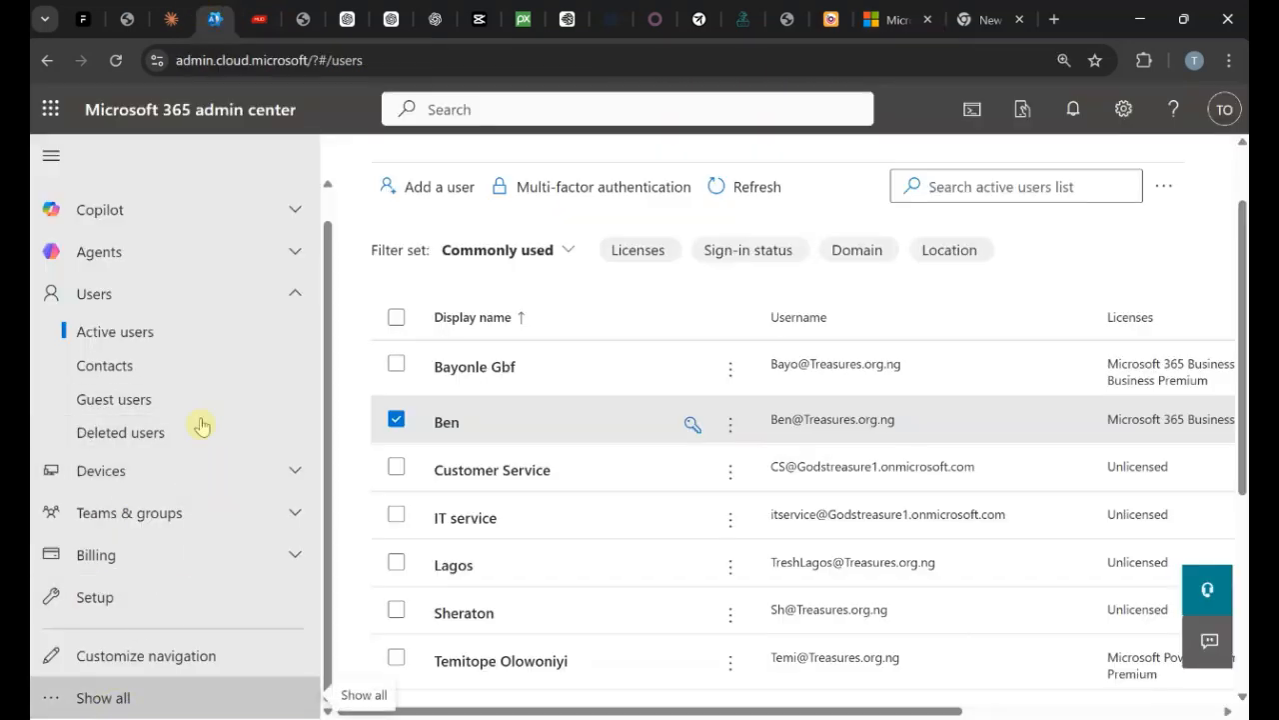
Open Identity under Admin centers to reach the Microsoft Entra tenant overview.
scroll(228, 383, down, 3)
scroll(228, 383, down, 3)
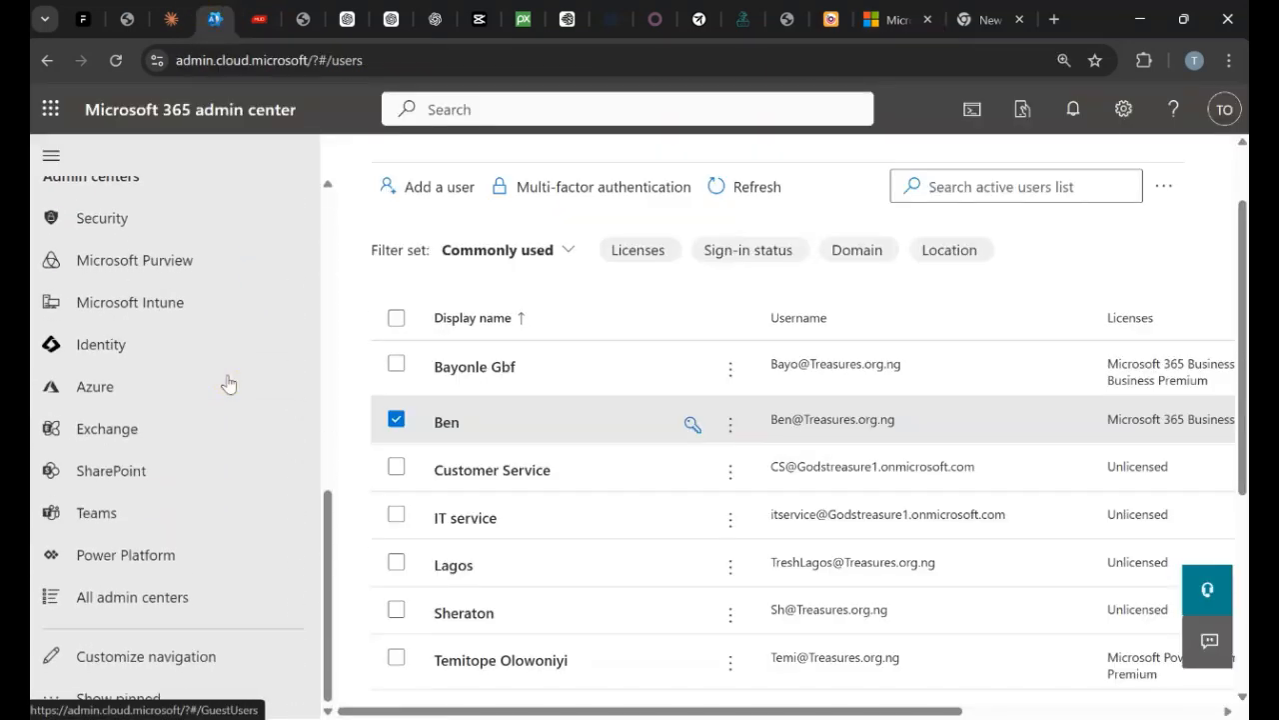
click(120, 346)
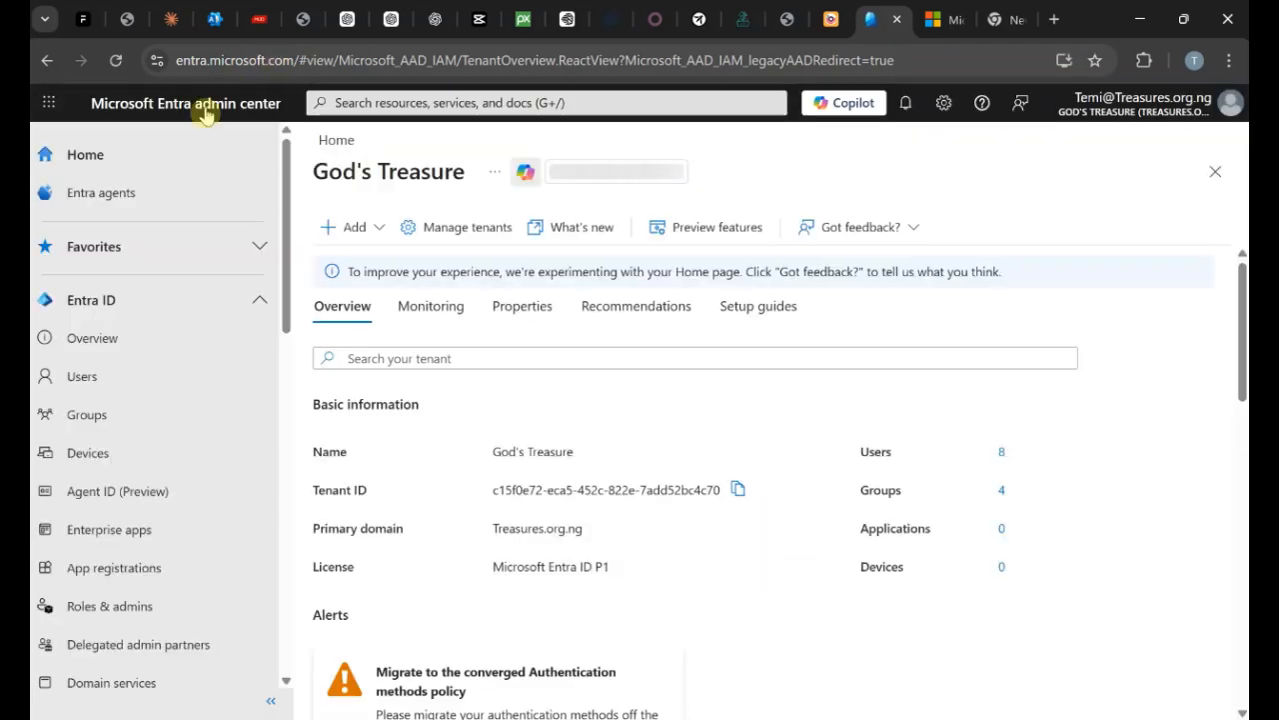
Go to Entra ID Conditional Access, start a new policy, and follow the disable-security-defaults link.
click(259, 300)
click(213, 303)
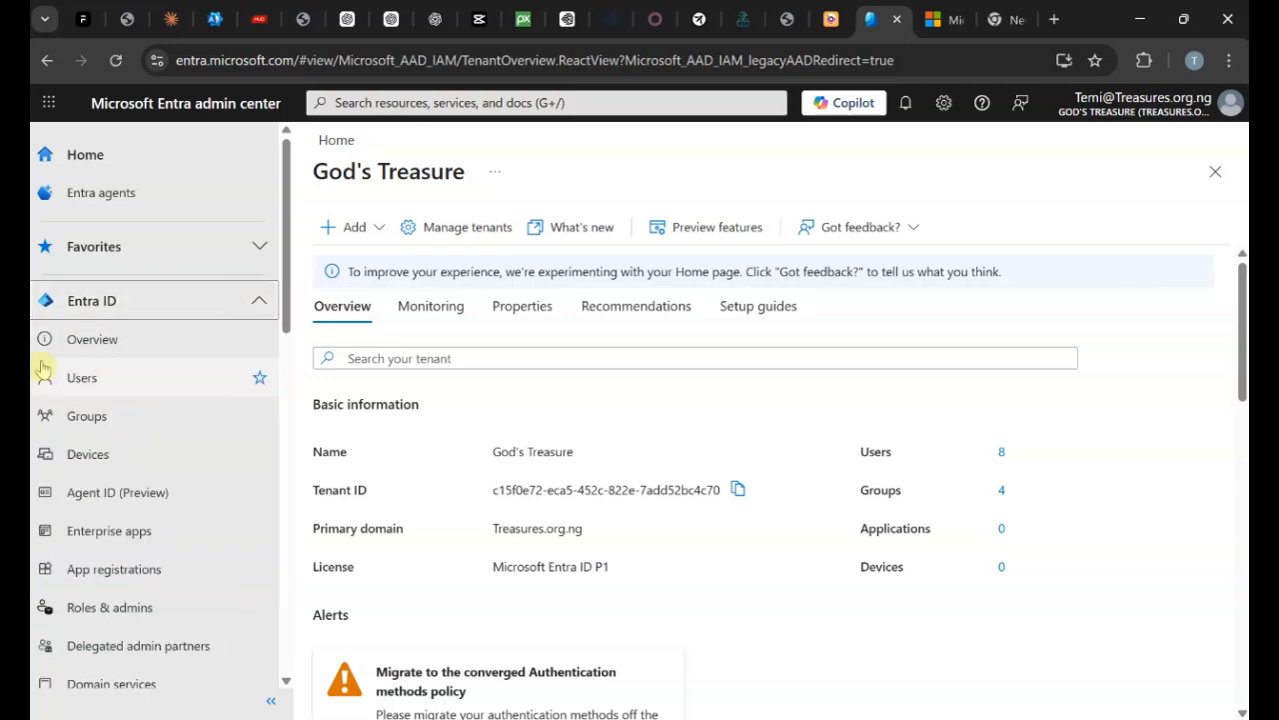
scroll(126, 319, down, 2)
click(120, 530)
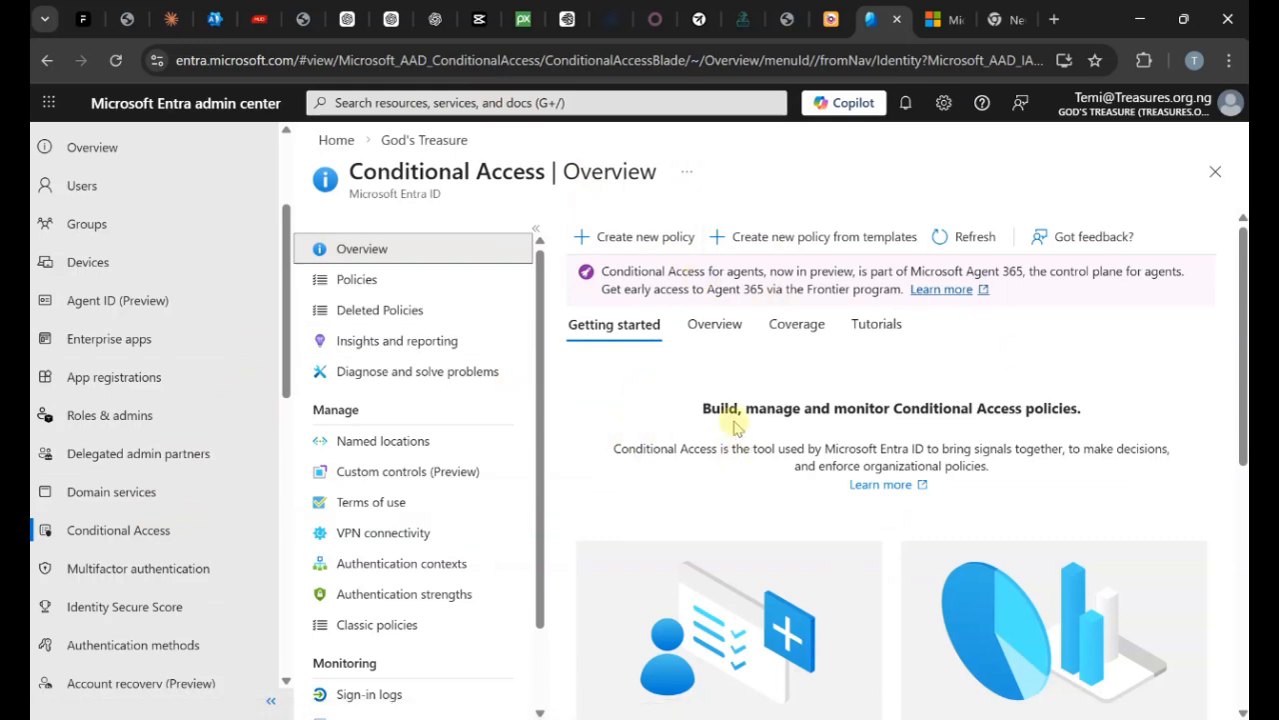
click(659, 236)
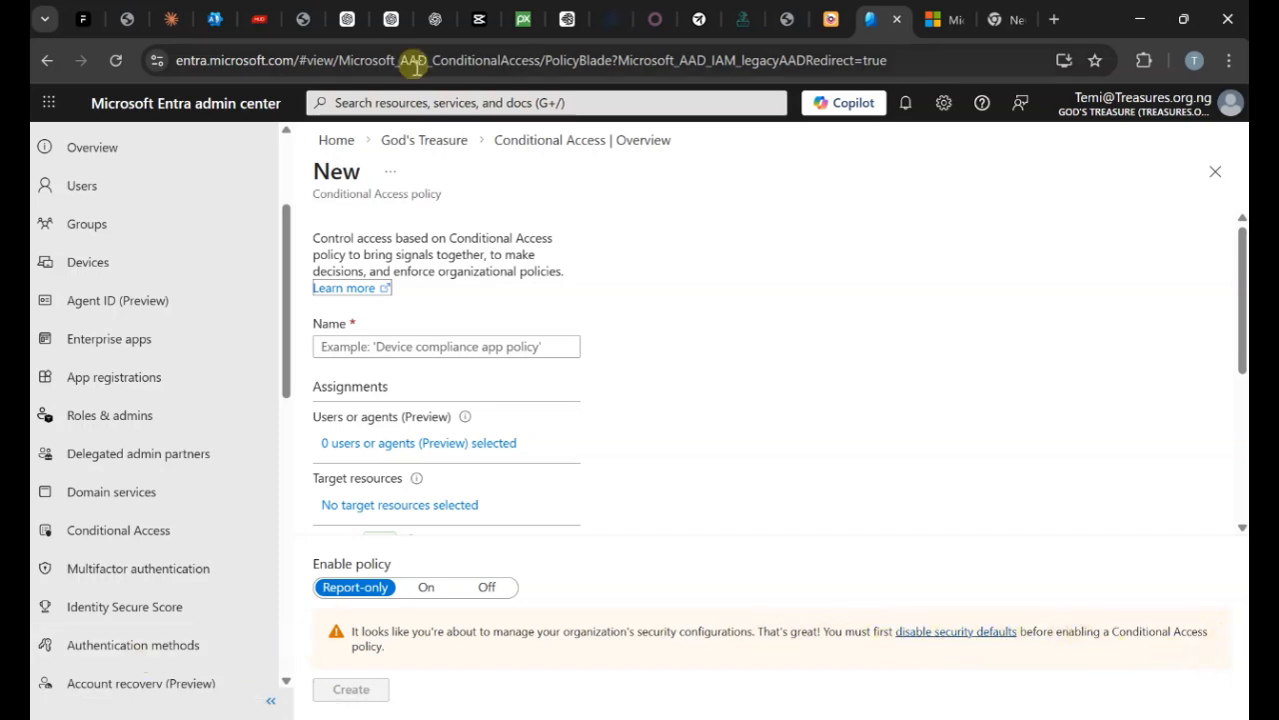
click(987, 641)
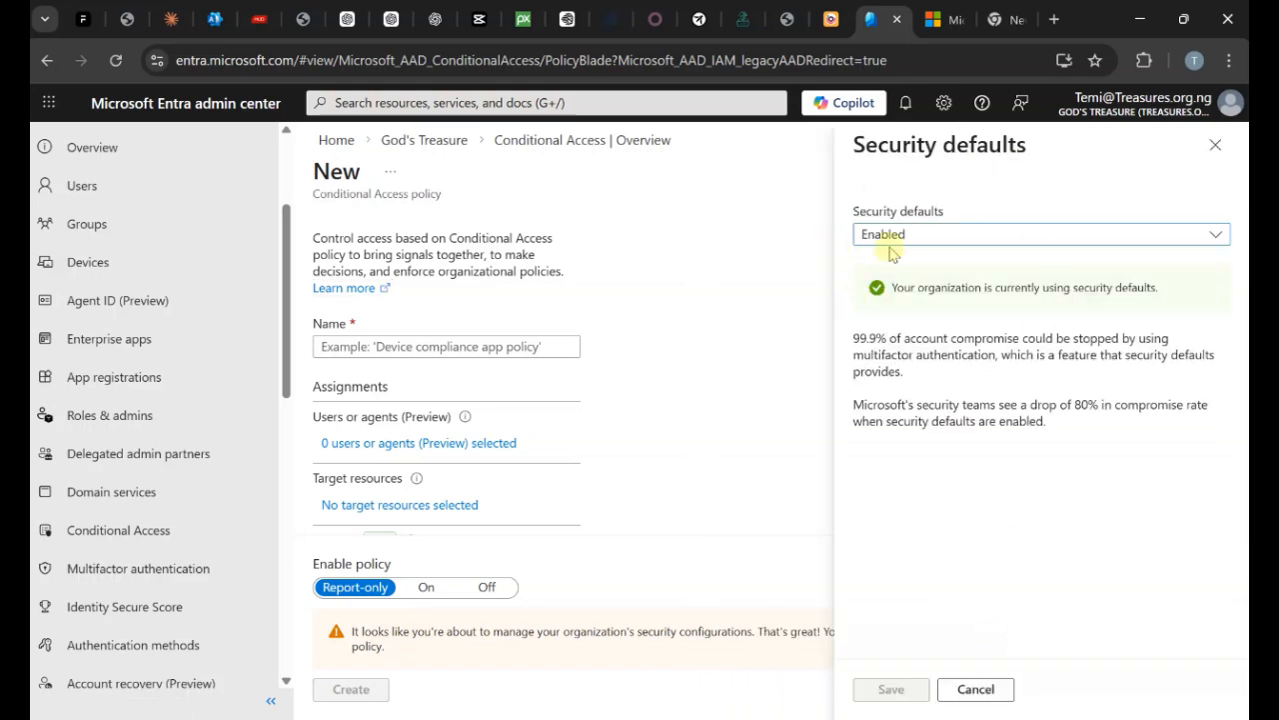
Disable security defaults citing 'Too many sign-in multifactor authentication challenges', confirm, and clear the notifications.
click(935, 240)
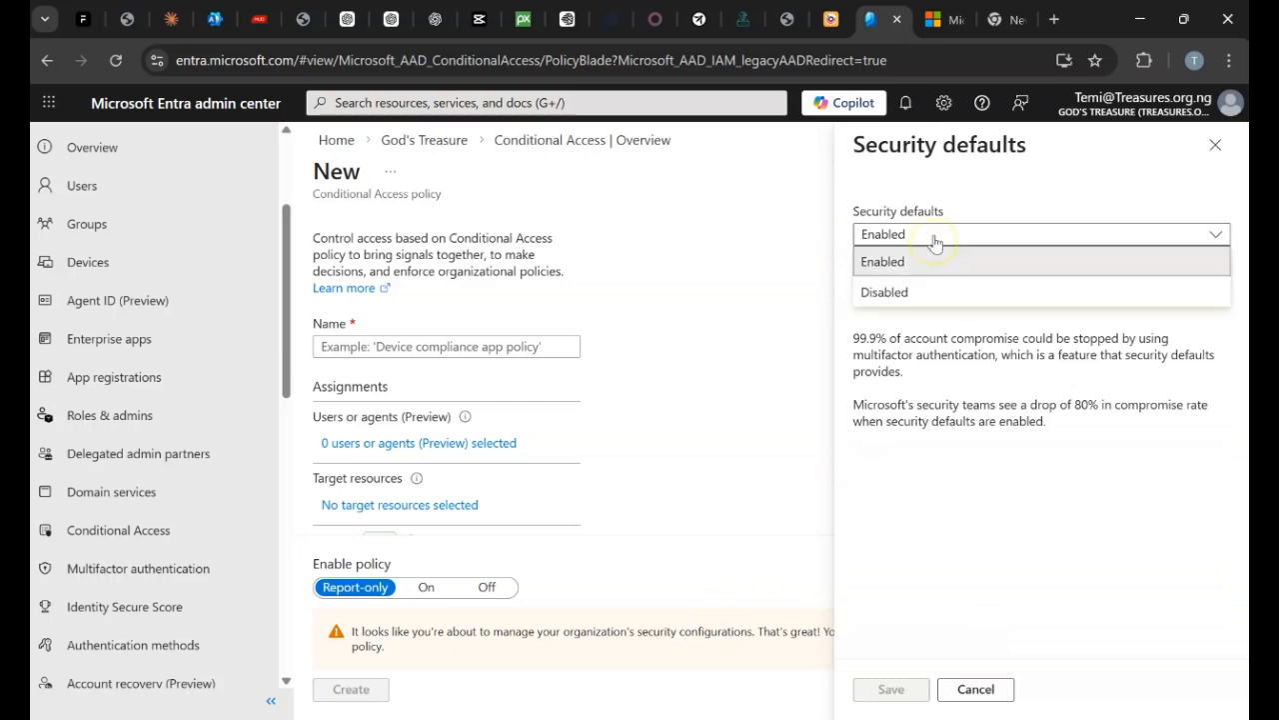
click(929, 290)
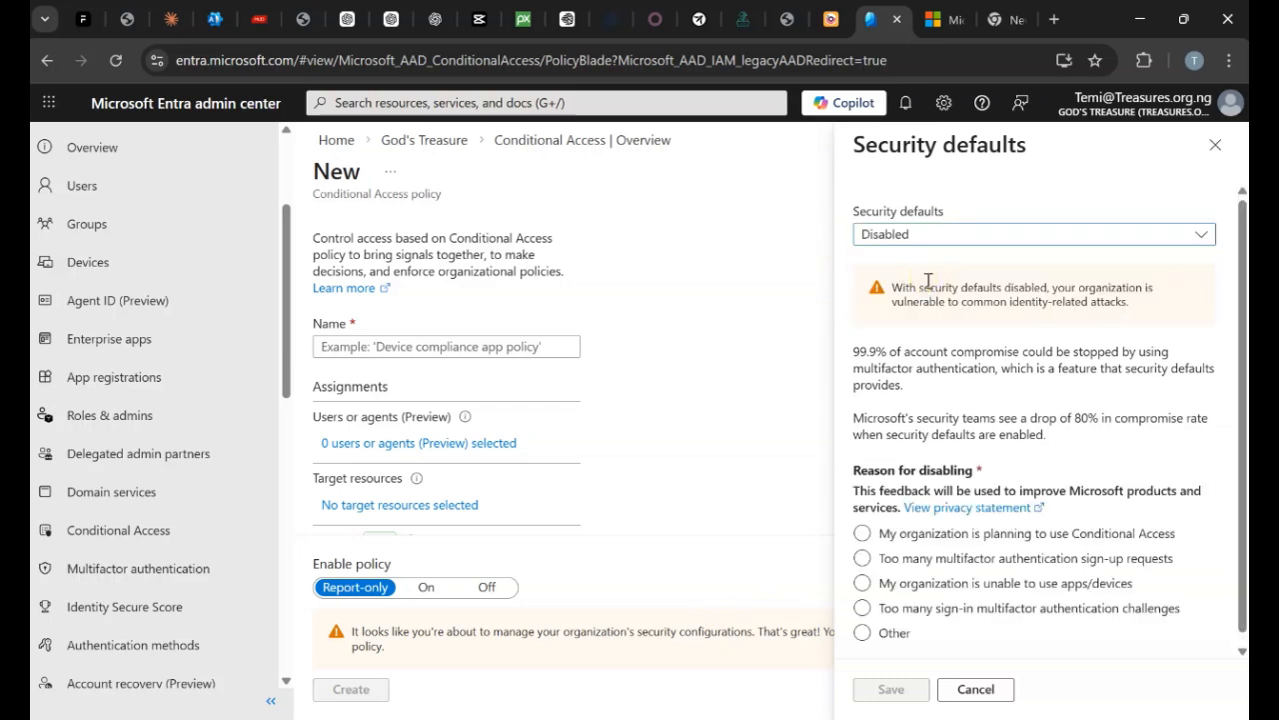
scroll(1022, 423, down, 1)
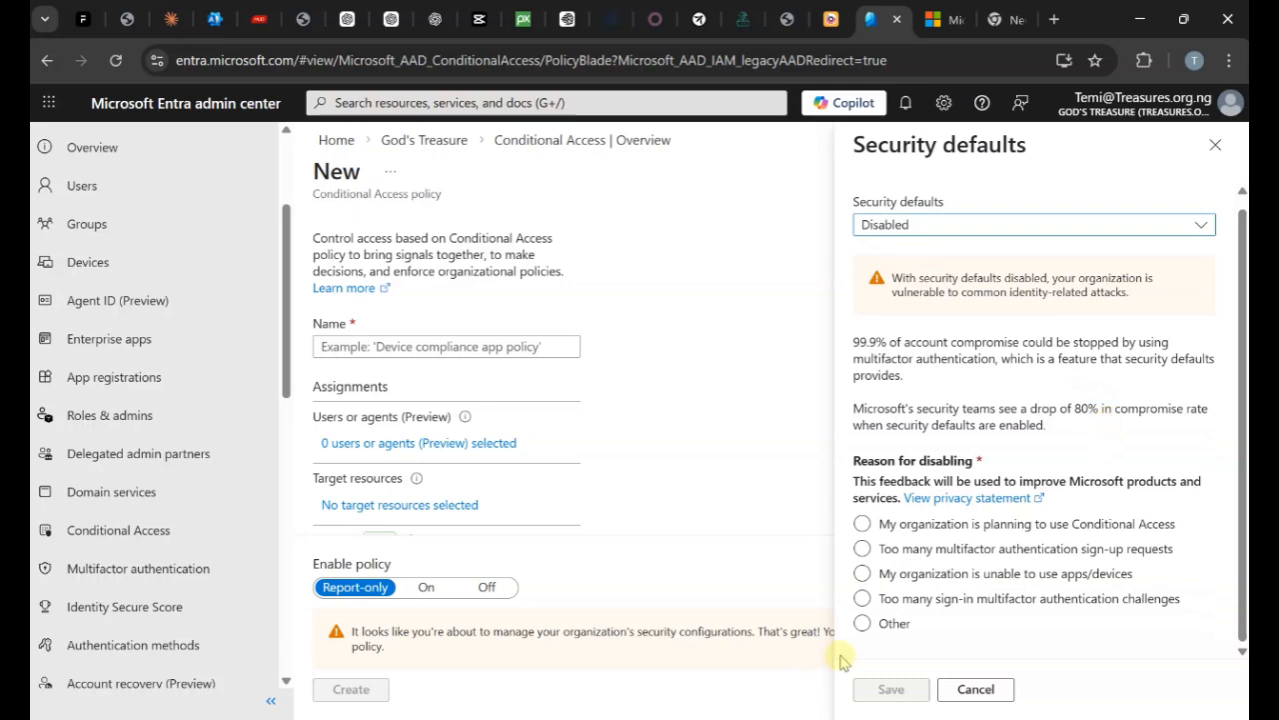
click(862, 597)
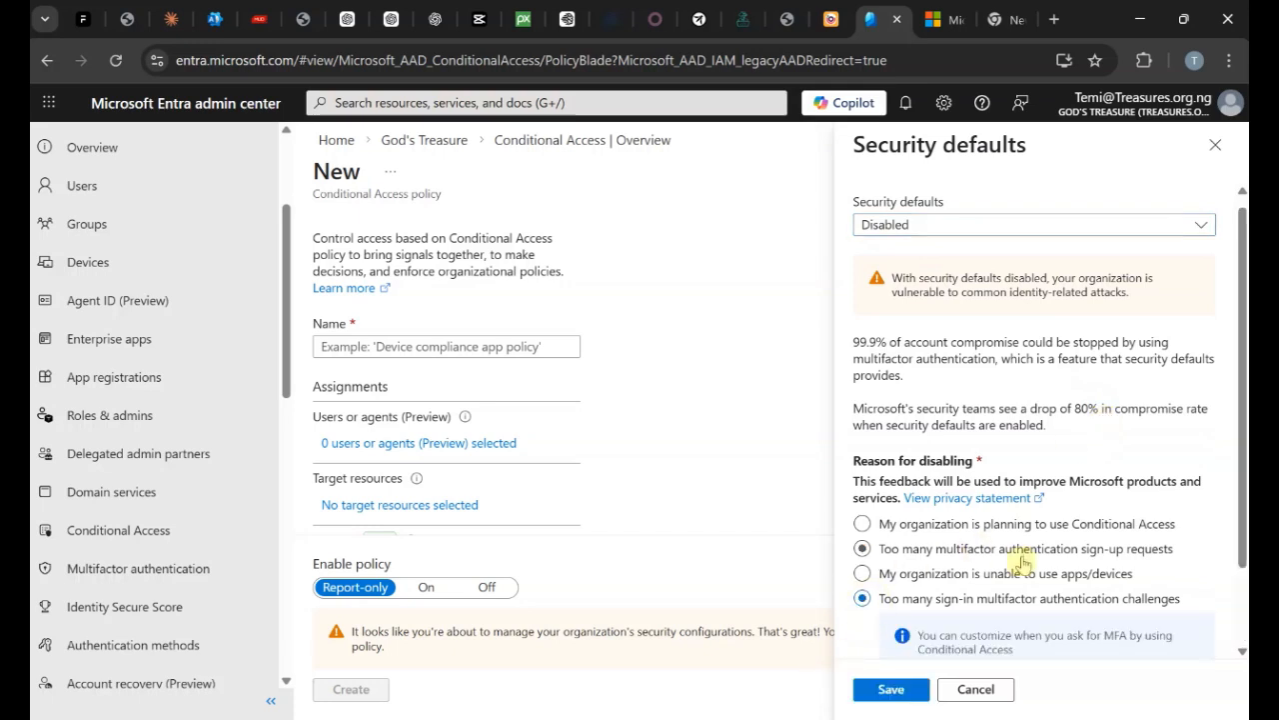
scroll(900, 599, down, 2)
click(860, 690)
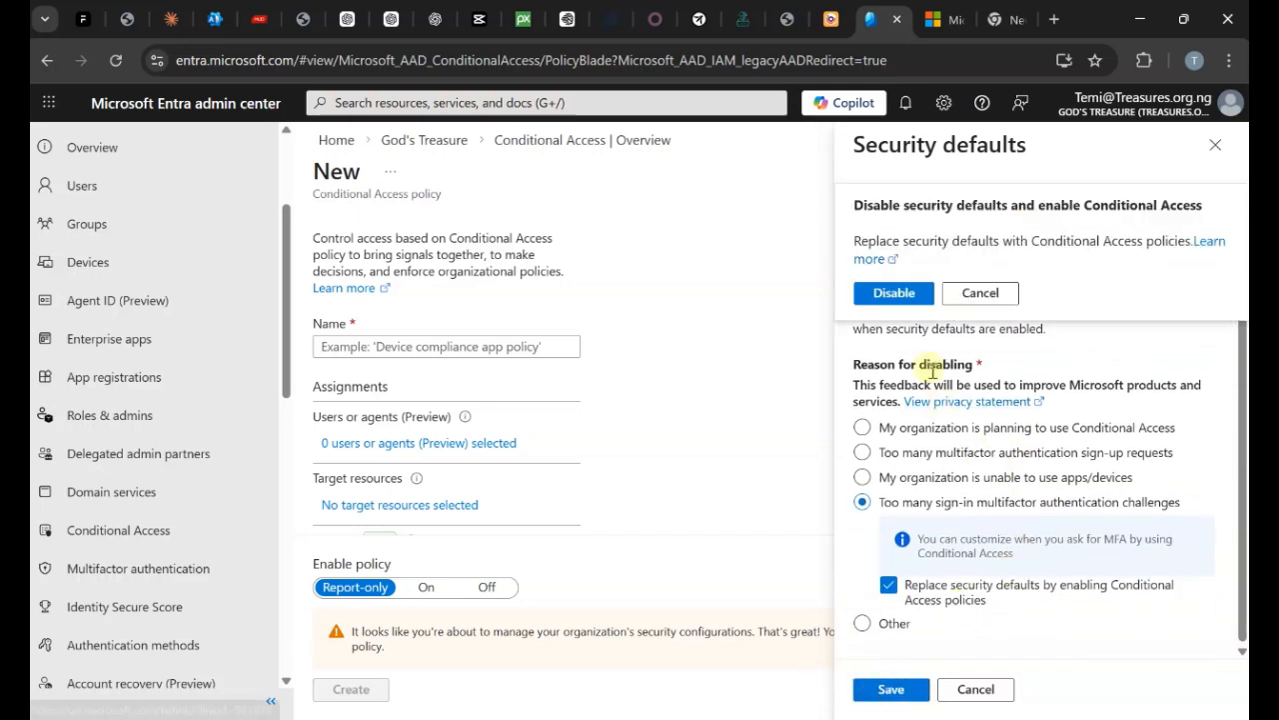
click(897, 293)
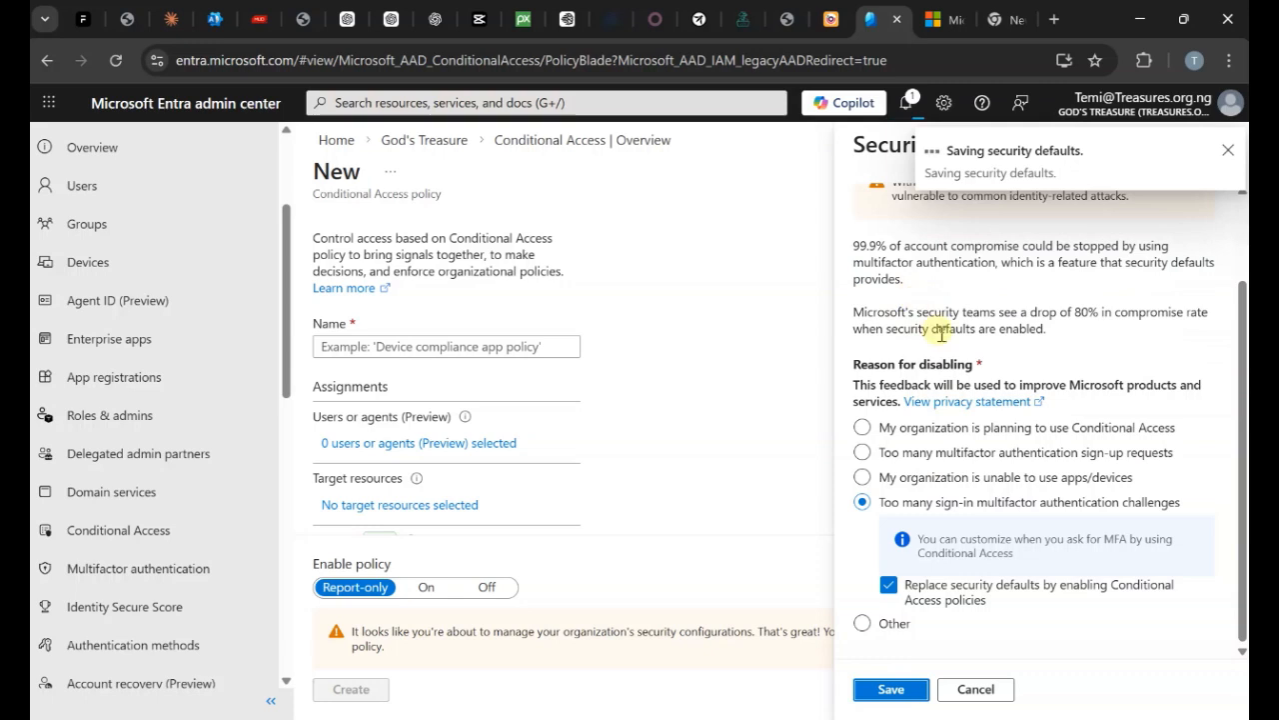
click(1227, 150)
click(1227, 152)
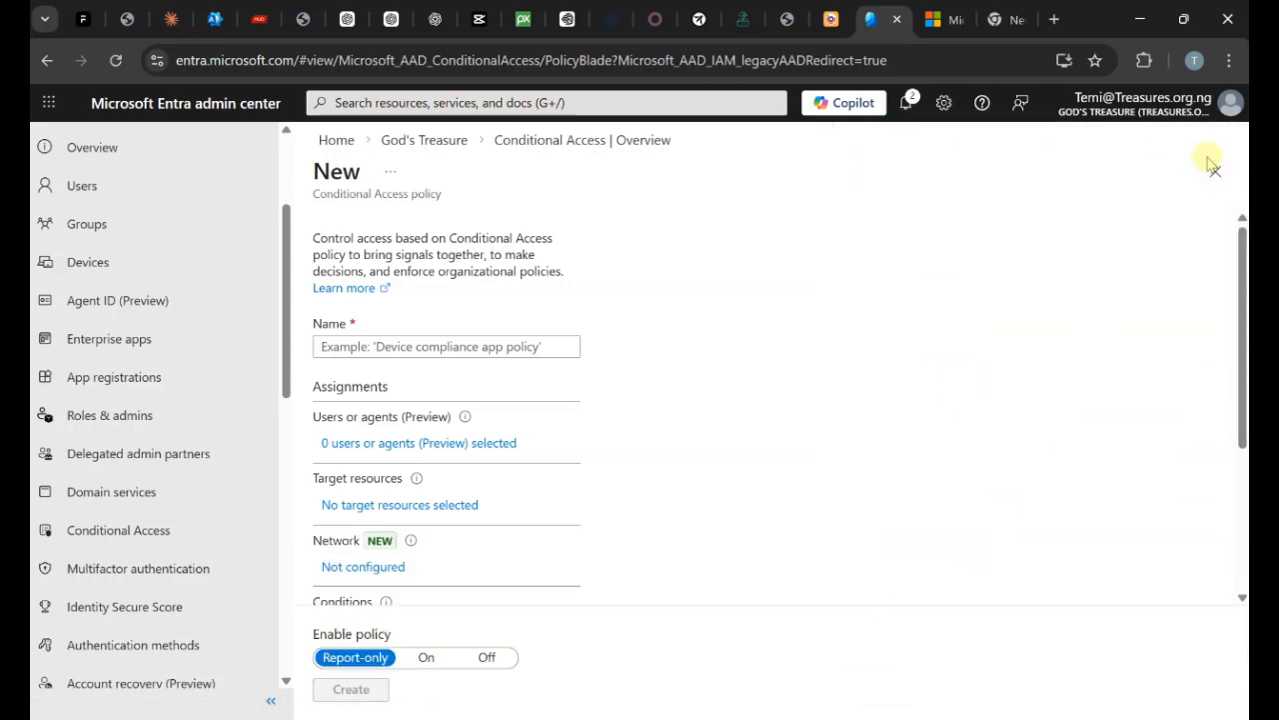
Start a new Conditional Access policy and name it Location based Policy.
click(352, 346)
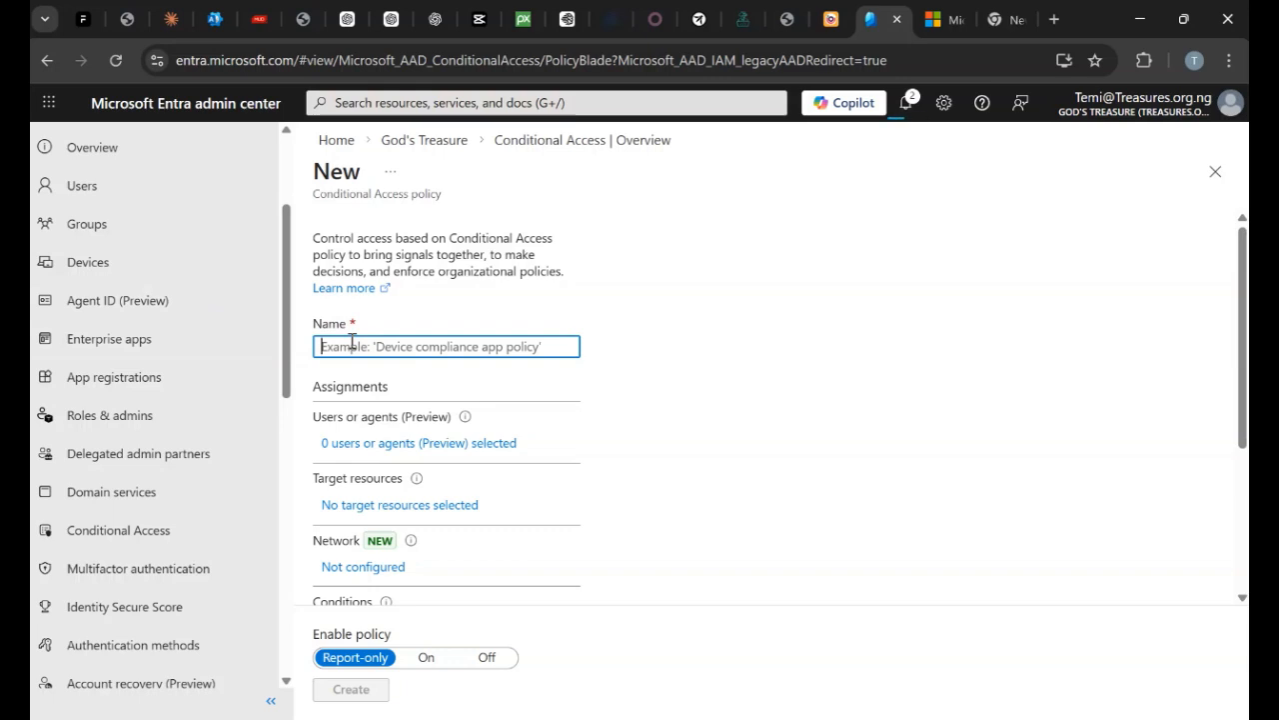
text(Lo)
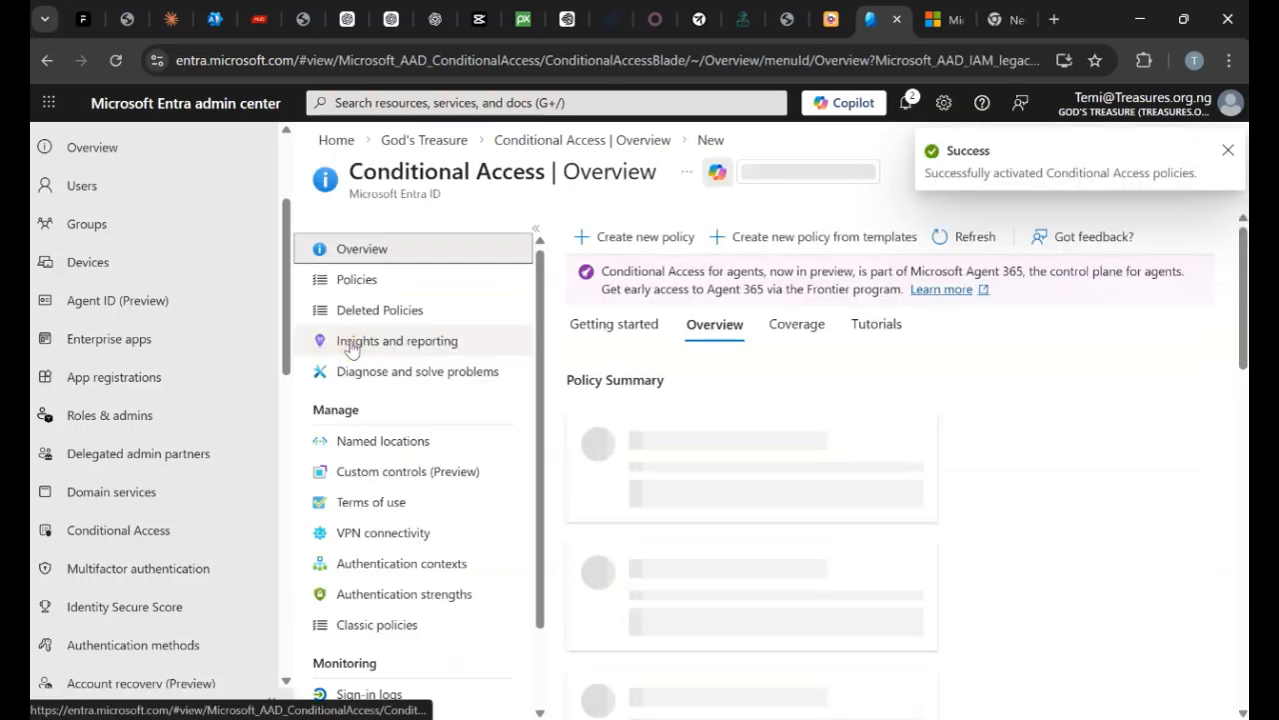
click(1229, 150)
click(601, 237)
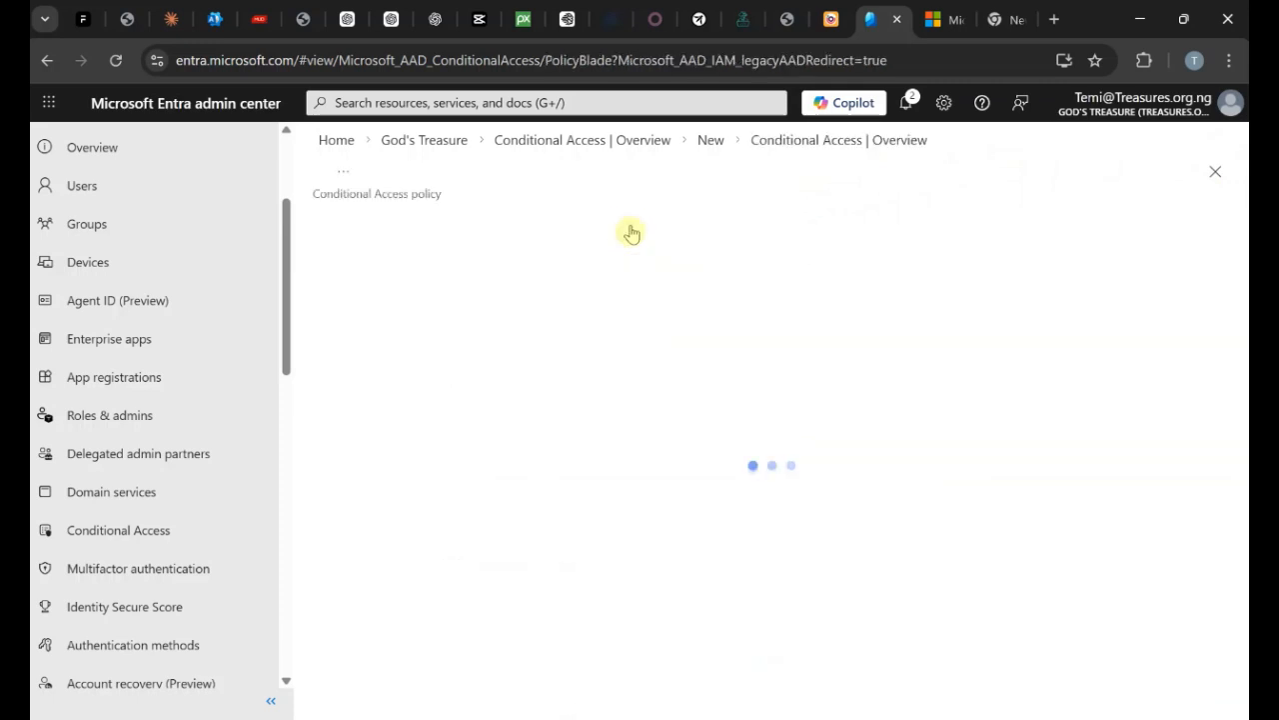
click(403, 341)
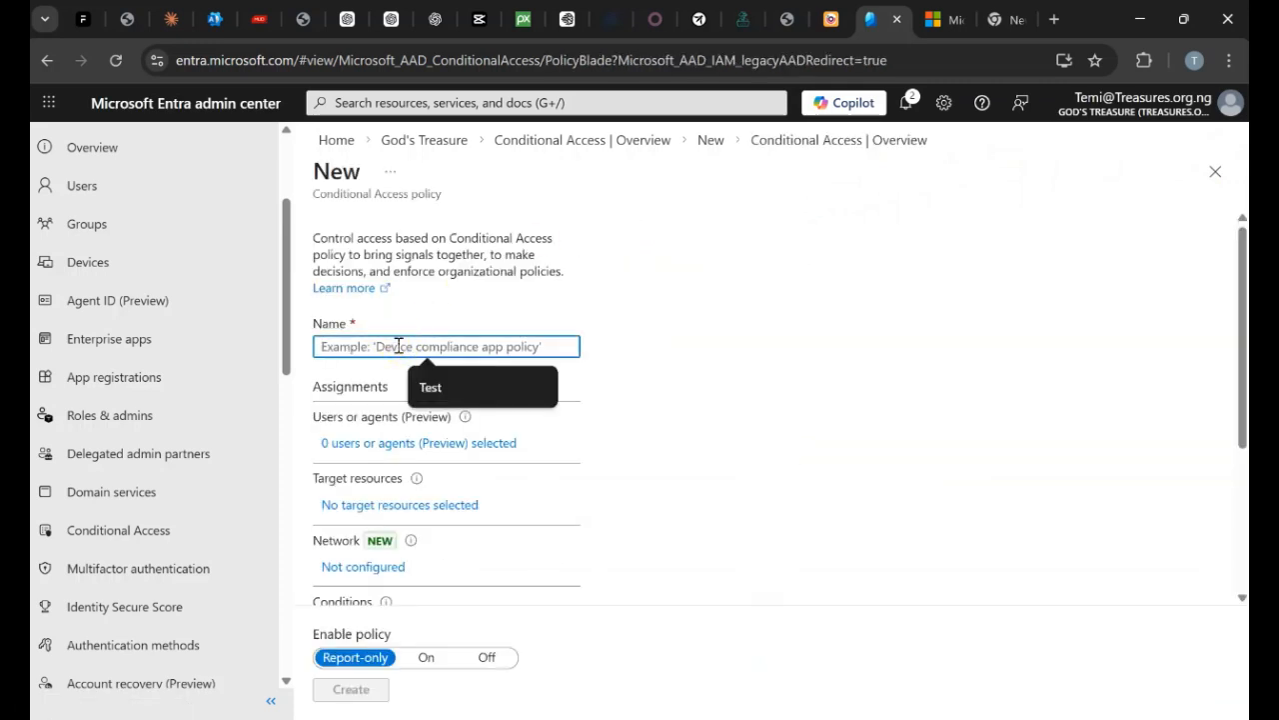
text(Location based Policy)
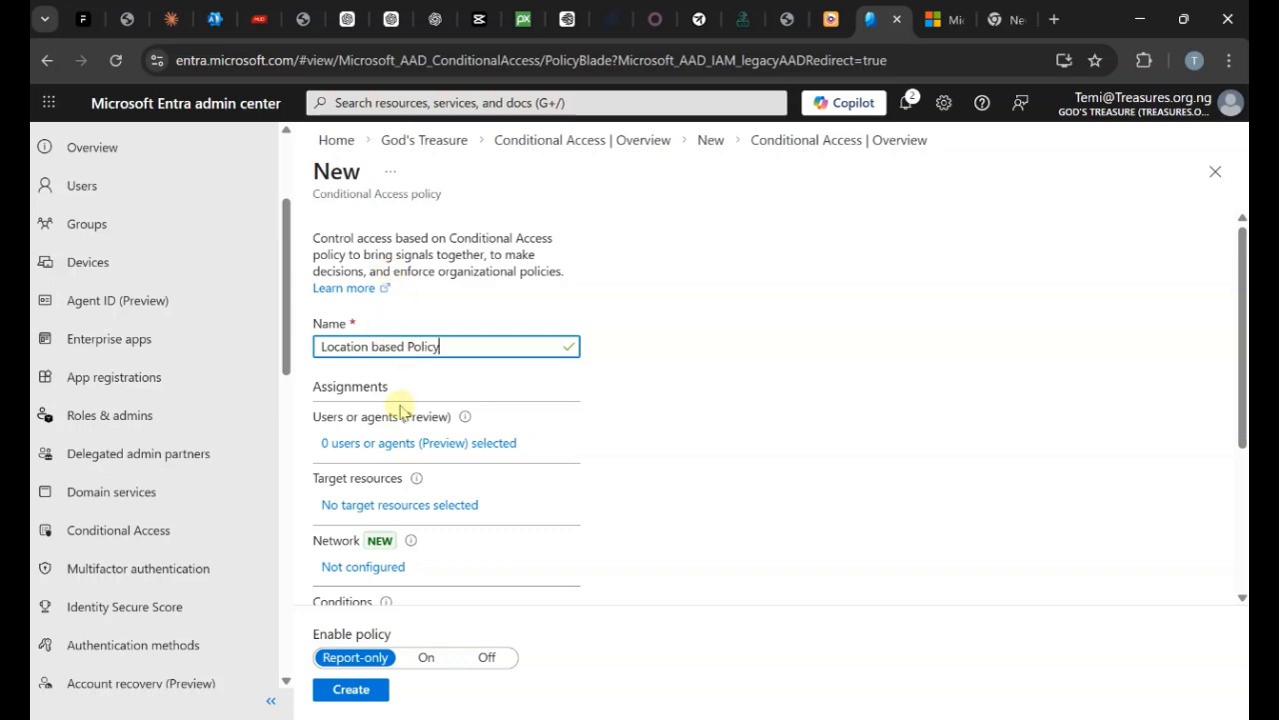
Assign the policy to all users while excluding one selected user account.
click(341, 446)
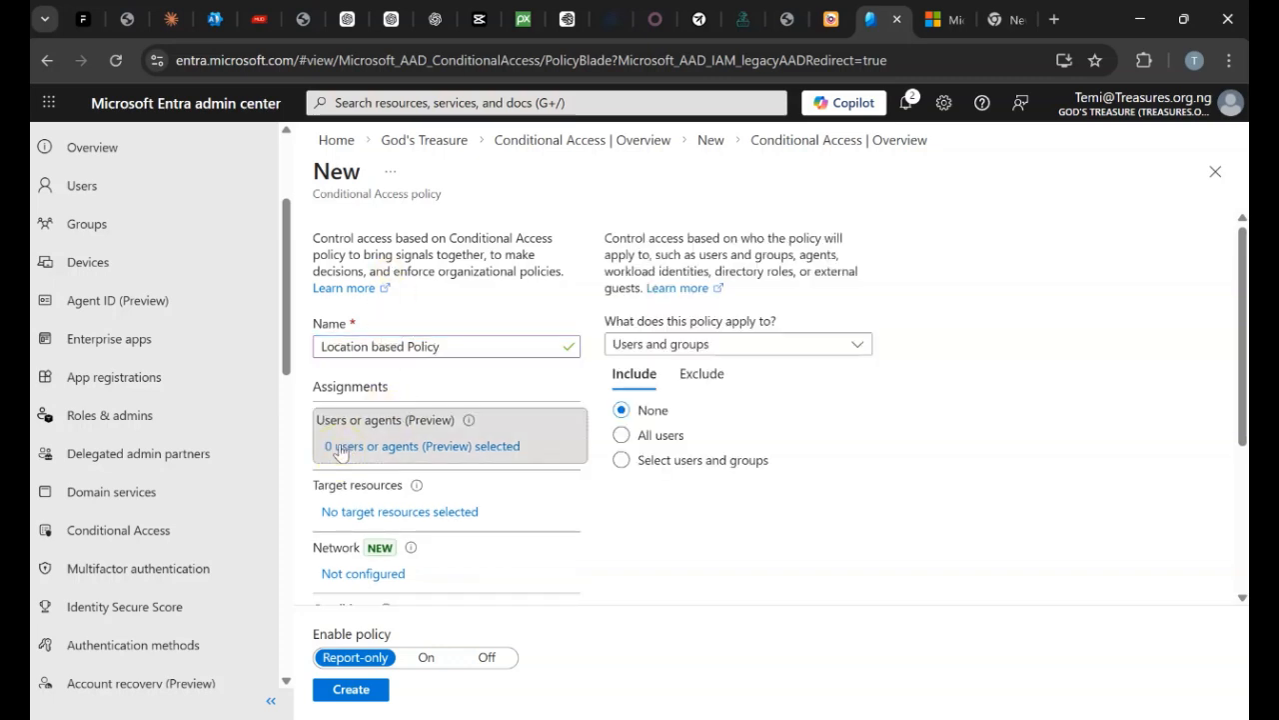
click(621, 435)
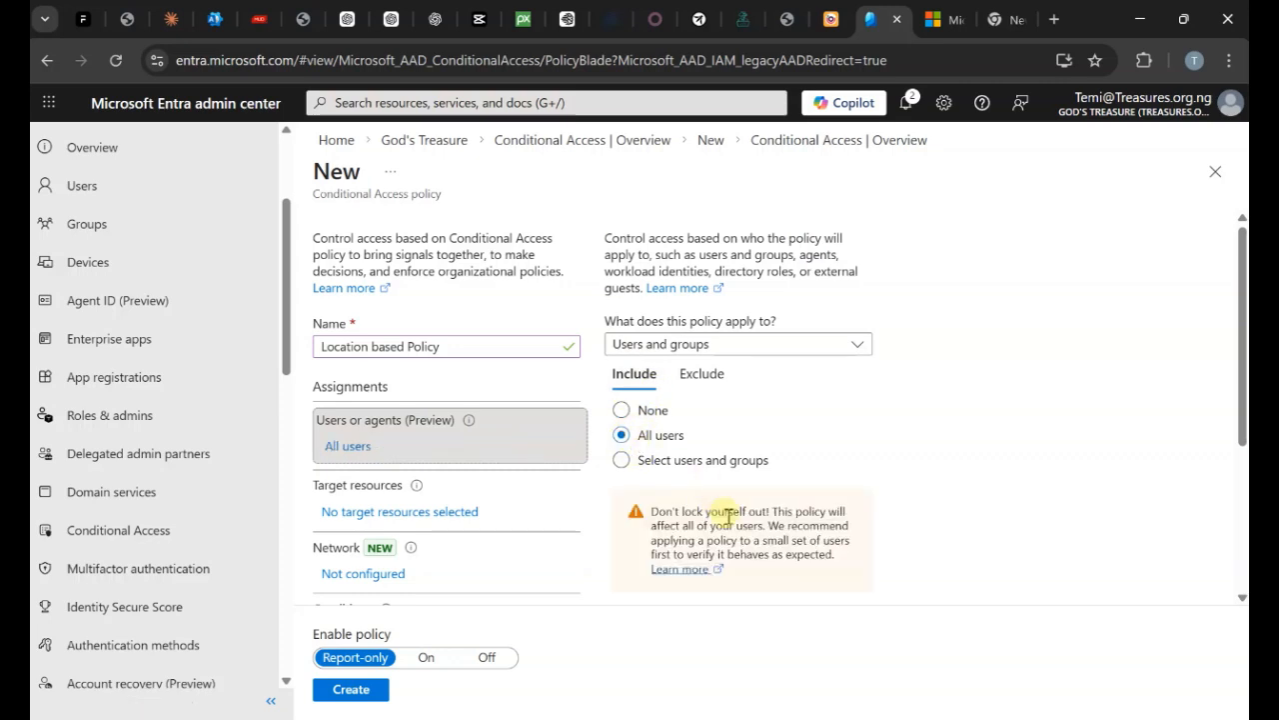
click(702, 374)
click(655, 526)
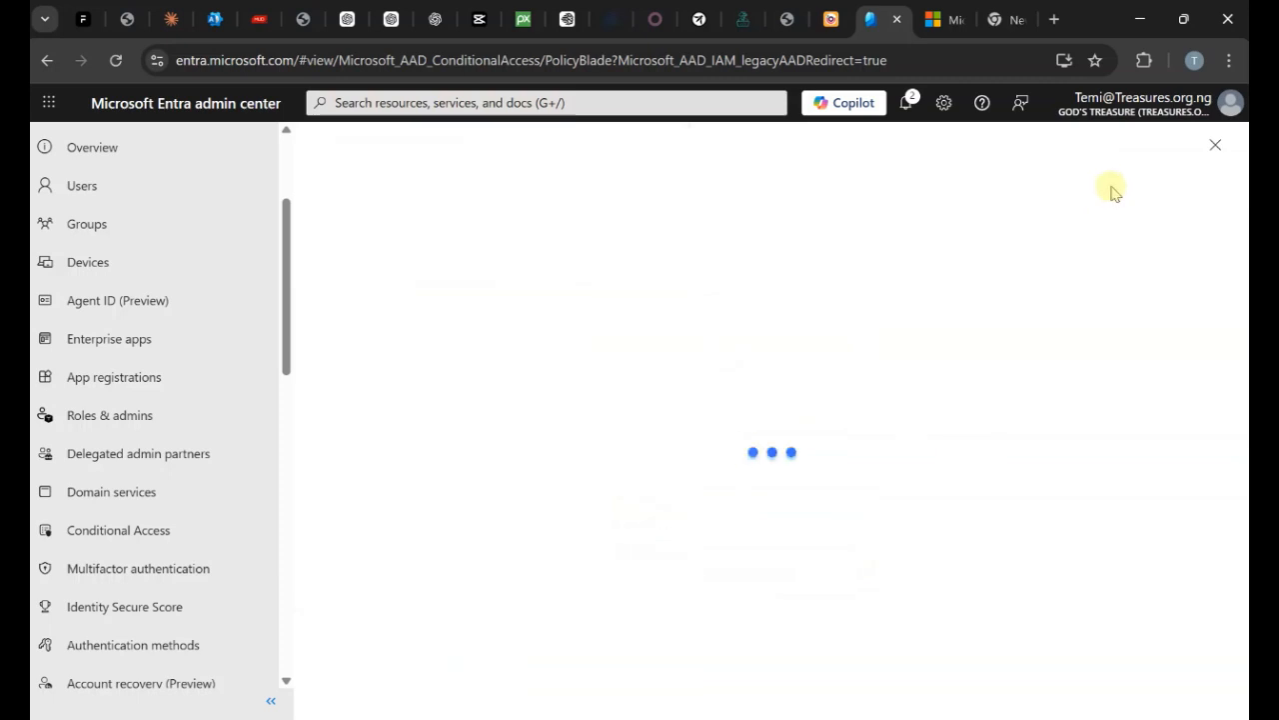
scroll(412, 530, down, 4)
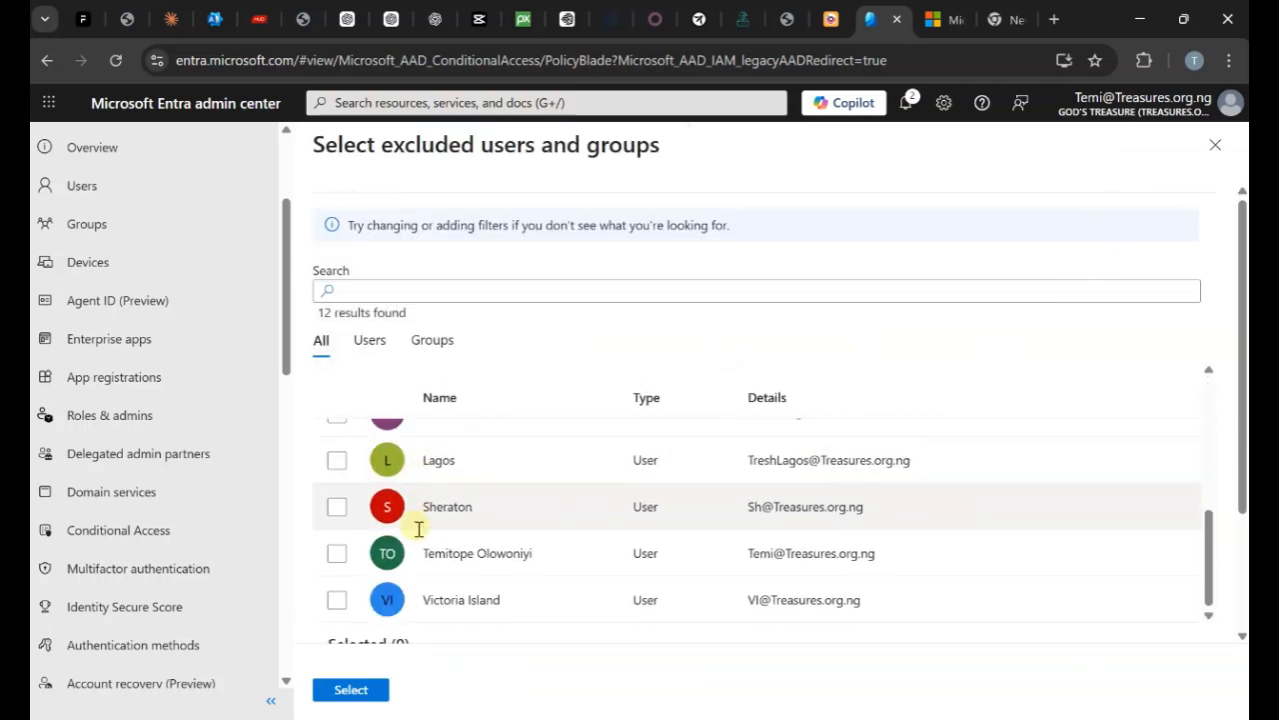
click(337, 552)
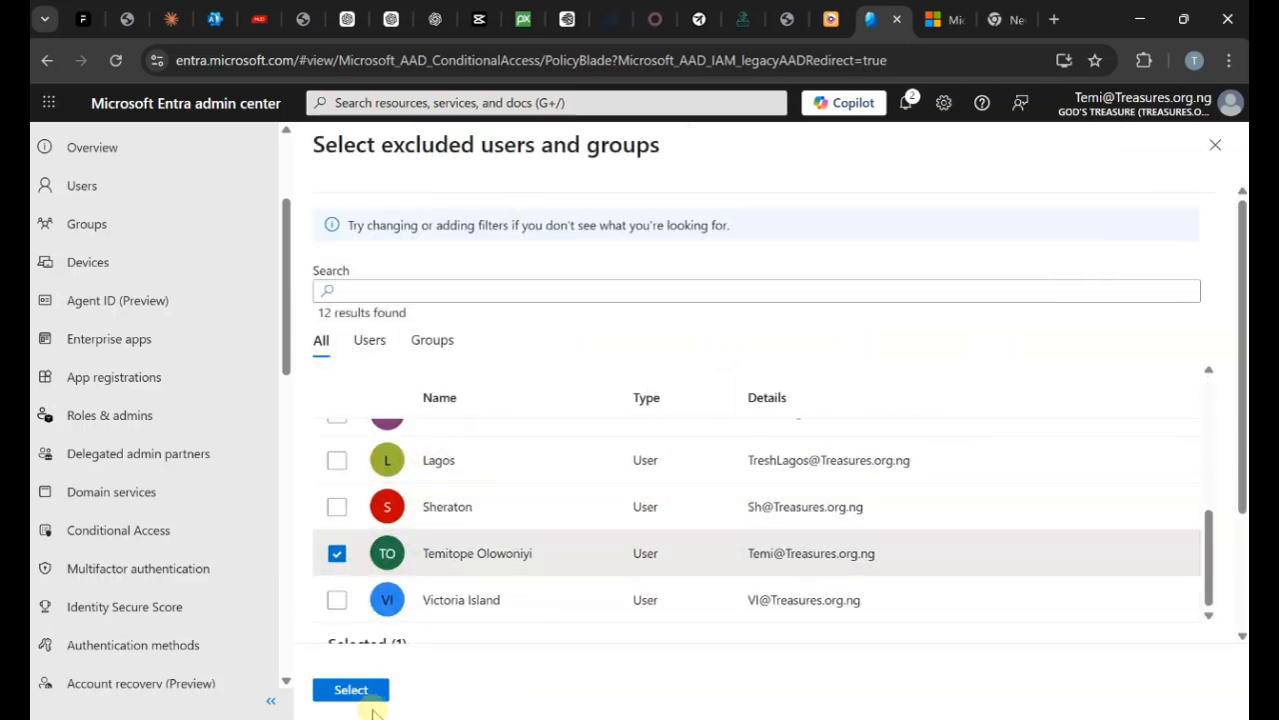
click(351, 690)
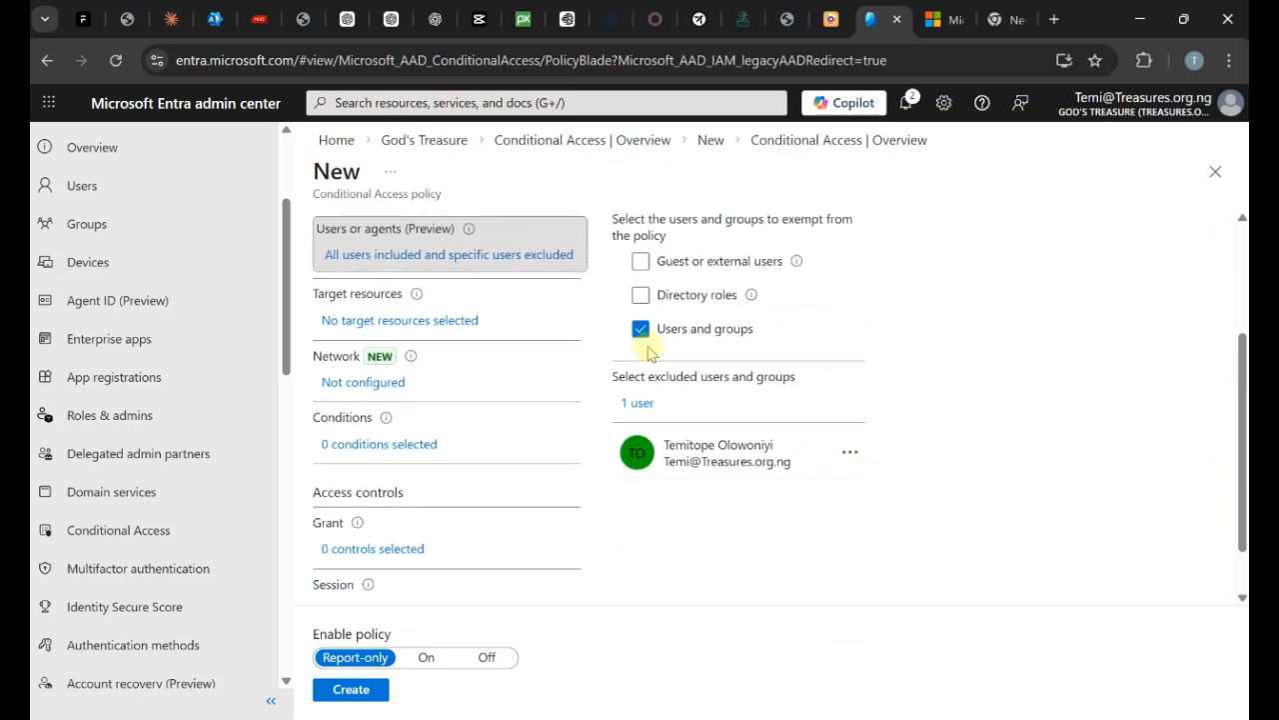
Switch Include to Select users and groups and pick one specific user.
click(639, 373)
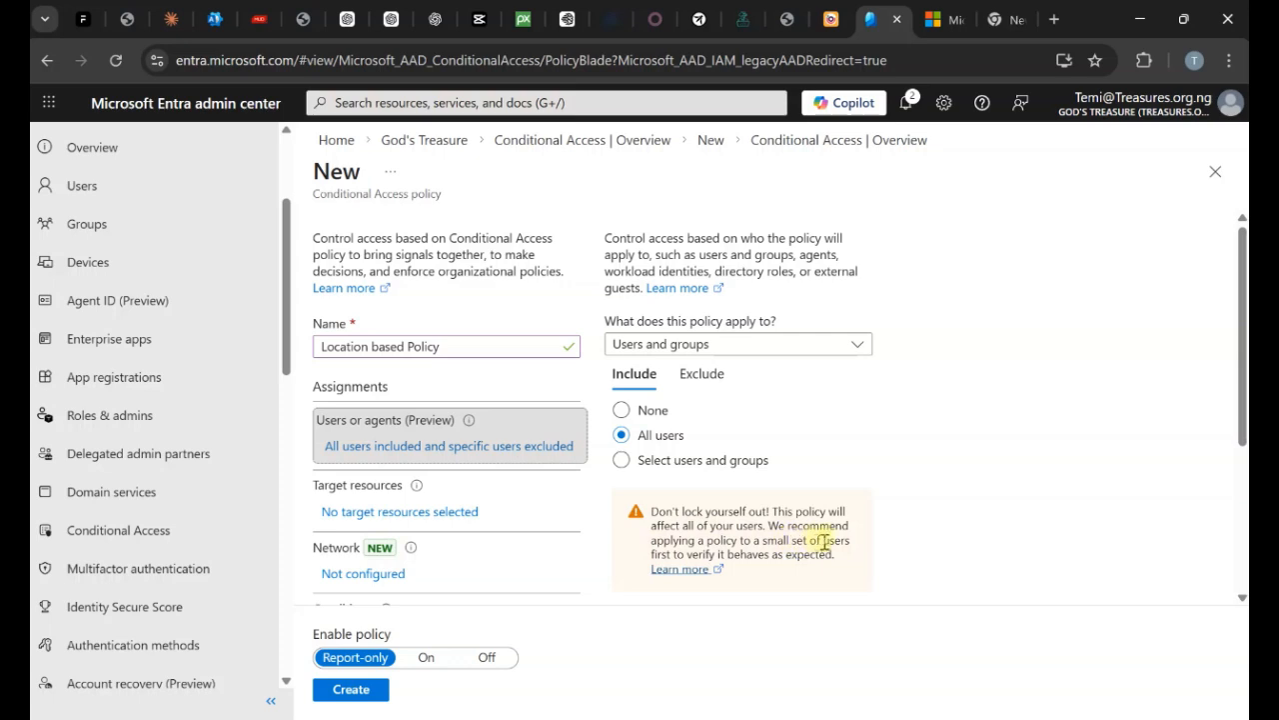
scroll(885, 535, down, 1)
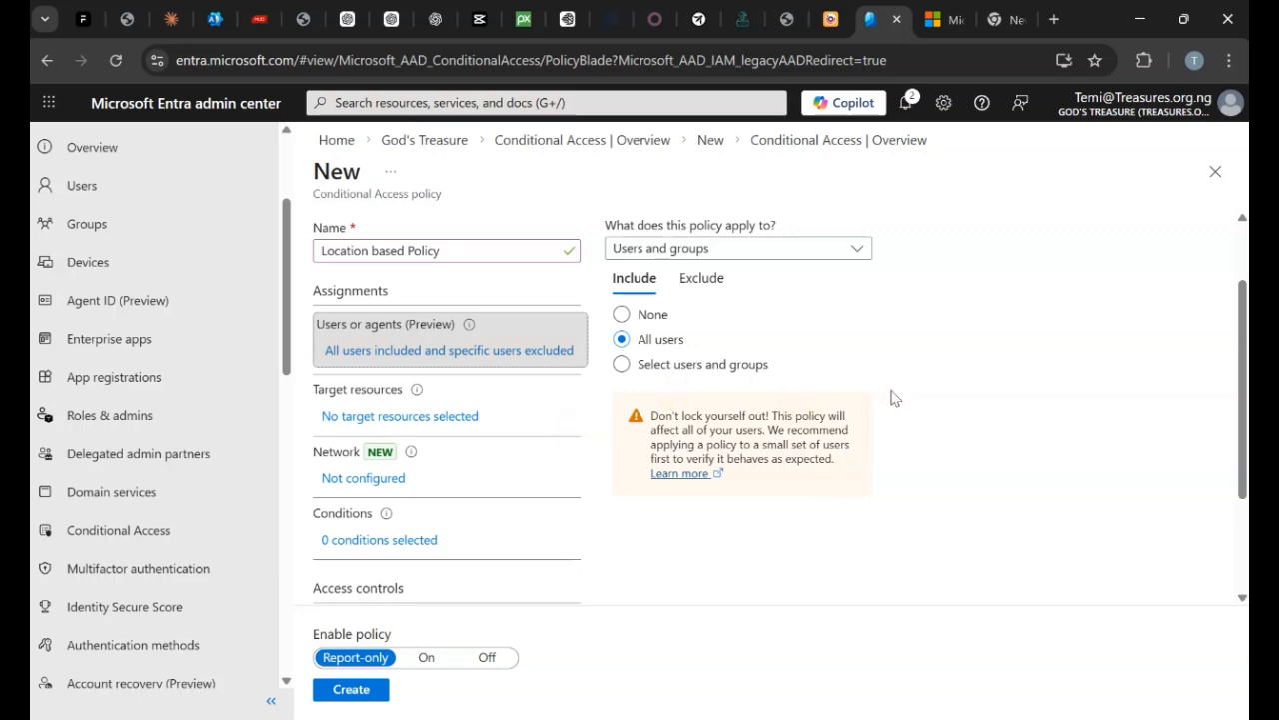
click(641, 462)
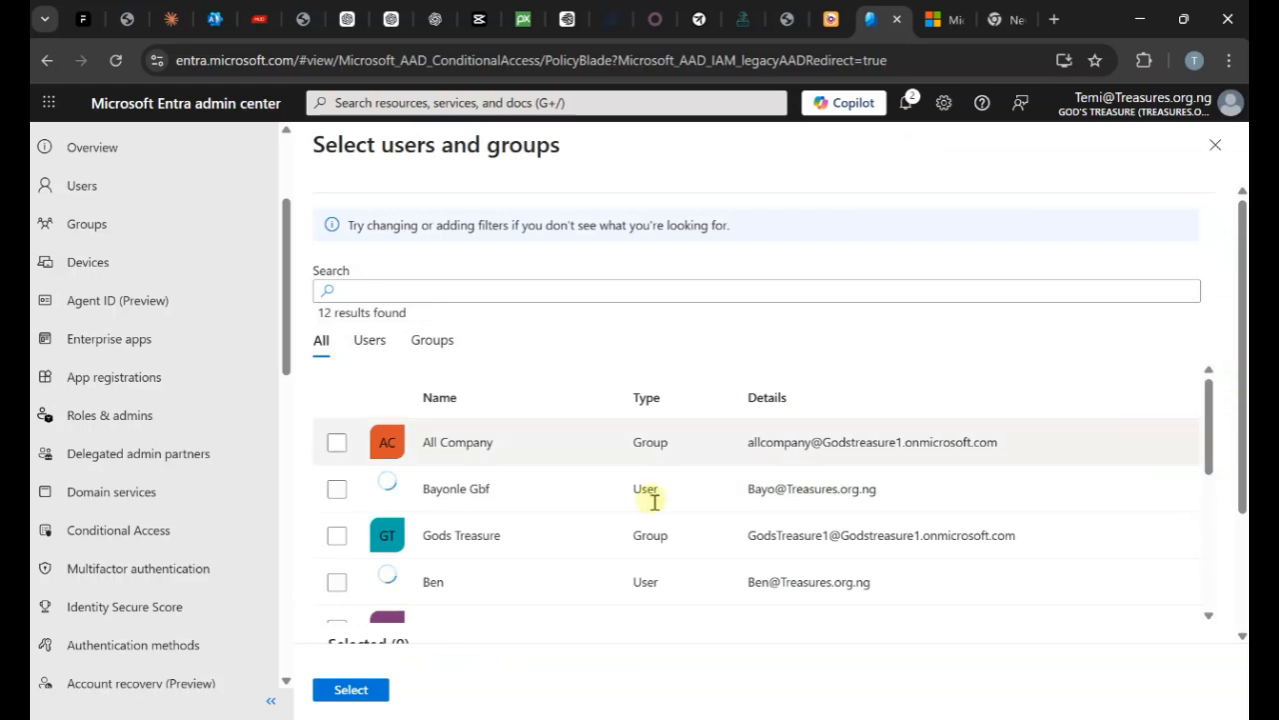
scroll(1236, 596, down, 1)
scroll(1236, 596, down, 1)
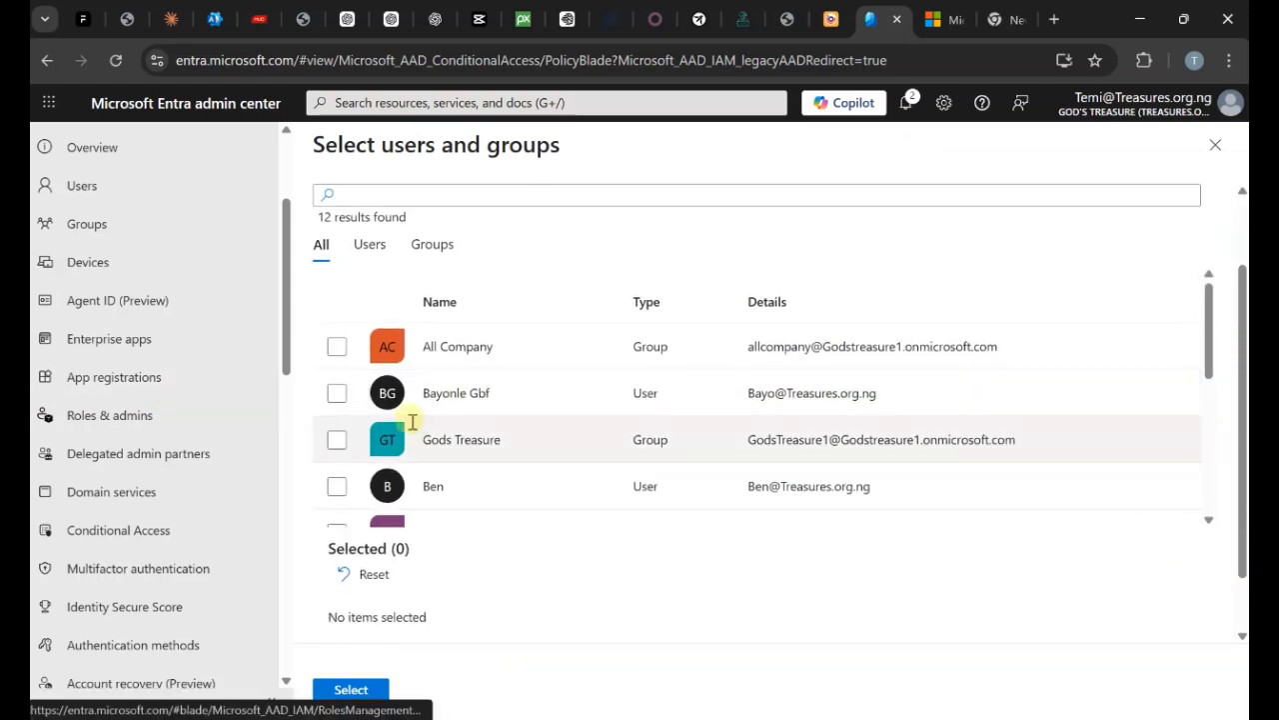
click(335, 397)
scroll(794, 470, down, 5)
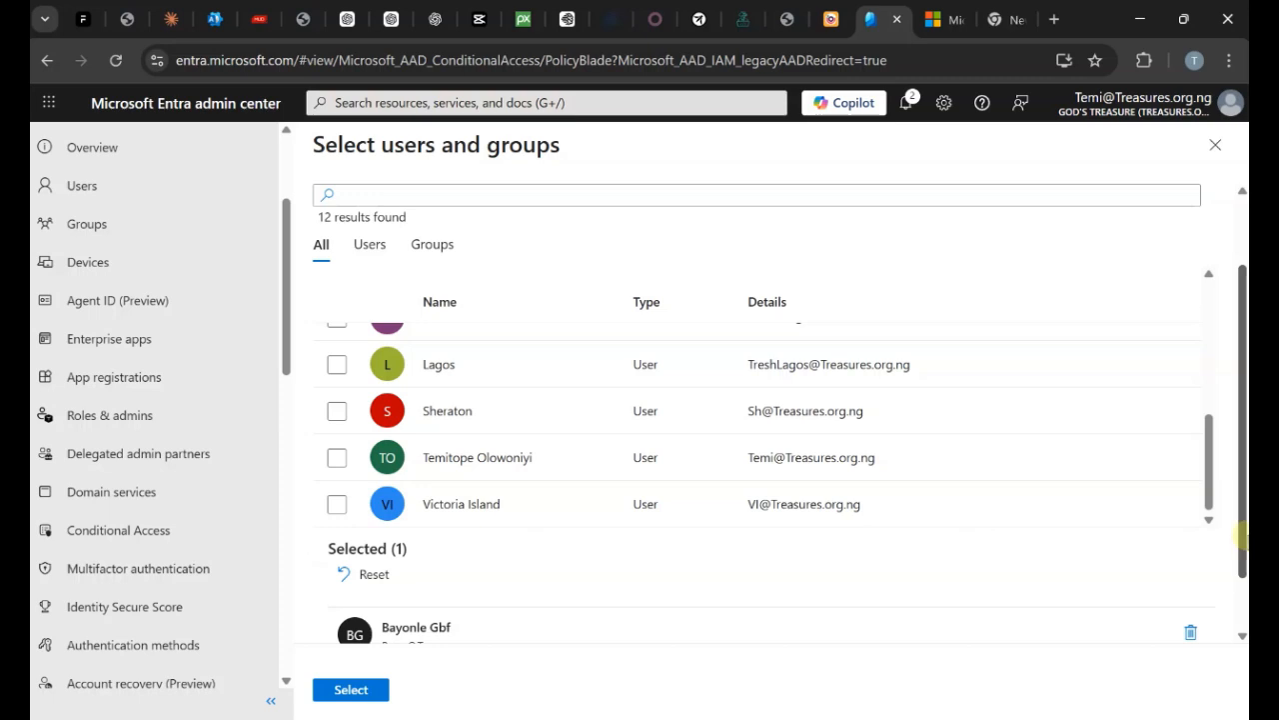
scroll(483, 404, down, 2)
scroll(401, 577, up, 4)
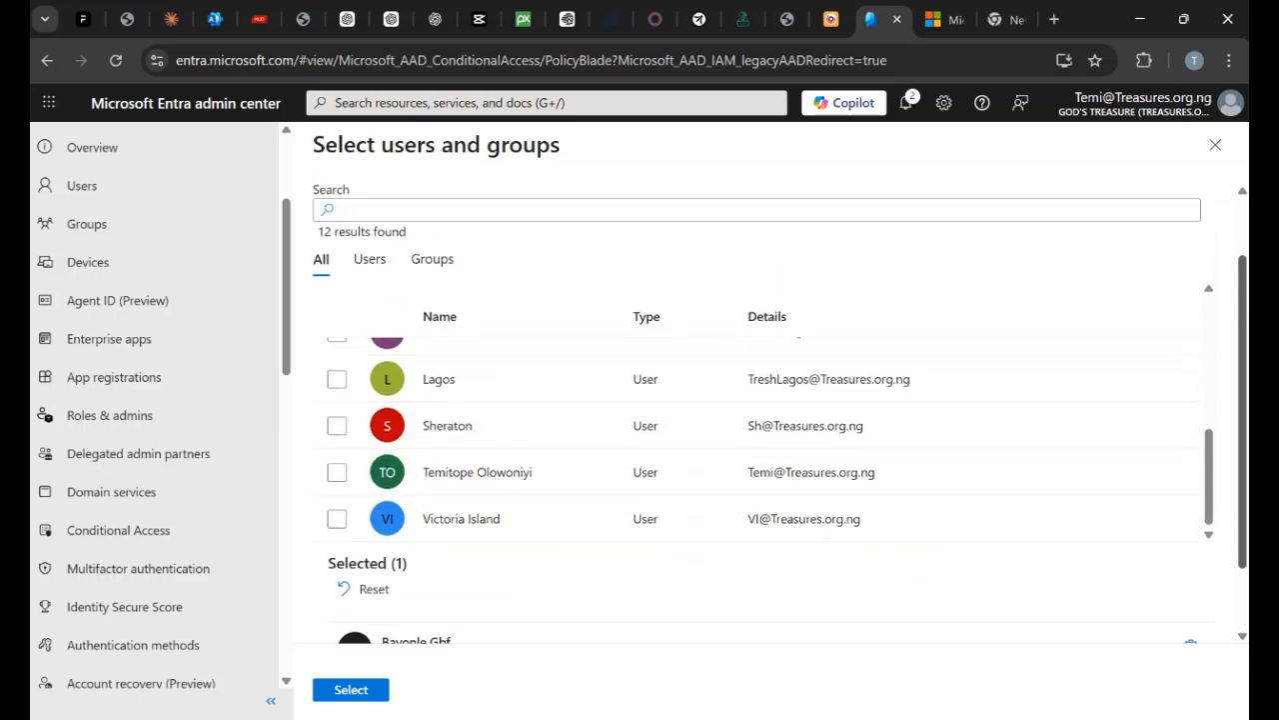
scroll(557, 512, up, 5)
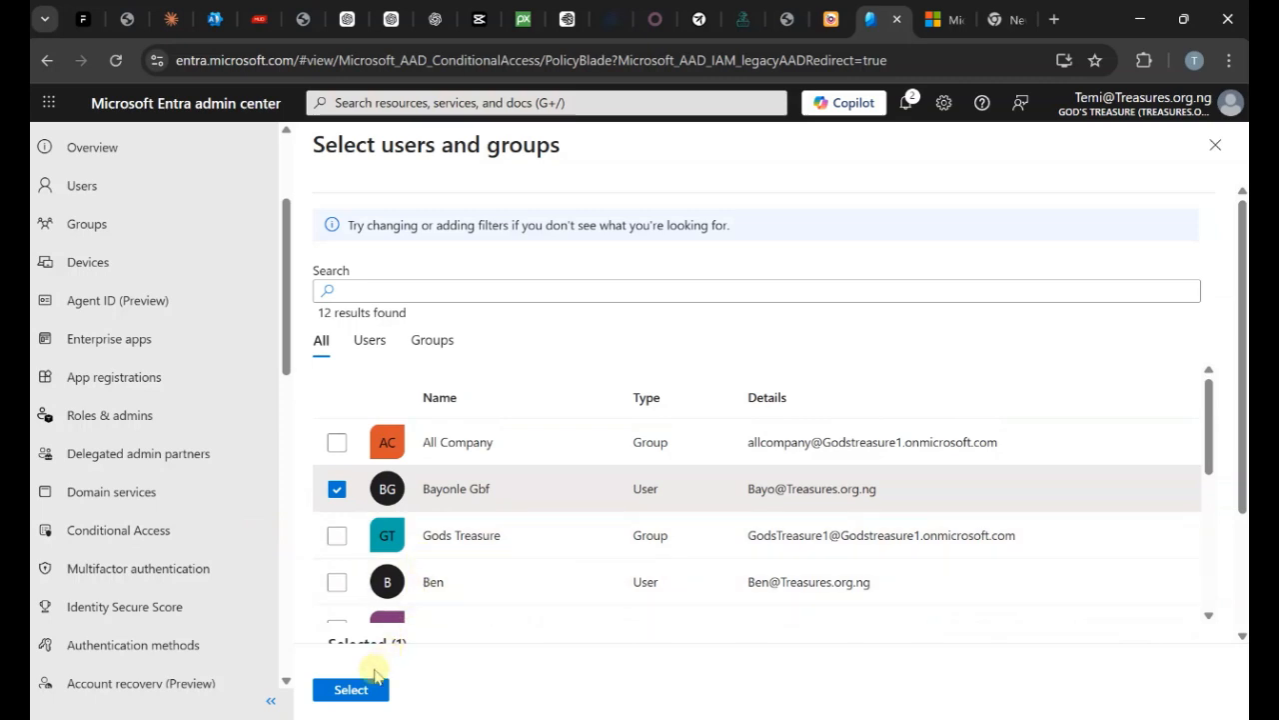
click(350, 689)
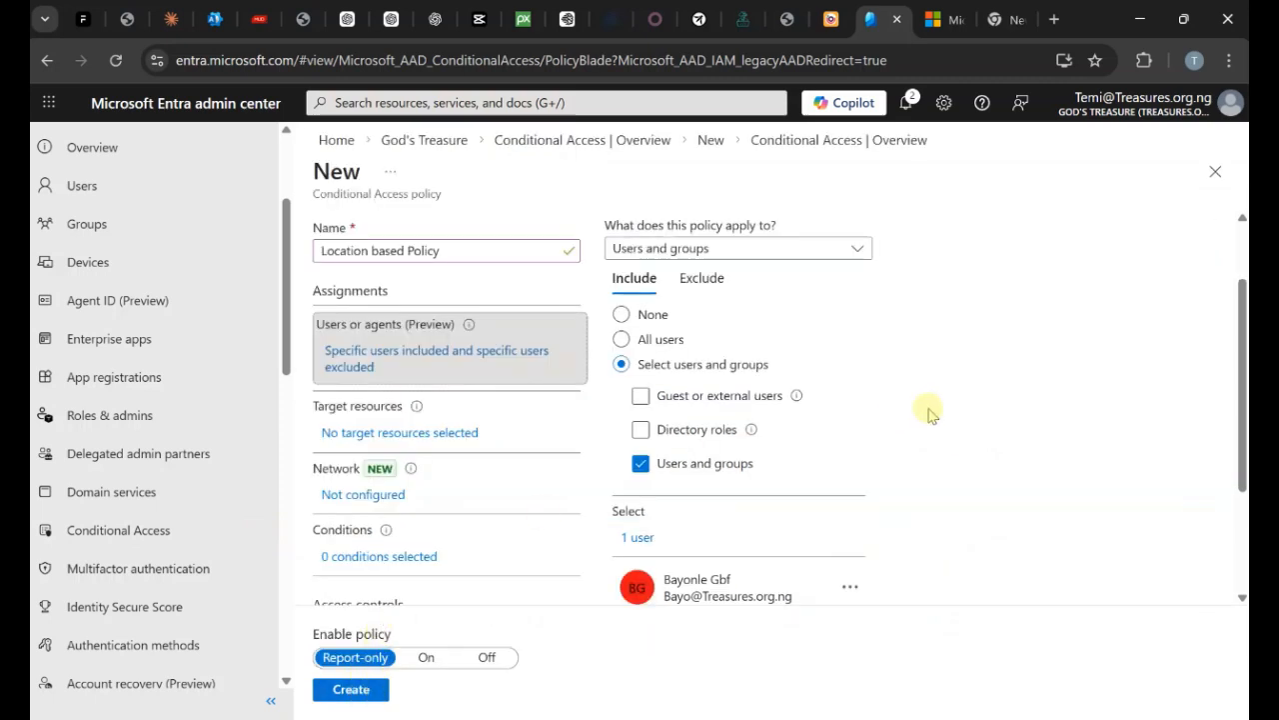
Review the Include and Exclude user tabs to verify the assignments.
click(702, 278)
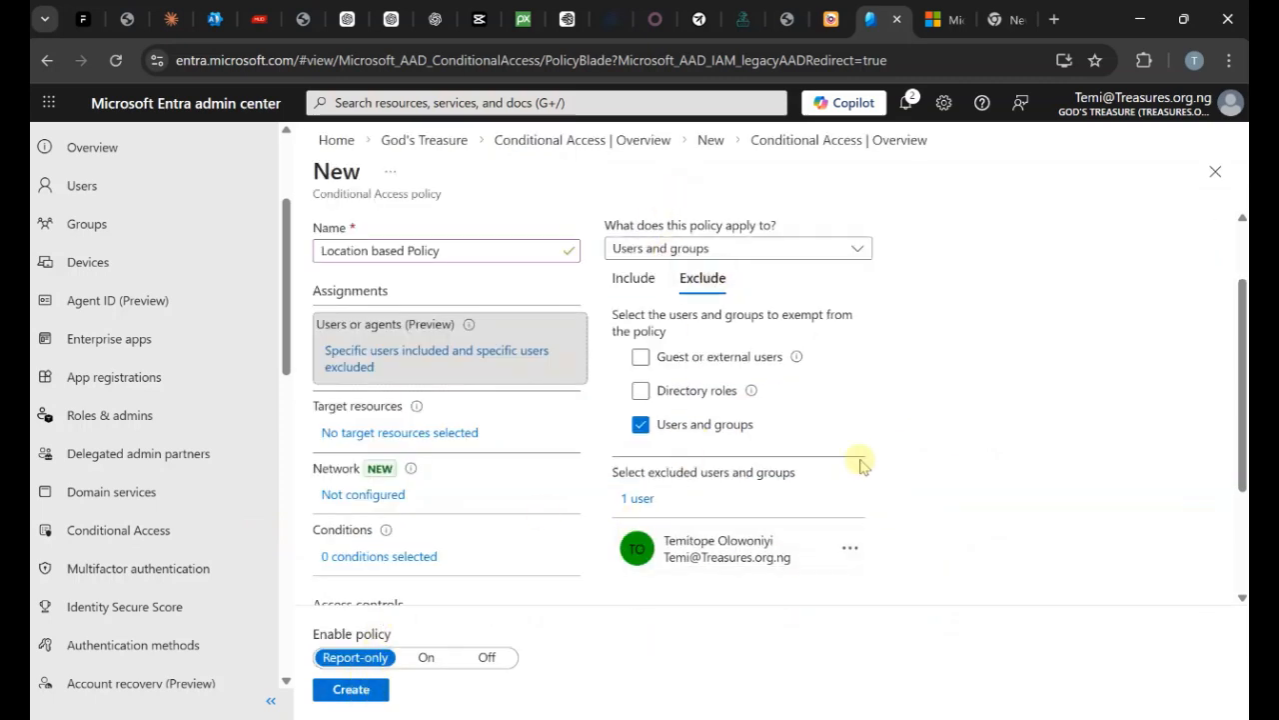
click(638, 281)
click(703, 280)
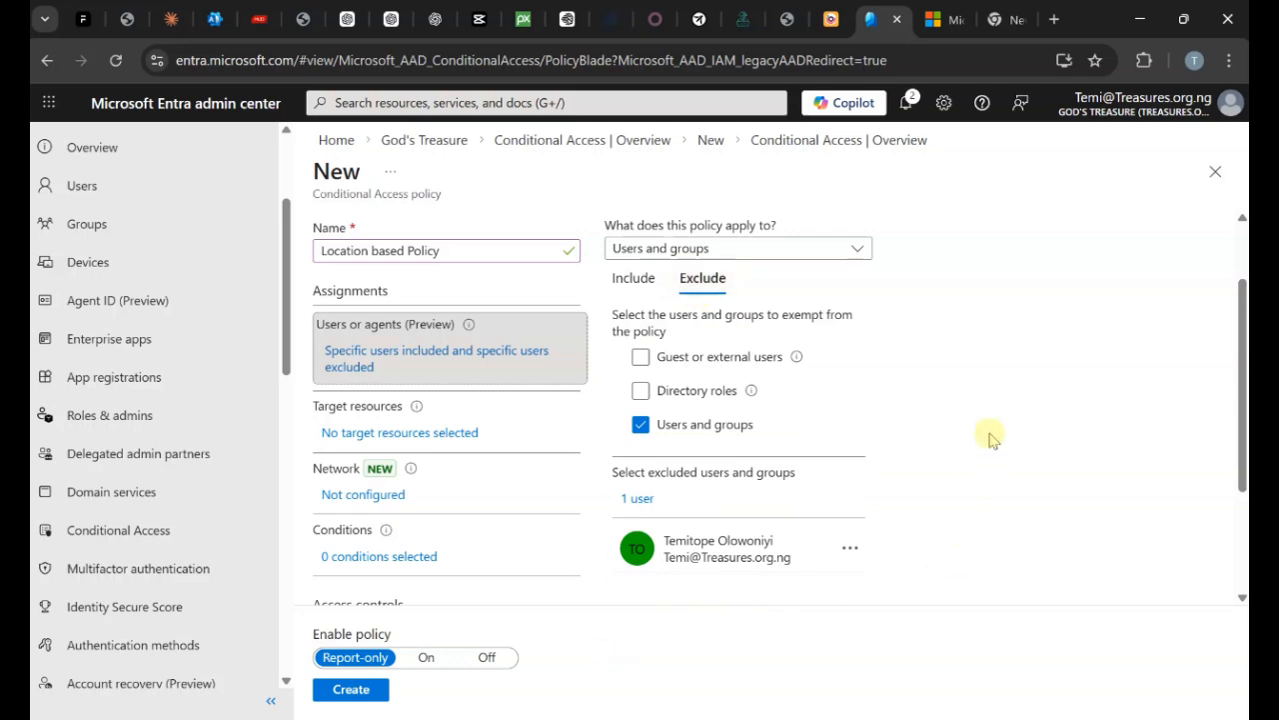
click(616, 282)
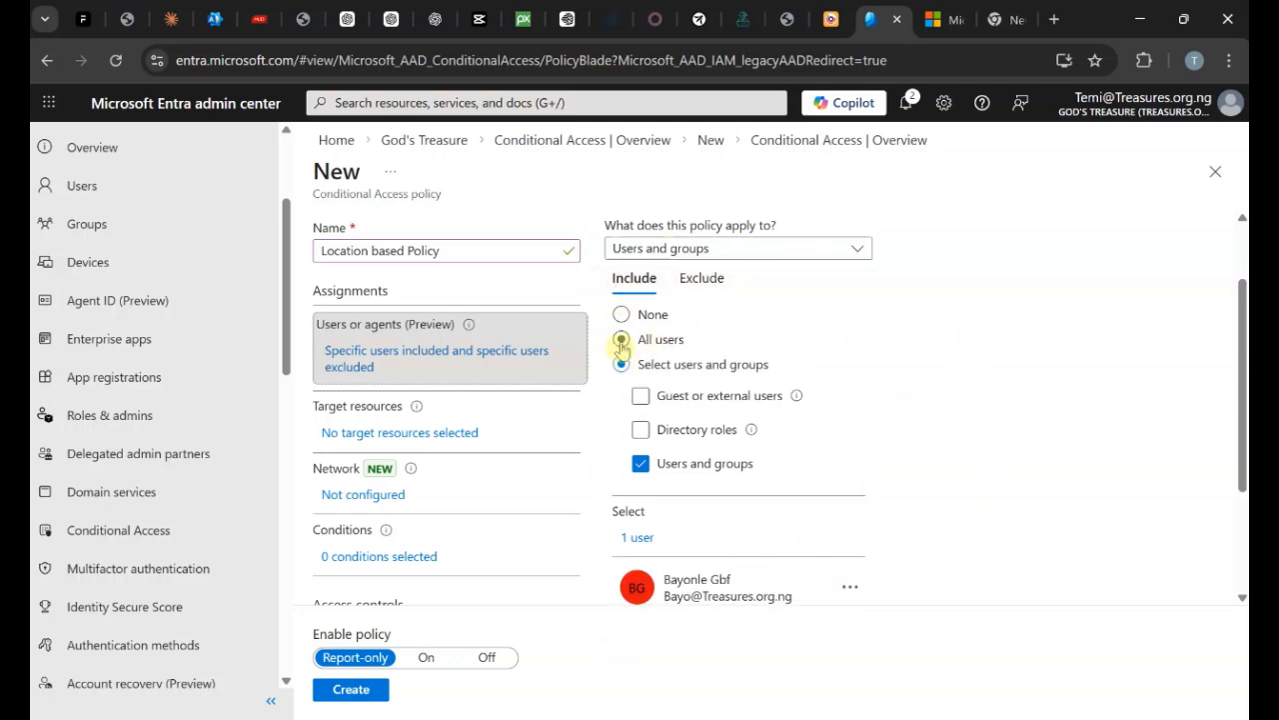
Set the policy's target resources to All resources.
click(364, 435)
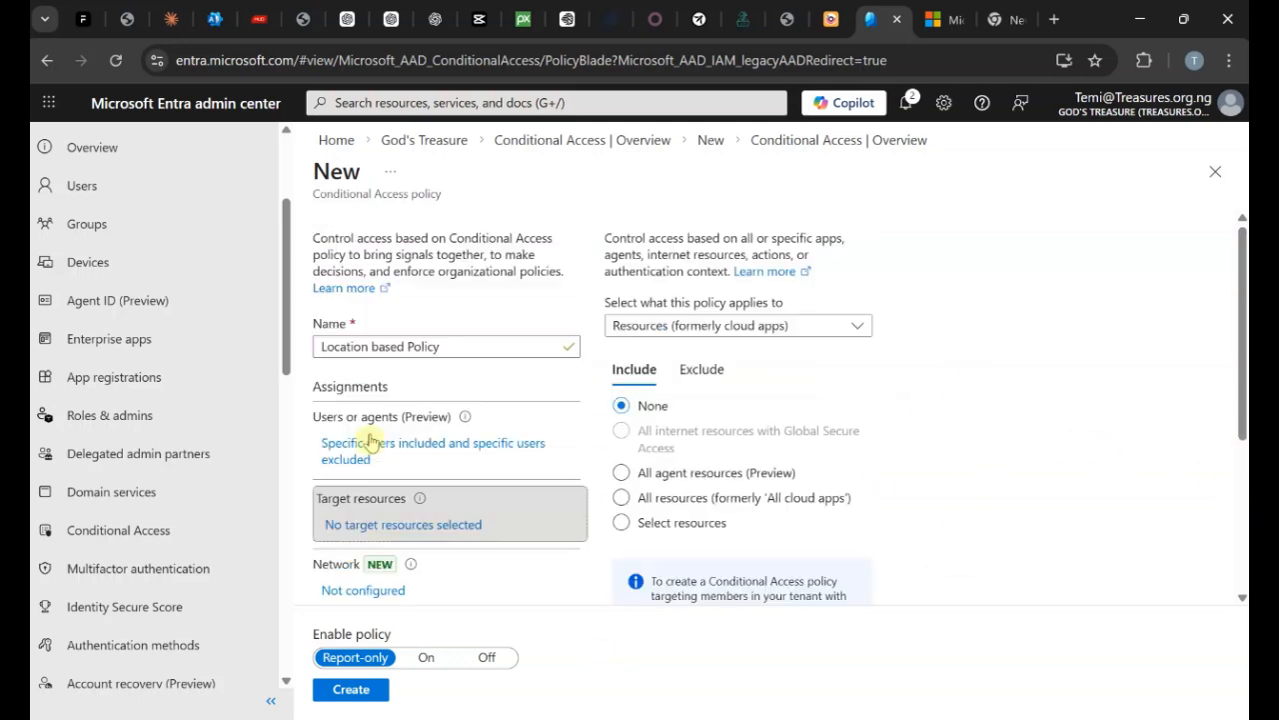
click(621, 498)
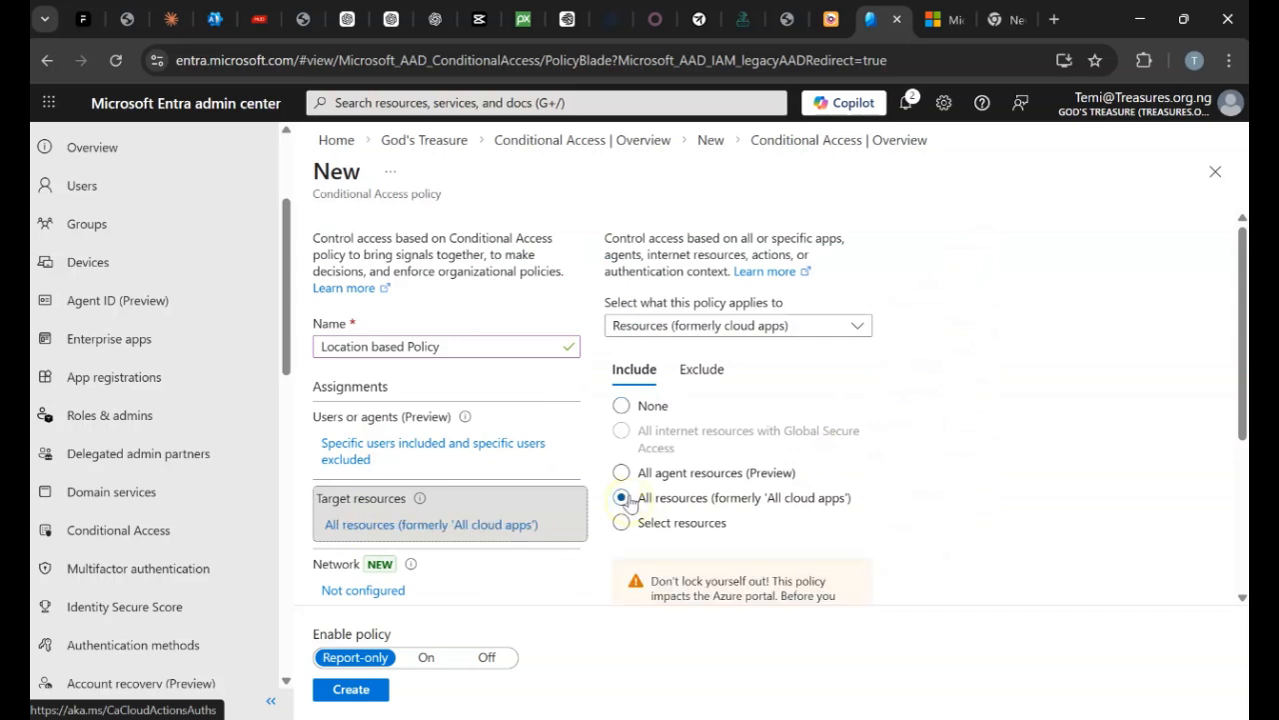
scroll(959, 414, down, 3)
scroll(968, 410, down, 1)
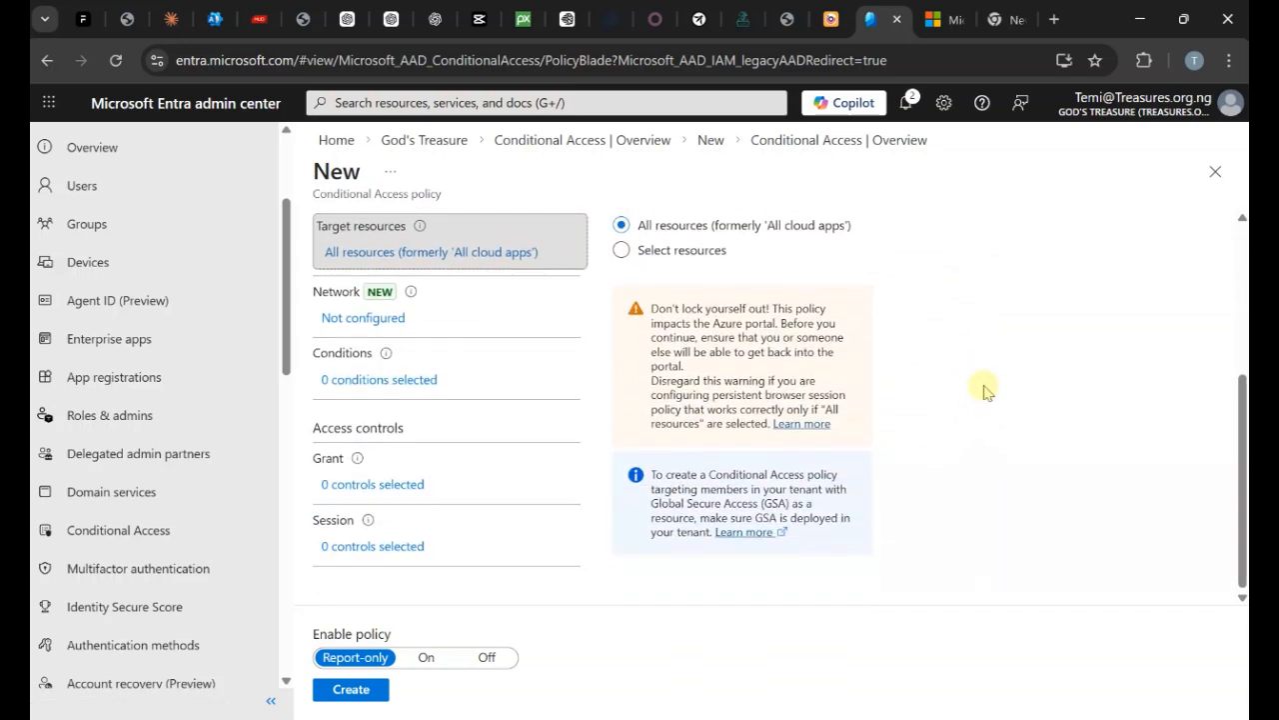
Set Network to Yes with Selected networks and locations, close the list, and leave for Overview.
click(366, 320)
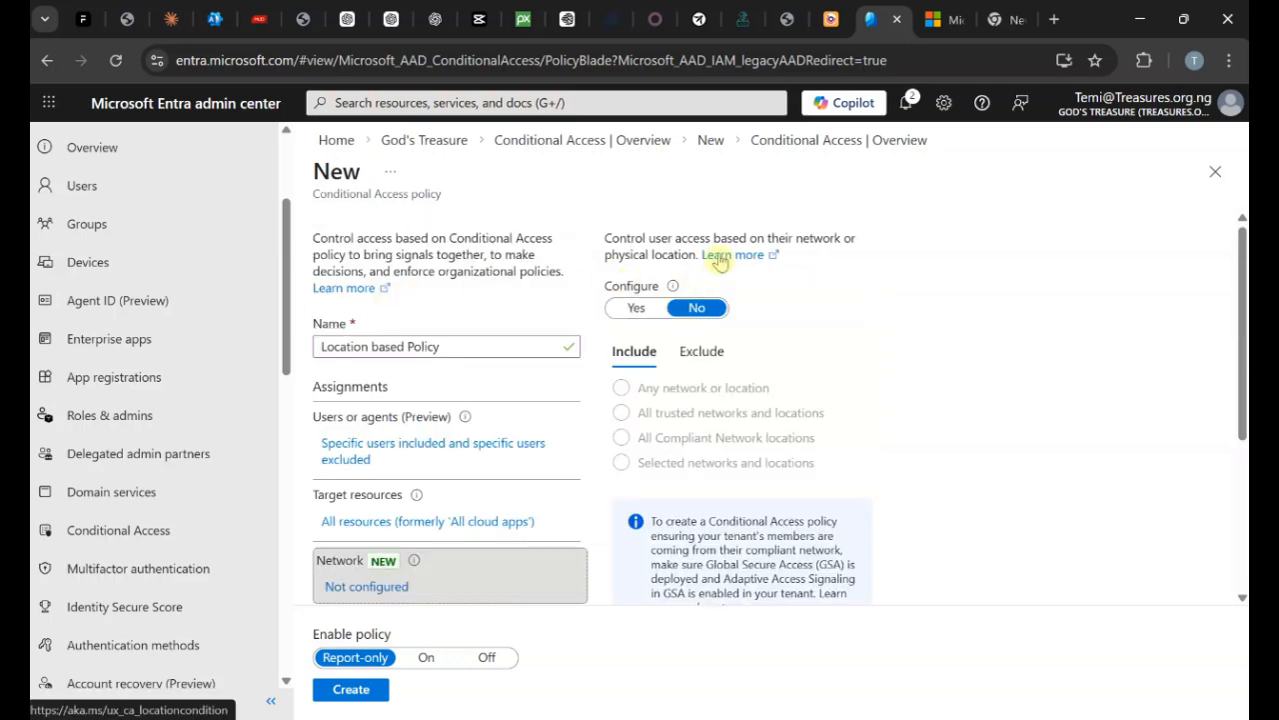
click(636, 310)
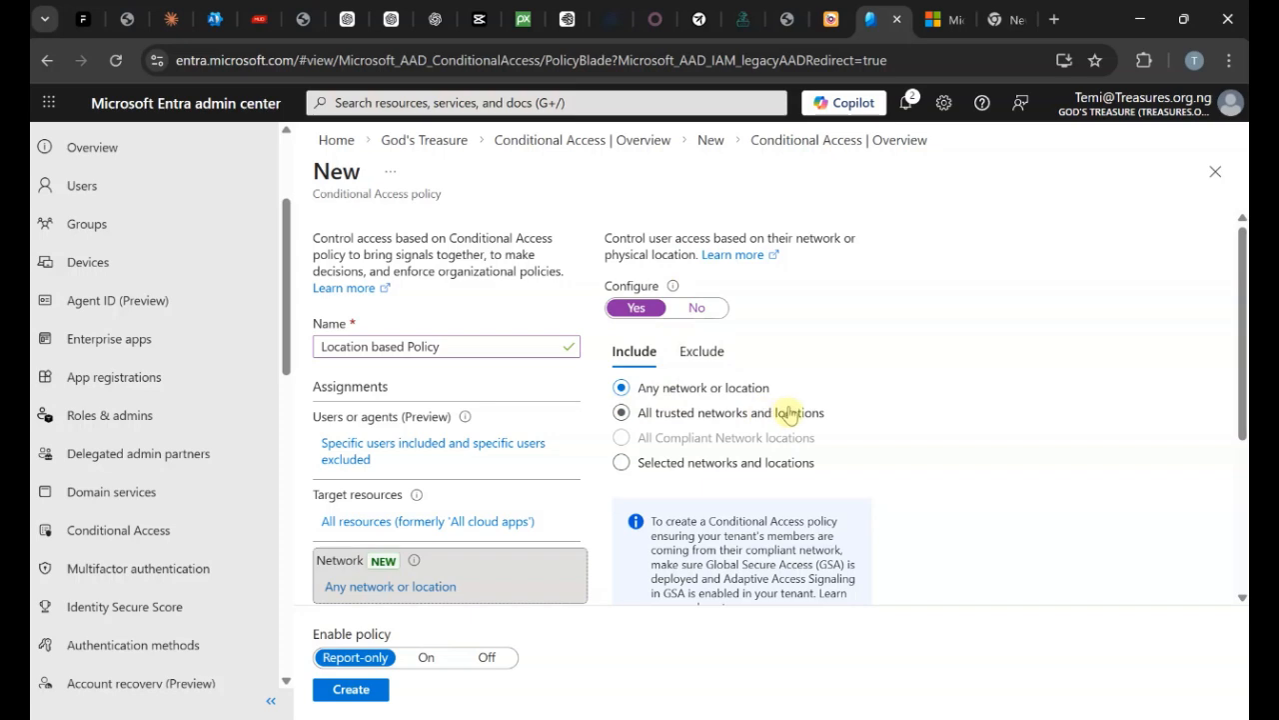
click(622, 463)
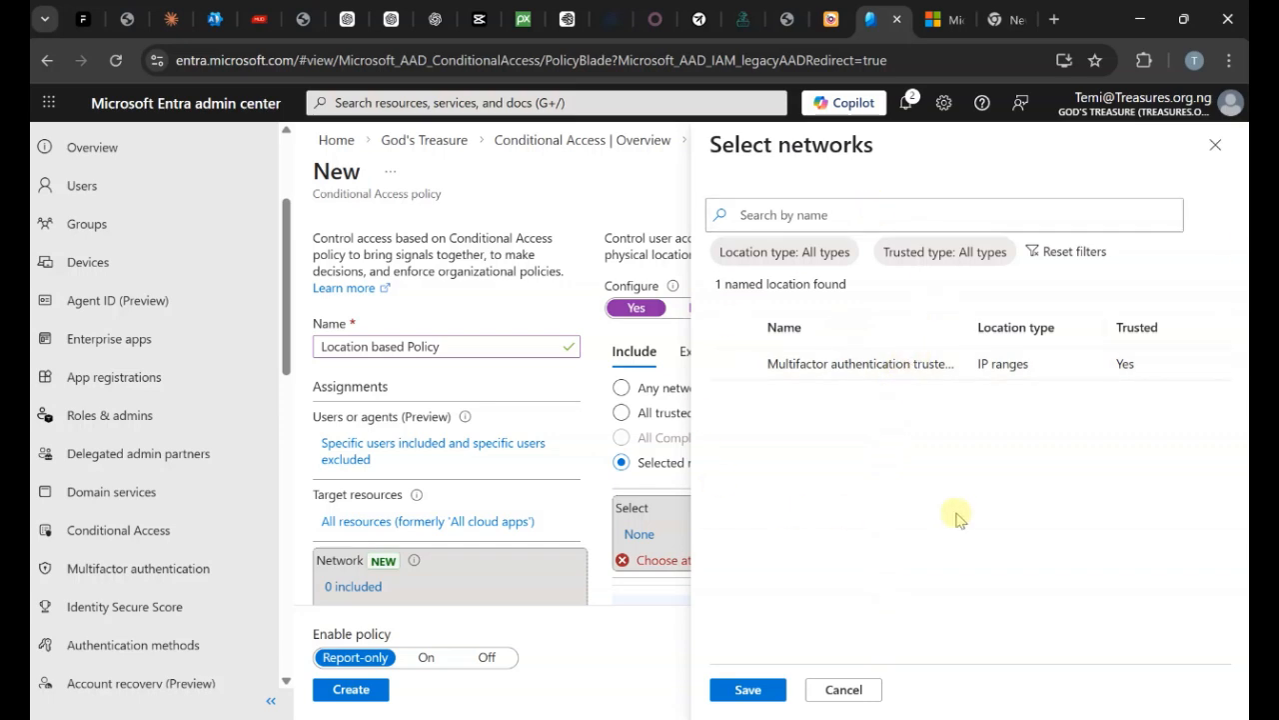
click(1217, 144)
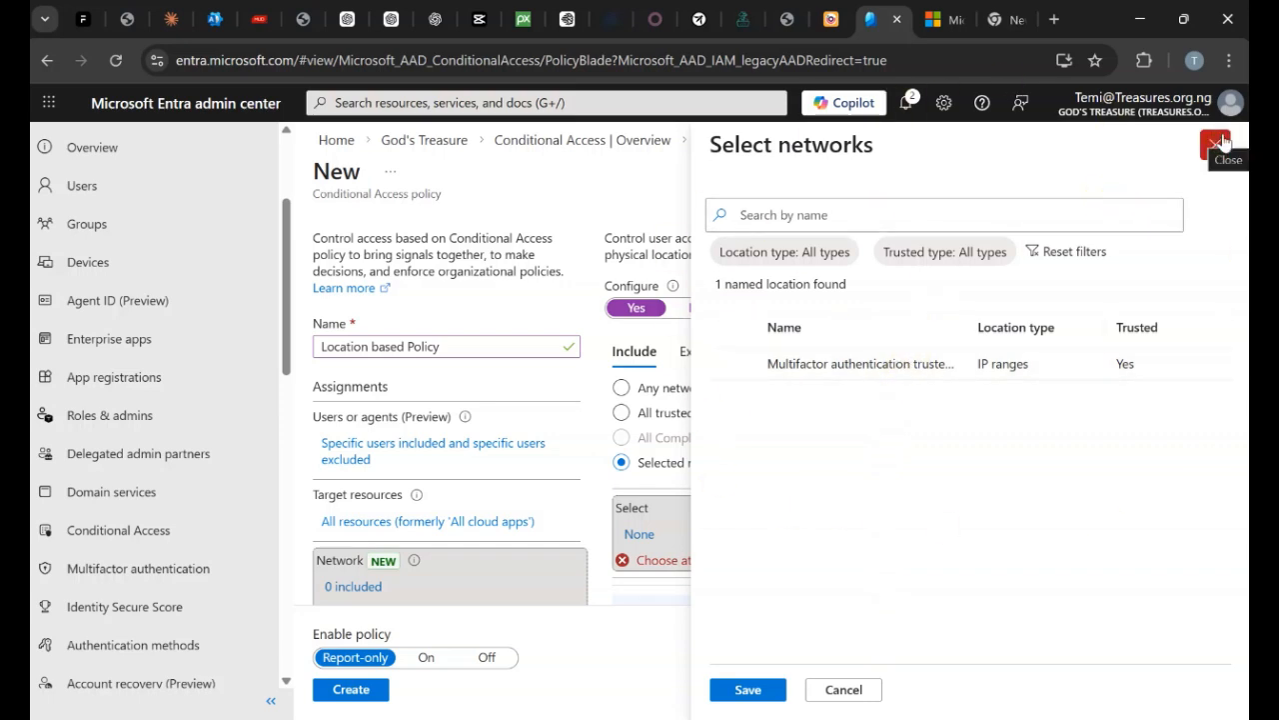
click(634, 143)
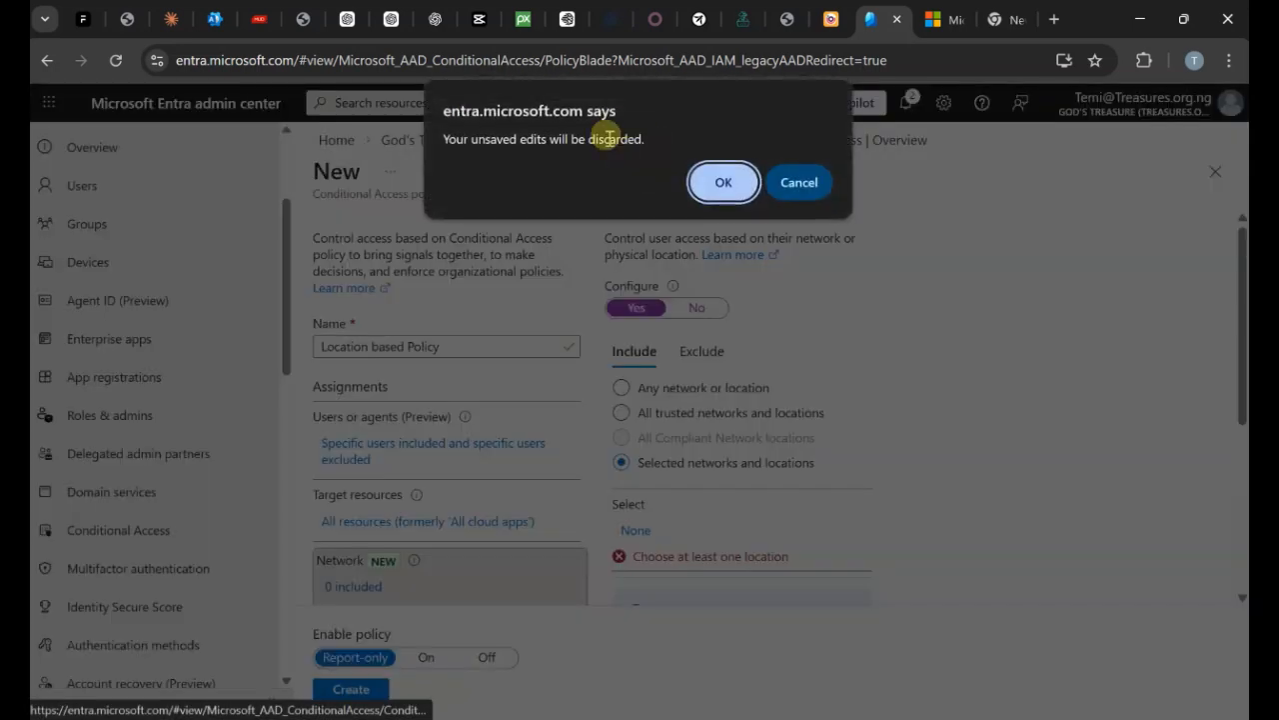
Discard the policy draft and start a countries named location called Allowed countries.
click(718, 178)
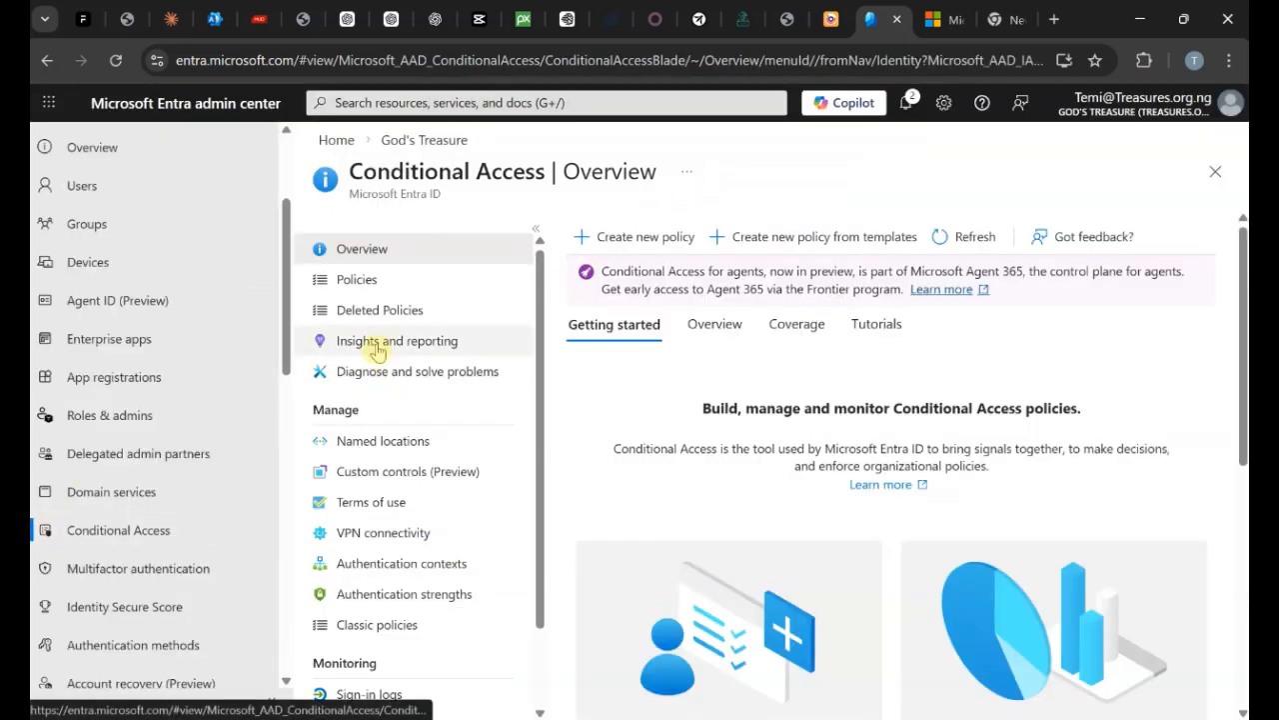
click(375, 446)
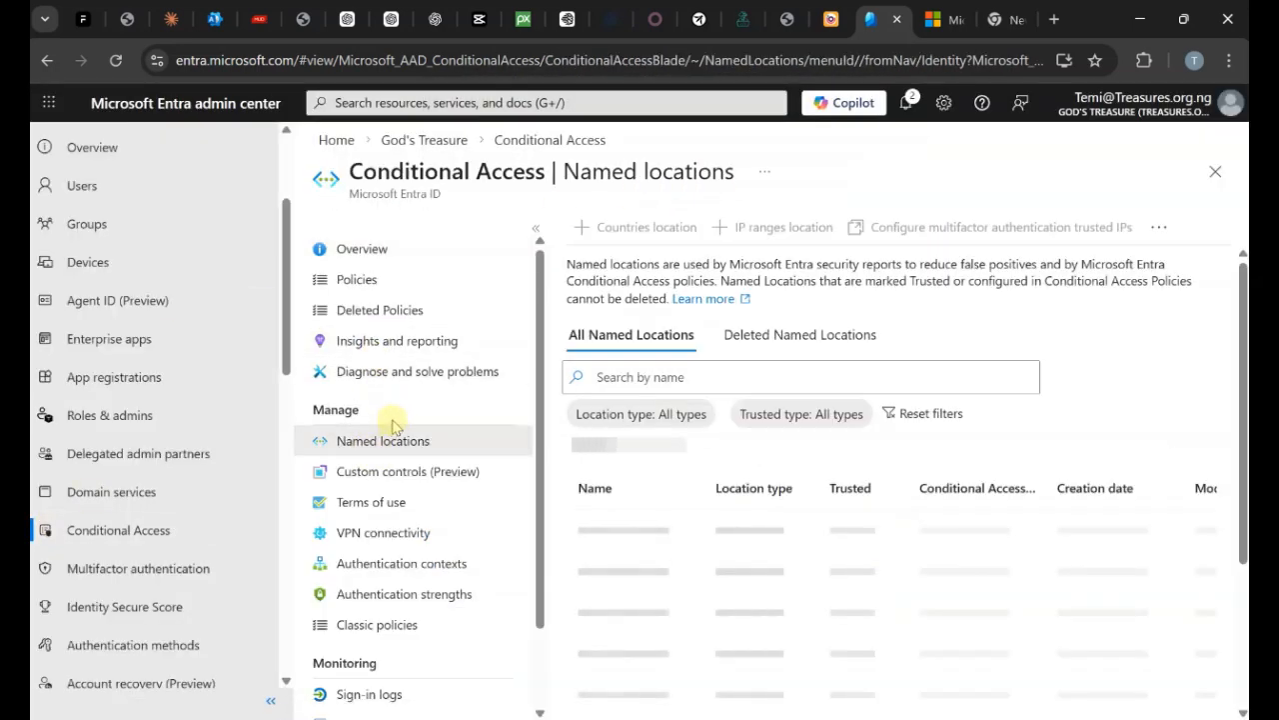
click(642, 227)
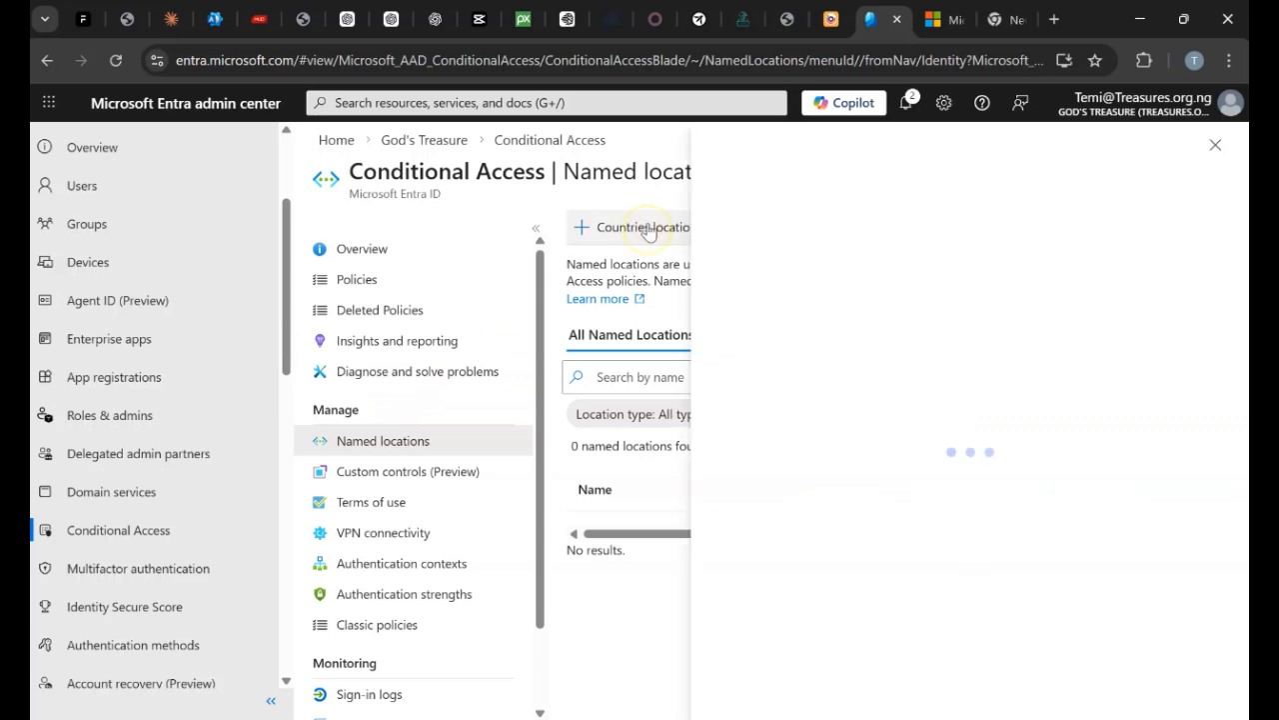
click(829, 260)
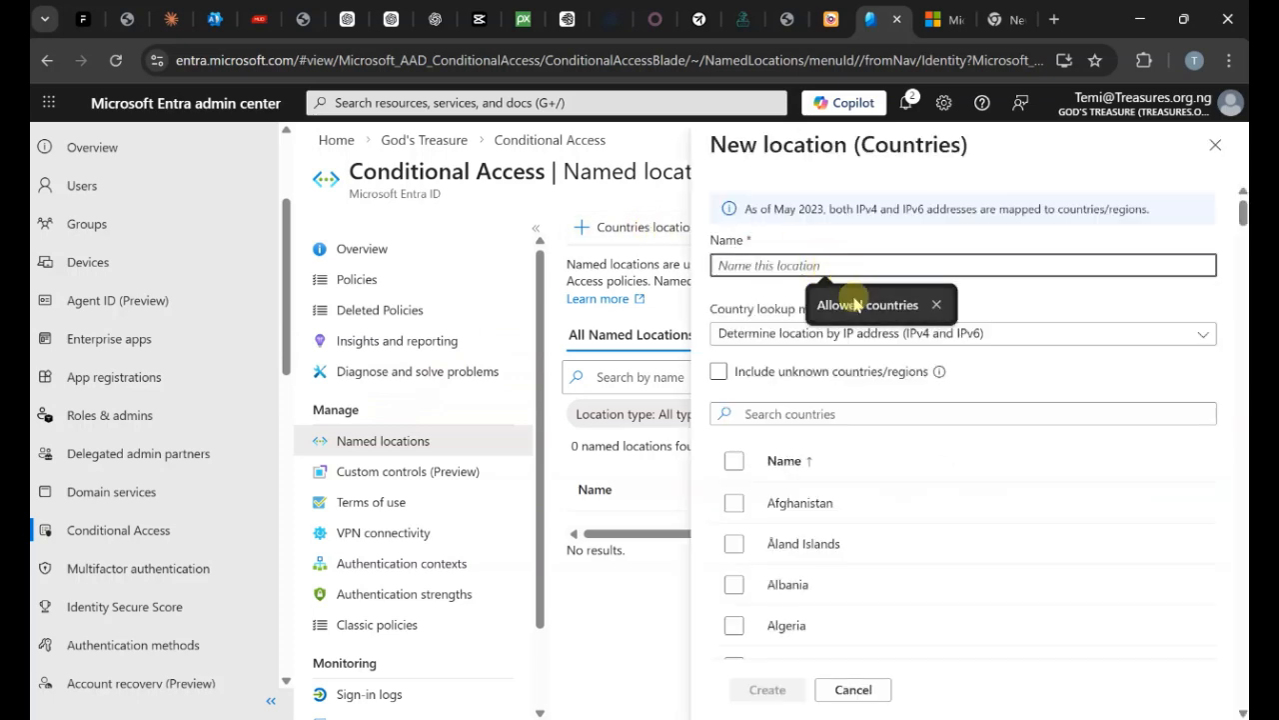
click(850, 303)
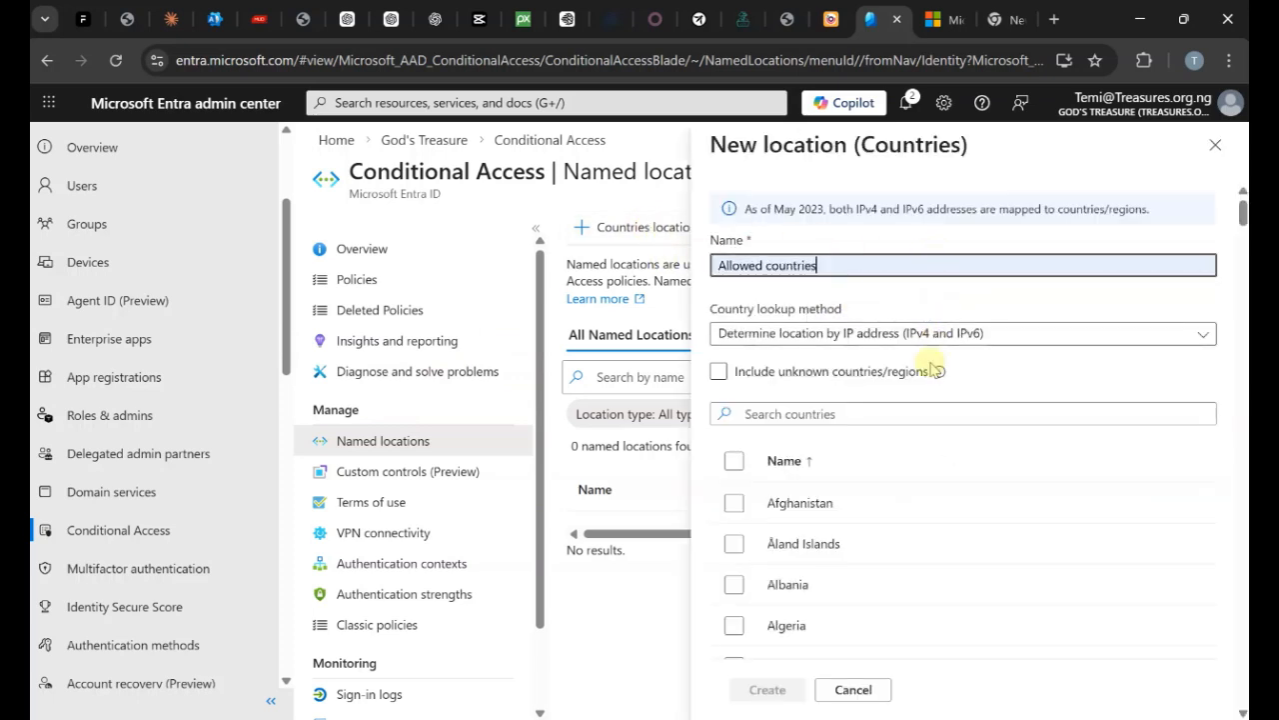
Include unknown countries/regions and Nigeria, create the location, and reload the page.
click(719, 371)
scroll(828, 393, down, 1)
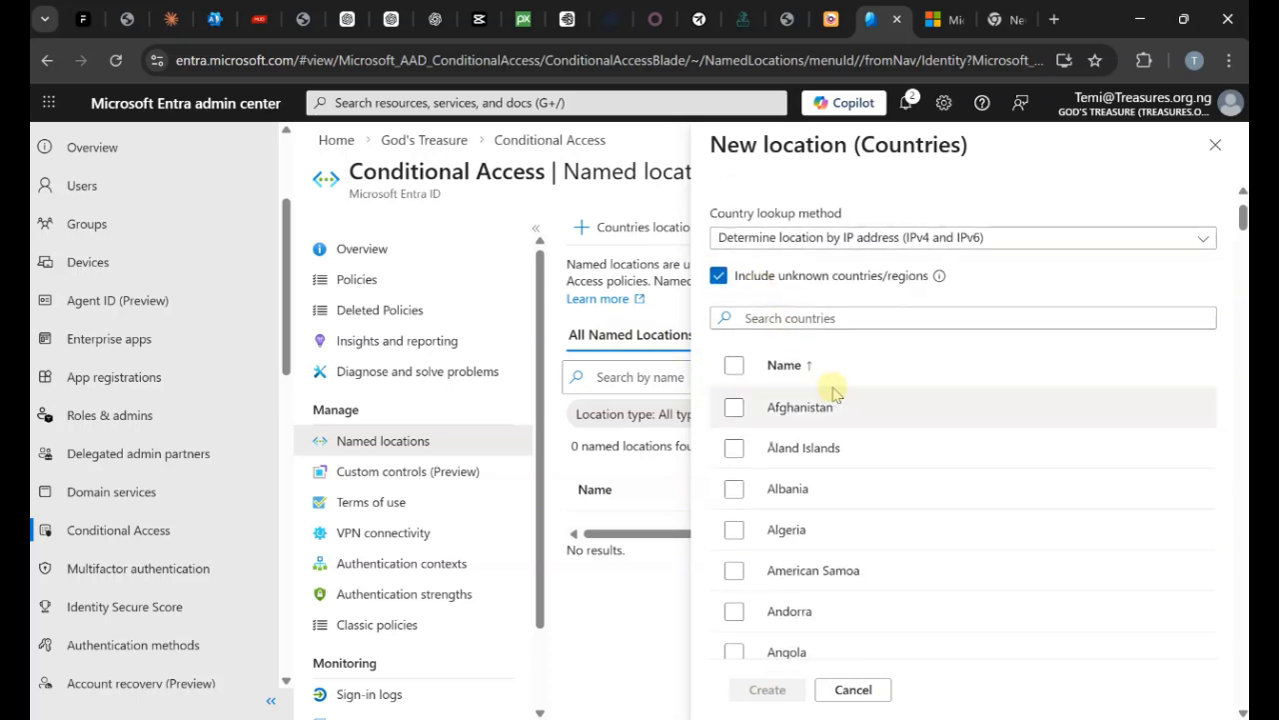
click(962, 316)
text(Niger)
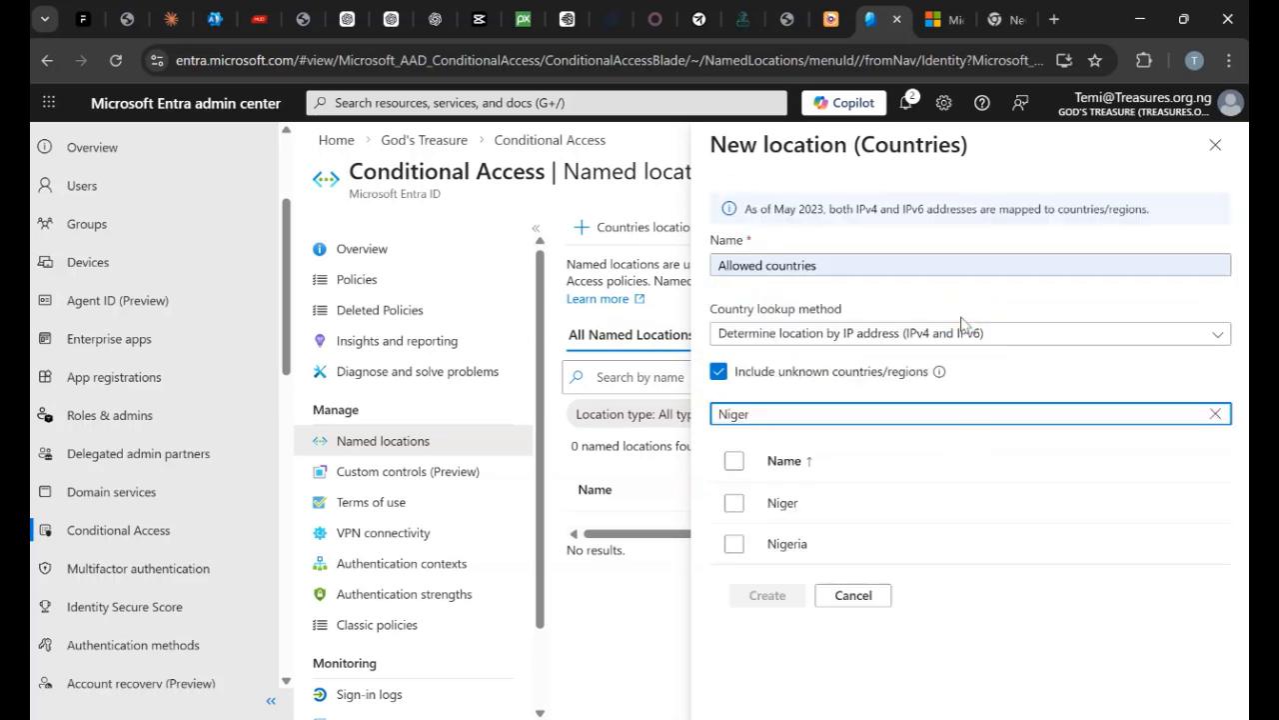
click(733, 544)
click(766, 595)
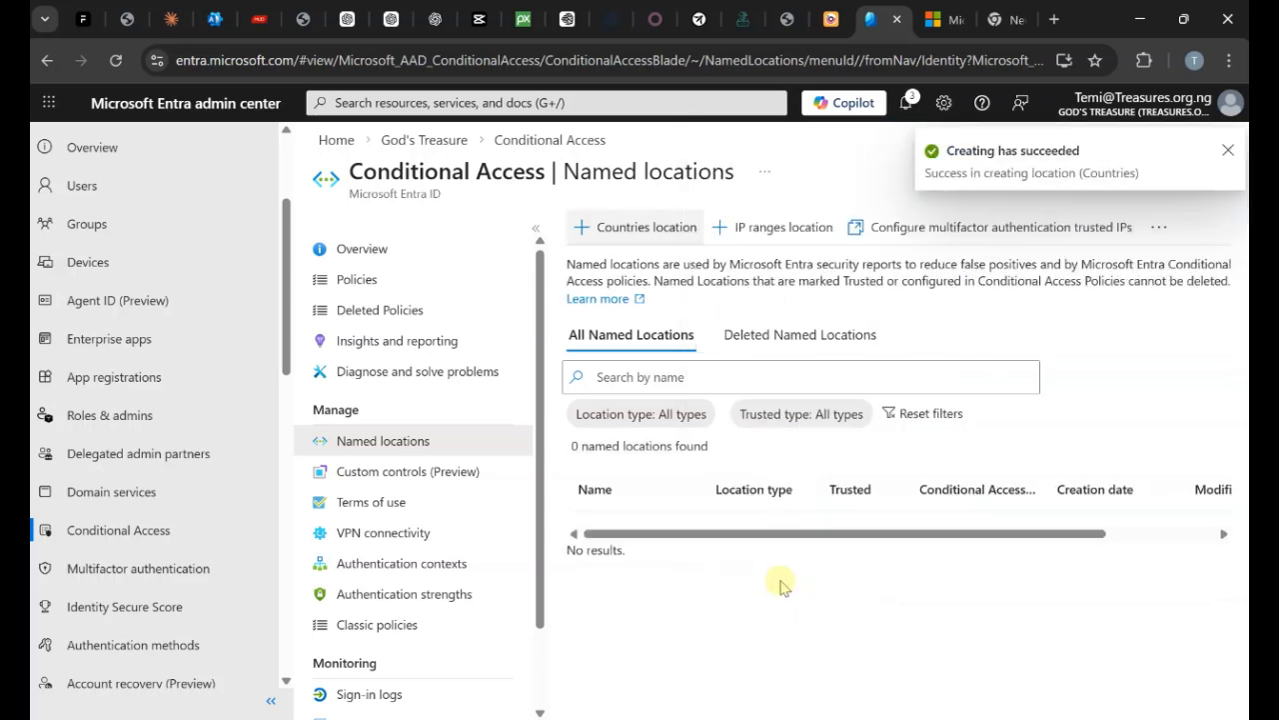
click(114, 58)
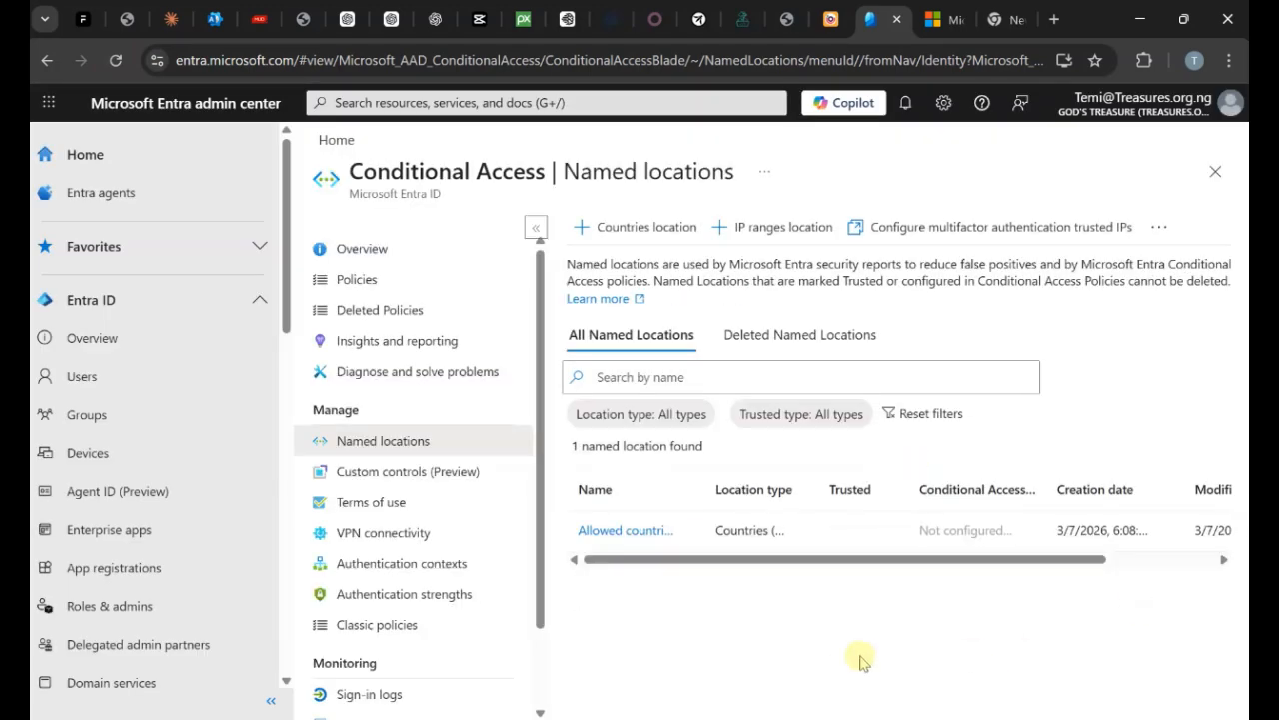
Create a new policy named Location based Policy that includes one selected user.
click(356, 280)
click(617, 243)
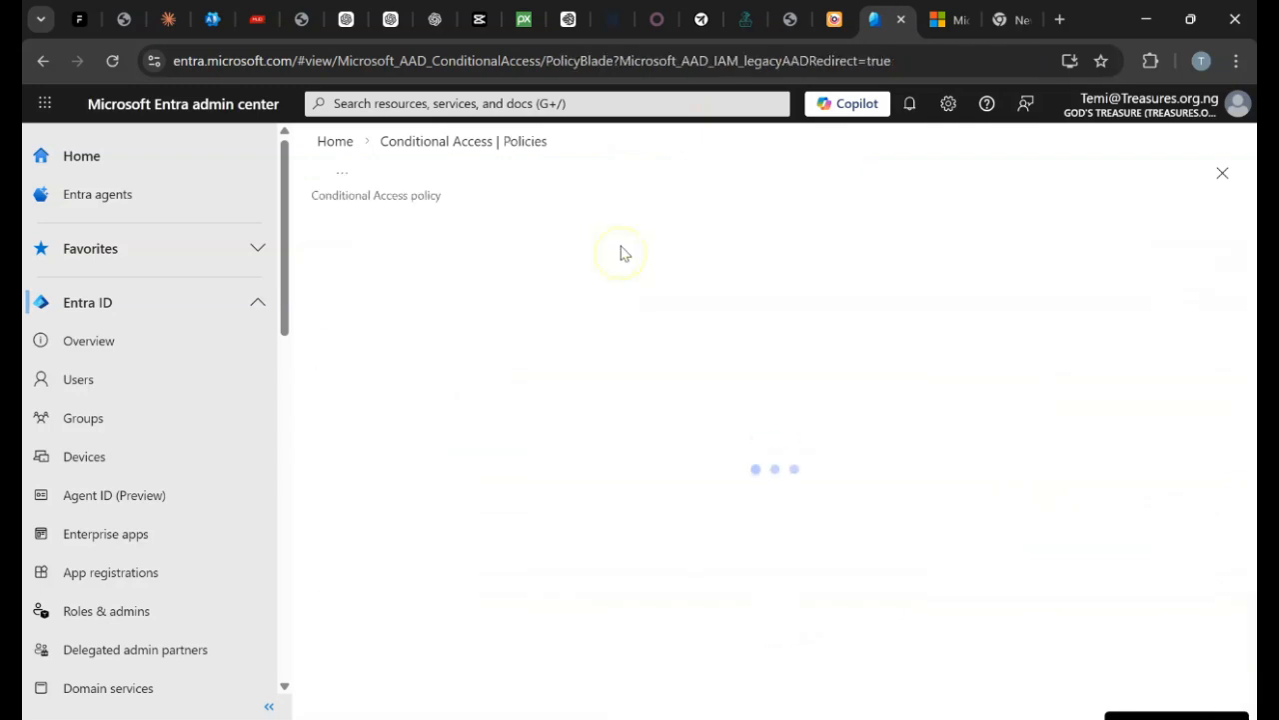
click(516, 345)
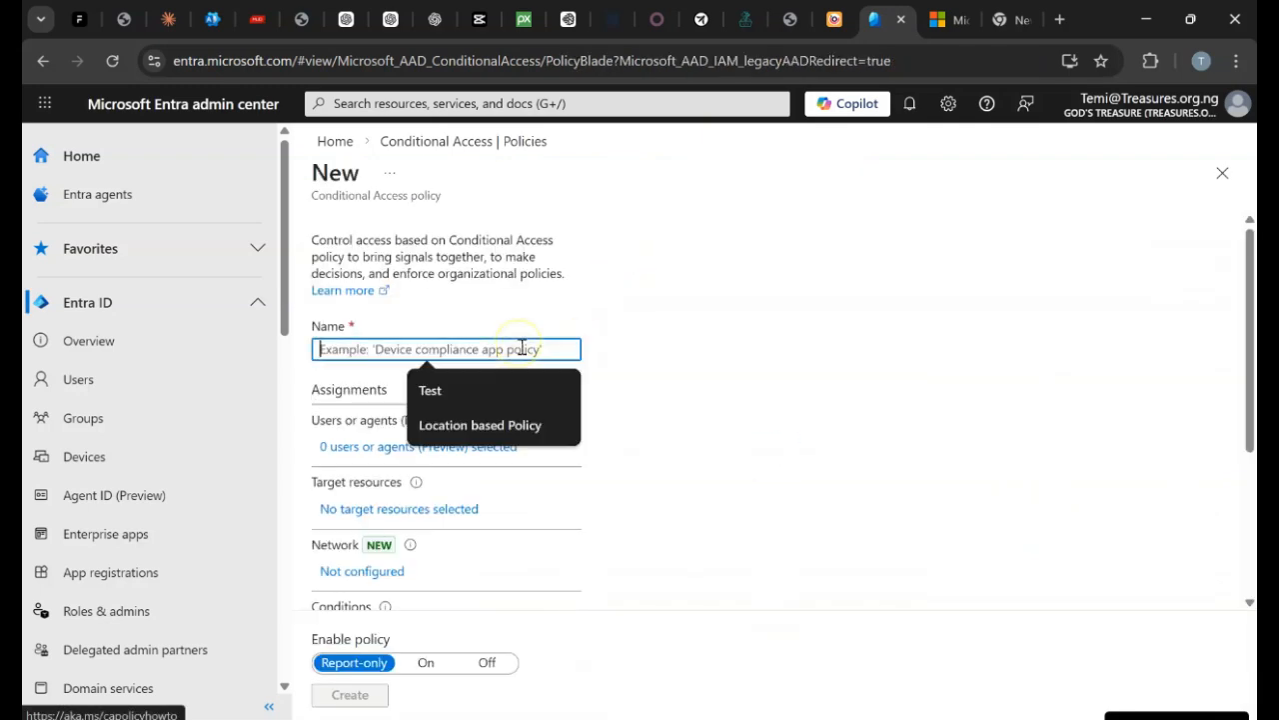
click(475, 425)
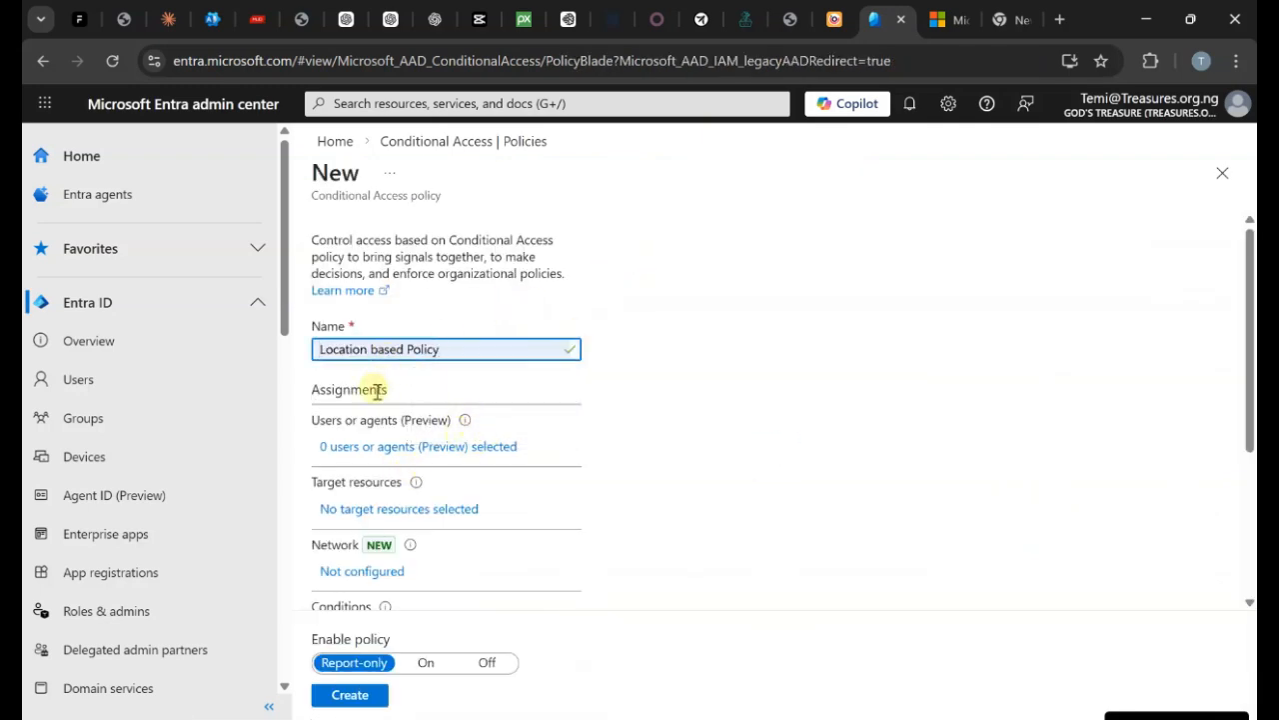
click(359, 447)
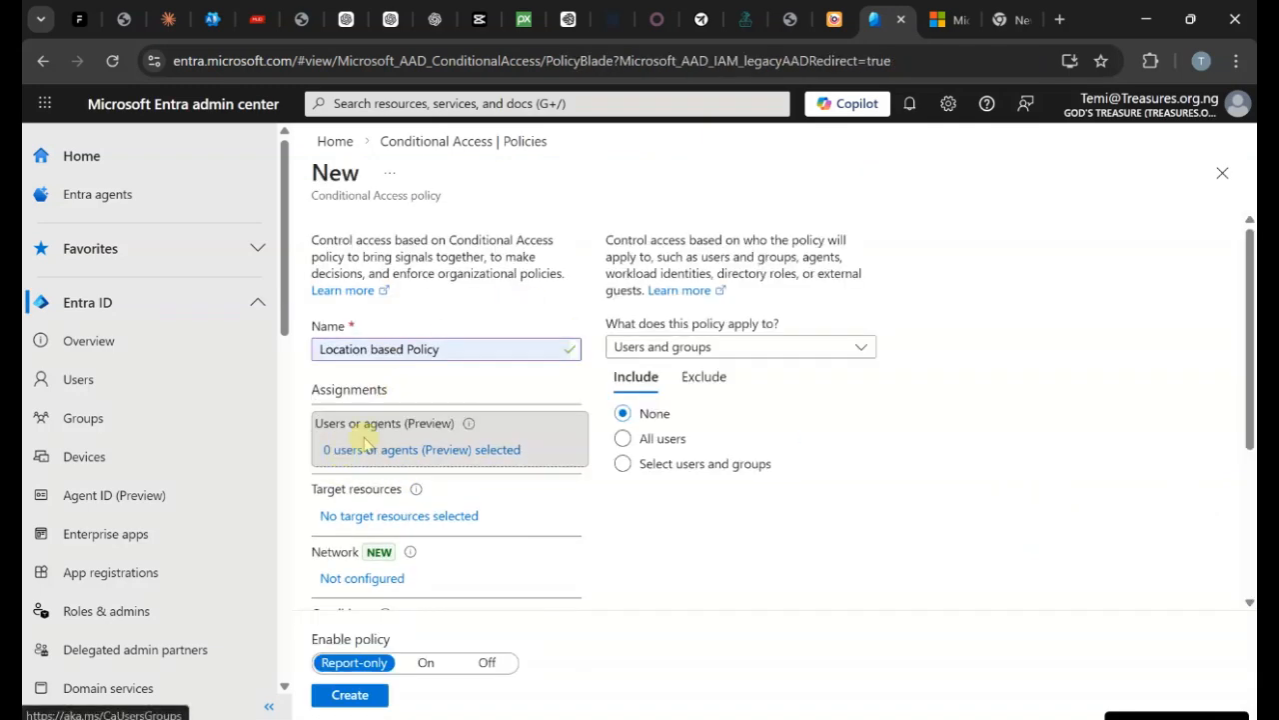
click(623, 464)
click(643, 564)
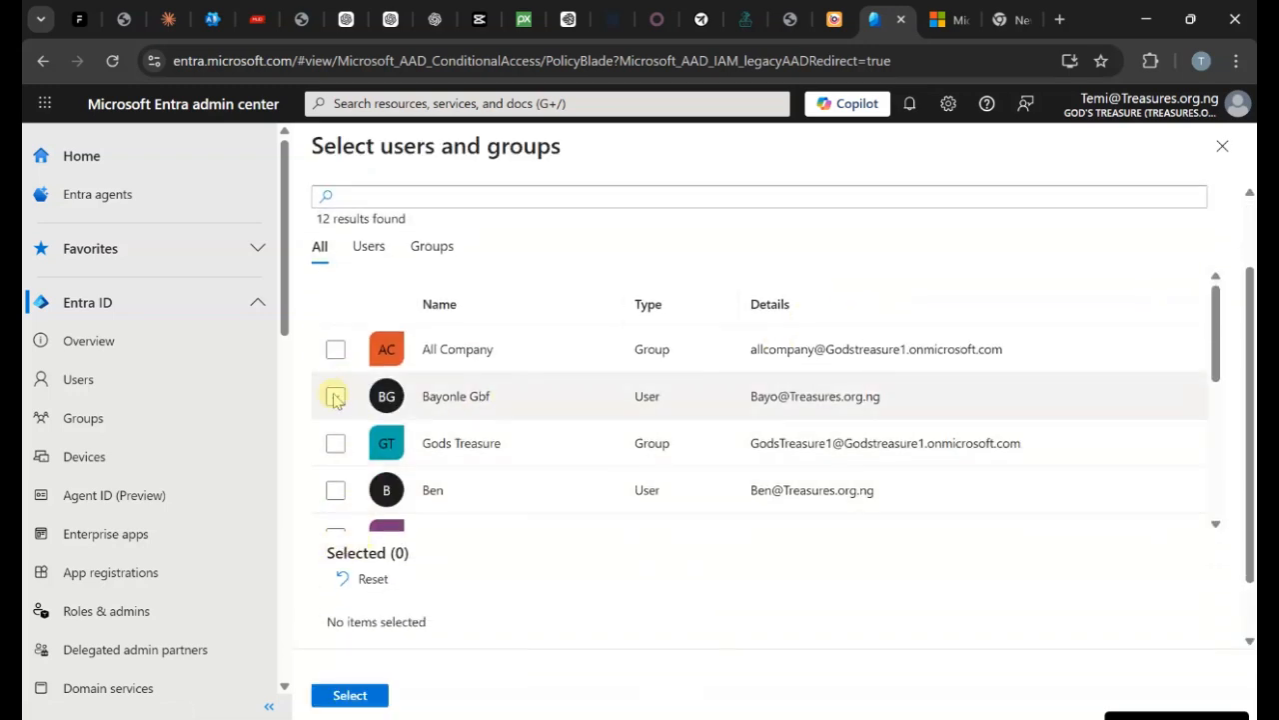
click(334, 396)
click(350, 695)
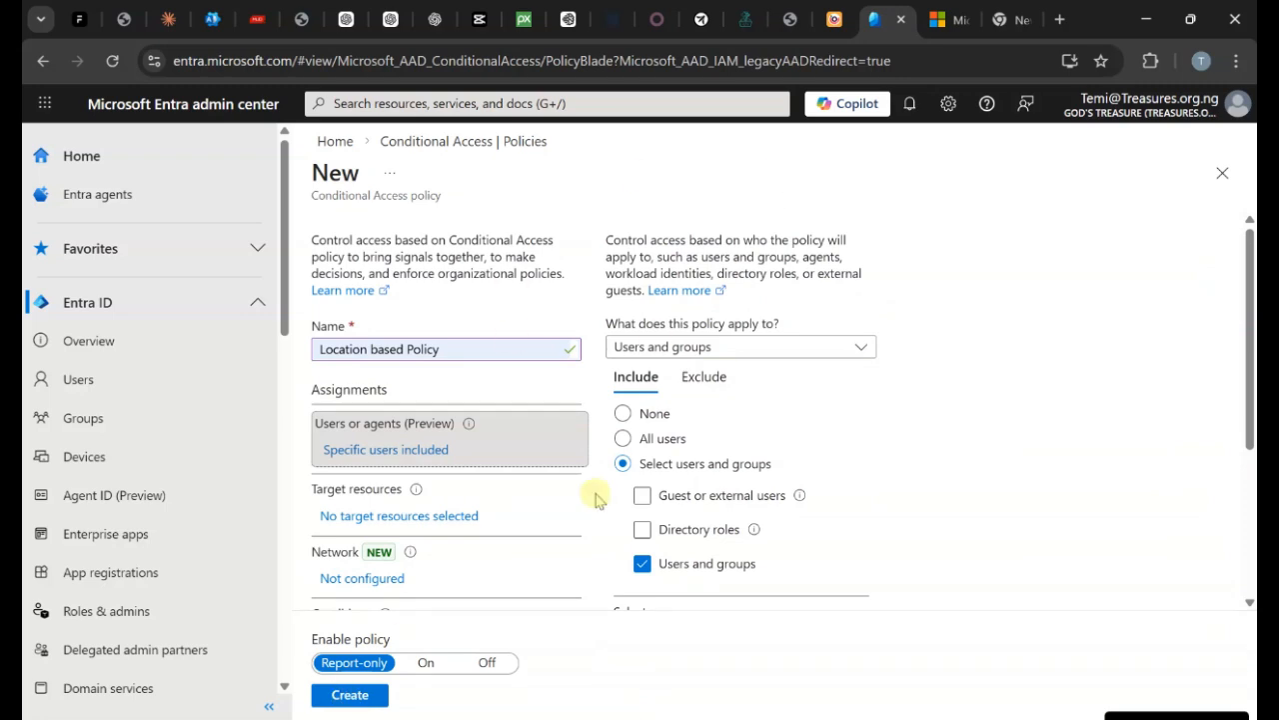
Exclude one other user account from the policy.
click(720, 382)
click(641, 525)
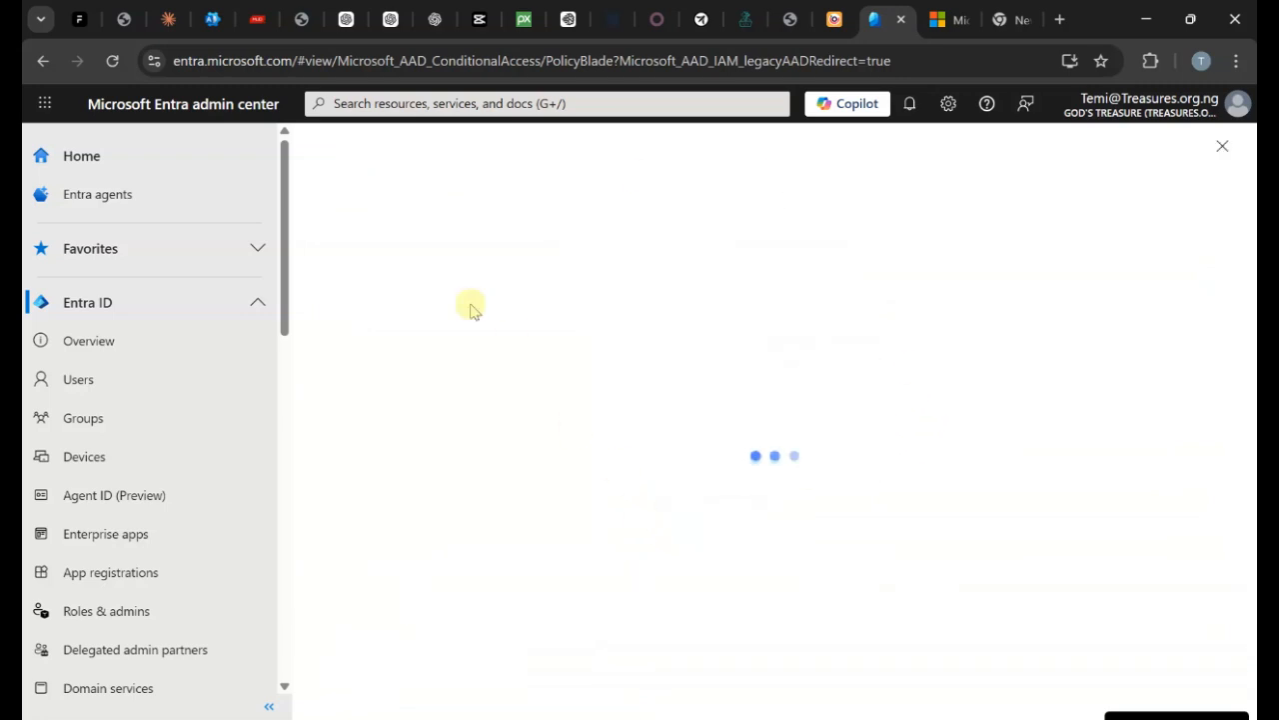
scroll(375, 510, down, 5)
scroll(375, 510, down, 1)
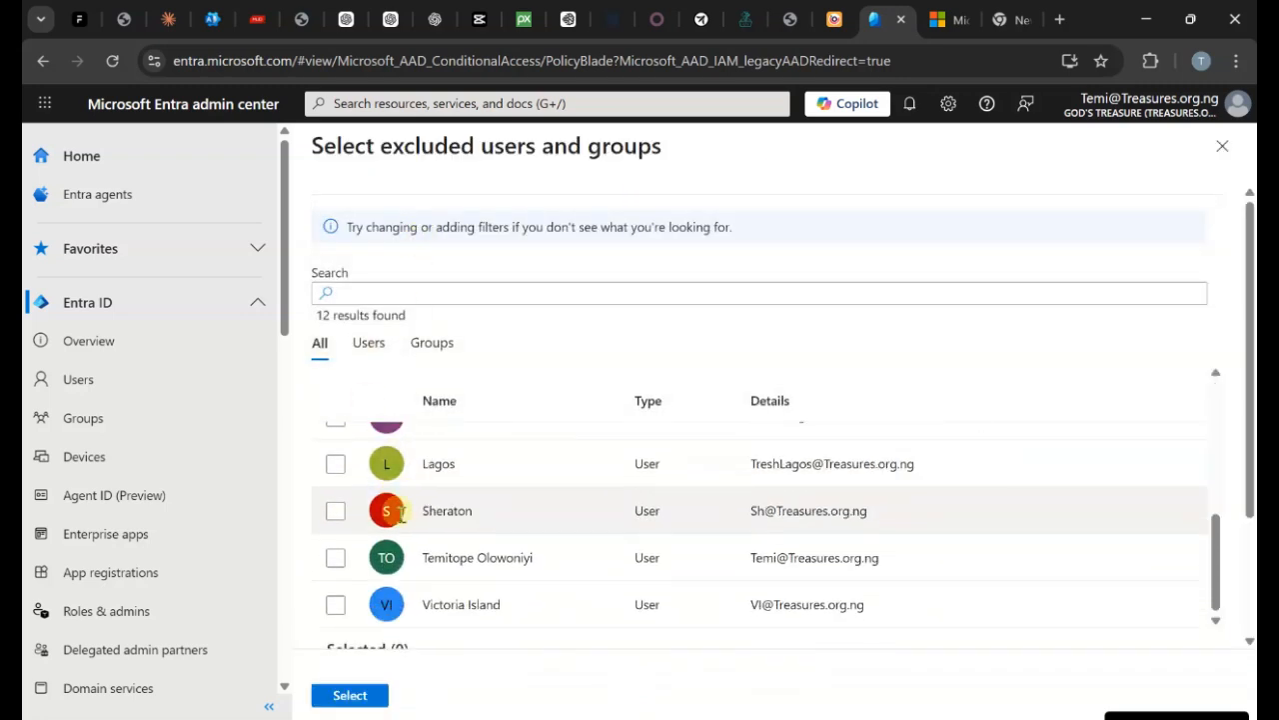
click(335, 556)
click(350, 696)
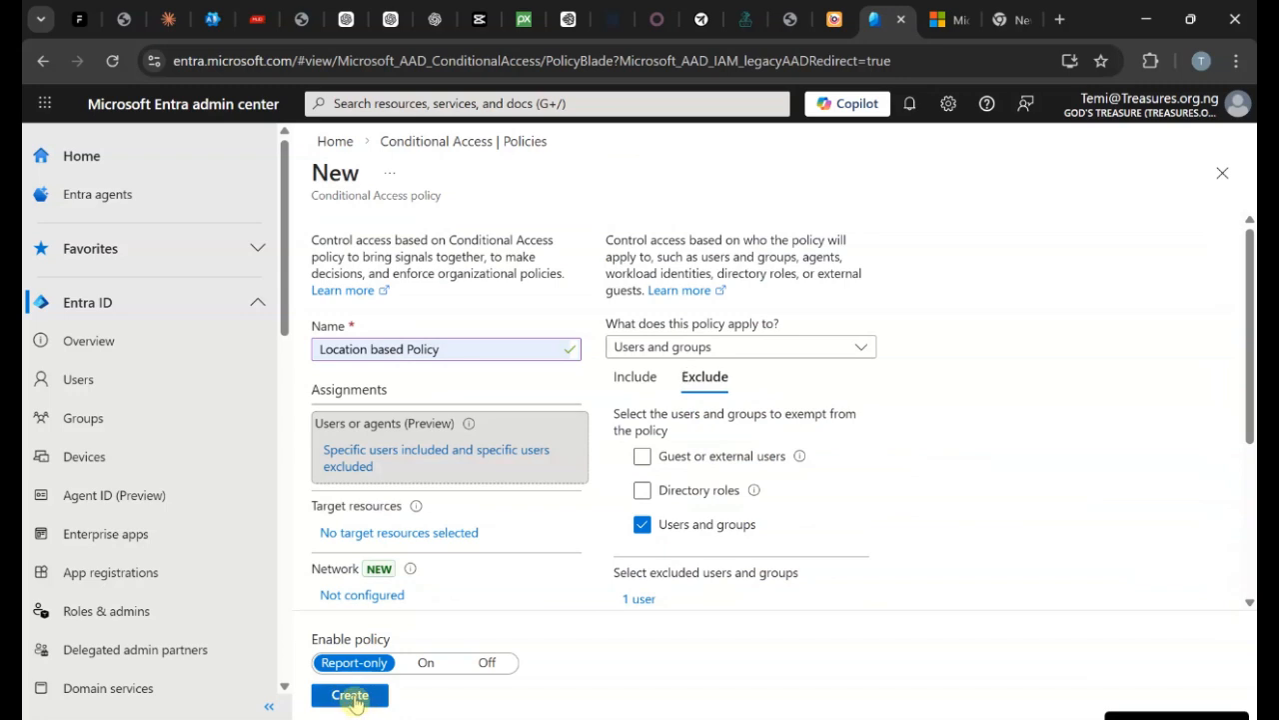
Set the policy's target resources to All resources.
click(451, 540)
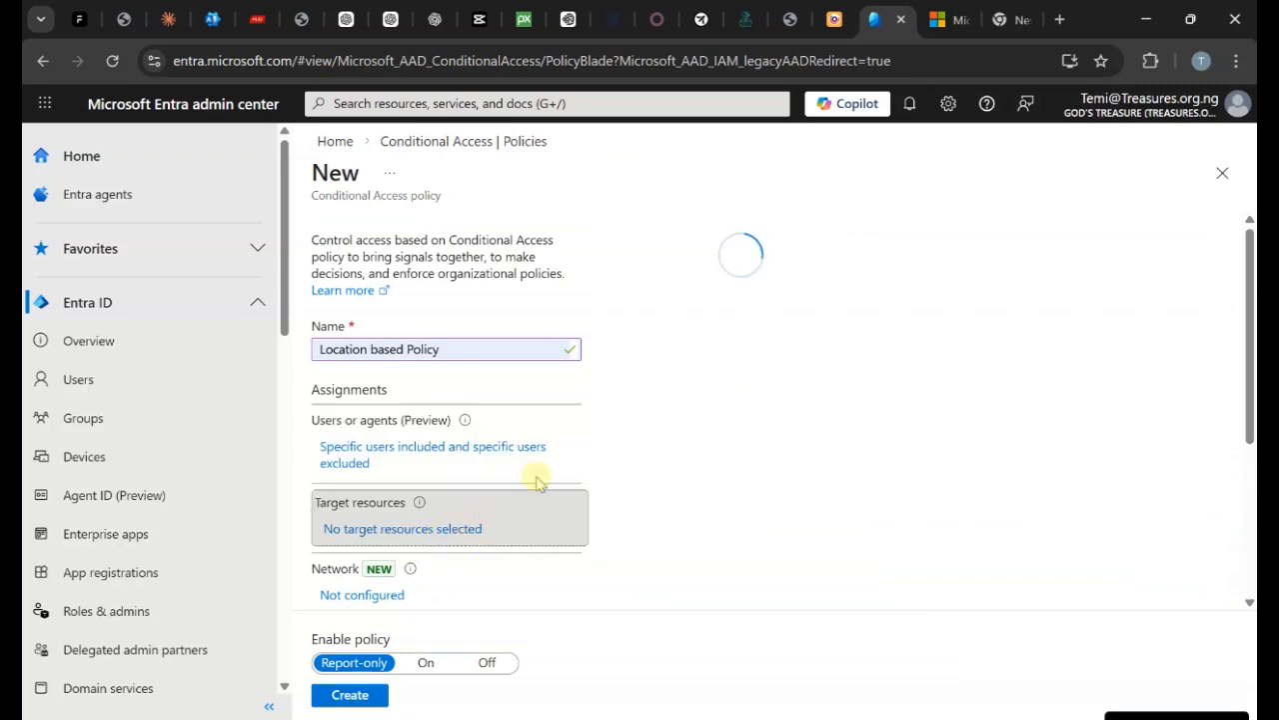
click(622, 502)
scroll(744, 480, down, 2)
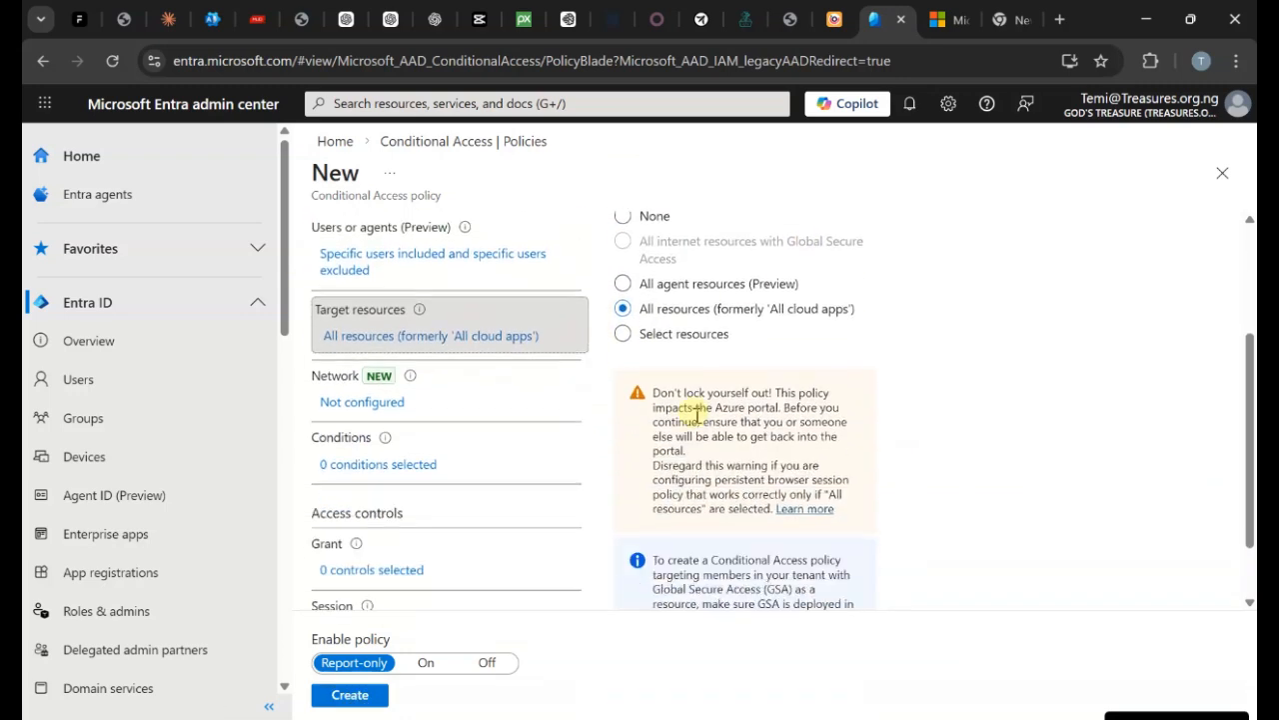
Turn on the network condition and exclude the Allowed countries named location.
click(400, 414)
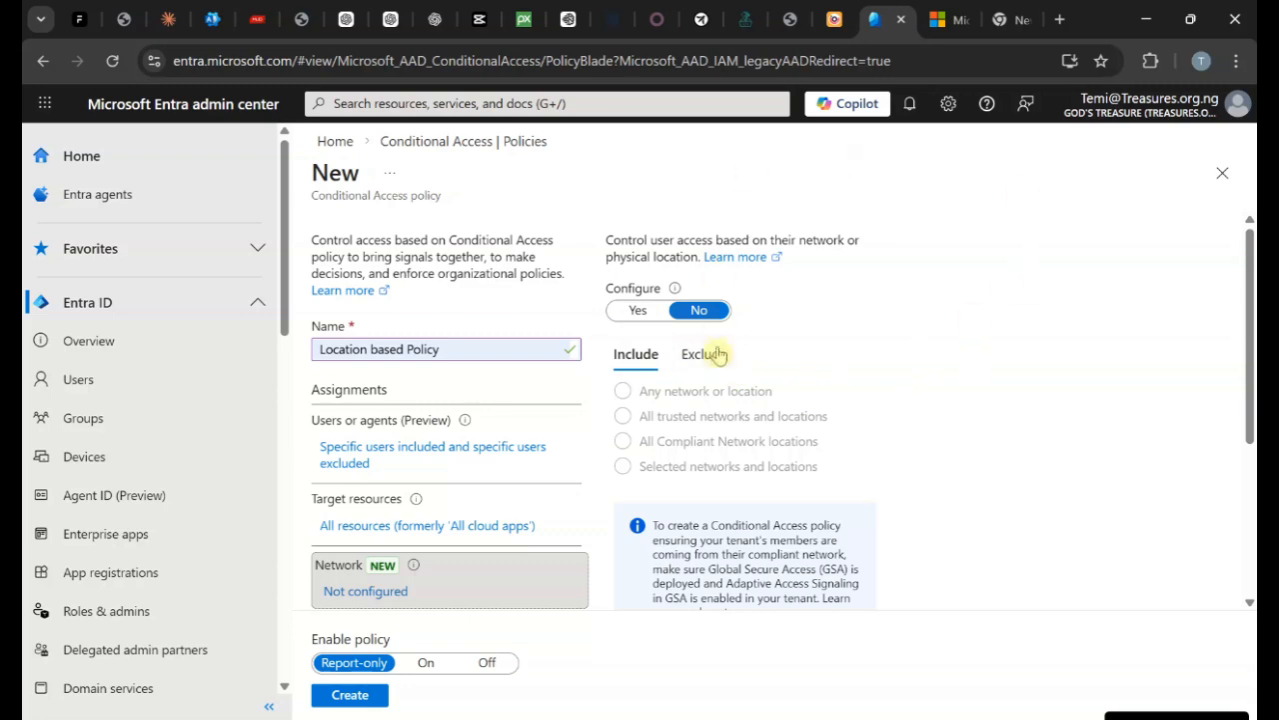
click(639, 310)
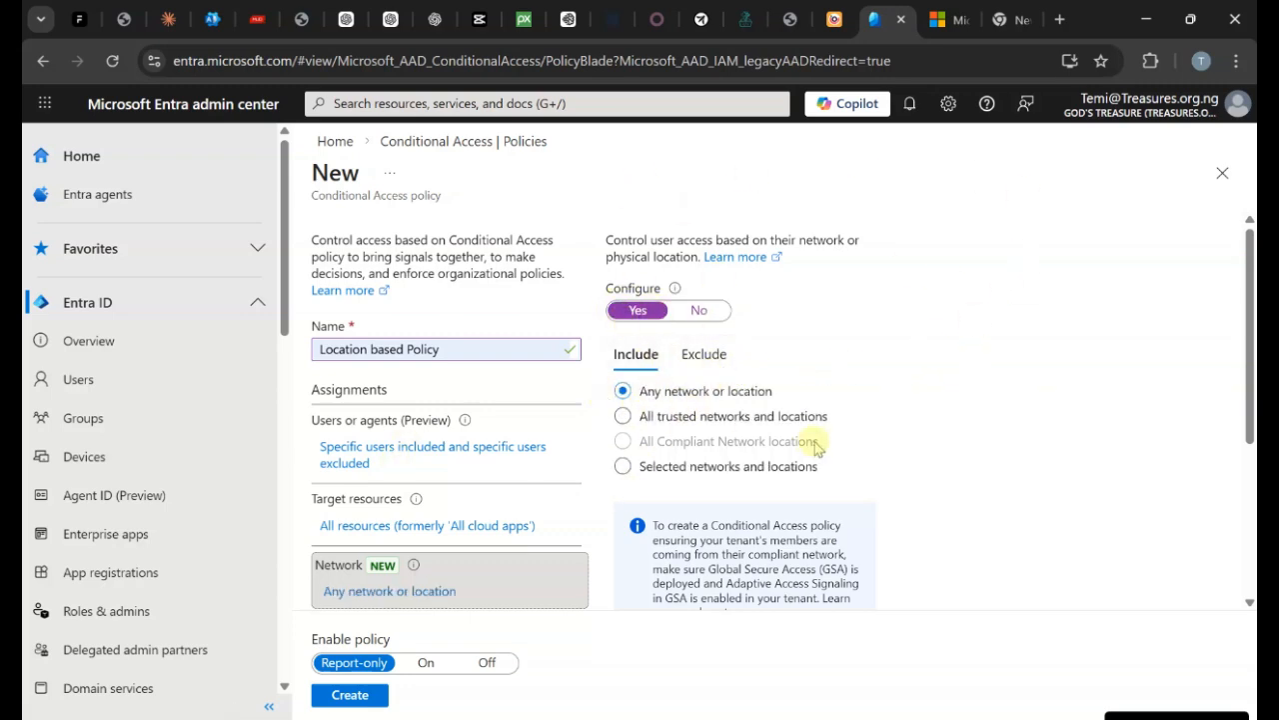
click(712, 354)
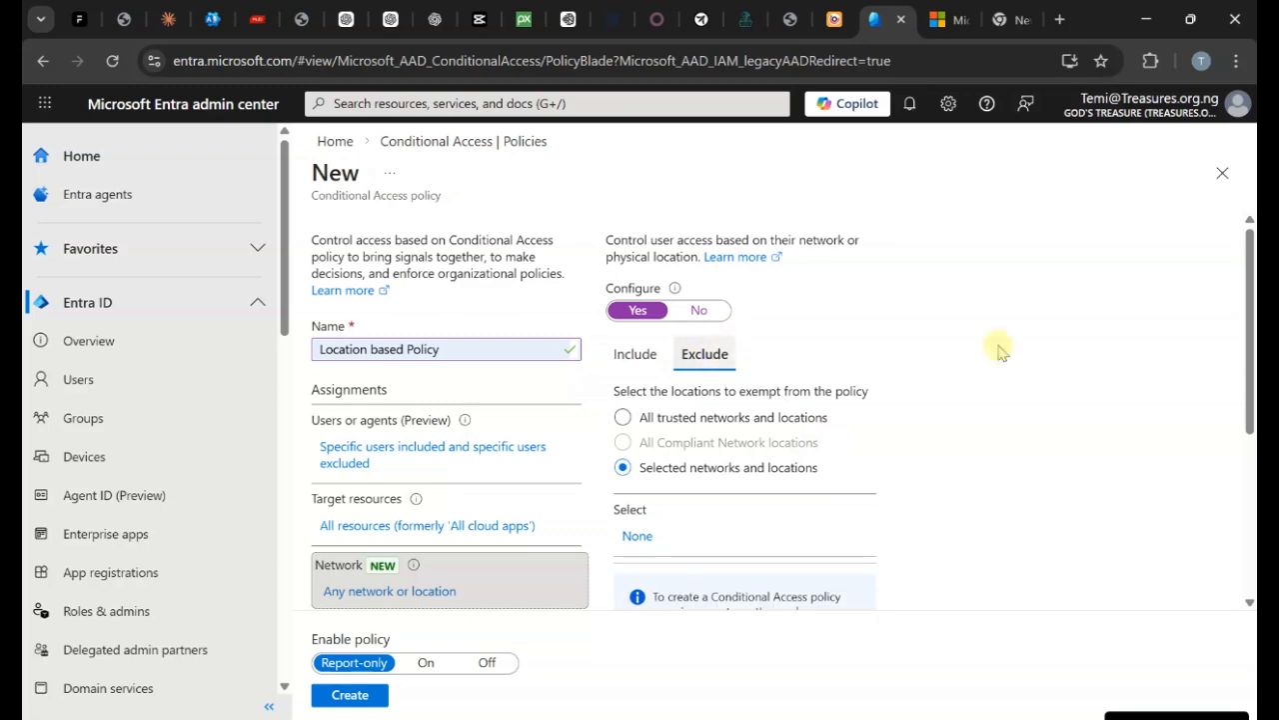
scroll(1150, 393, down, 1)
click(636, 445)
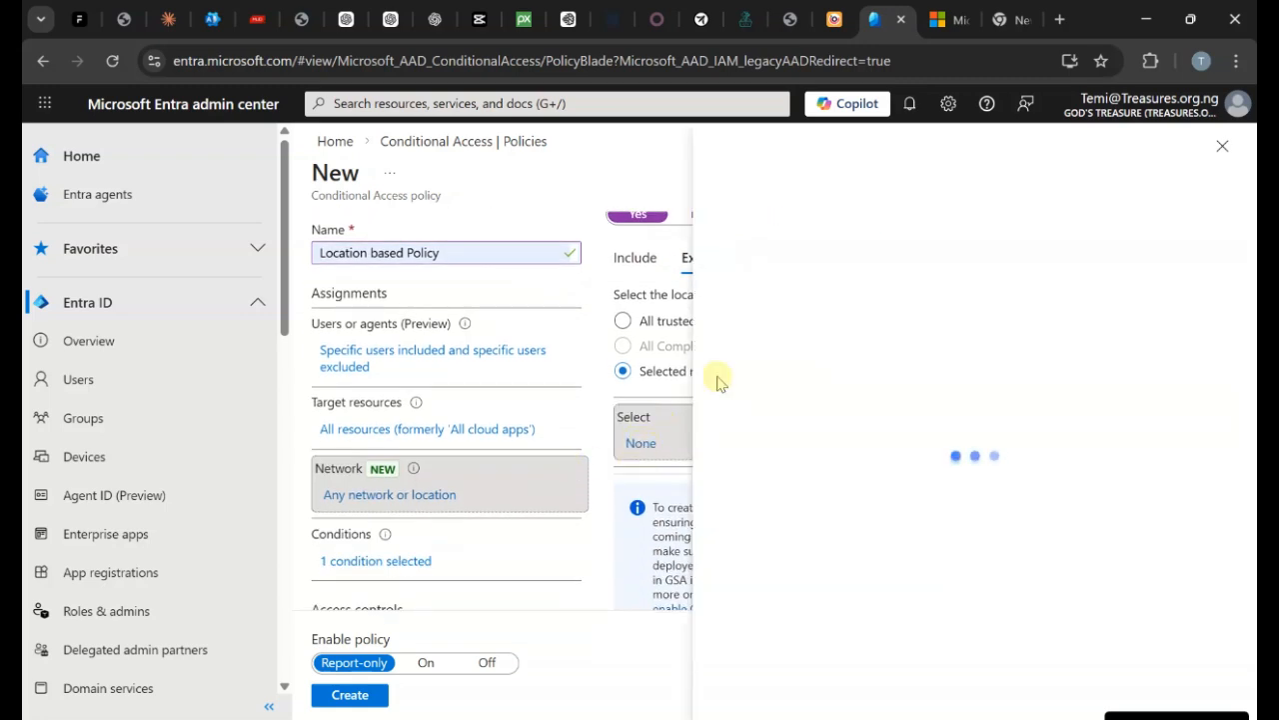
click(736, 400)
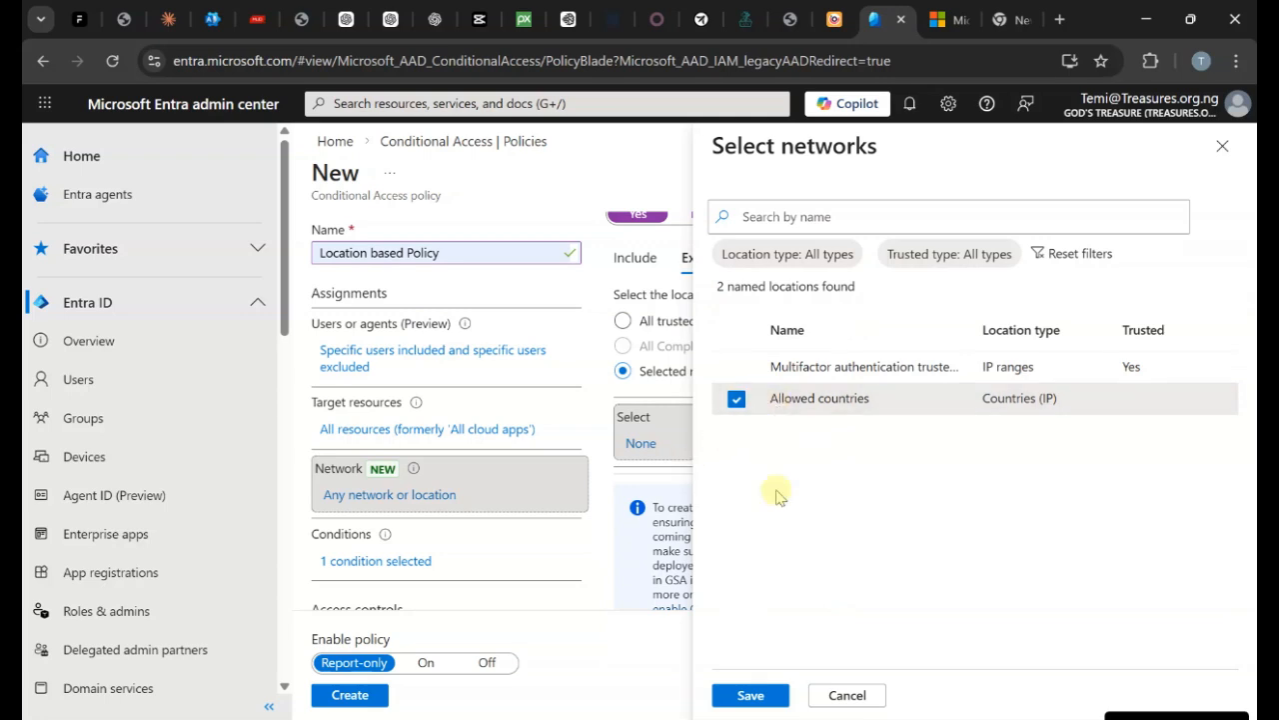
click(764, 697)
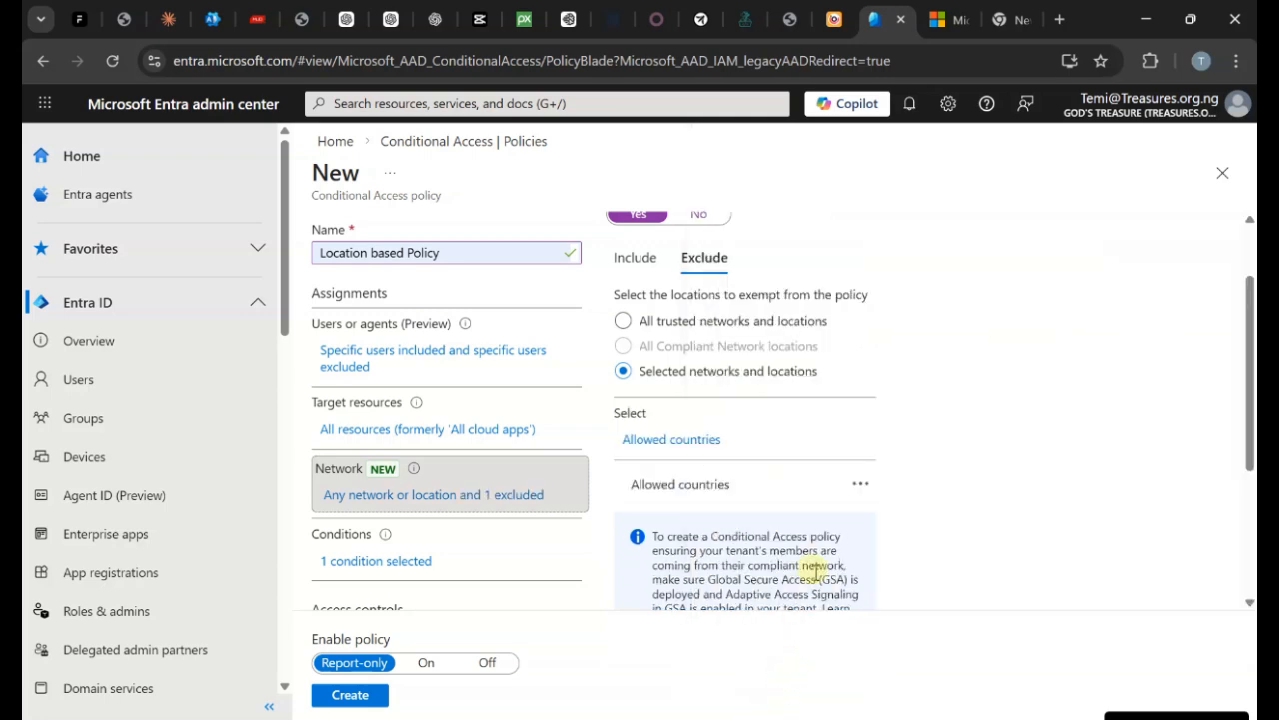
scroll(365, 406, down, 2)
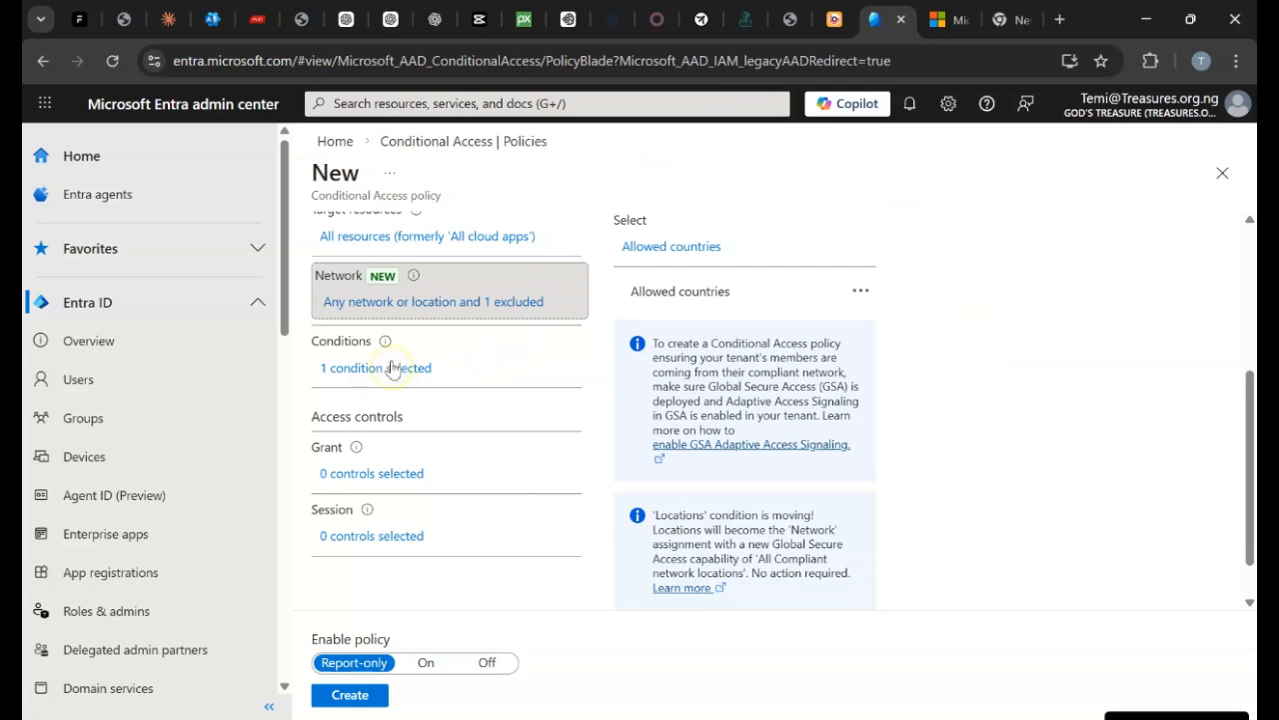
Back in the policy's Conditions, leave Device platforms and Client apps unconfigured.
click(393, 368)
scroll(459, 512, down, 2)
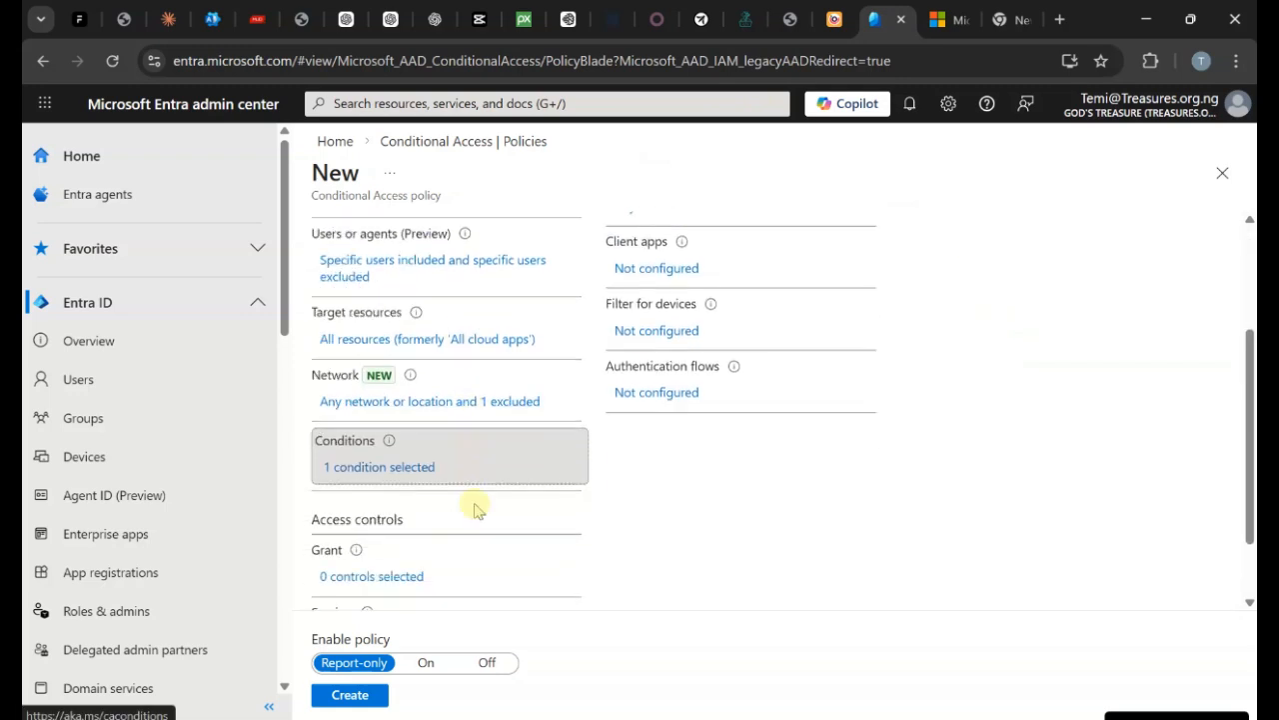
scroll(833, 237, up, 2)
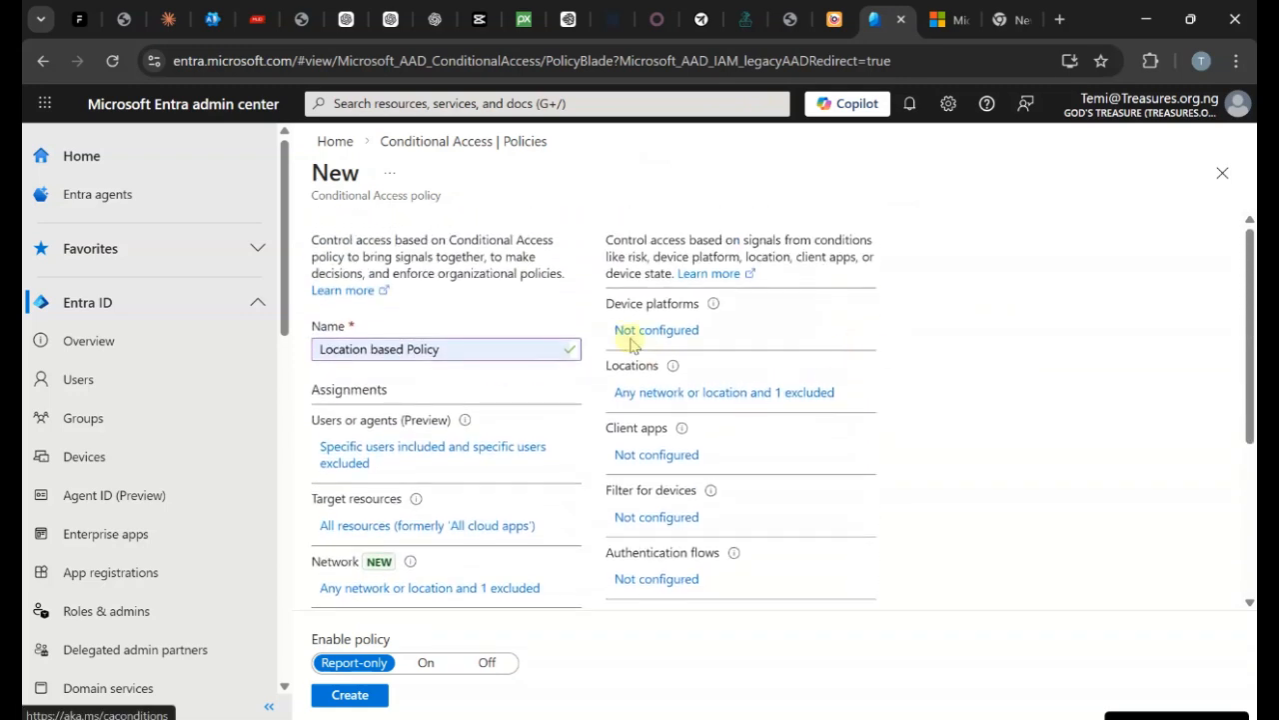
click(647, 331)
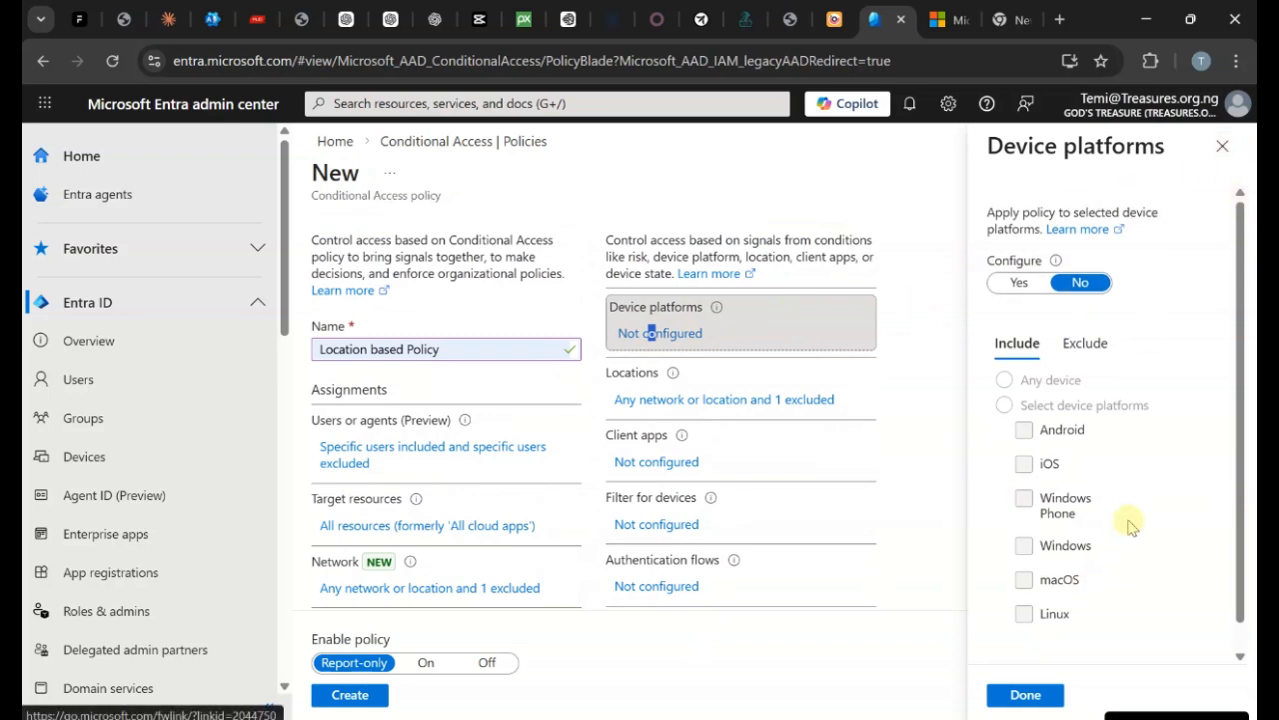
scroll(1130, 527, down, 1)
click(1222, 146)
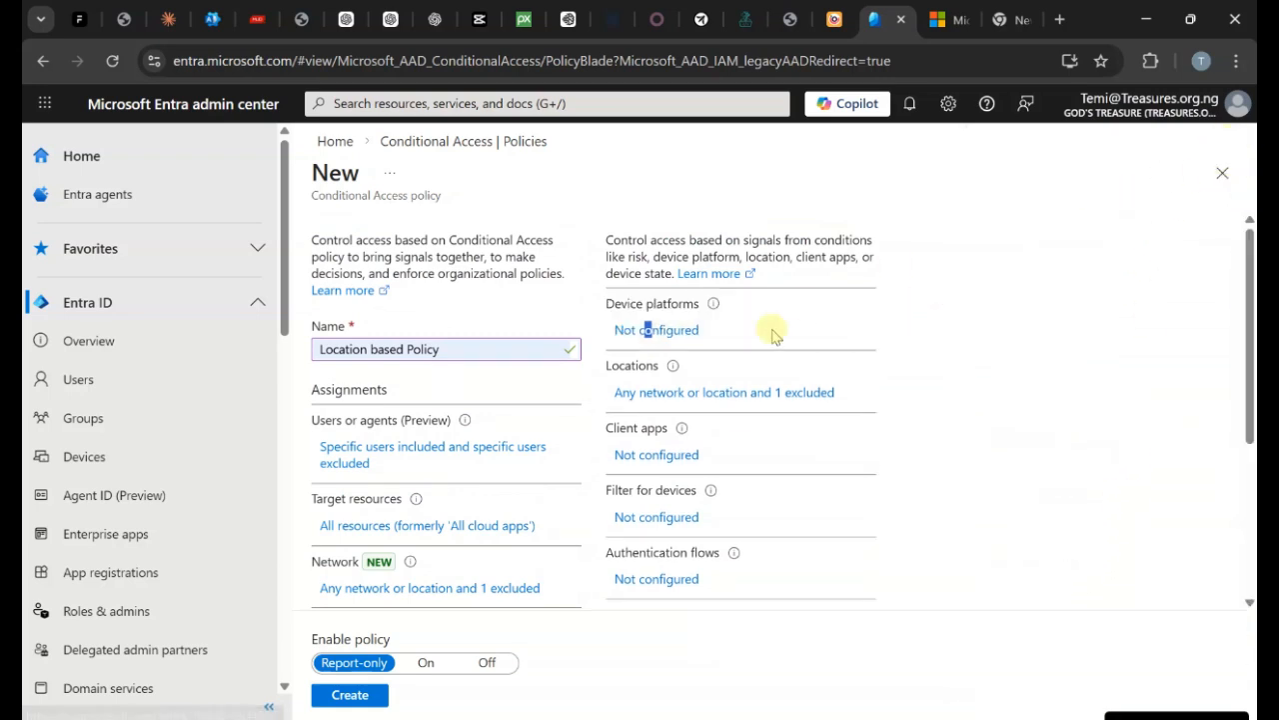
click(693, 459)
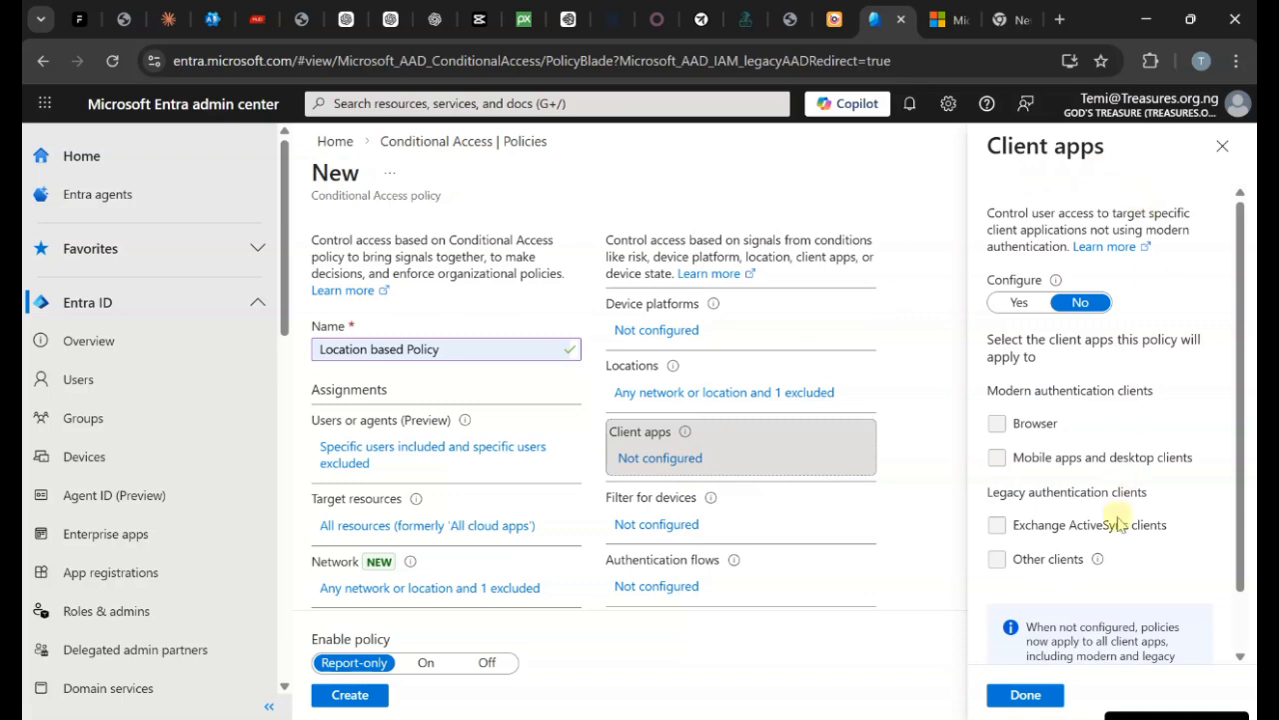
click(1223, 146)
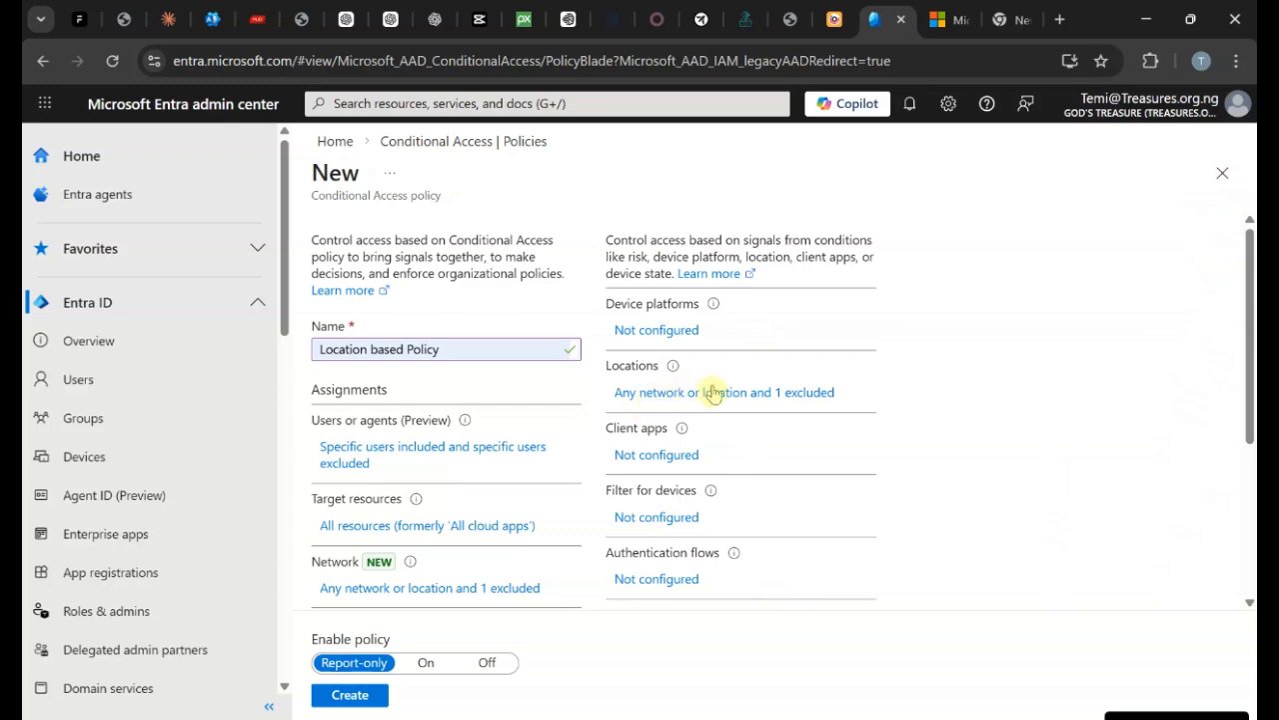
scroll(499, 562, down, 2)
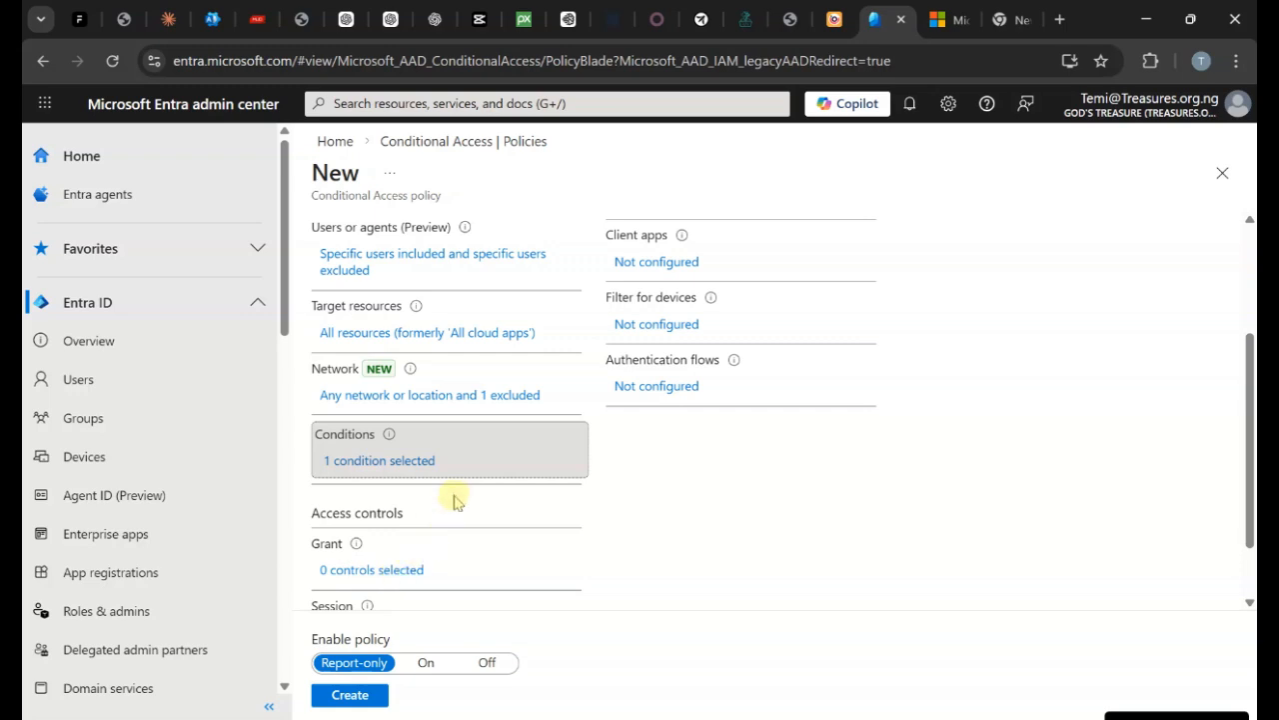
scroll(454, 505, down, 1)
Set the Location based Policy's Grant control to Block access.
click(382, 489)
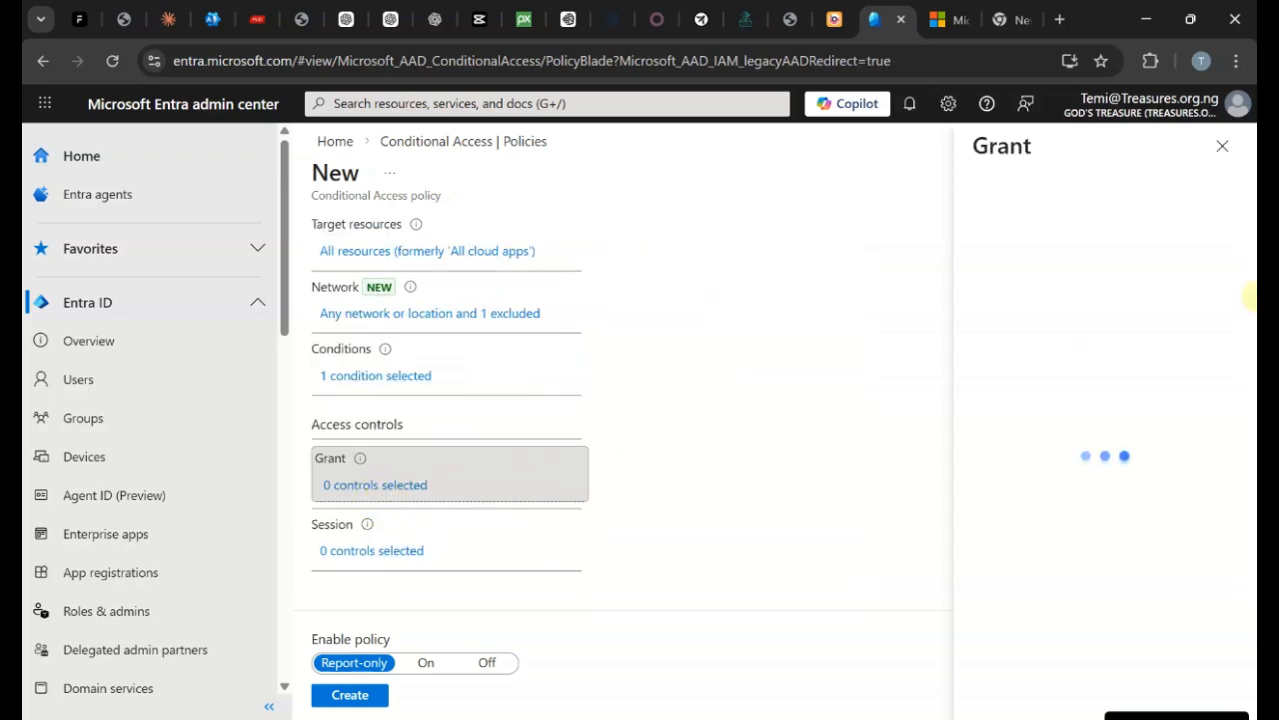
click(982, 264)
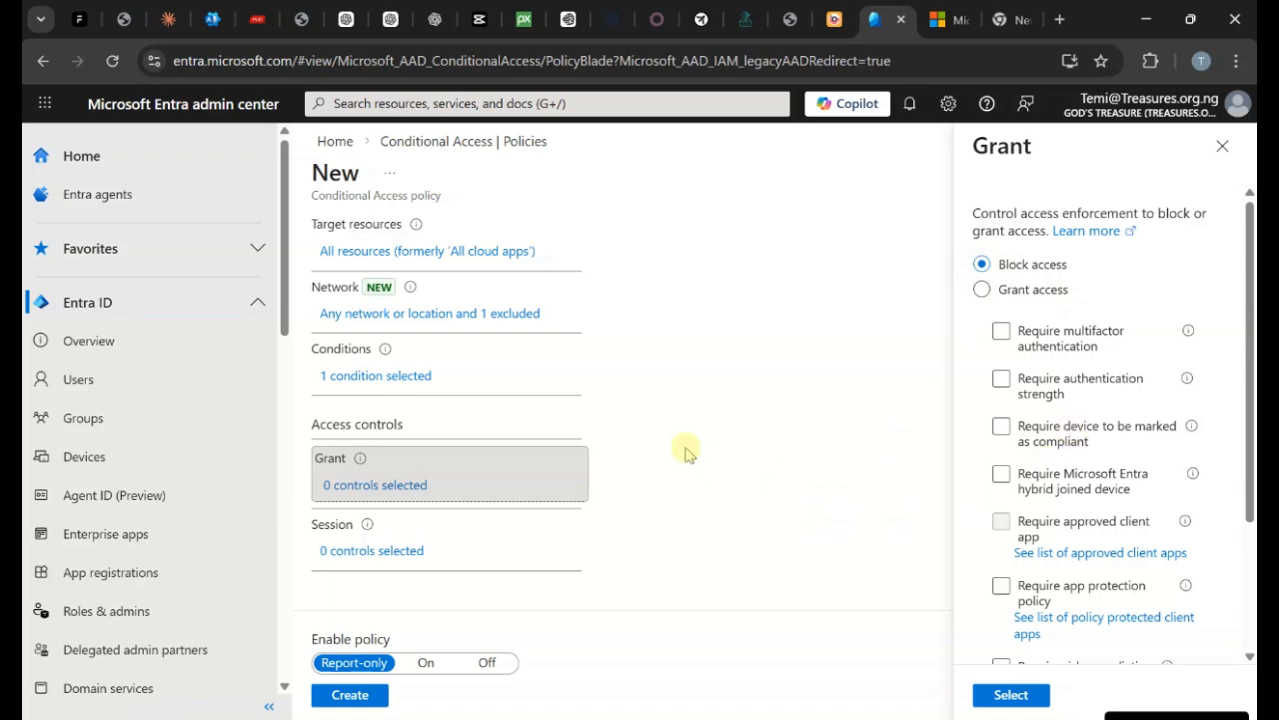
scroll(712, 470, up, 3)
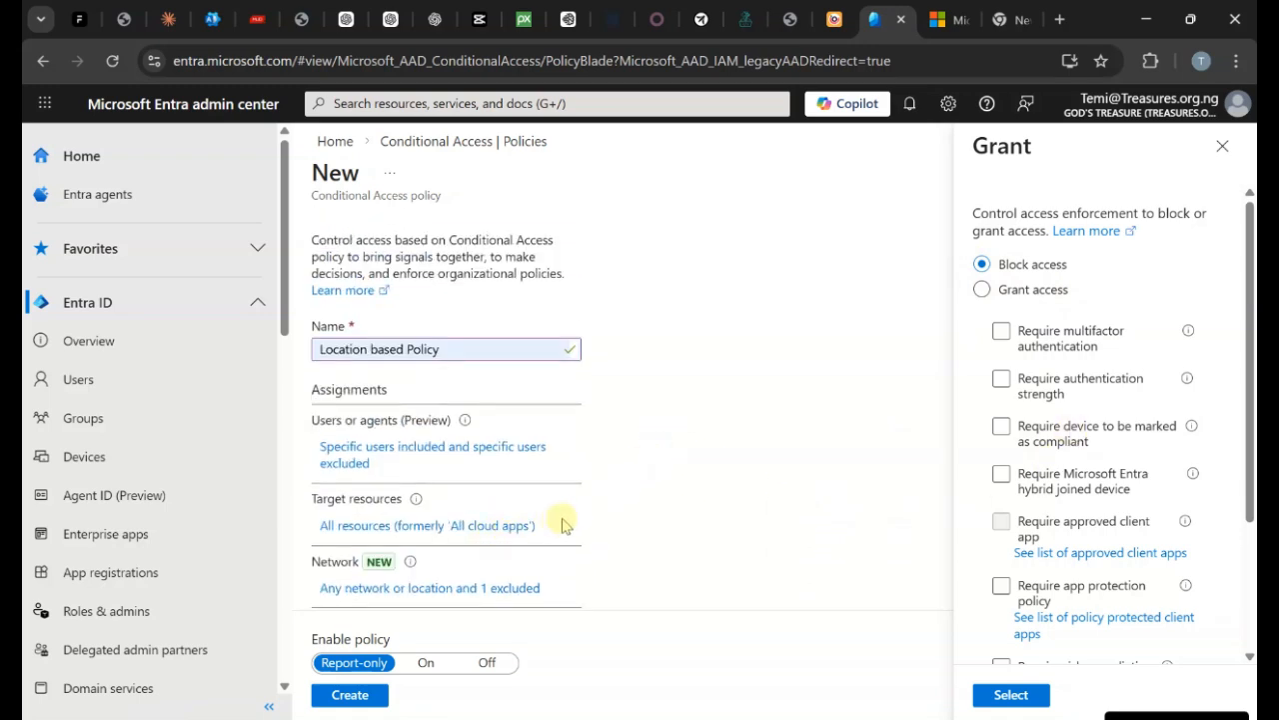
scroll(1089, 535, down, 2)
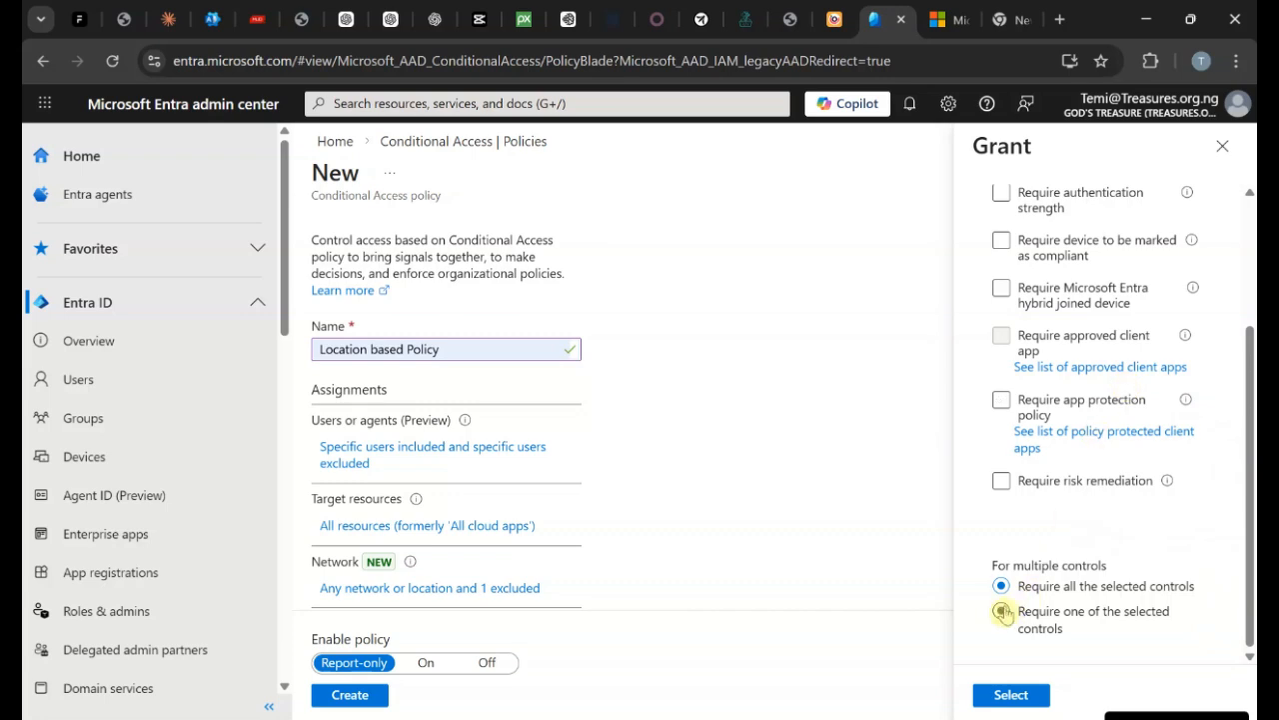
click(1011, 693)
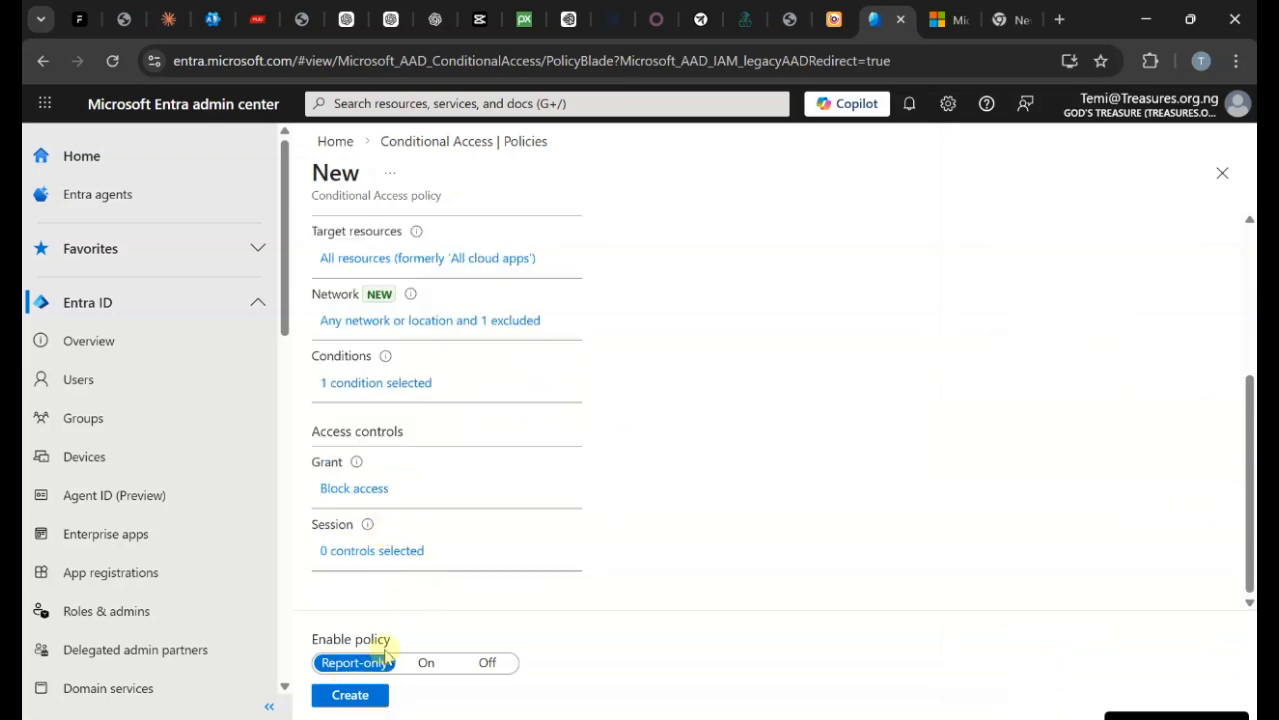
scroll(536, 465, up, 3)
Create the Location based Policy in Report-only mode and refresh the policy list.
scroll(491, 506, down, 3)
click(350, 694)
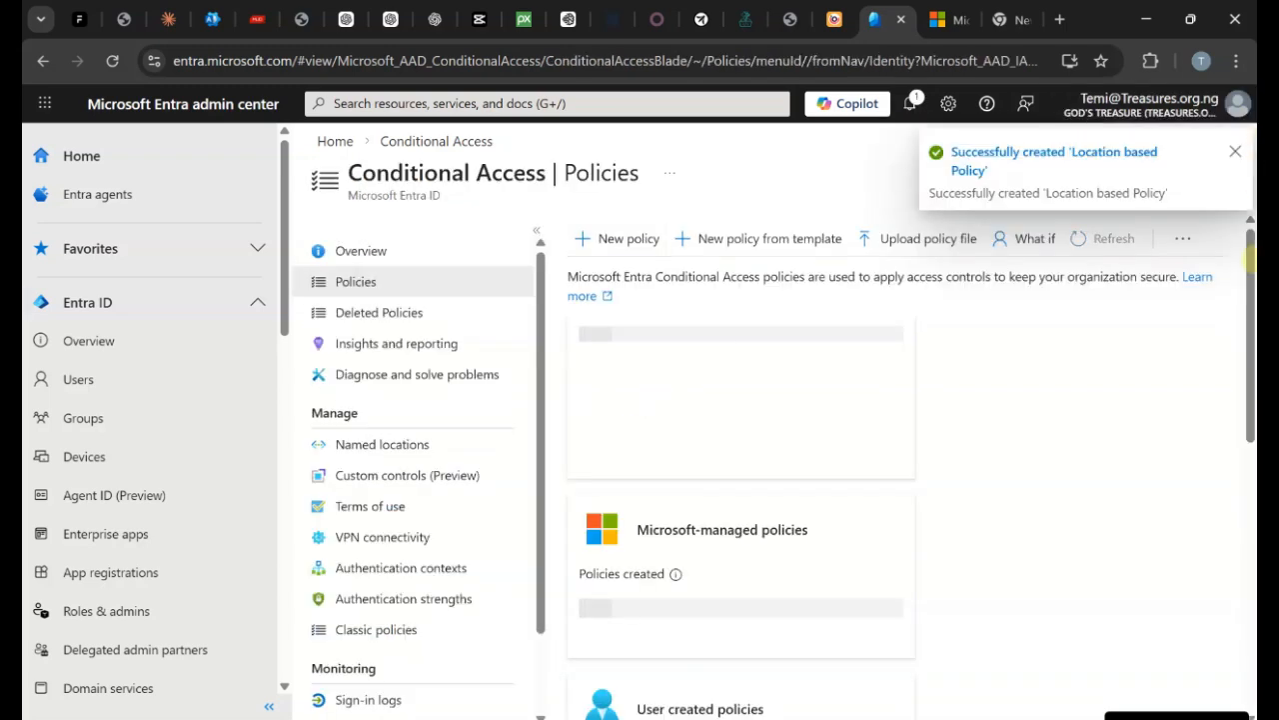
scroll(1017, 376, down, 2)
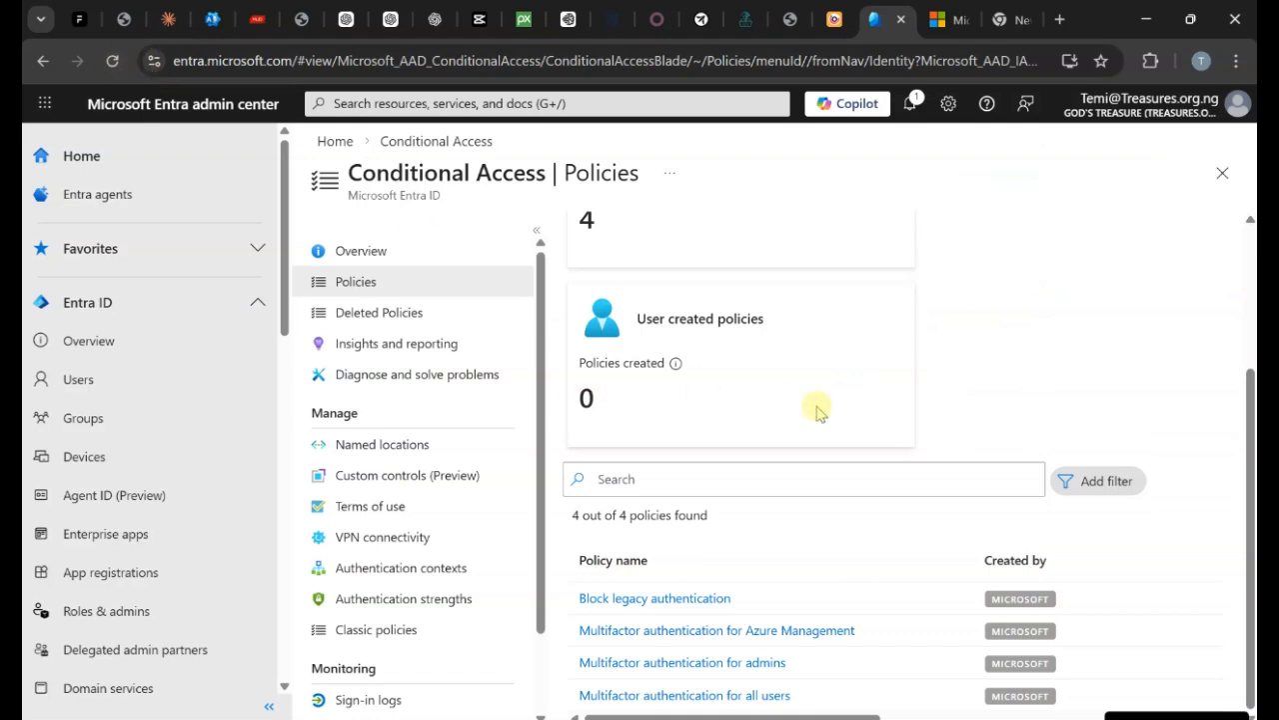
scroll(865, 417, up, 2)
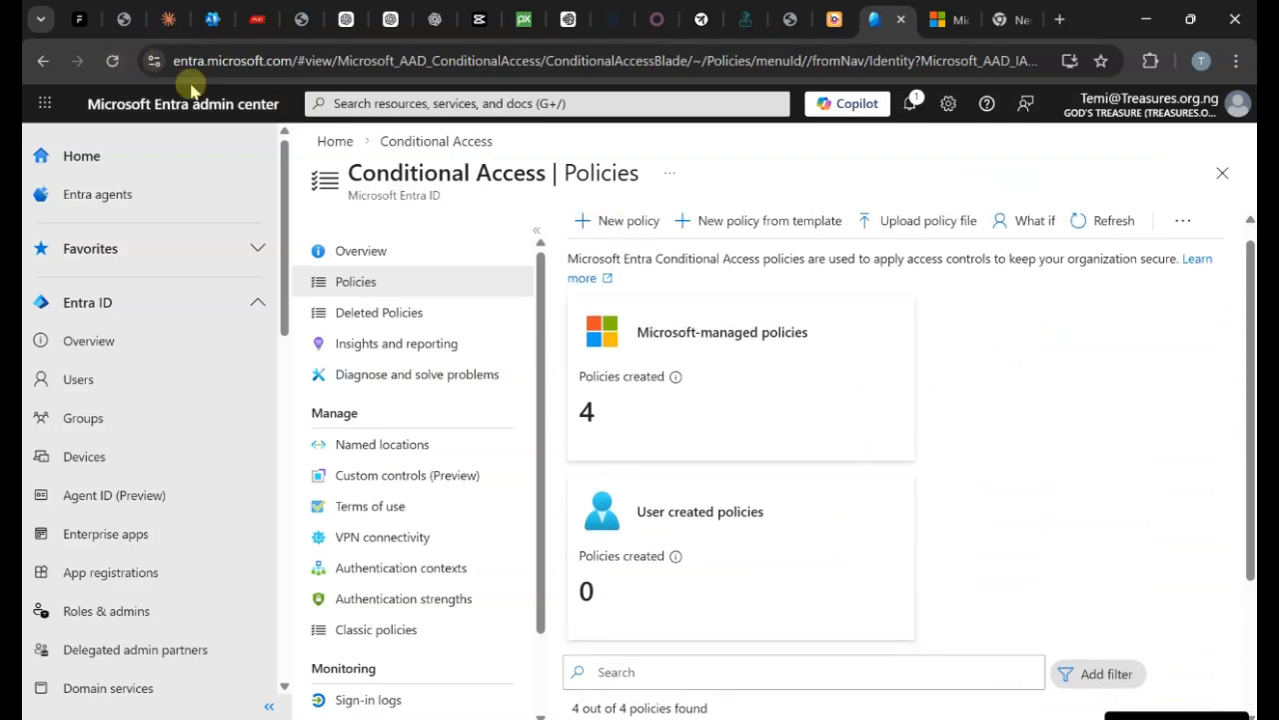
click(111, 61)
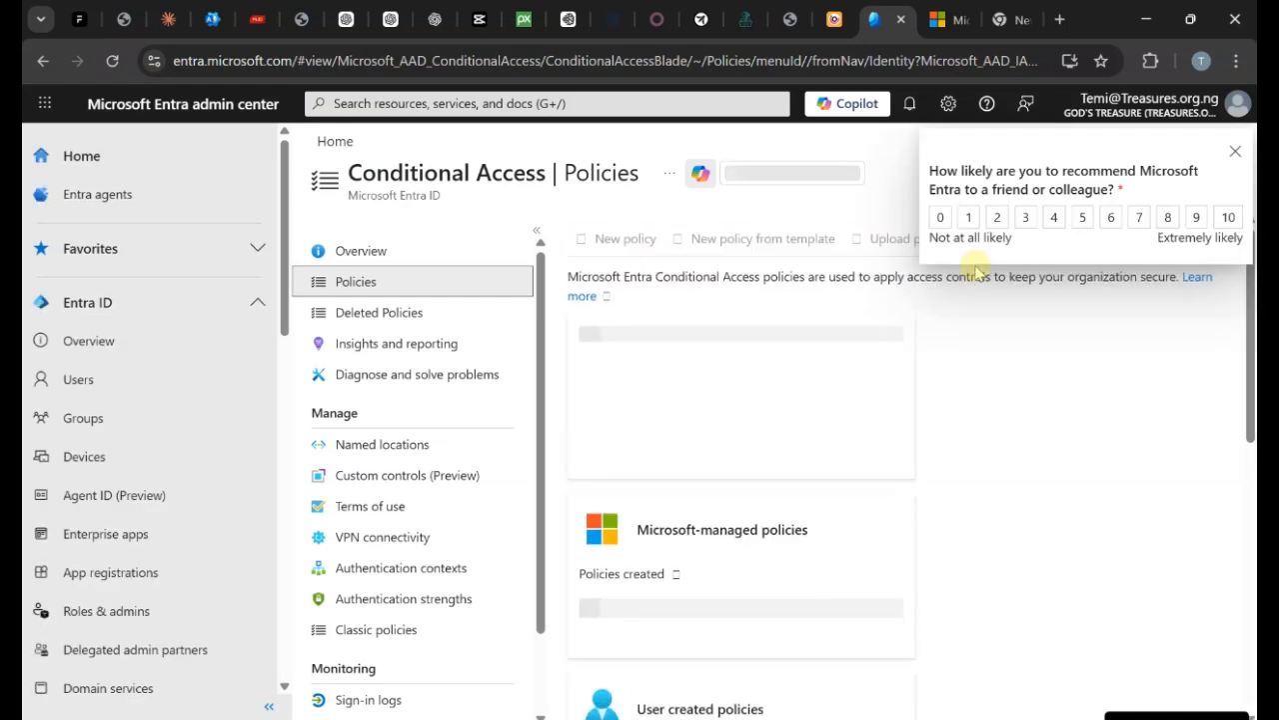
Open Location based Policy, review its ID and creation date, then return Home.
scroll(679, 560, down, 2)
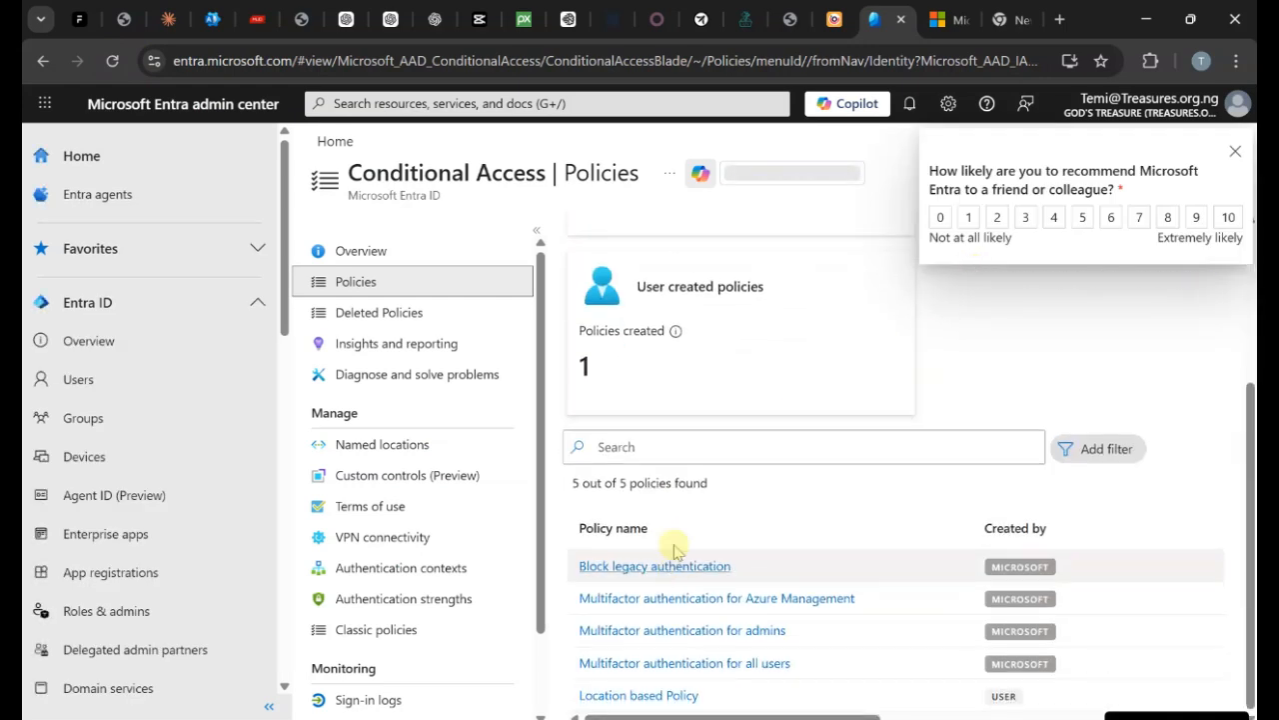
mouse_move(678, 336)
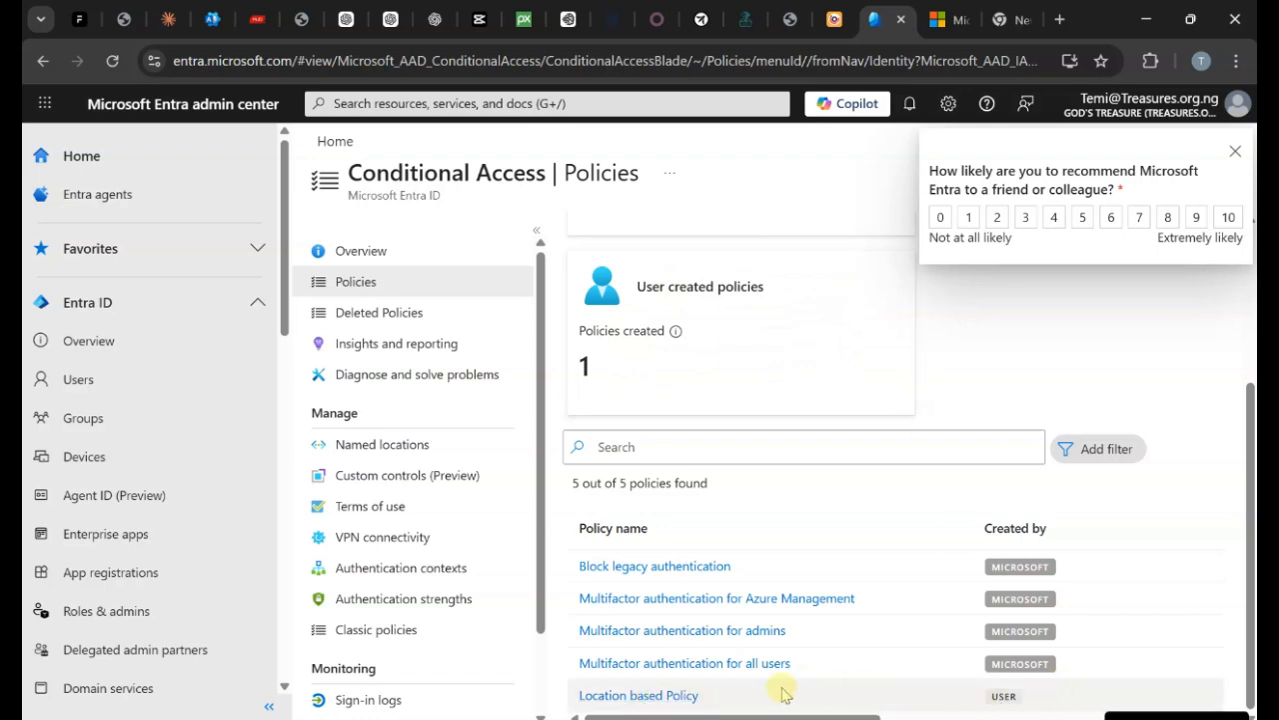
click(689, 700)
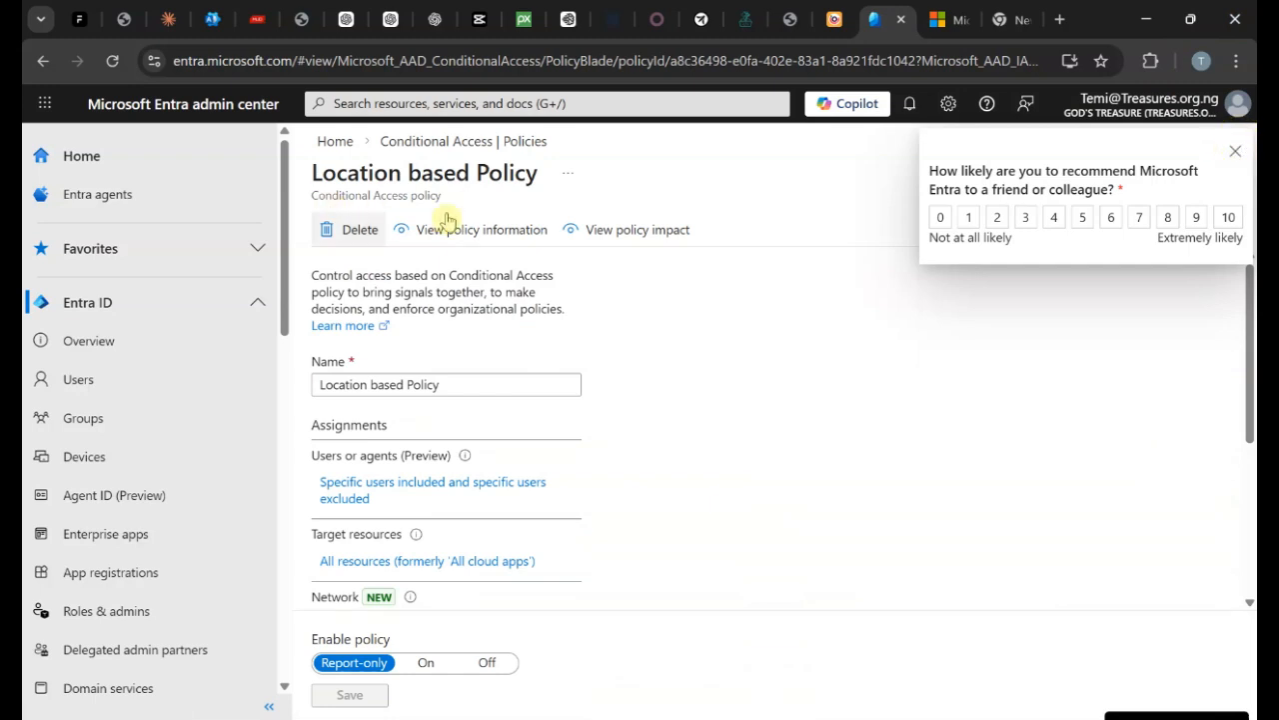
click(1240, 150)
click(480, 232)
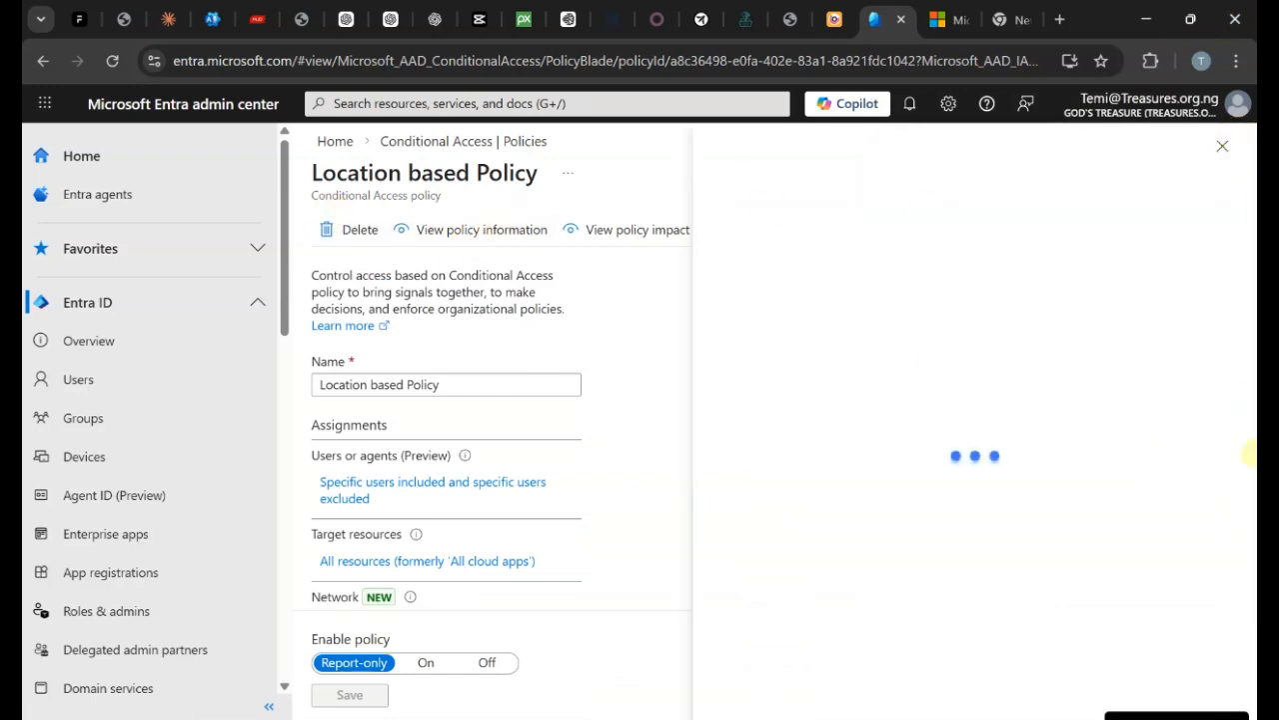
click(1224, 145)
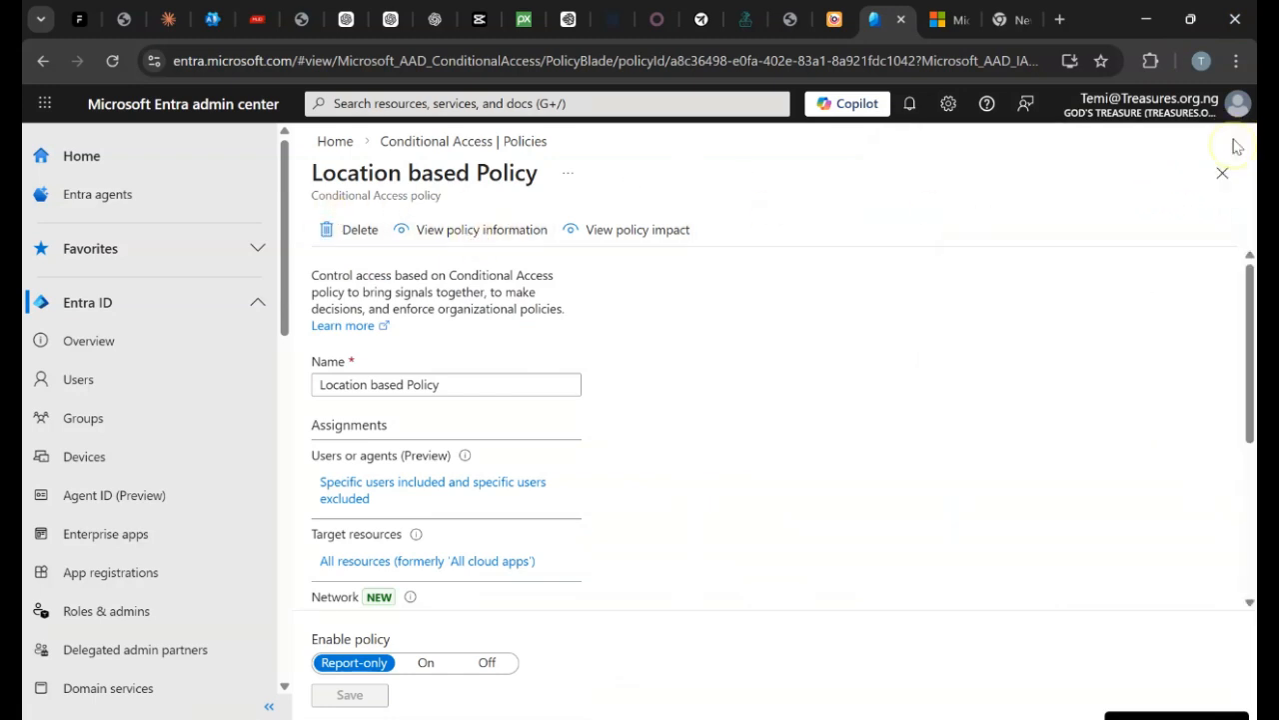
click(335, 142)
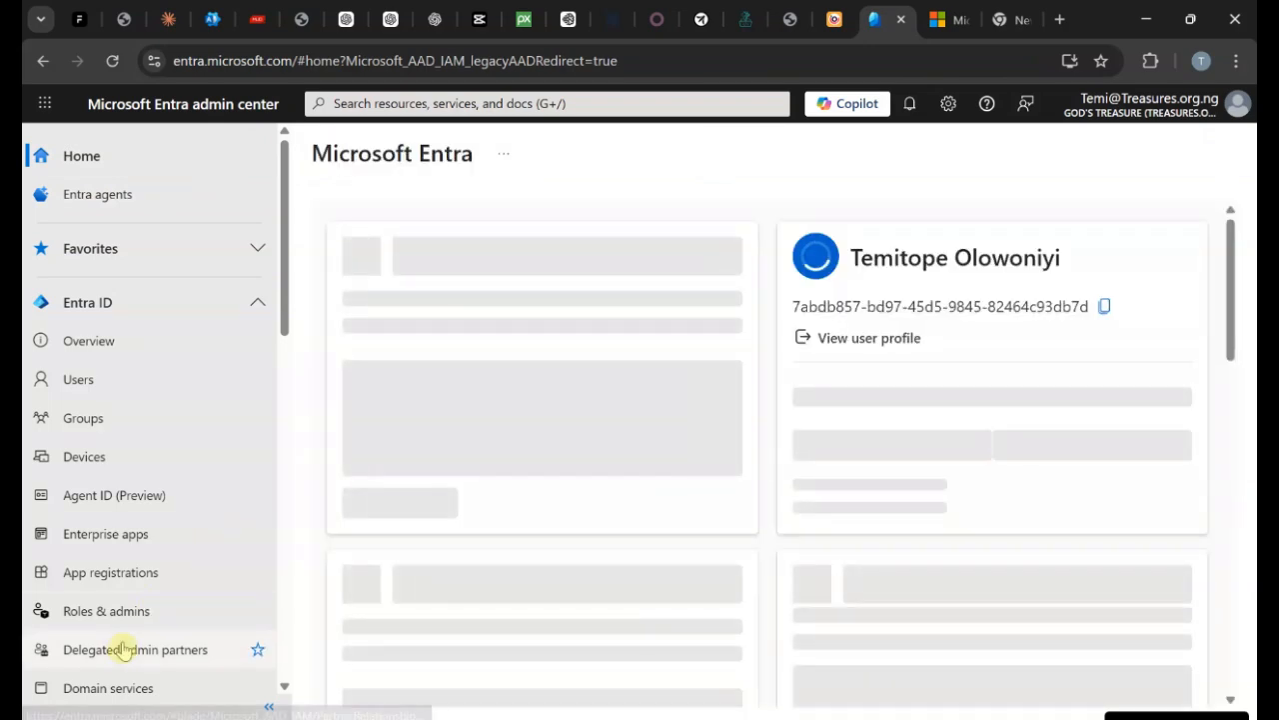
Open the Allowed countries named location under Conditional Access.
scroll(120, 618, down, 1)
scroll(120, 618, down, 2)
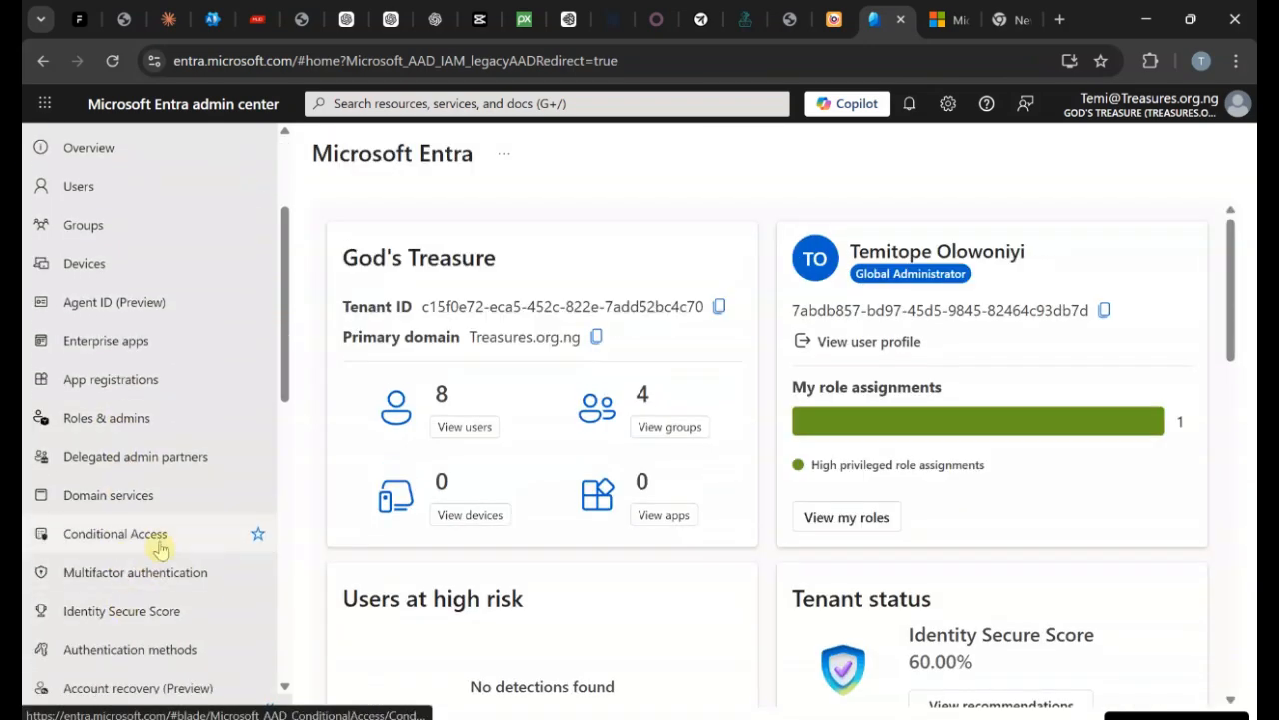
click(158, 539)
click(415, 443)
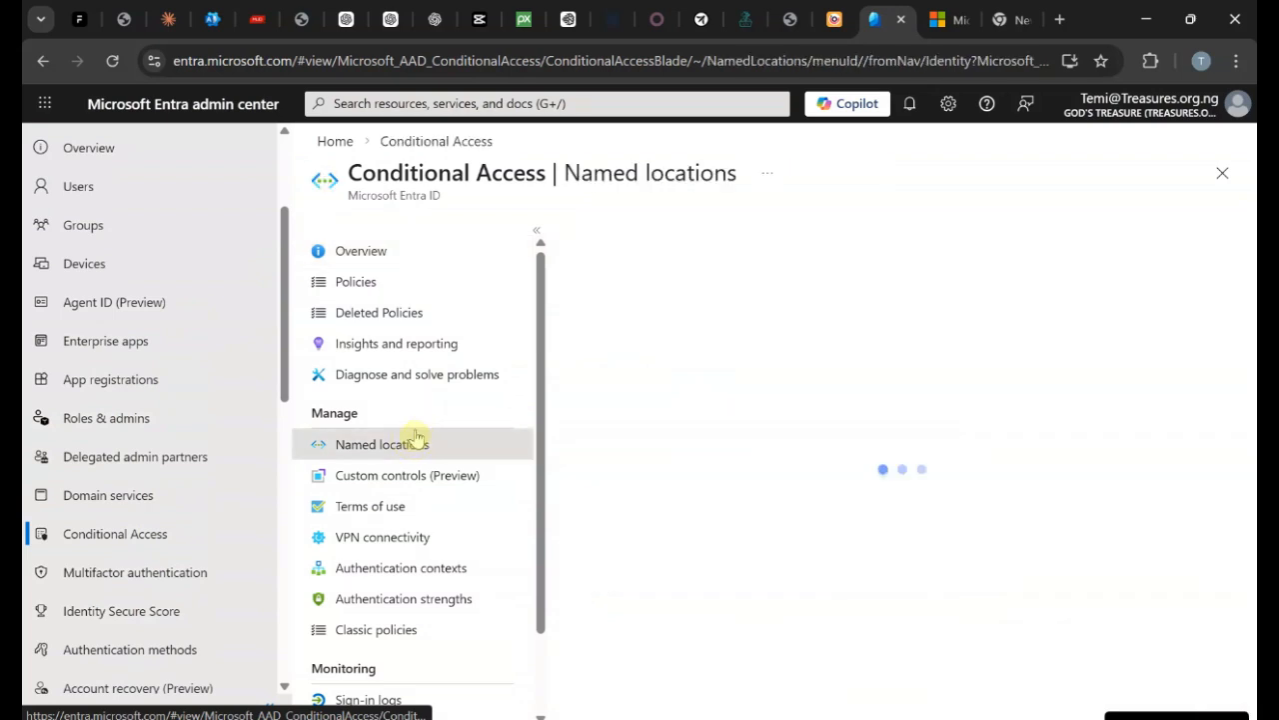
click(630, 535)
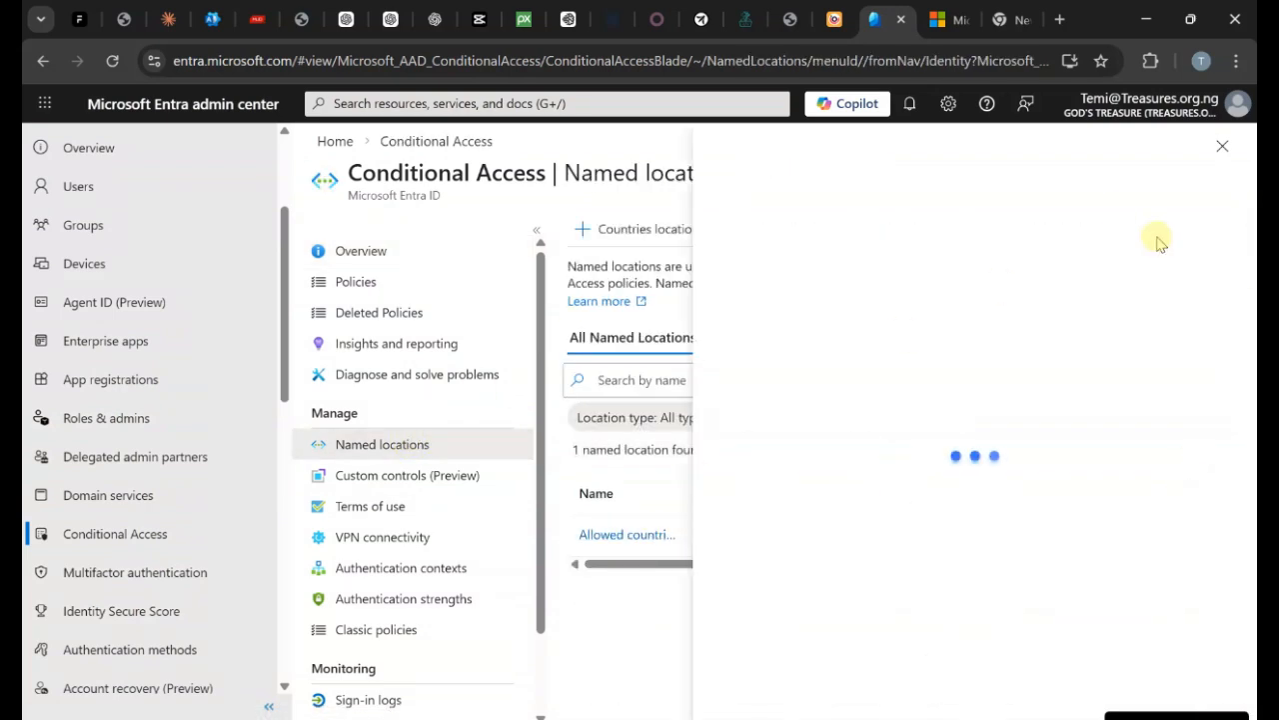
Tick United States in the allowed countries and save the location.
scroll(857, 429, down, 20)
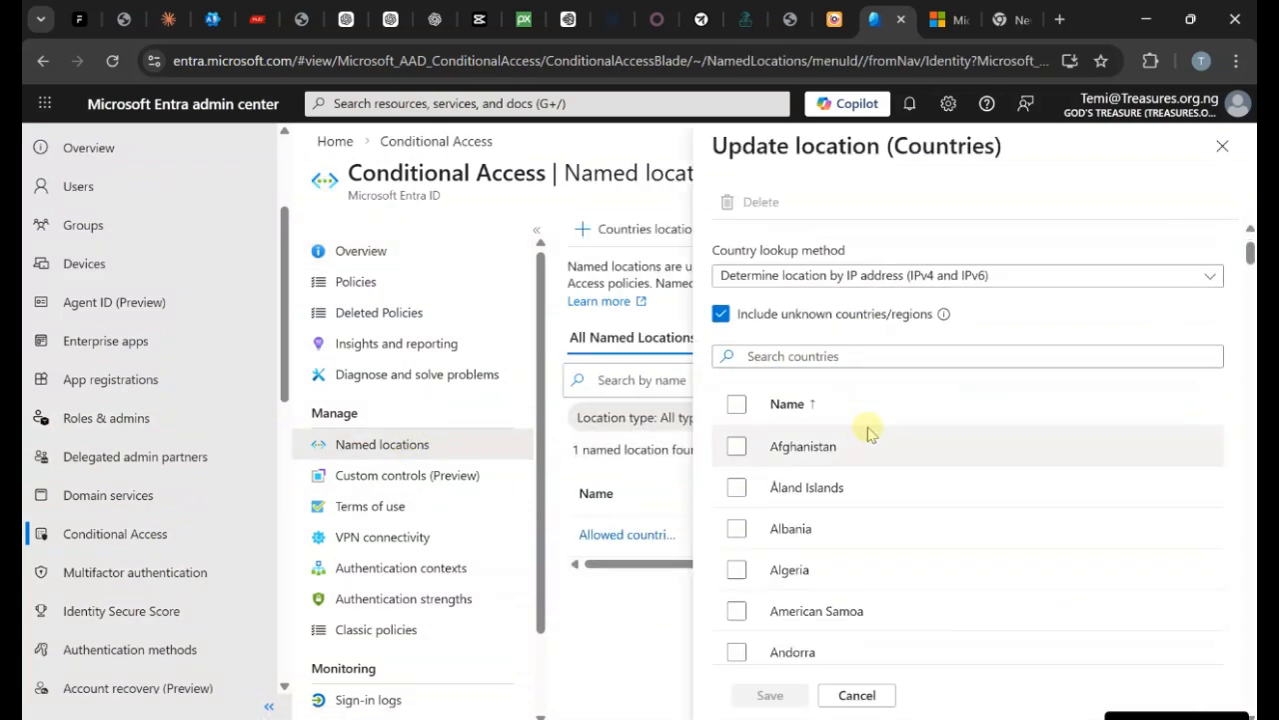
scroll(959, 390, down, 20)
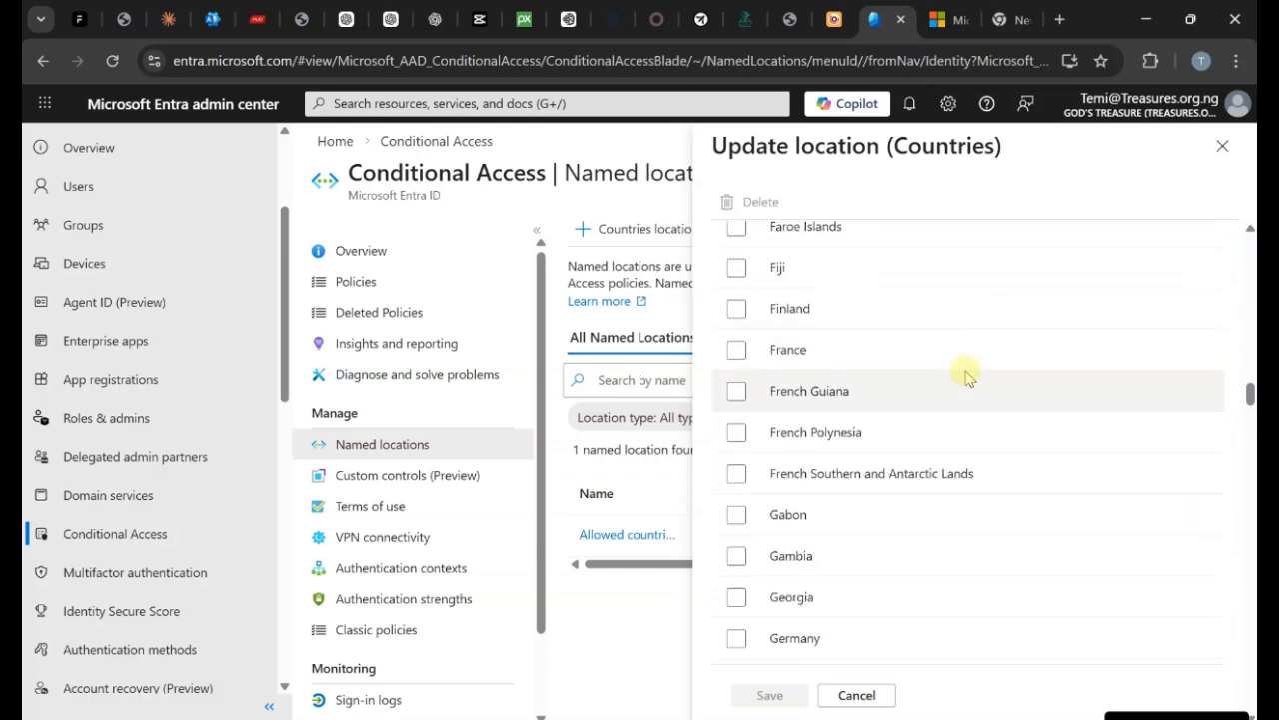
scroll(977, 354, down, 20)
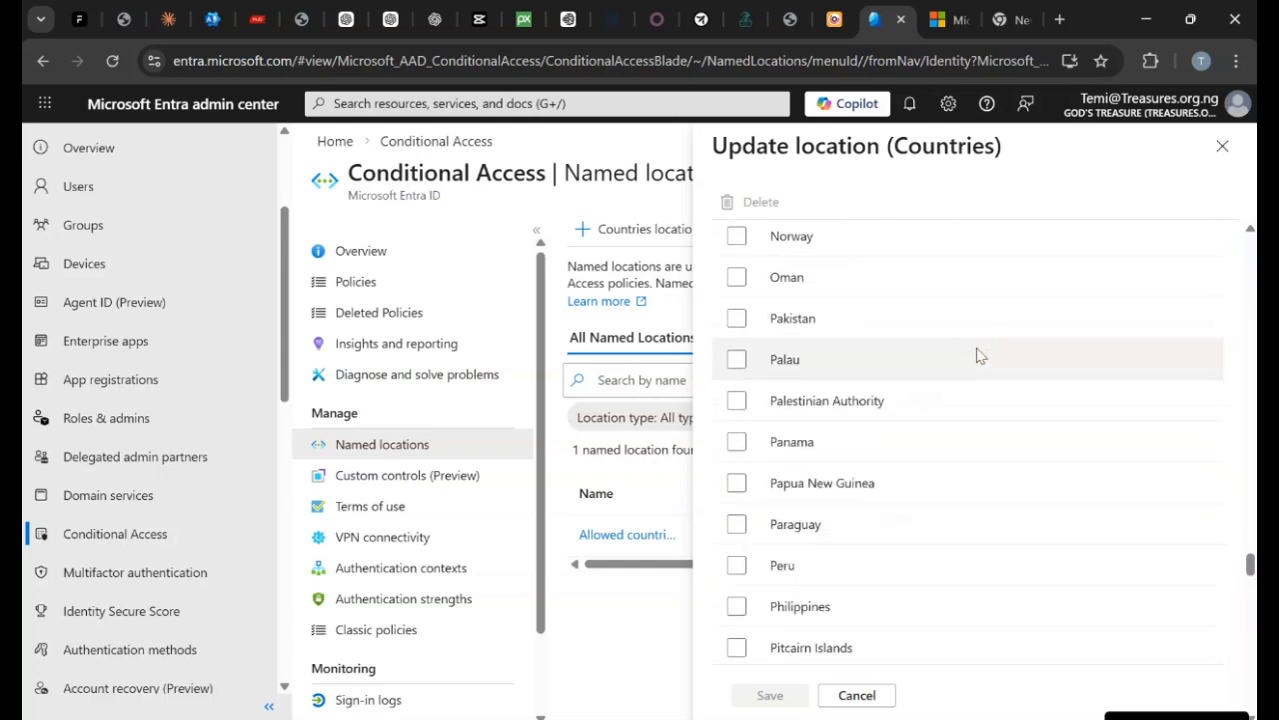
scroll(981, 349, down, 20)
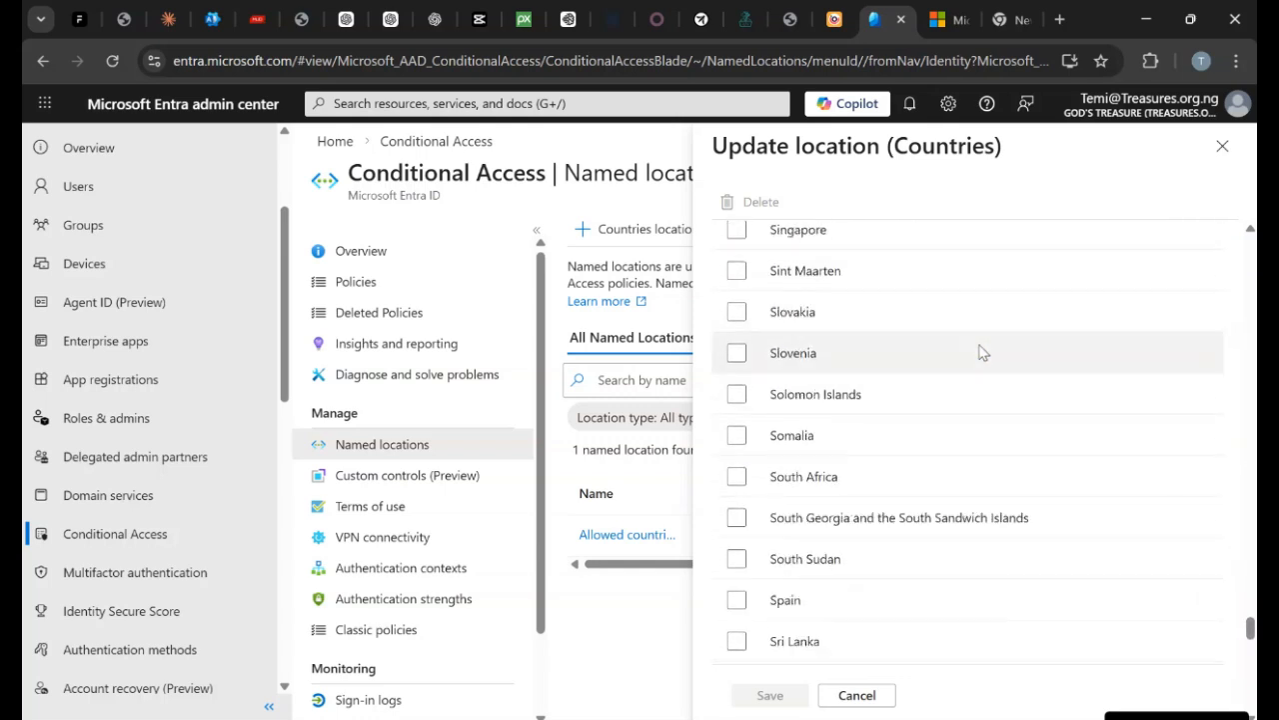
scroll(974, 355, down, 2)
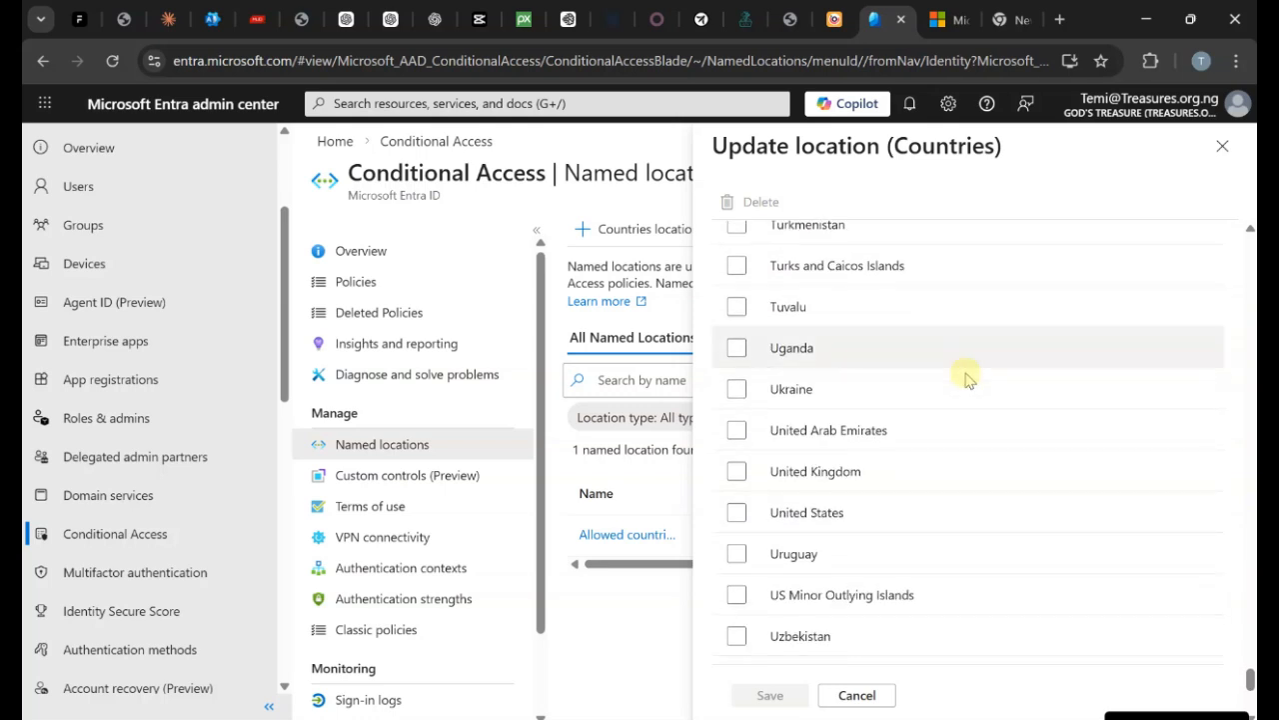
click(737, 512)
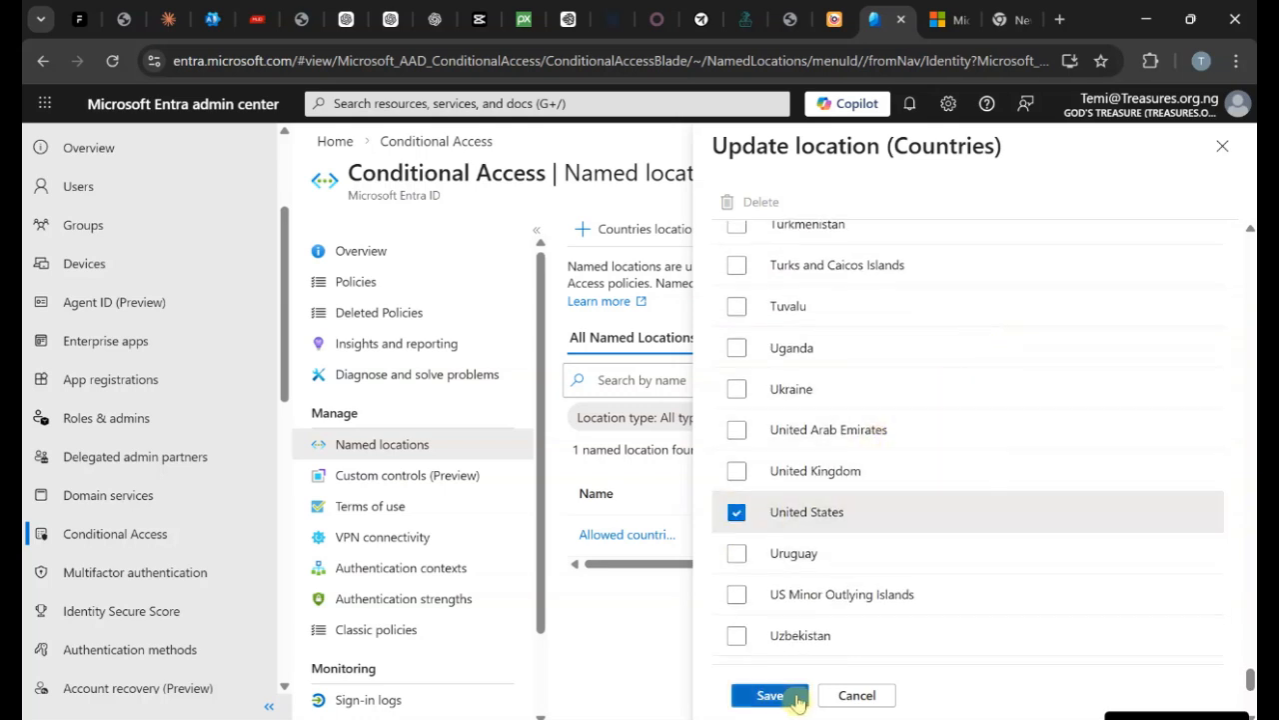
click(797, 699)
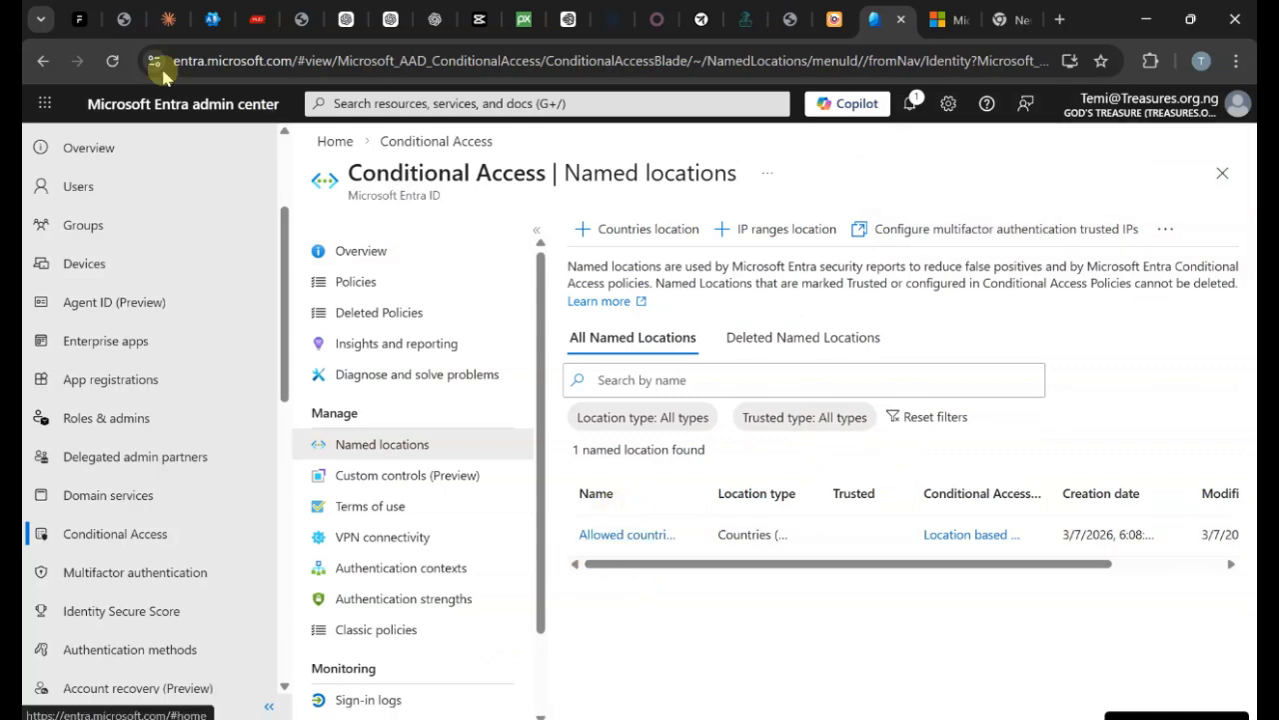
Reload the admin center and open the Conditional Access Policies list of 5 policies.
click(112, 61)
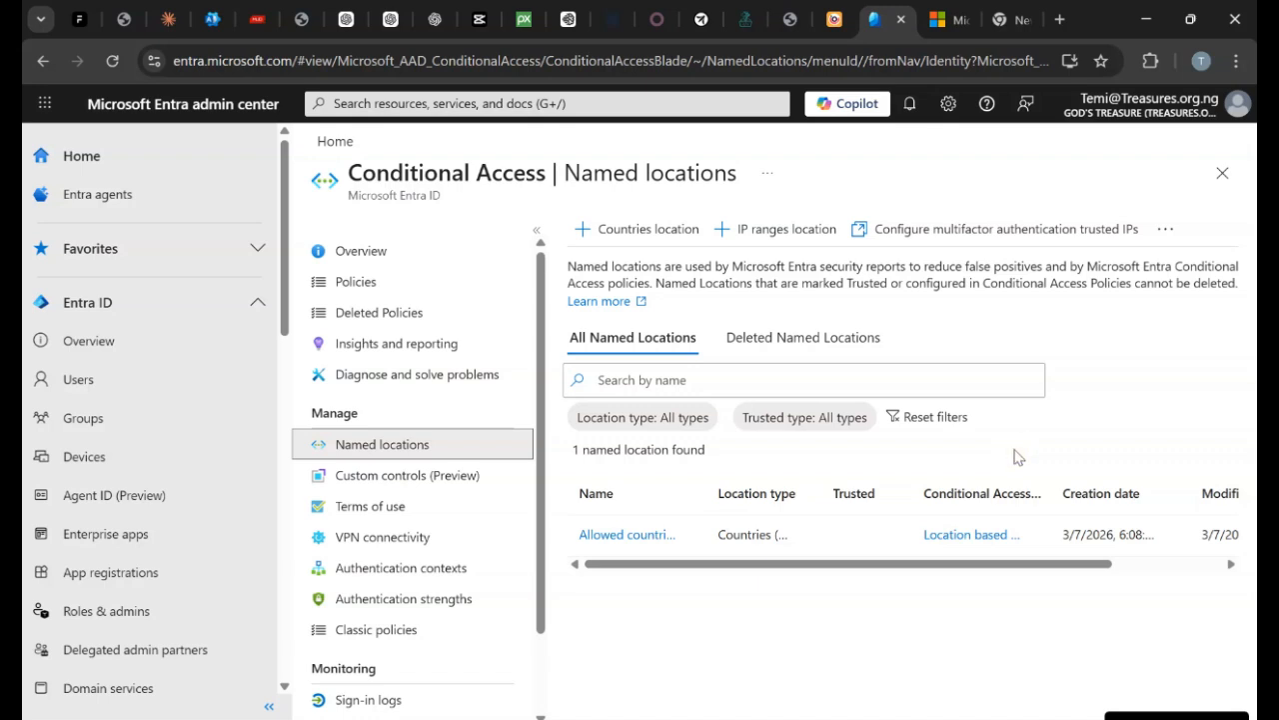
drag(999, 563, 1189, 563)
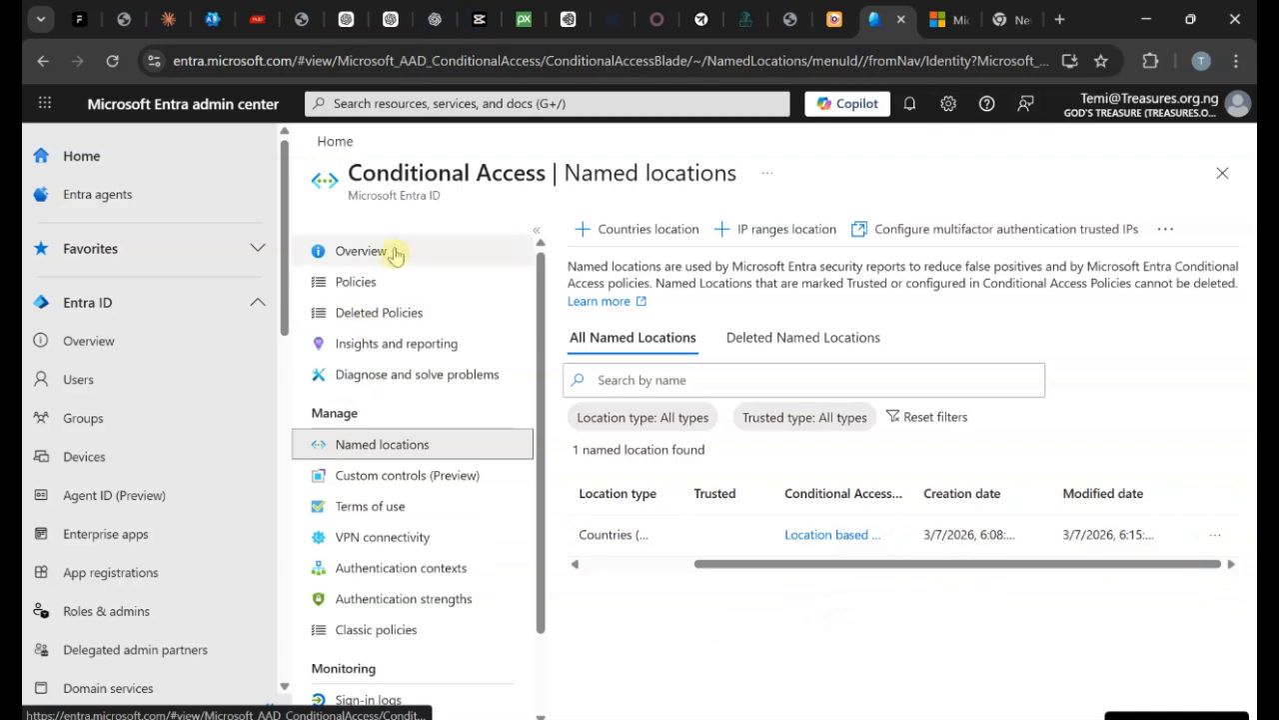
click(378, 280)
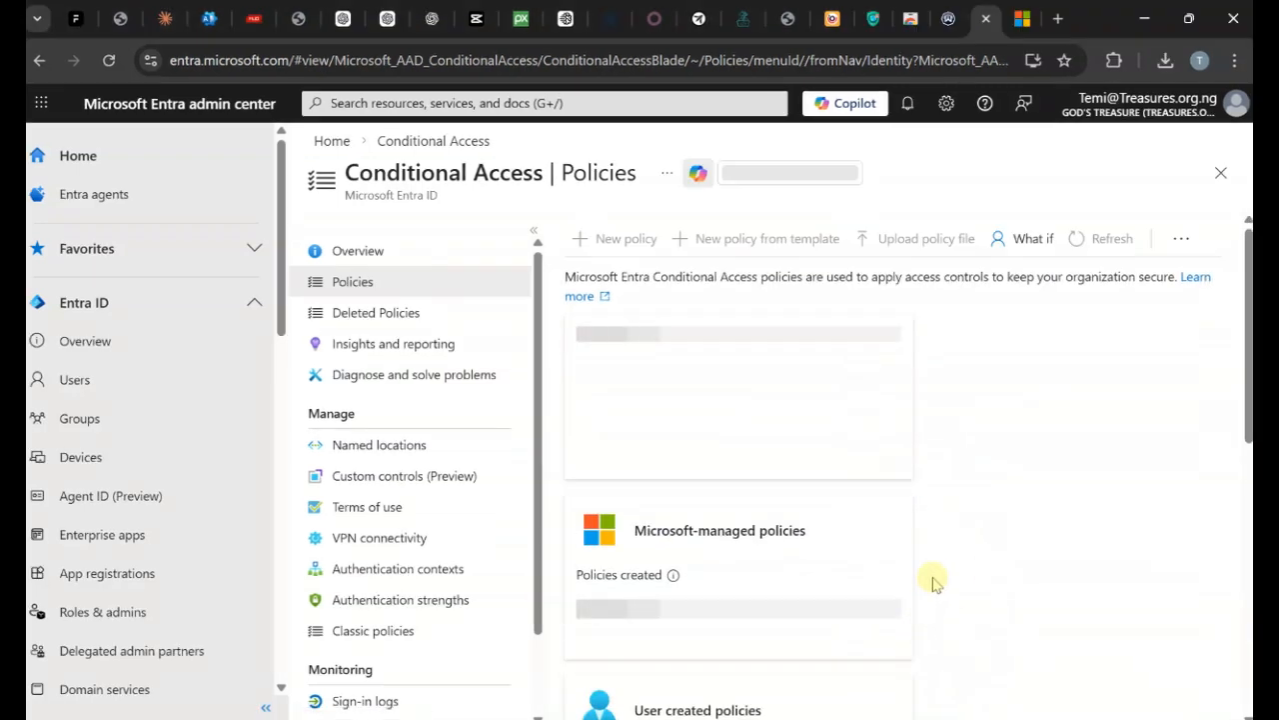
scroll(869, 606, down, 2)
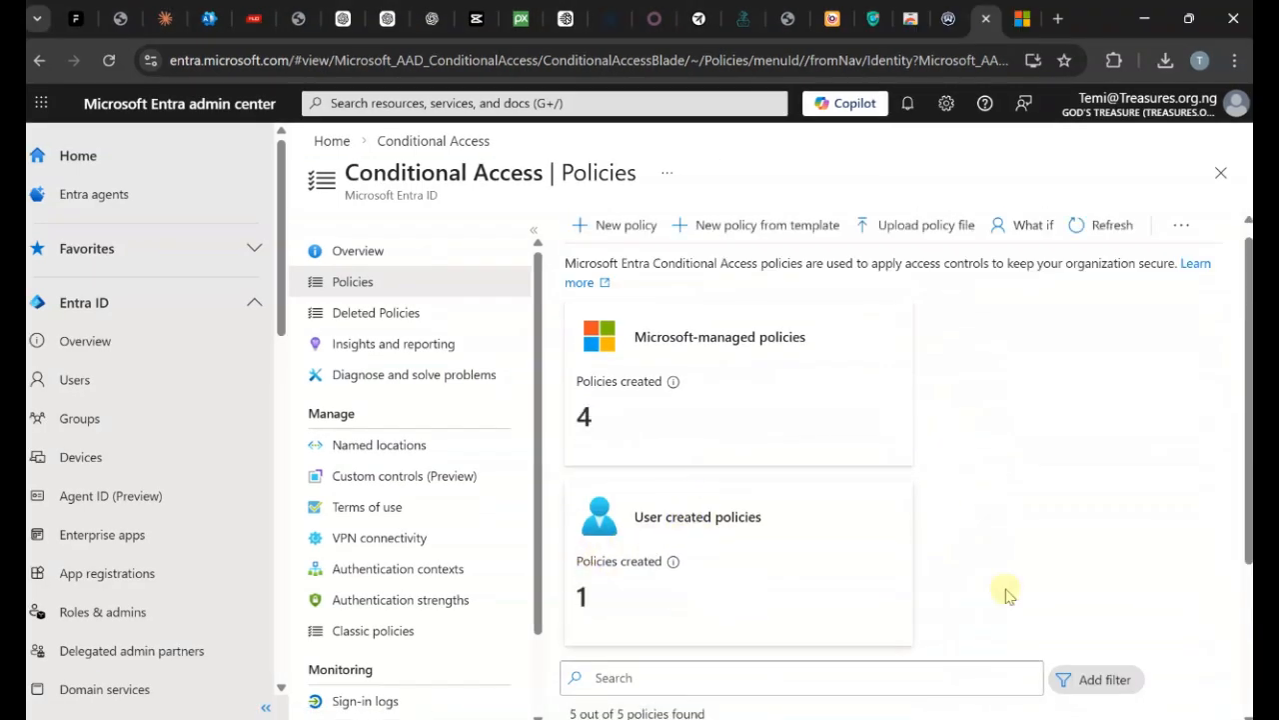
scroll(1008, 594, down, 2)
Open Location based Policy's Users or agents assignment settings.
click(632, 690)
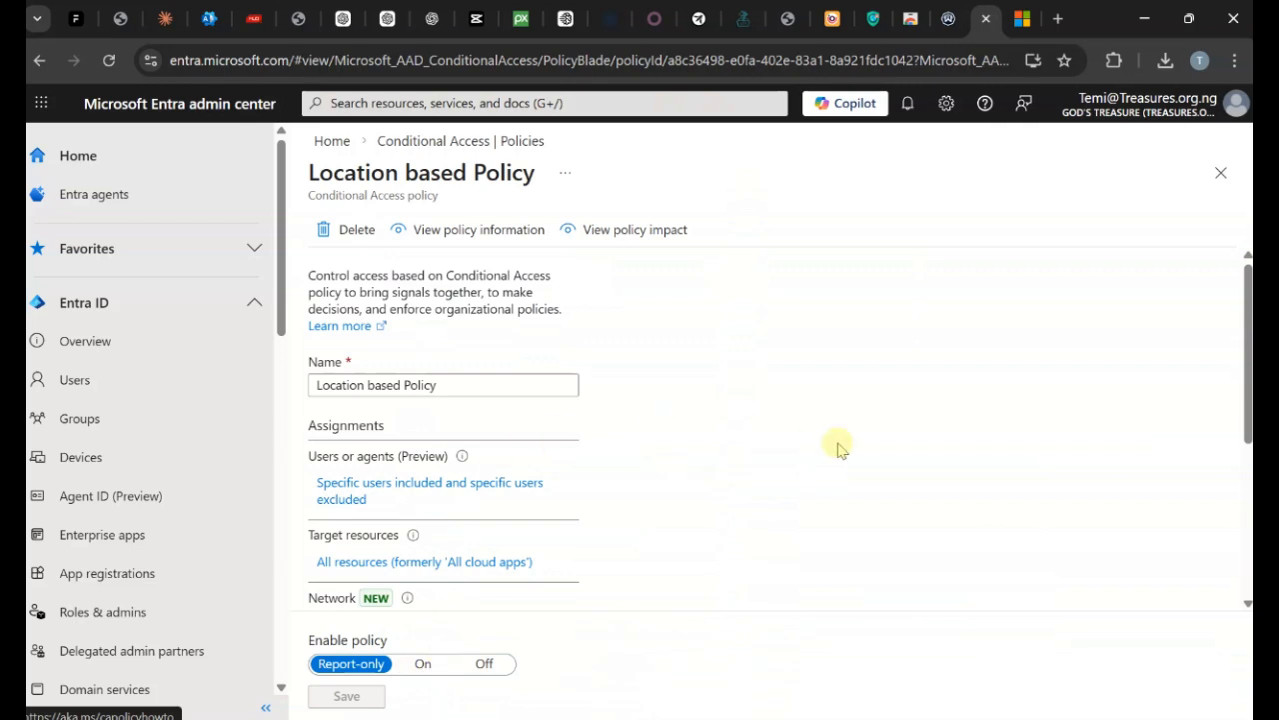
scroll(837, 445, down, 3)
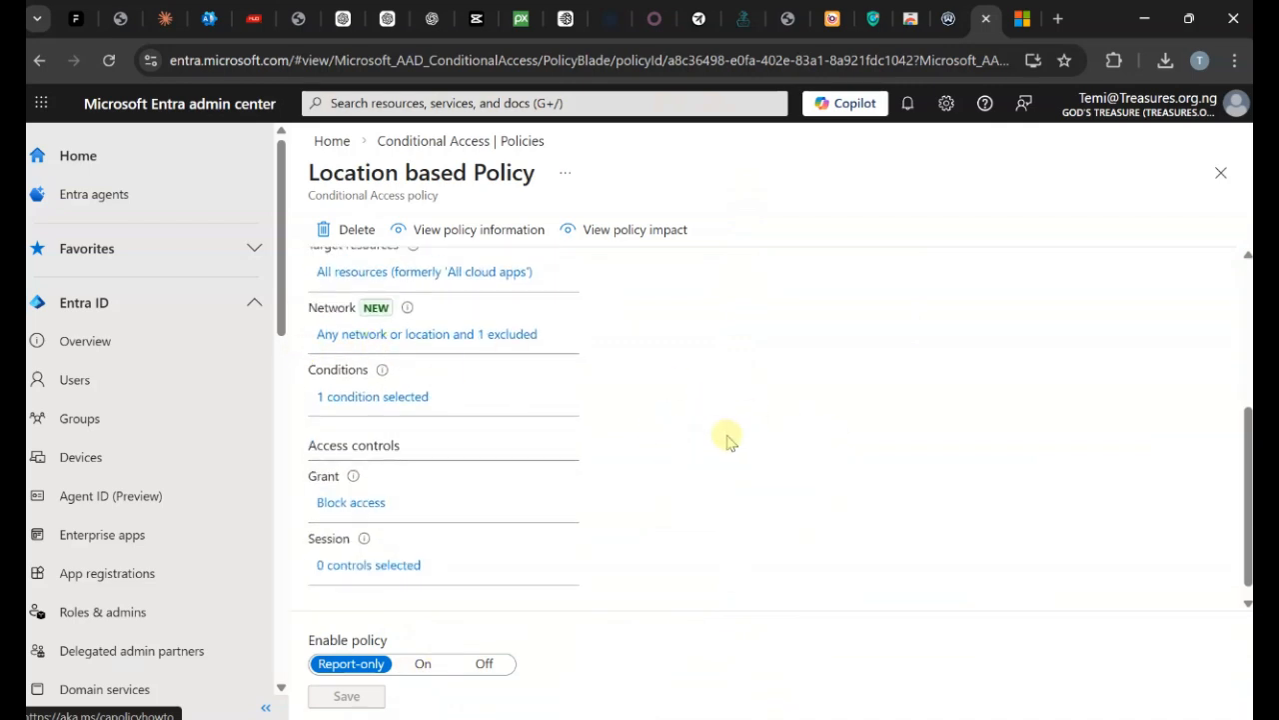
scroll(582, 349, up, 2)
click(455, 395)
scroll(770, 400, down, 2)
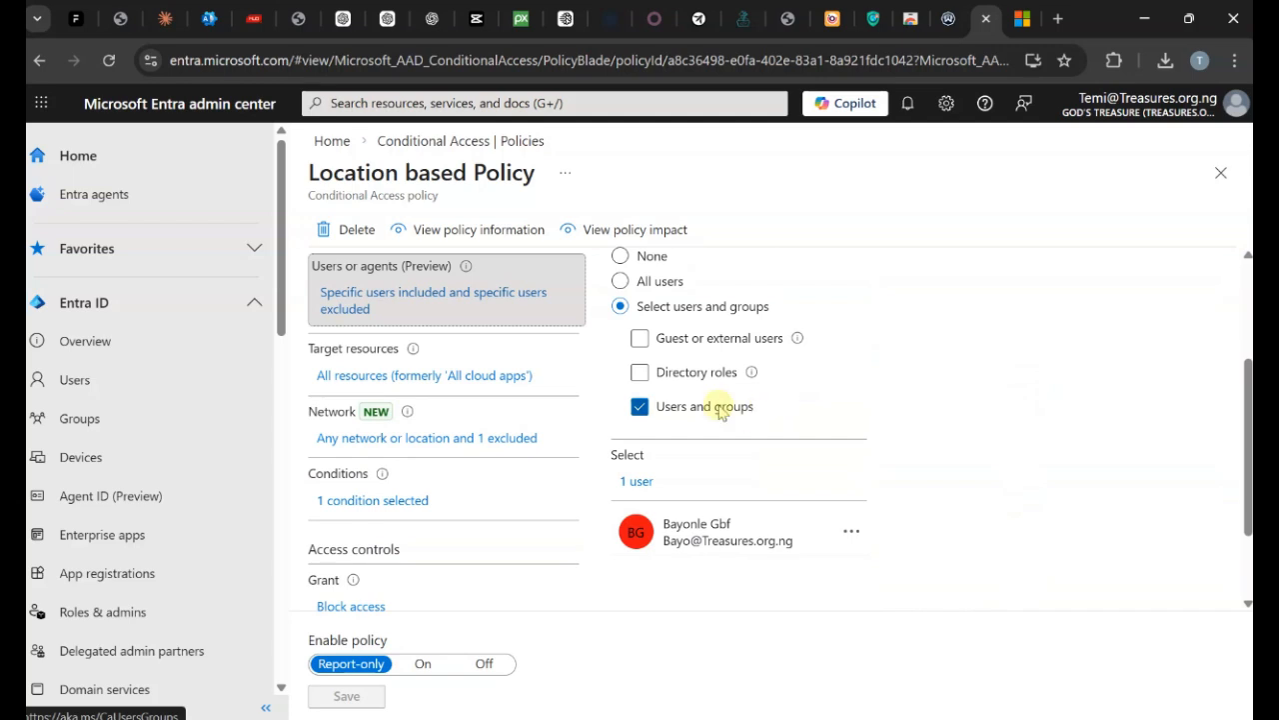
Tick a second user in the include picker, making 2 included users.
click(641, 406)
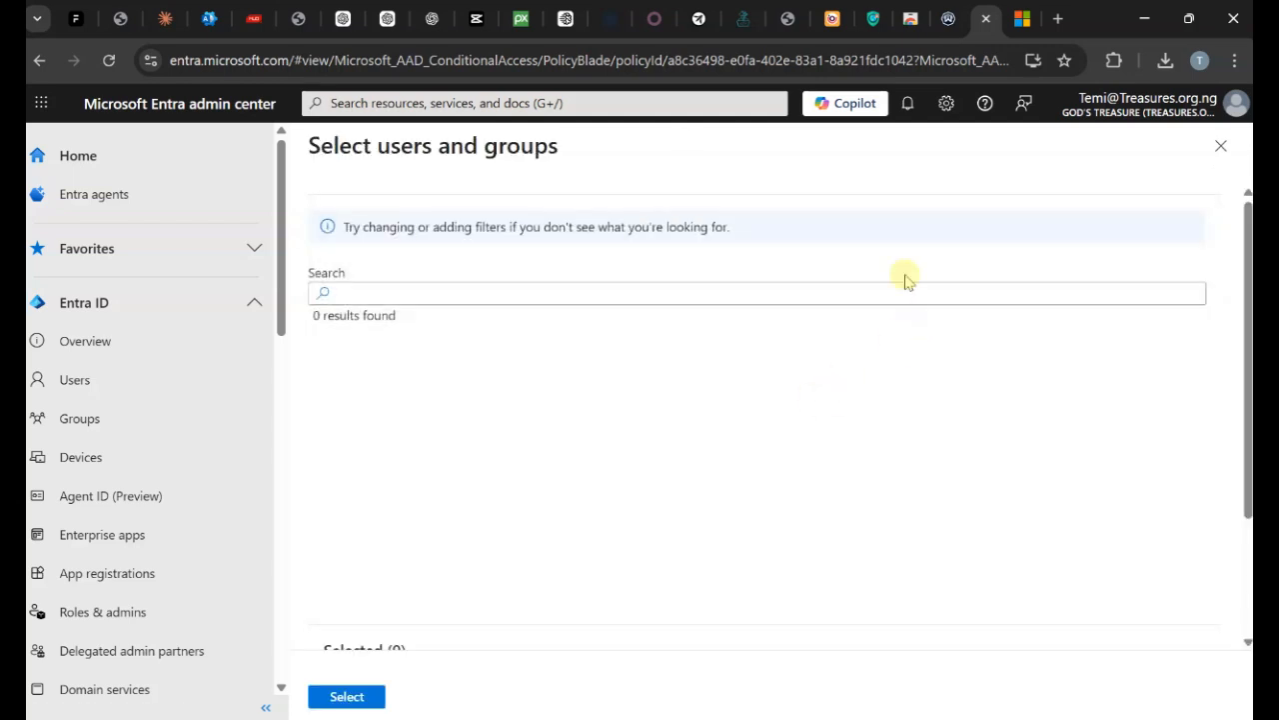
scroll(388, 484, down, 5)
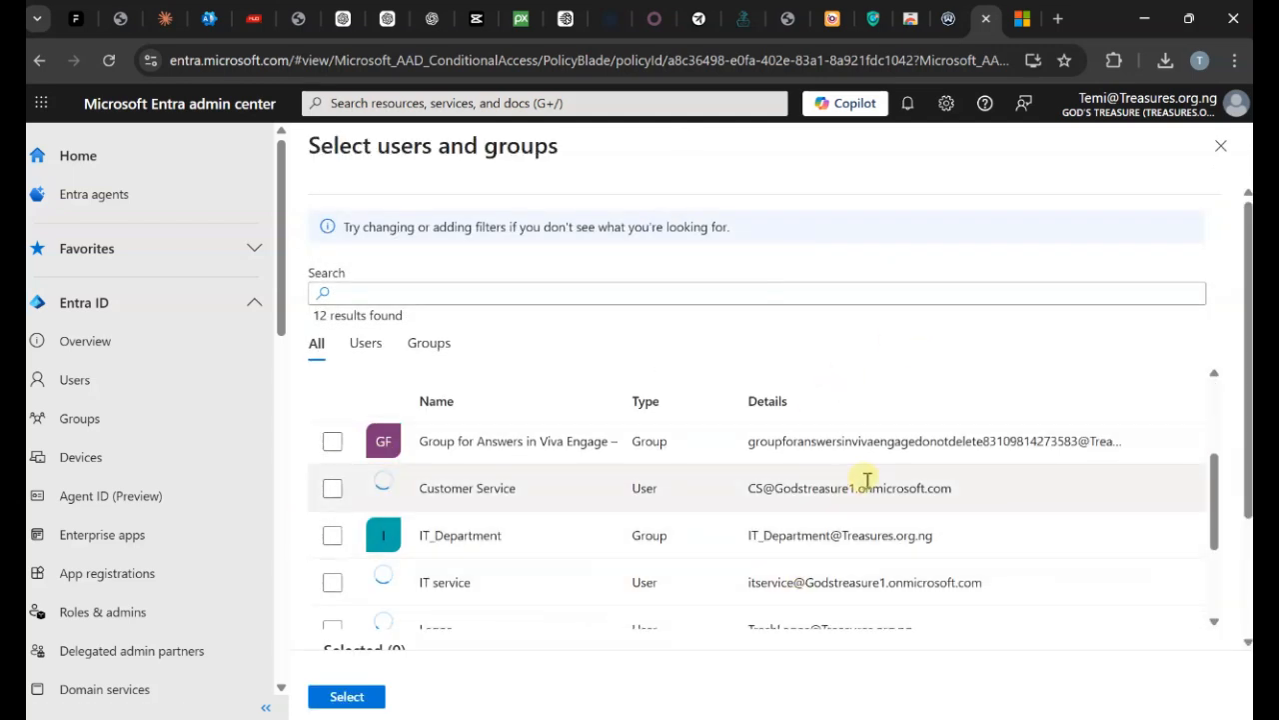
scroll(876, 481, down, 2)
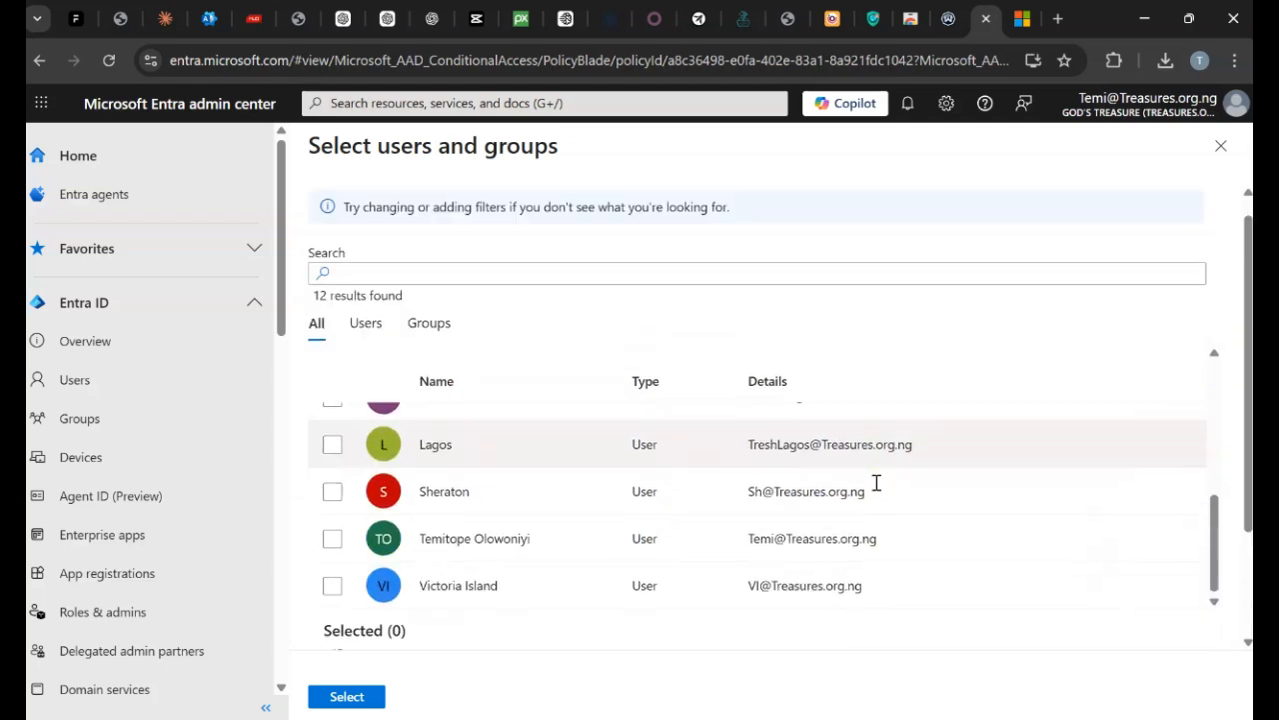
scroll(671, 594, up, 6)
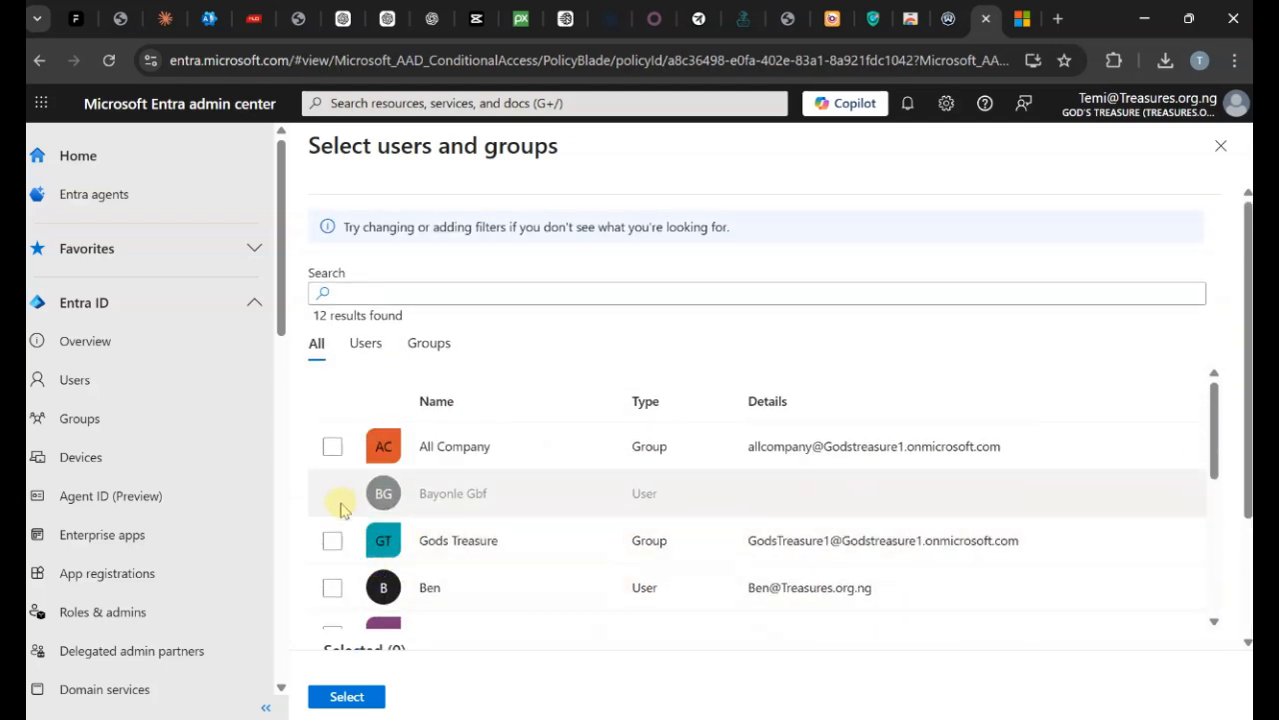
scroll(398, 536, down, 1)
click(333, 491)
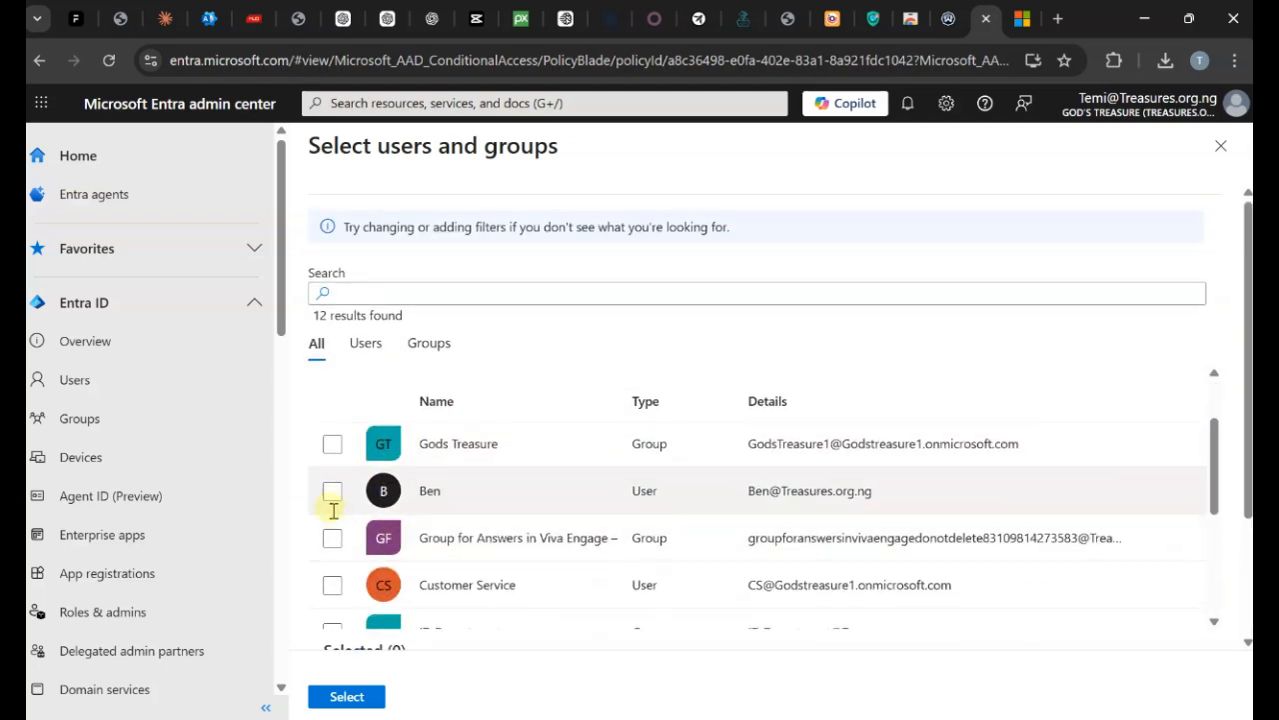
scroll(431, 520, down, 1)
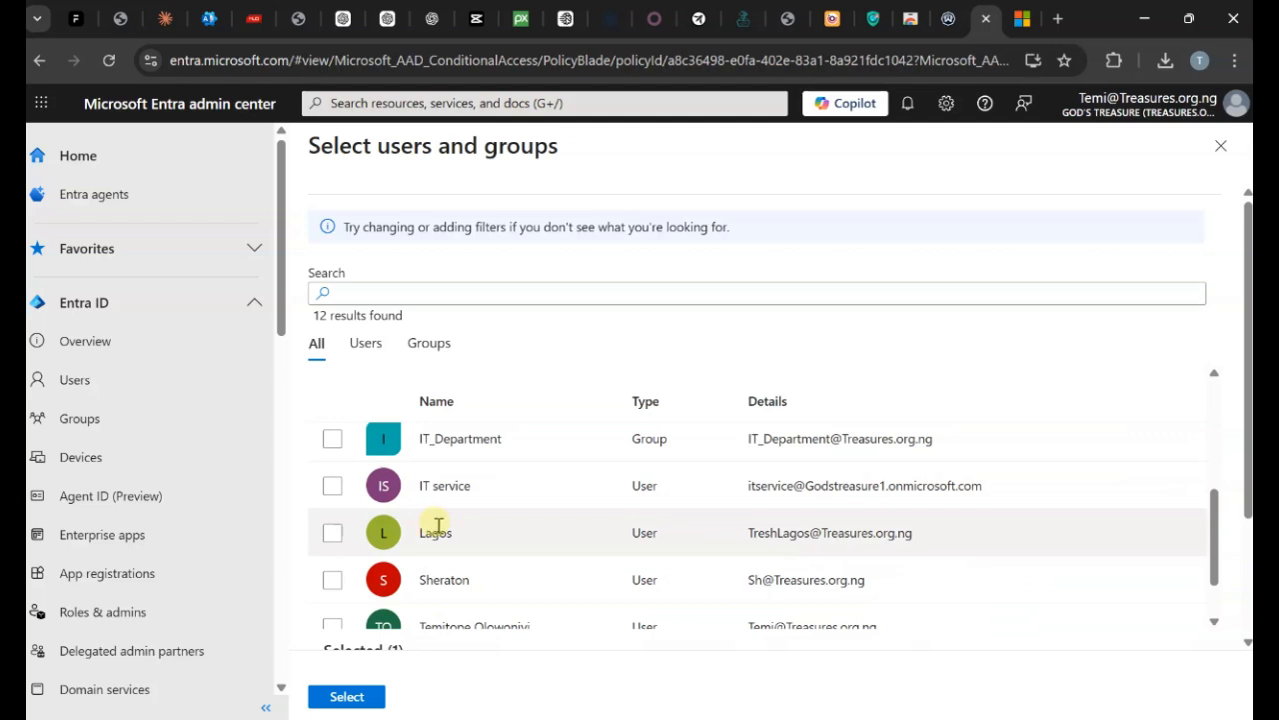
scroll(438, 529, down, 5)
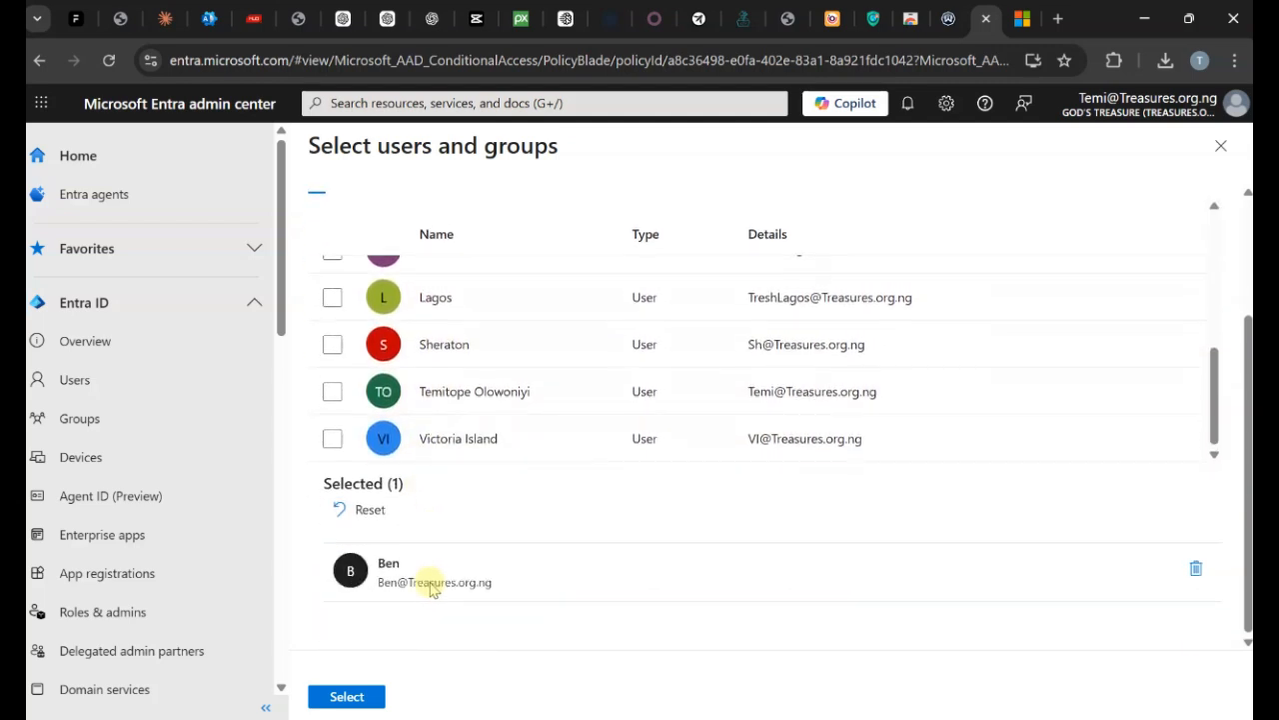
scroll(432, 590, up, 5)
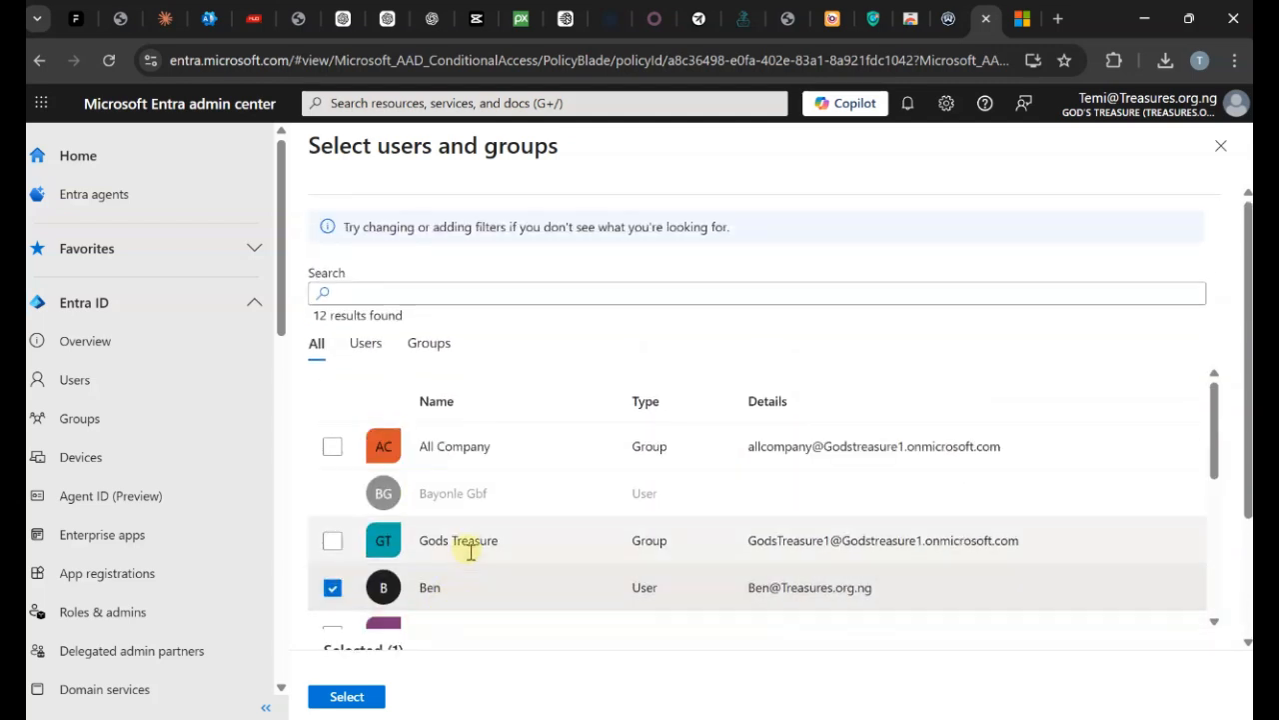
scroll(466, 556, down, 5)
scroll(474, 559, down, 3)
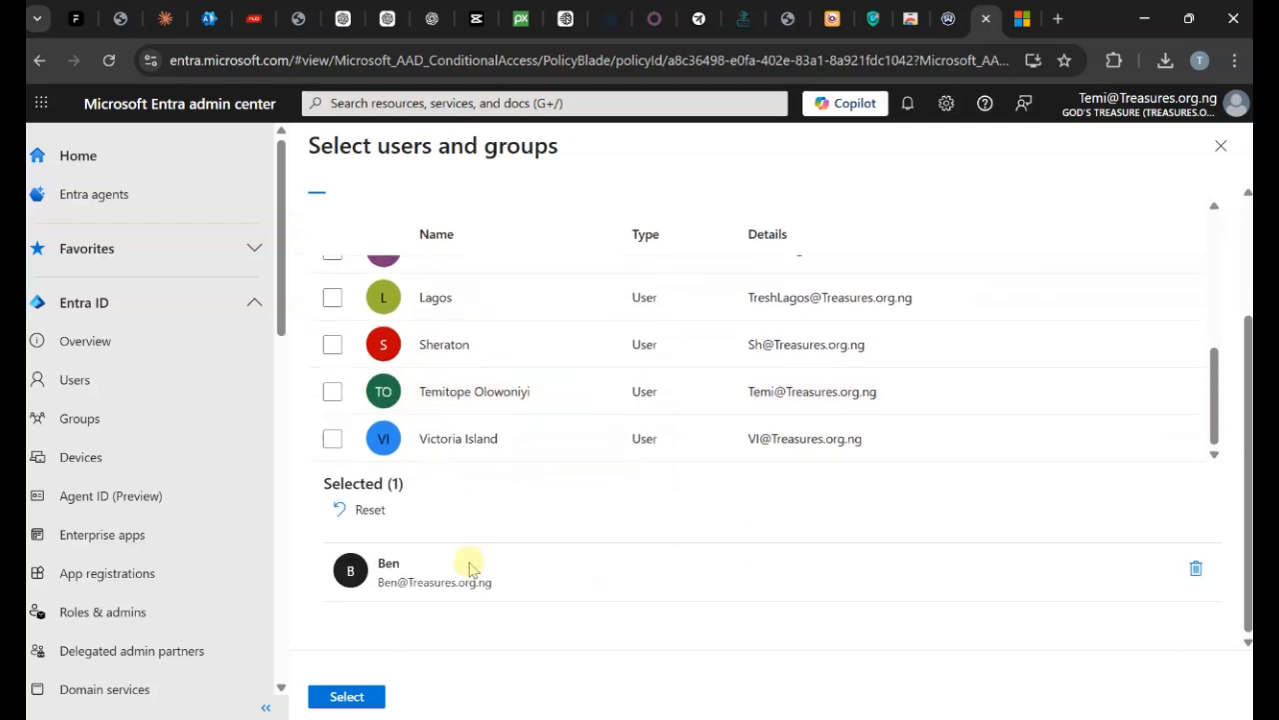
scroll(440, 609, up, 3)
Confirm the 2 selected users, switch Enable policy to On and save the policy.
click(349, 696)
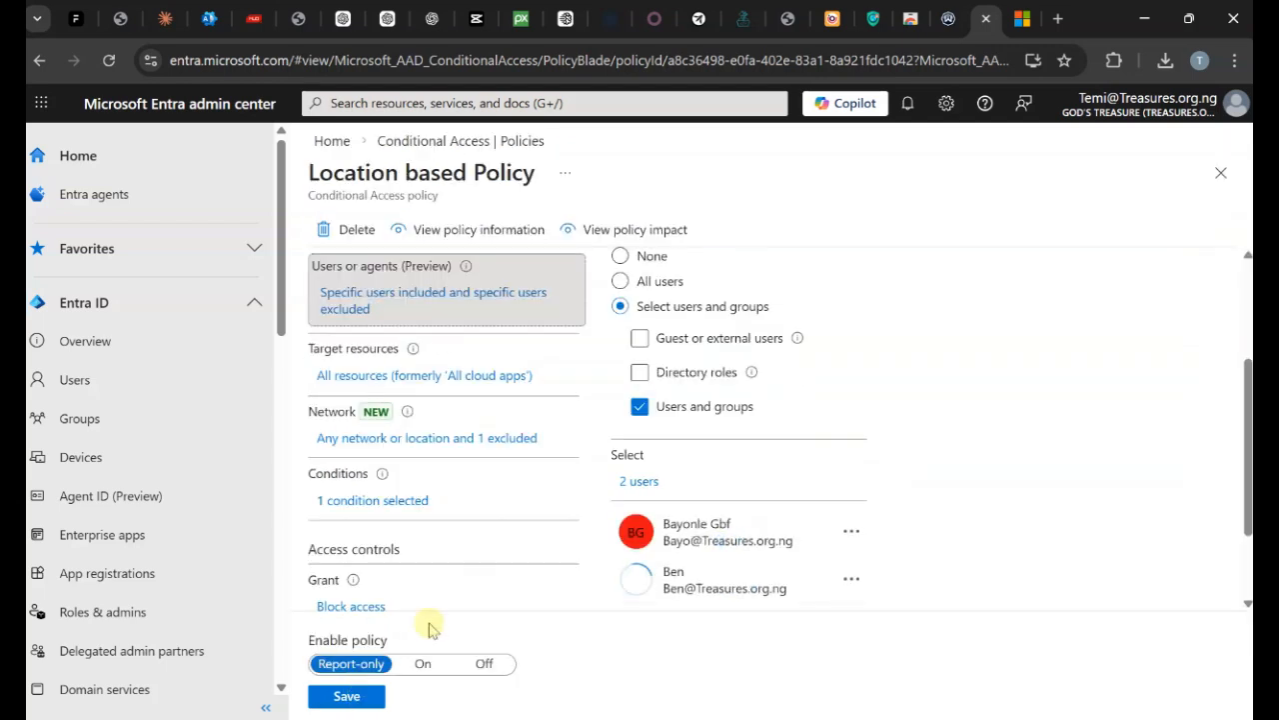
scroll(1025, 527, down, 2)
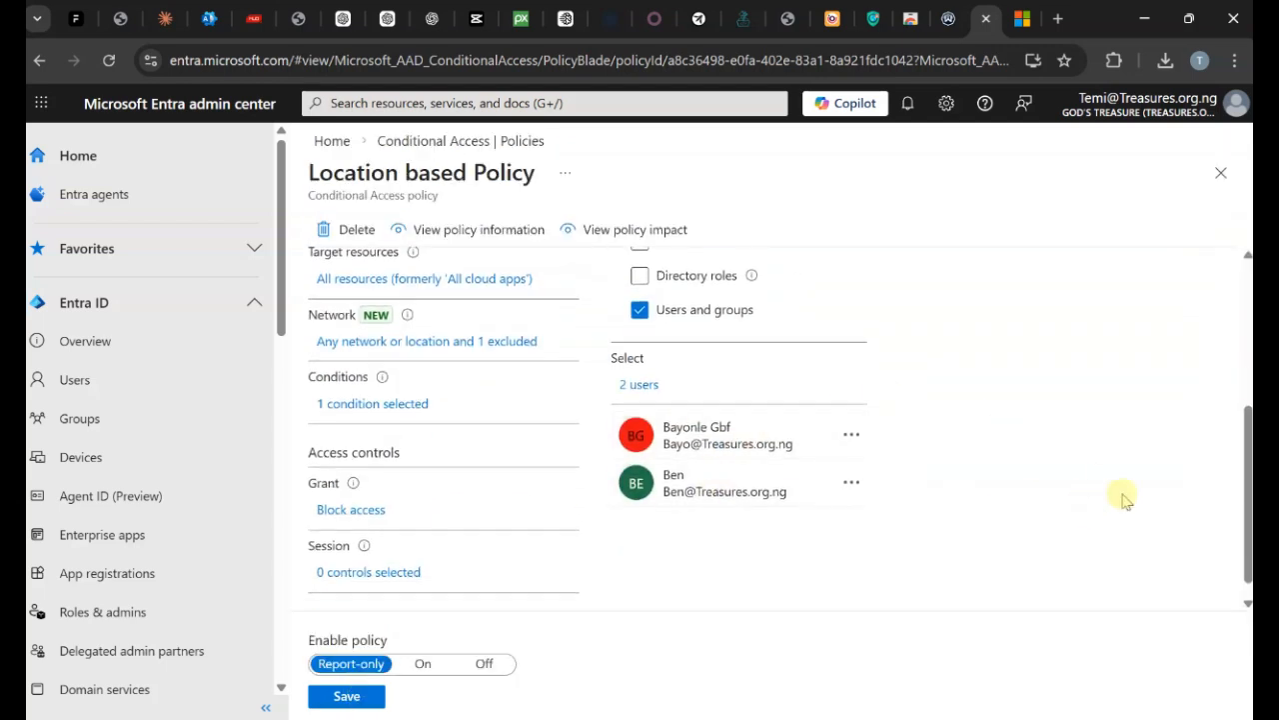
scroll(1124, 495, up, 5)
scroll(1129, 505, down, 2)
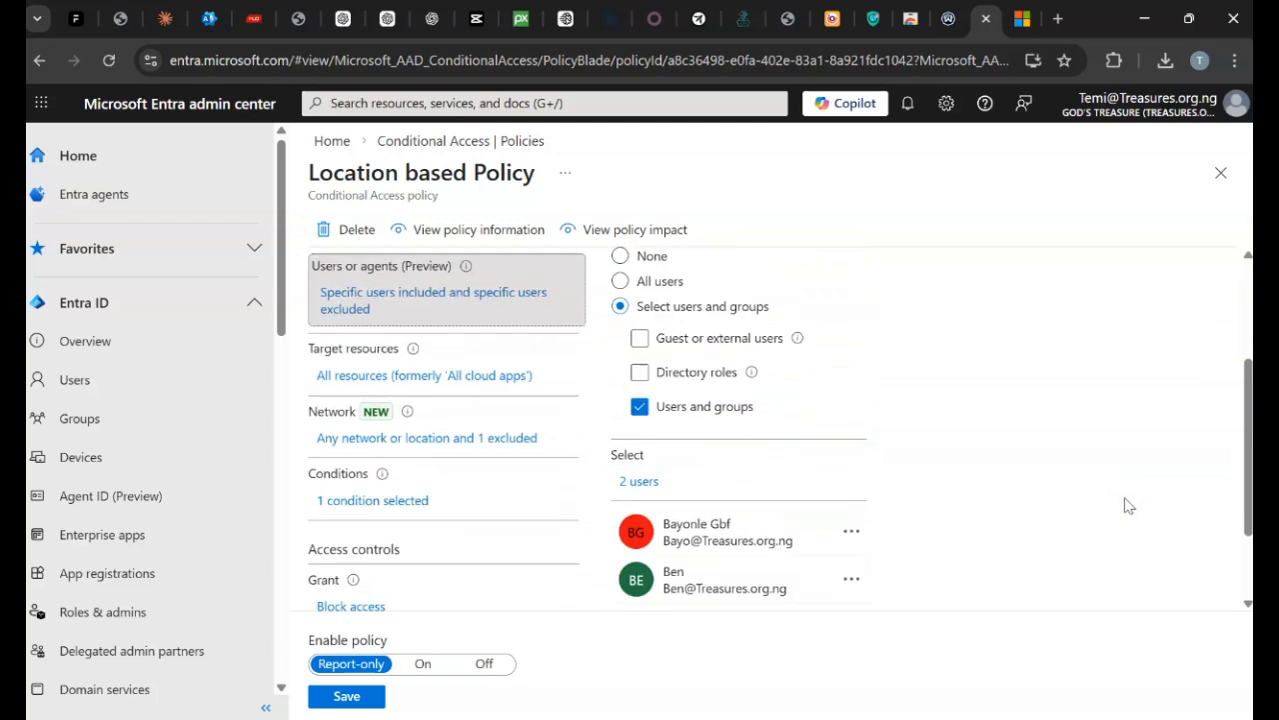
click(427, 665)
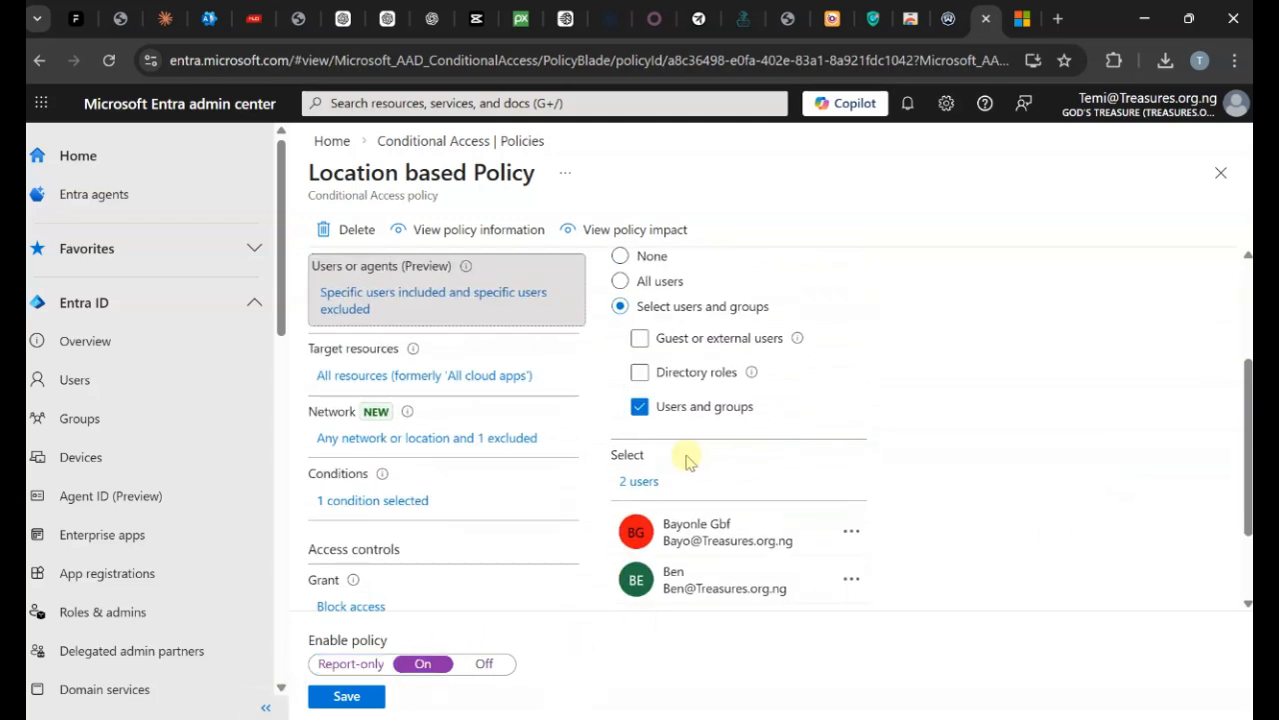
click(347, 696)
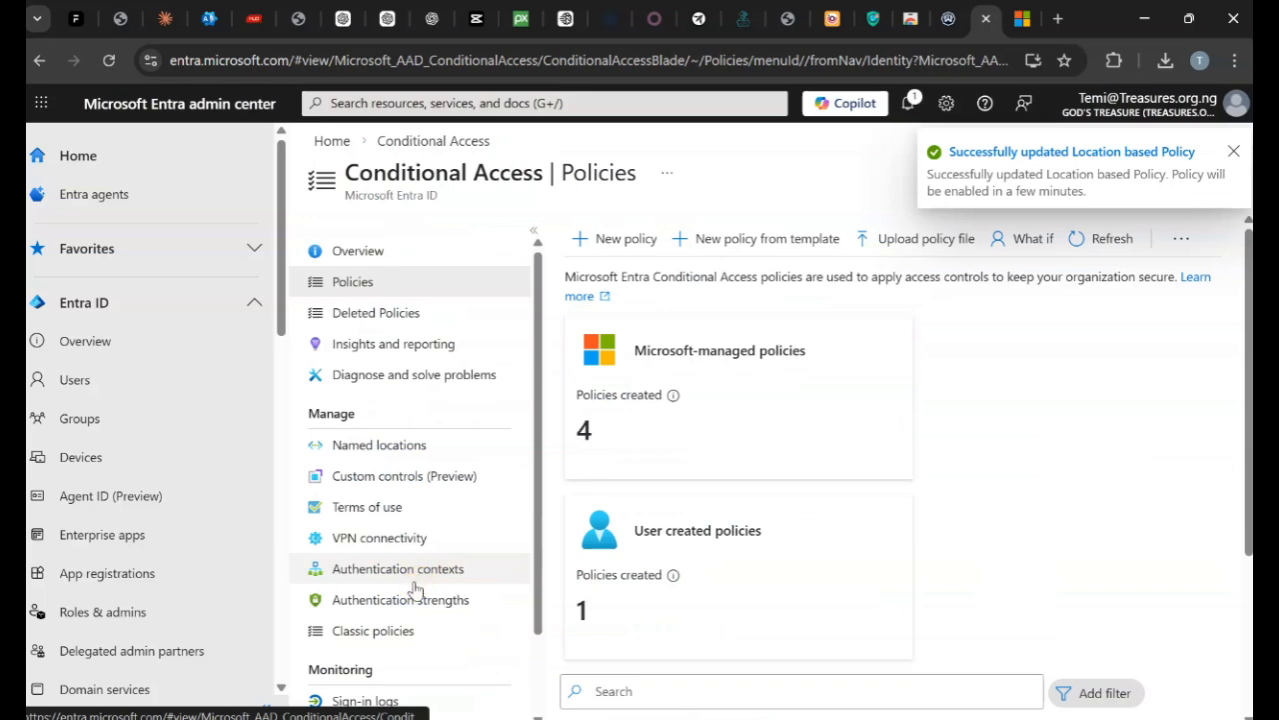
scroll(899, 450, down, 3)
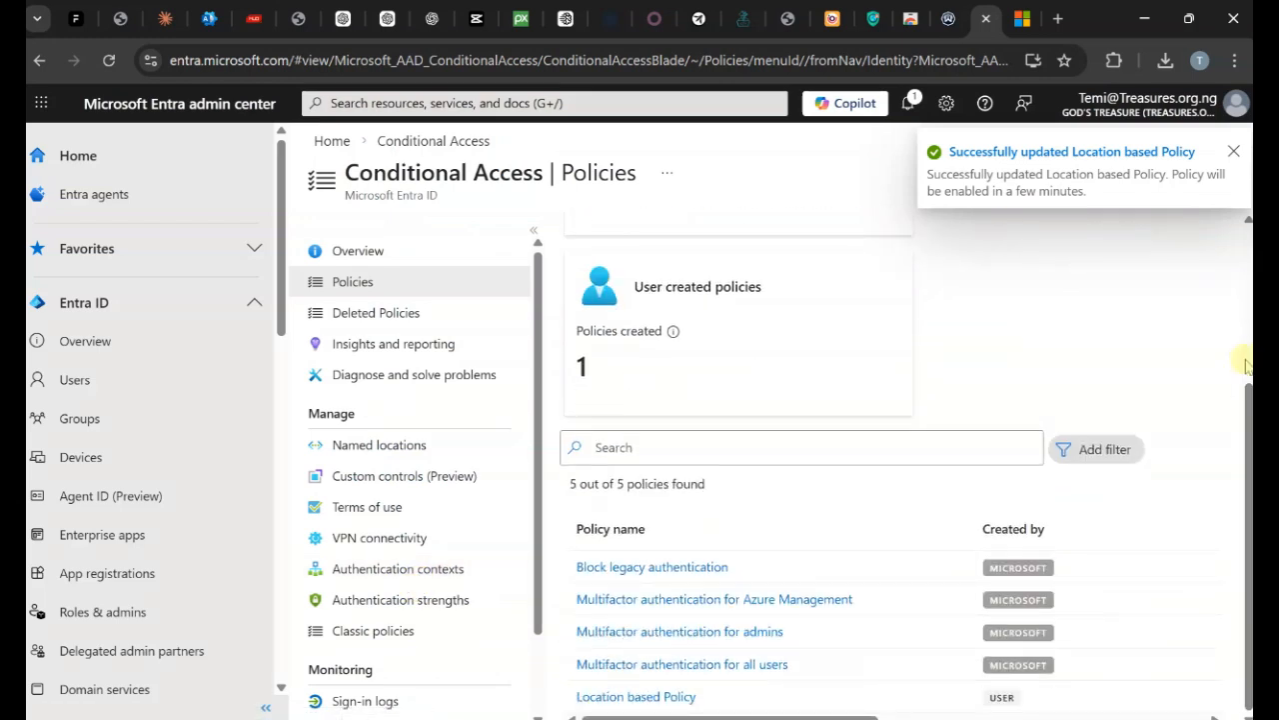
click(912, 104)
click(1223, 146)
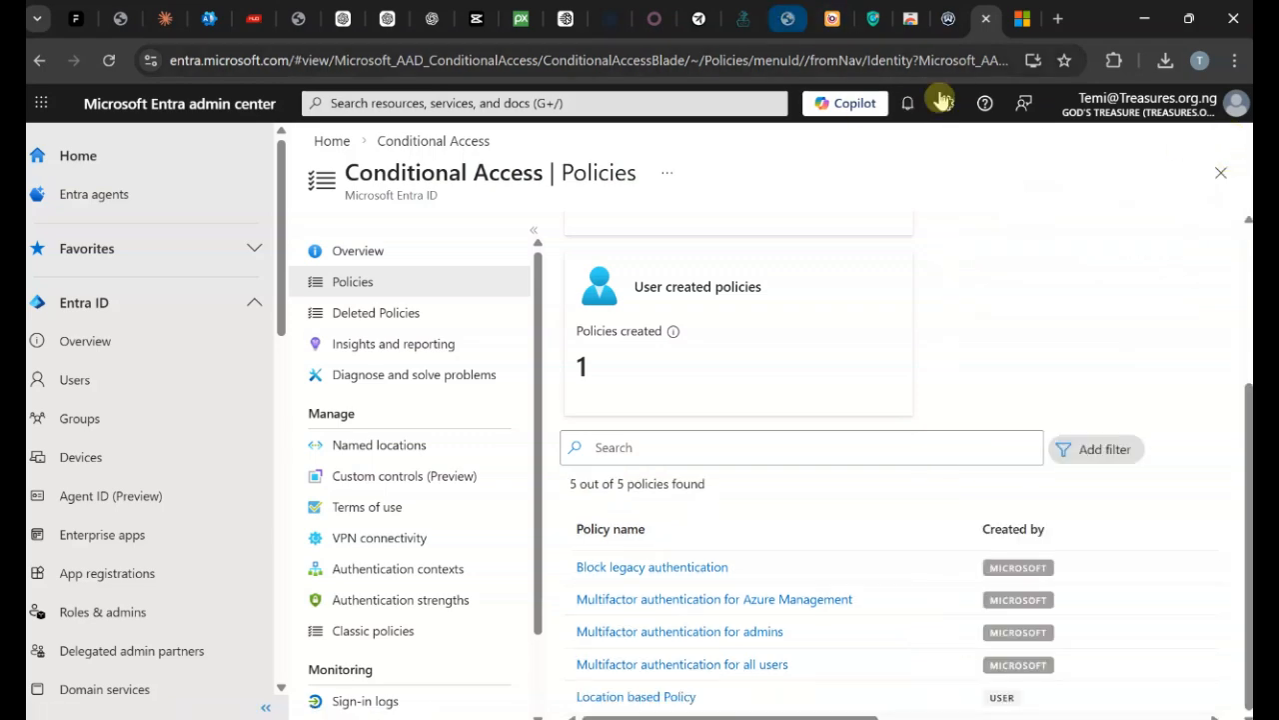
click(1235, 60)
click(1017, 210)
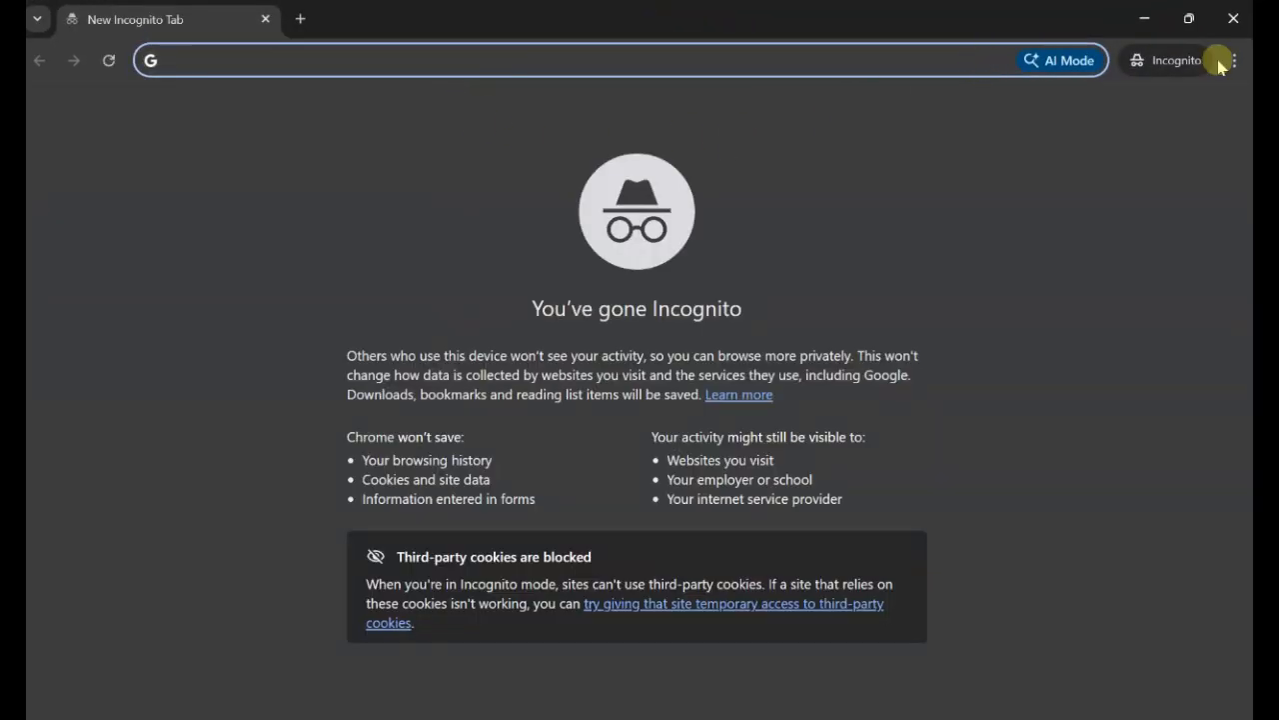
click(1233, 18)
right_click(628, 718)
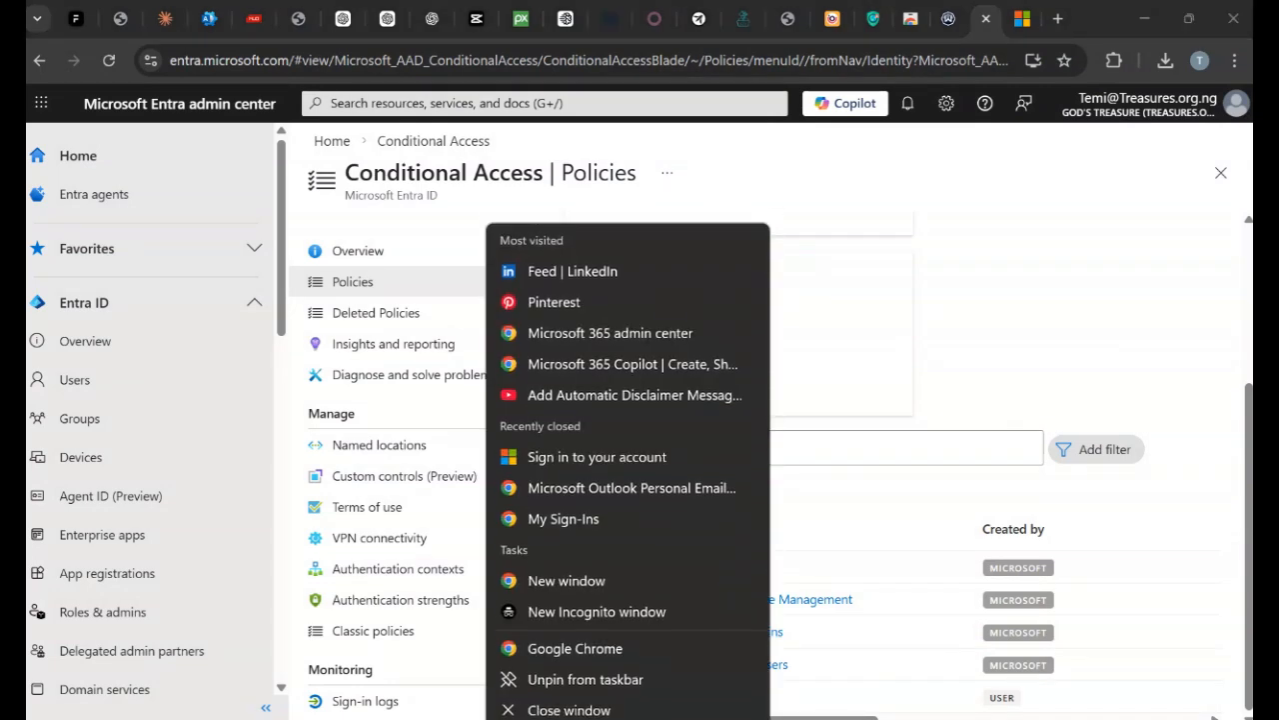
Turn on the free VPN extension and load office.com, retrying after it times out.
click(521, 569)
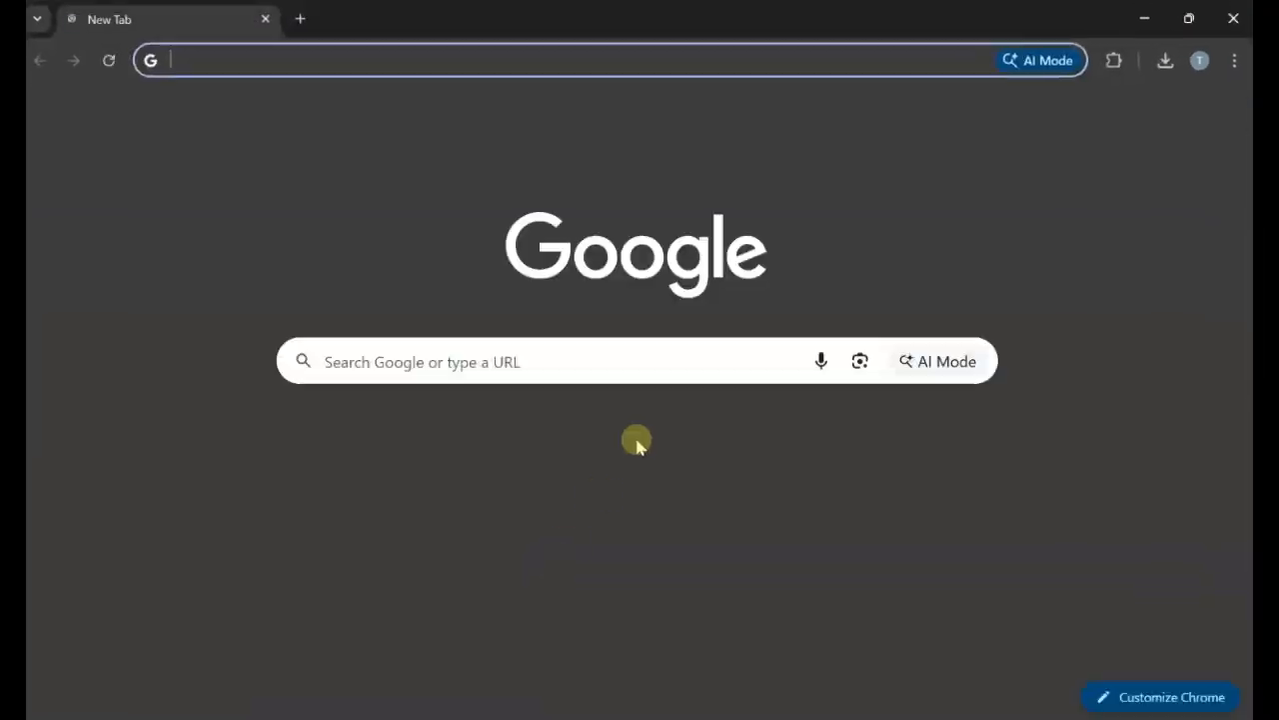
click(1112, 64)
click(980, 211)
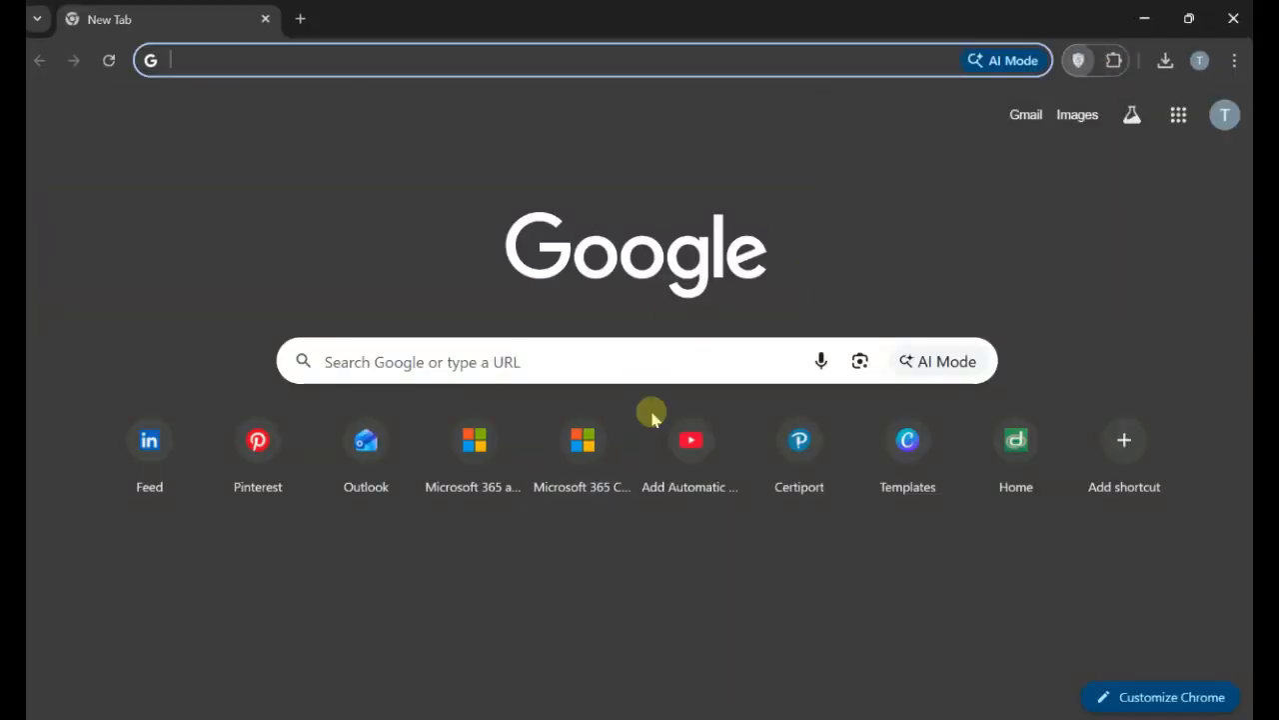
click(902, 241)
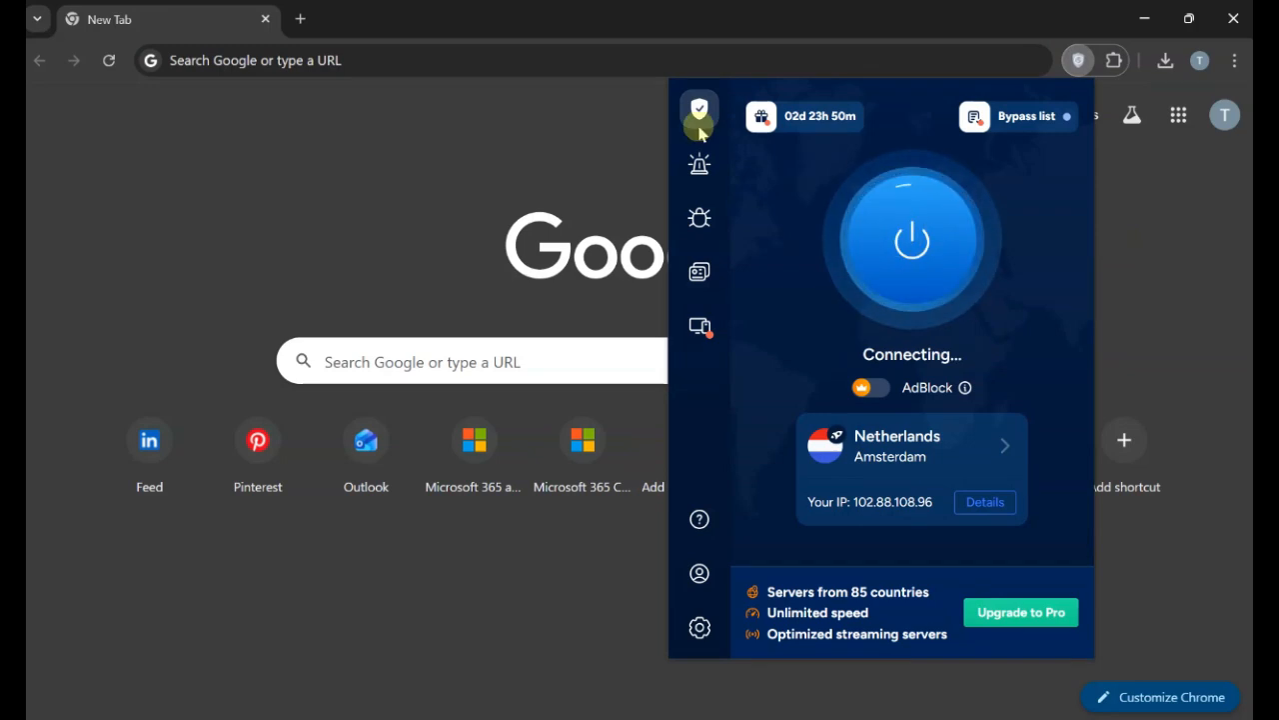
click(214, 62)
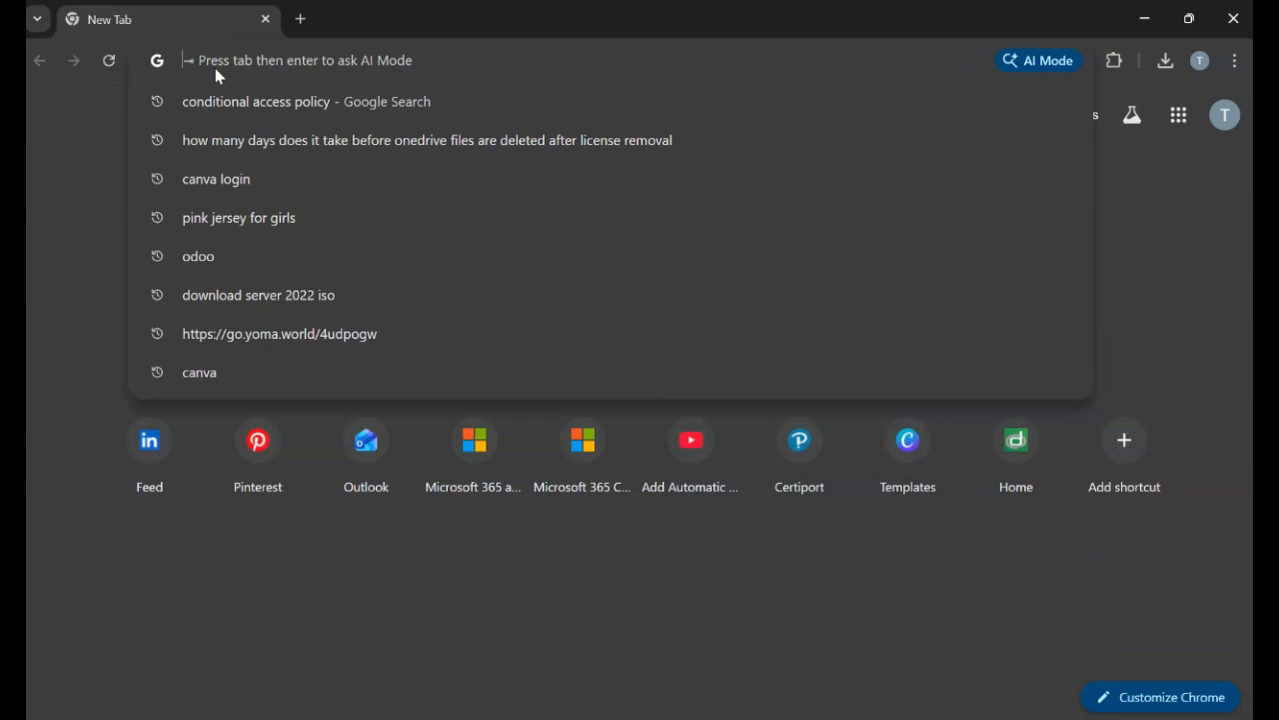
text(office.co)
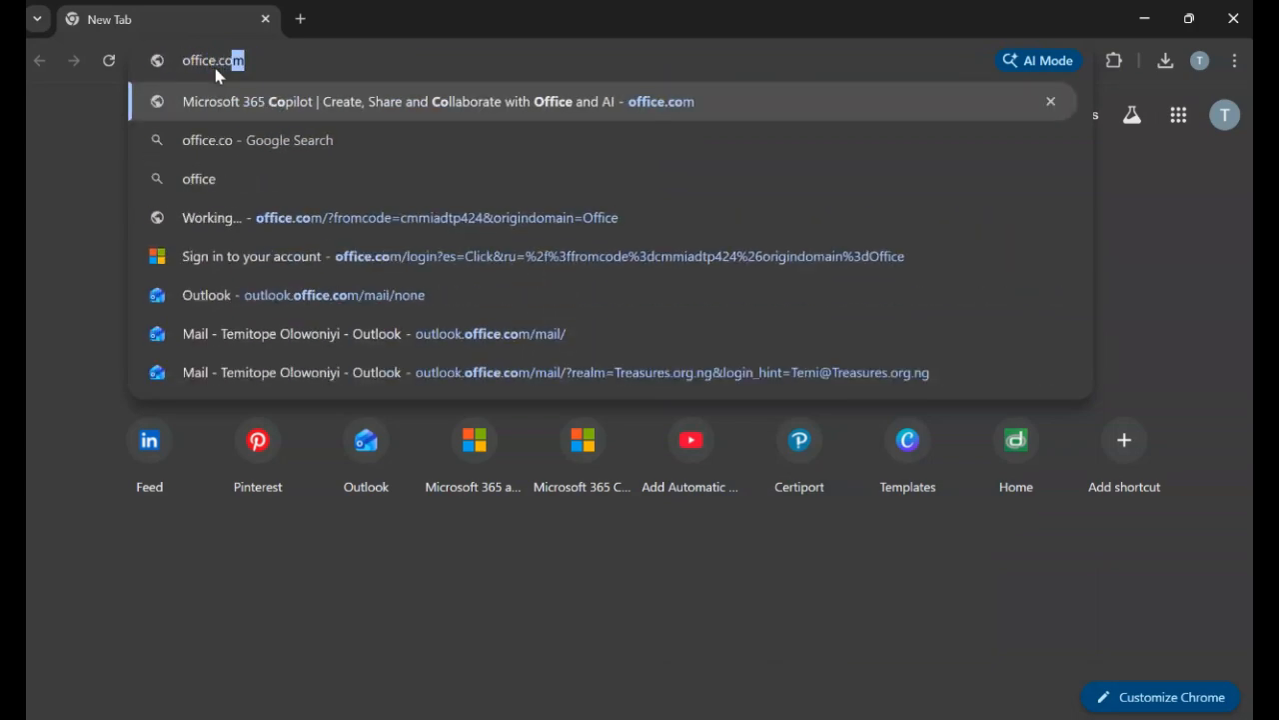
key(Return)
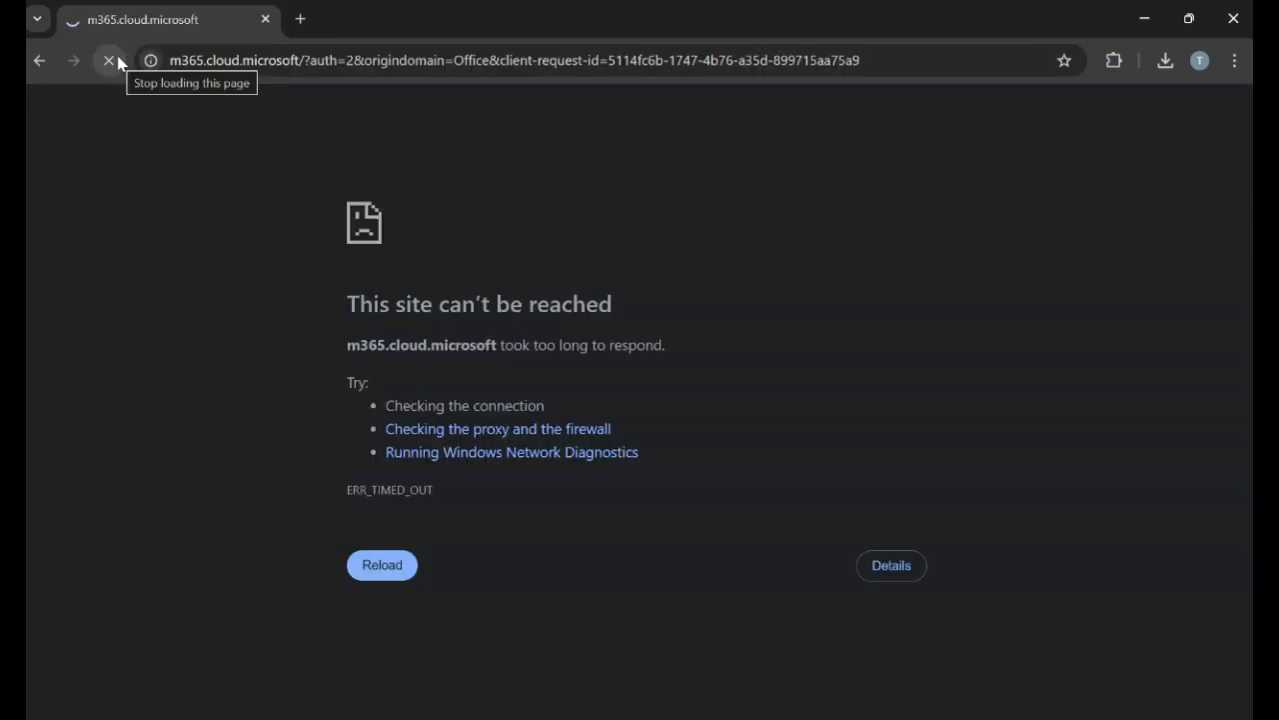
click(394, 577)
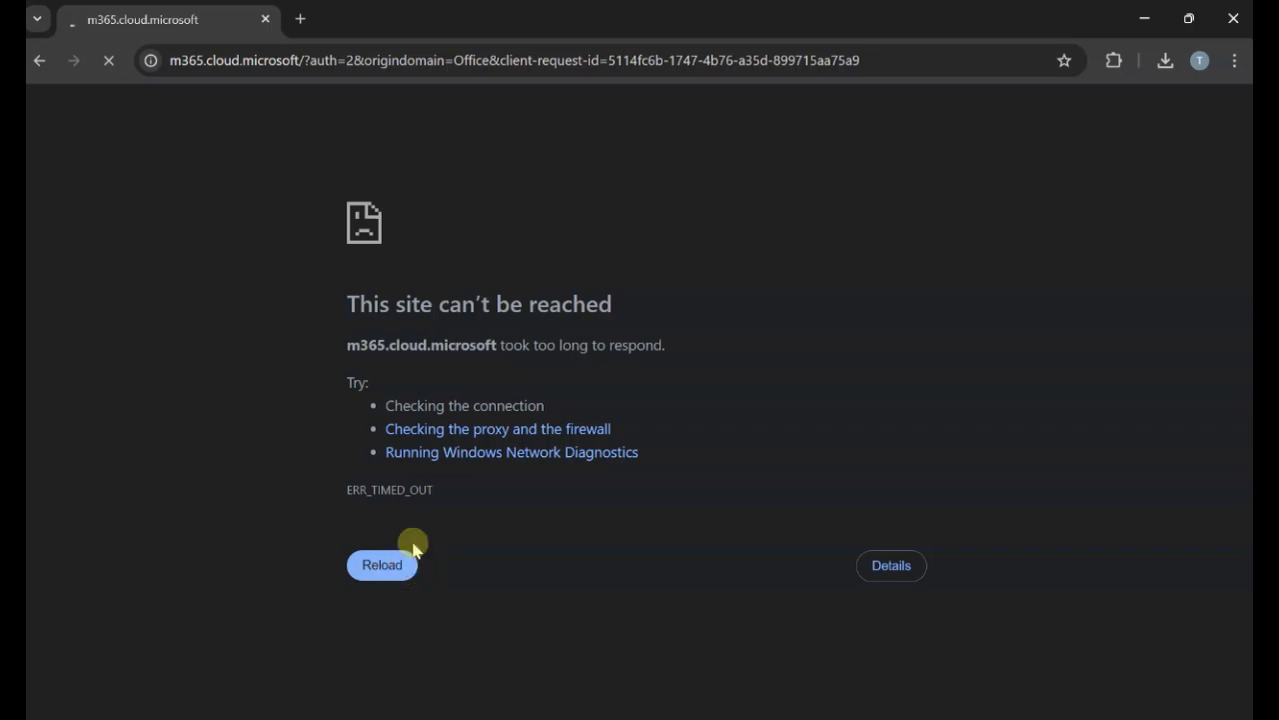
Connect the VPN through UK London, decline the upgrade offer and open a new tab.
click(1112, 60)
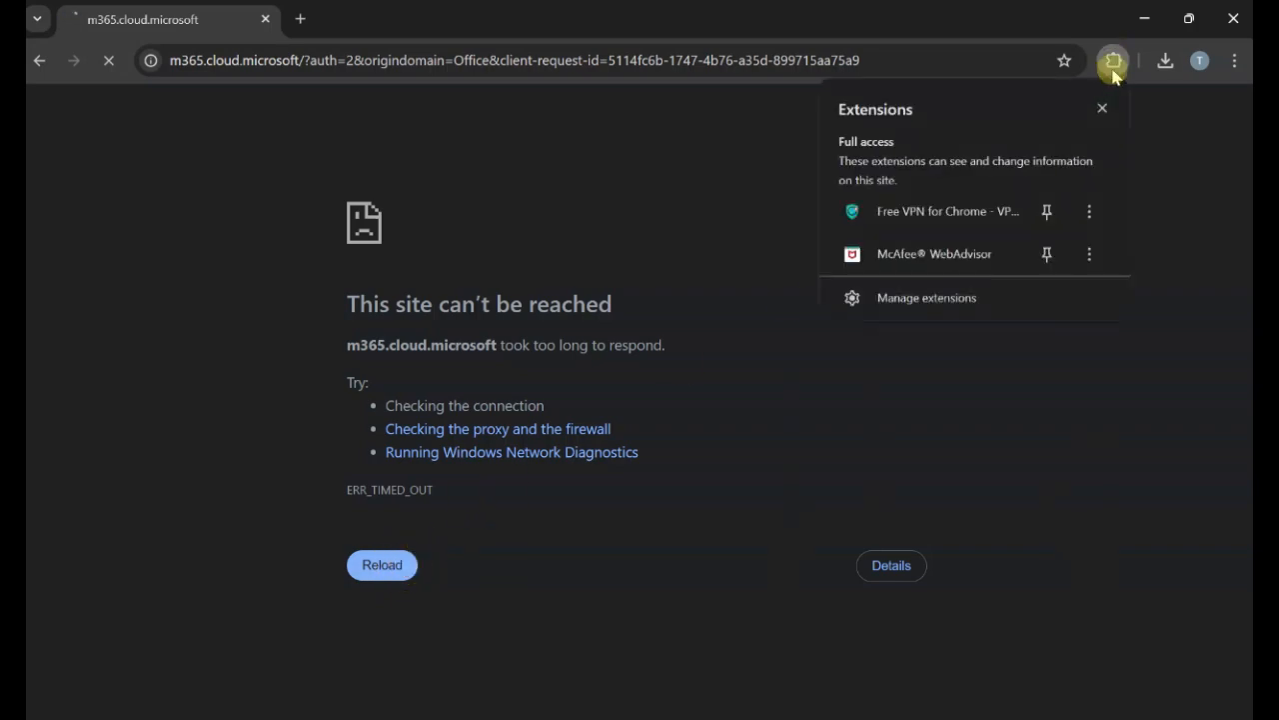
click(948, 212)
click(1001, 449)
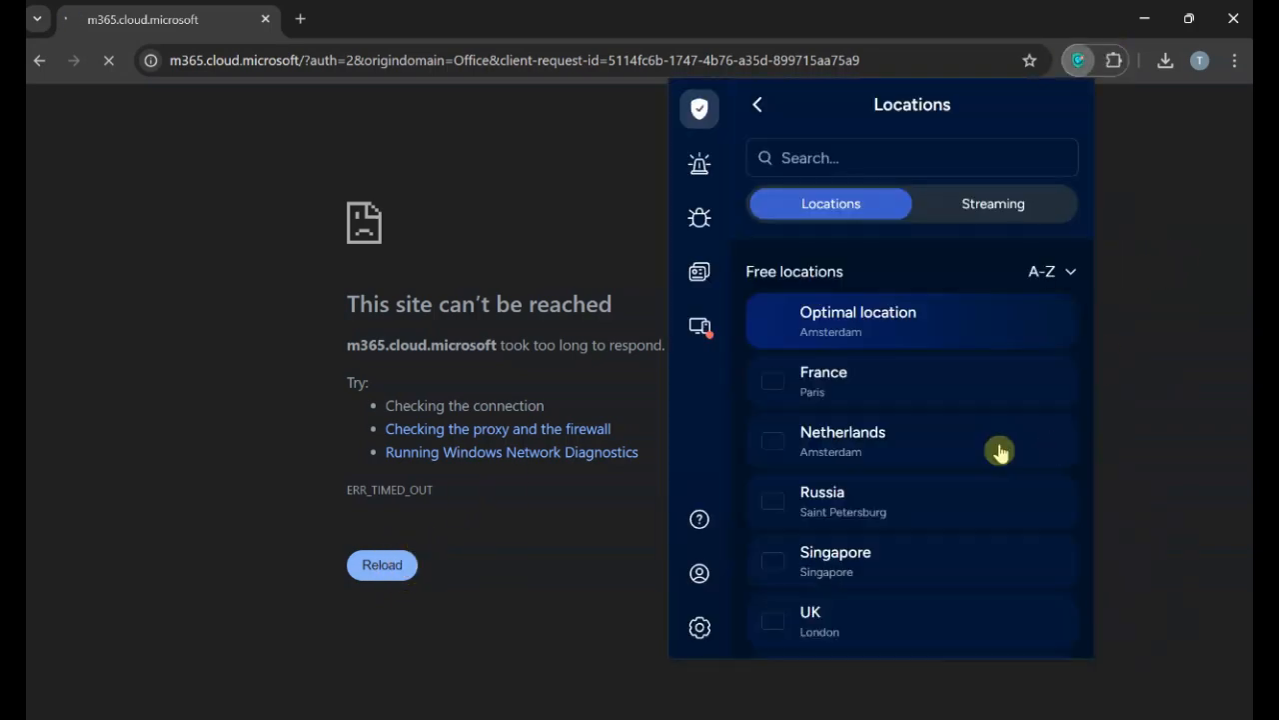
scroll(1061, 396, down, 1)
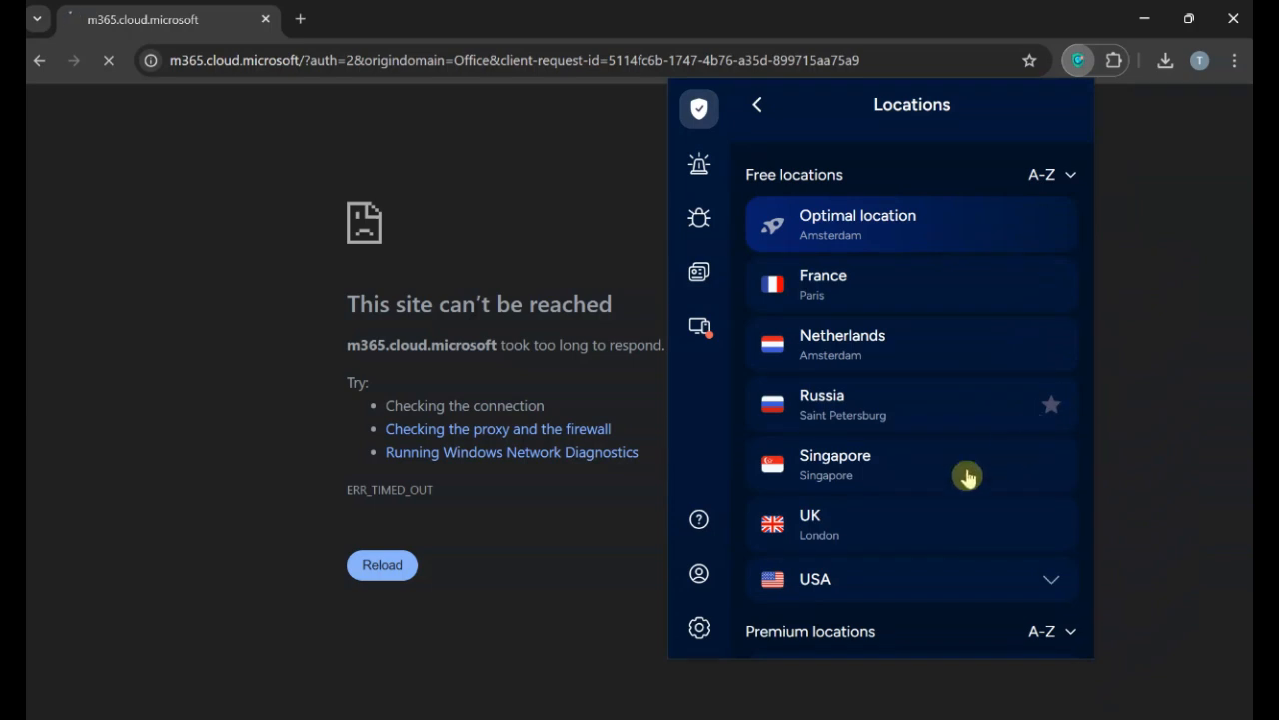
click(800, 549)
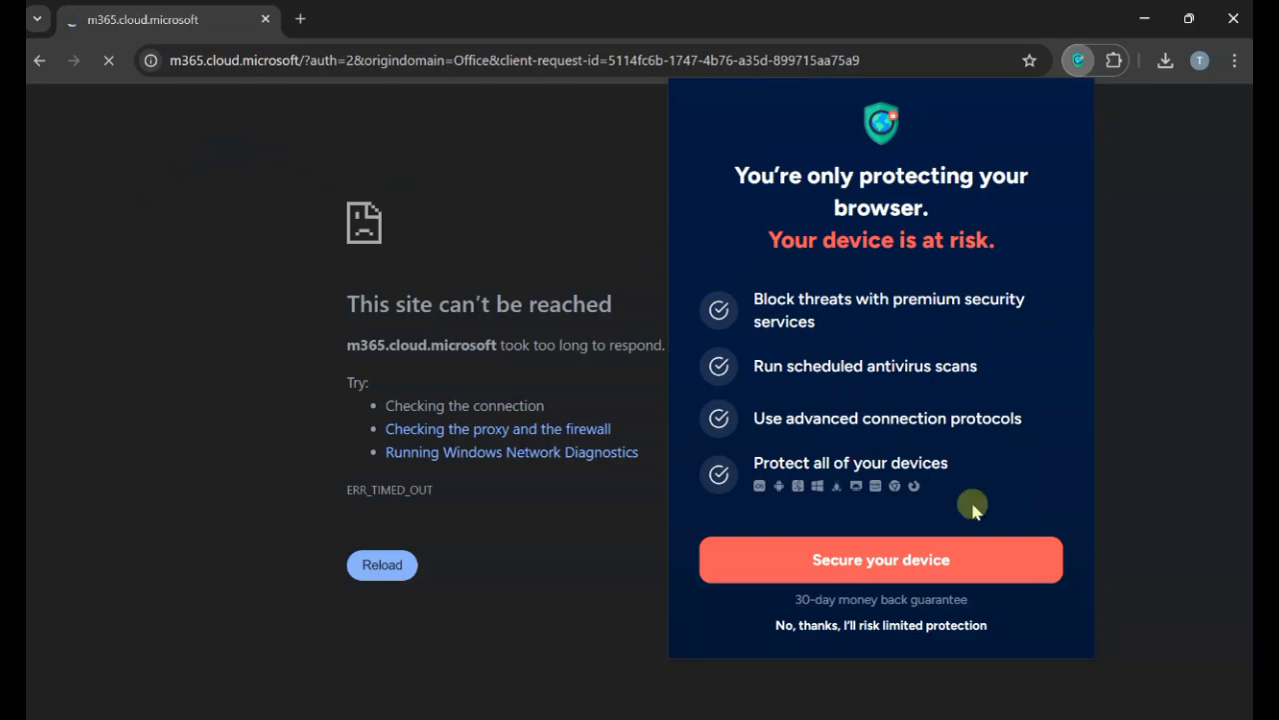
click(934, 626)
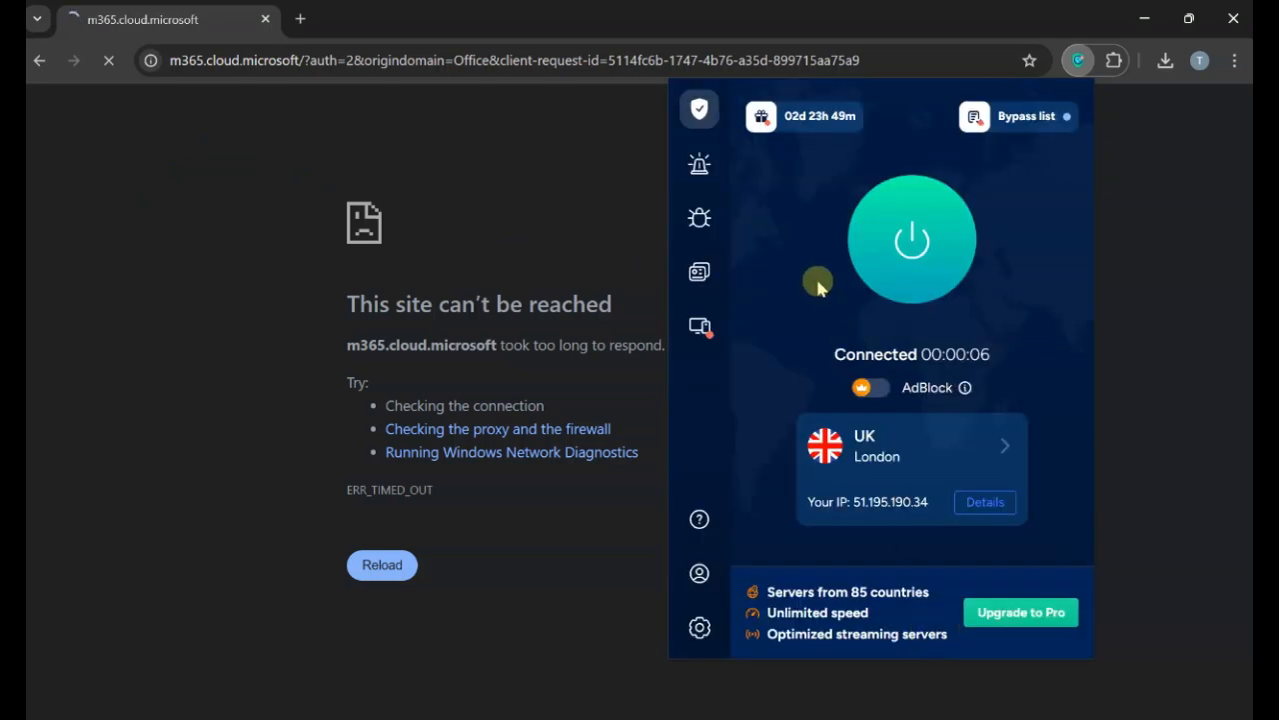
click(176, 132)
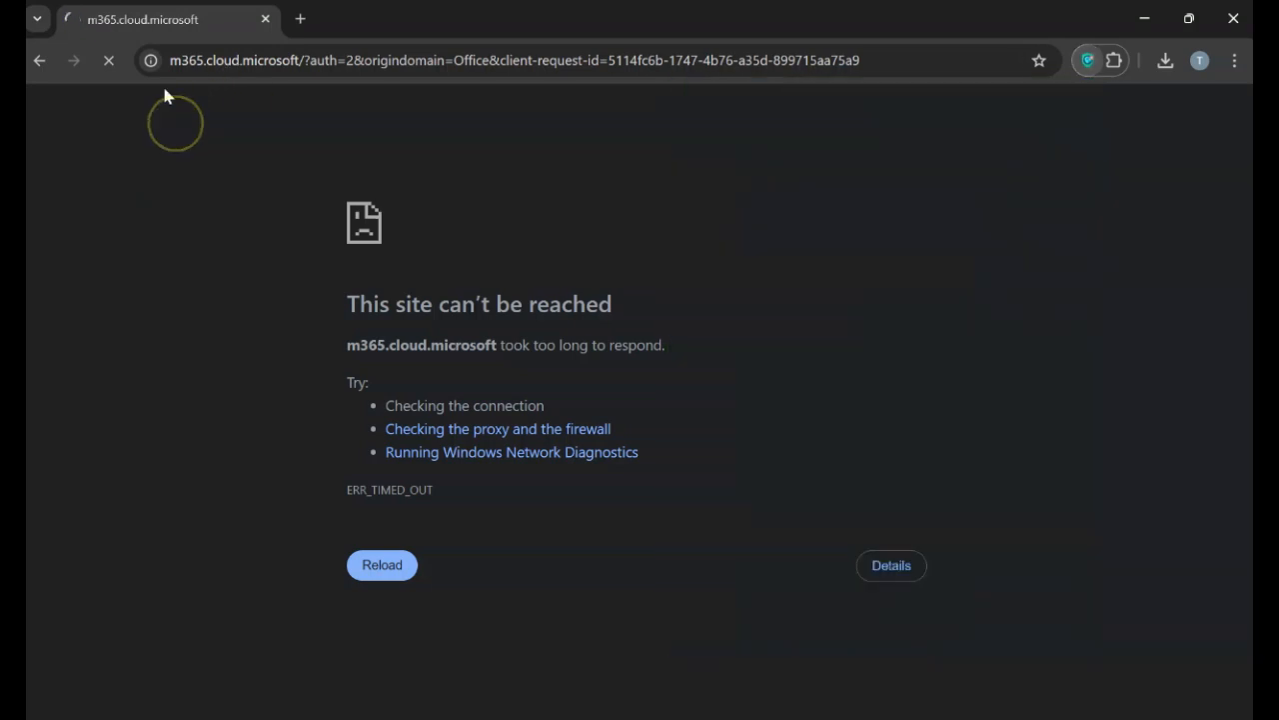
click(302, 19)
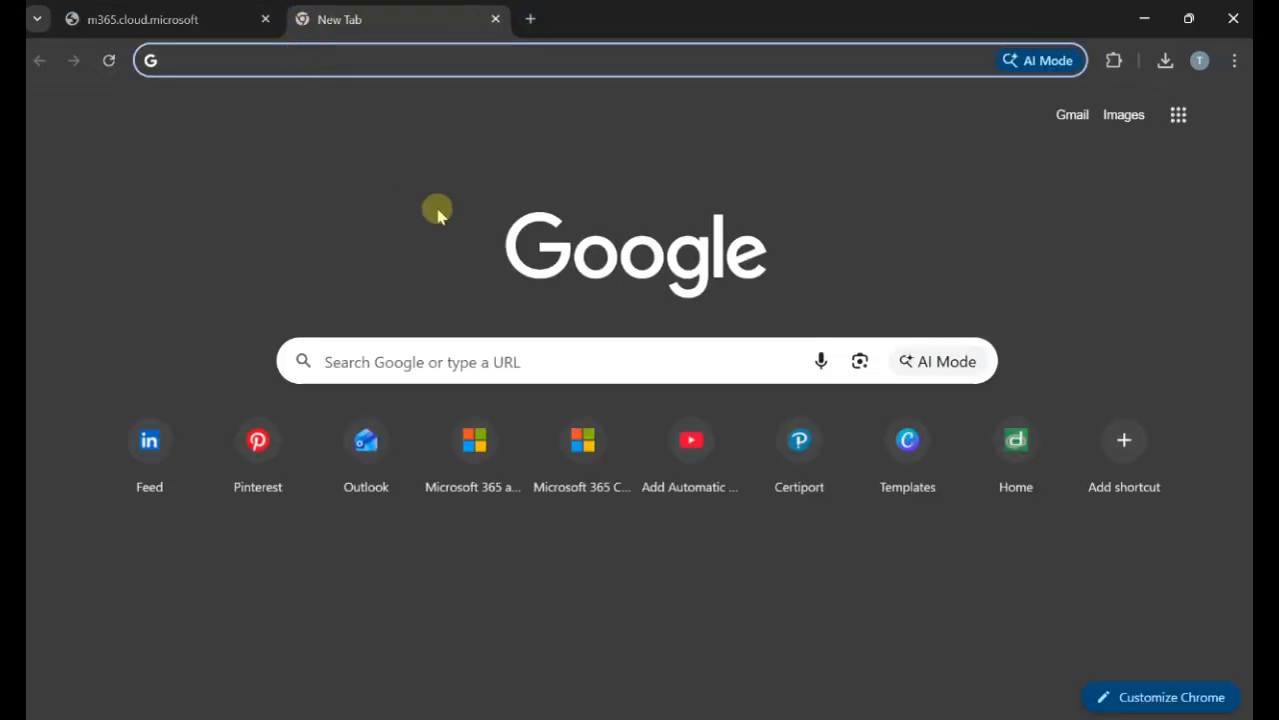
Open Outlook in a new tab and reload the Microsoft 365 Copilot page.
click(498, 474)
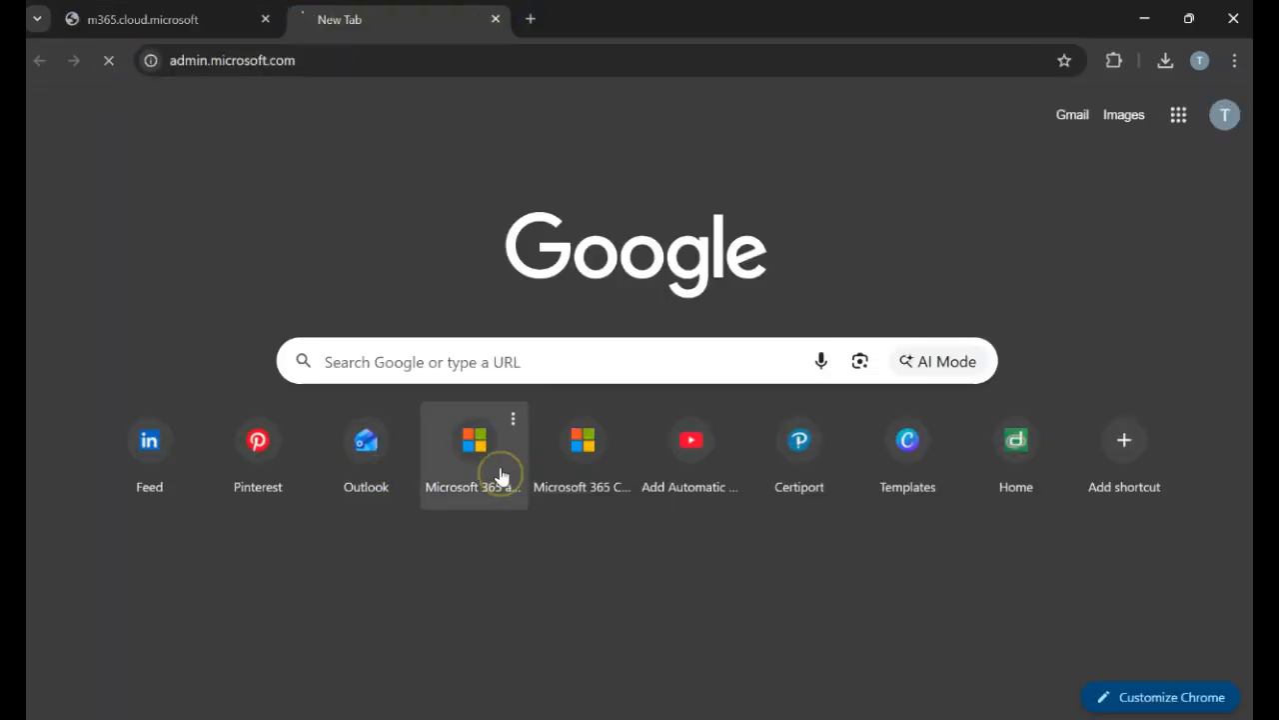
click(495, 20)
click(300, 19)
click(372, 451)
click(214, 17)
click(110, 60)
click(366, 16)
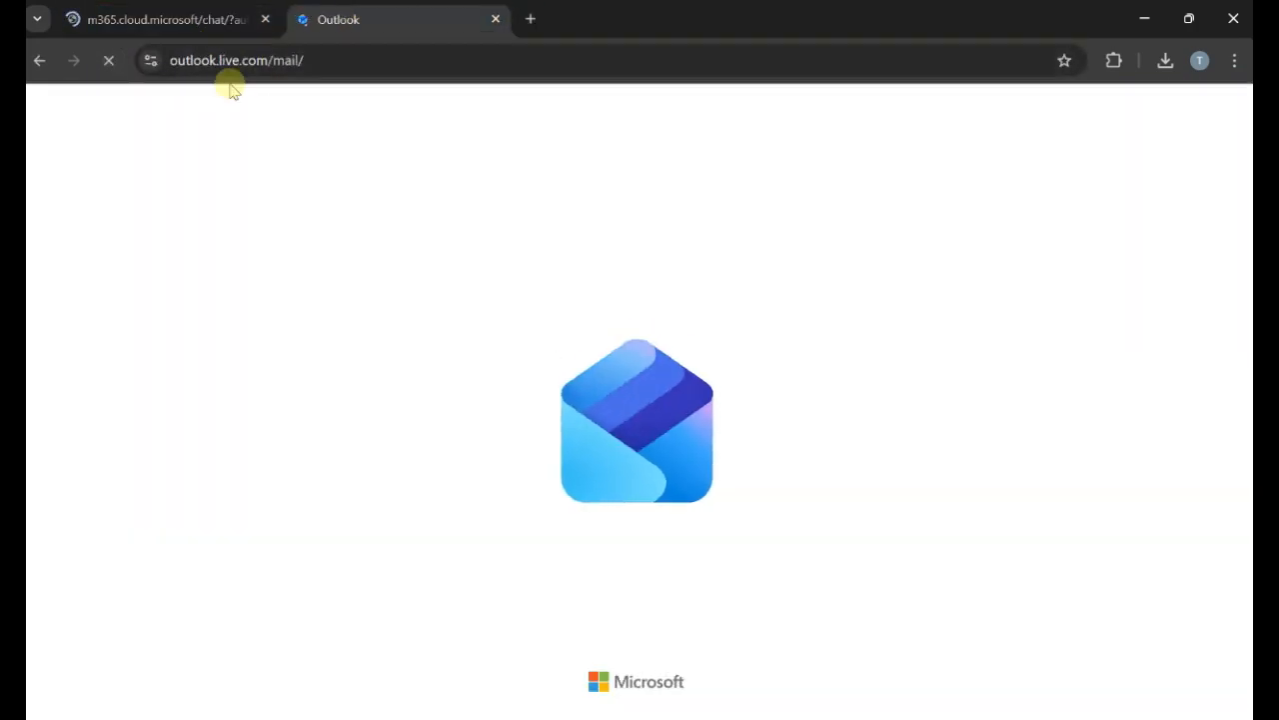
click(209, 22)
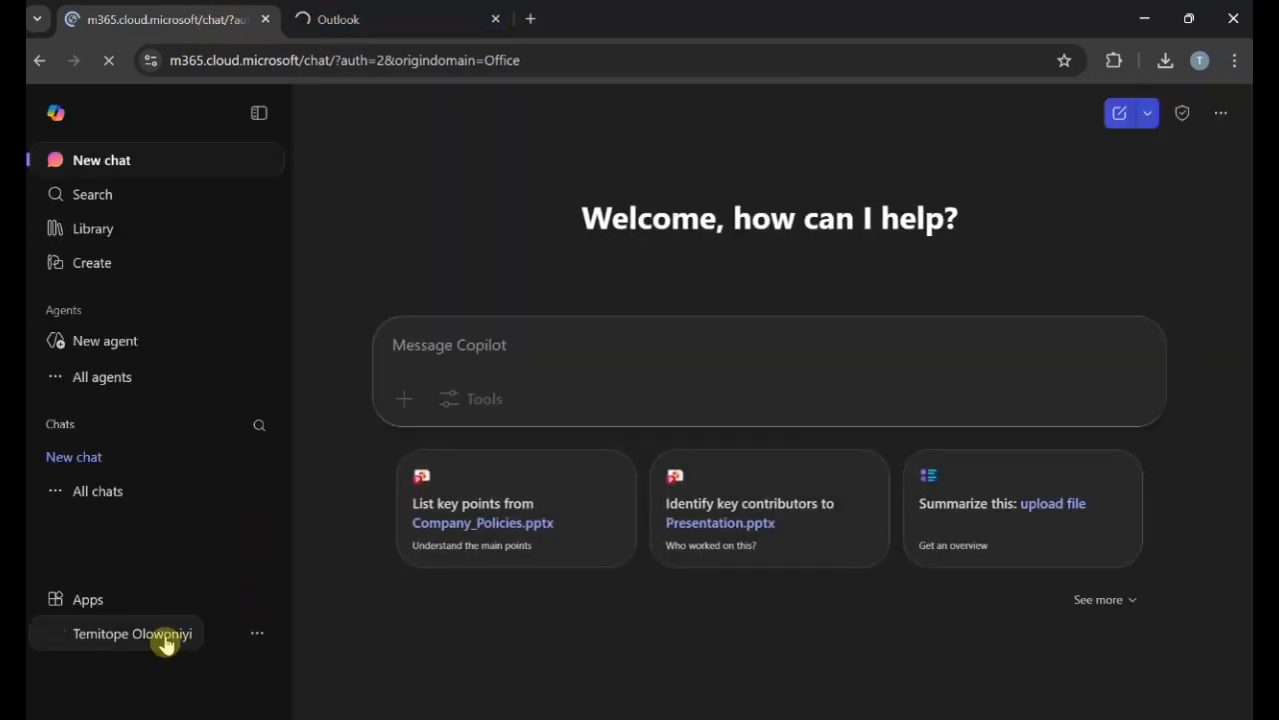
Start Outlook's sign-in, then sign out of the current account in Copilot.
click(153, 641)
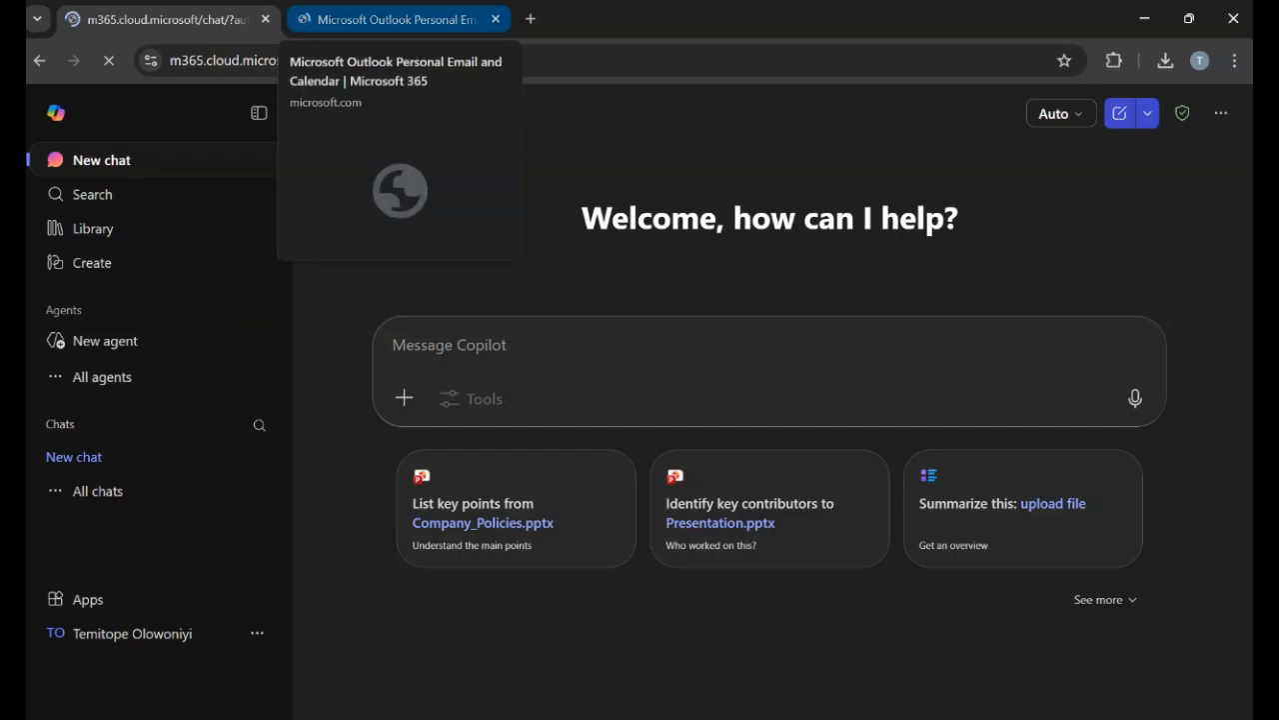
click(384, 22)
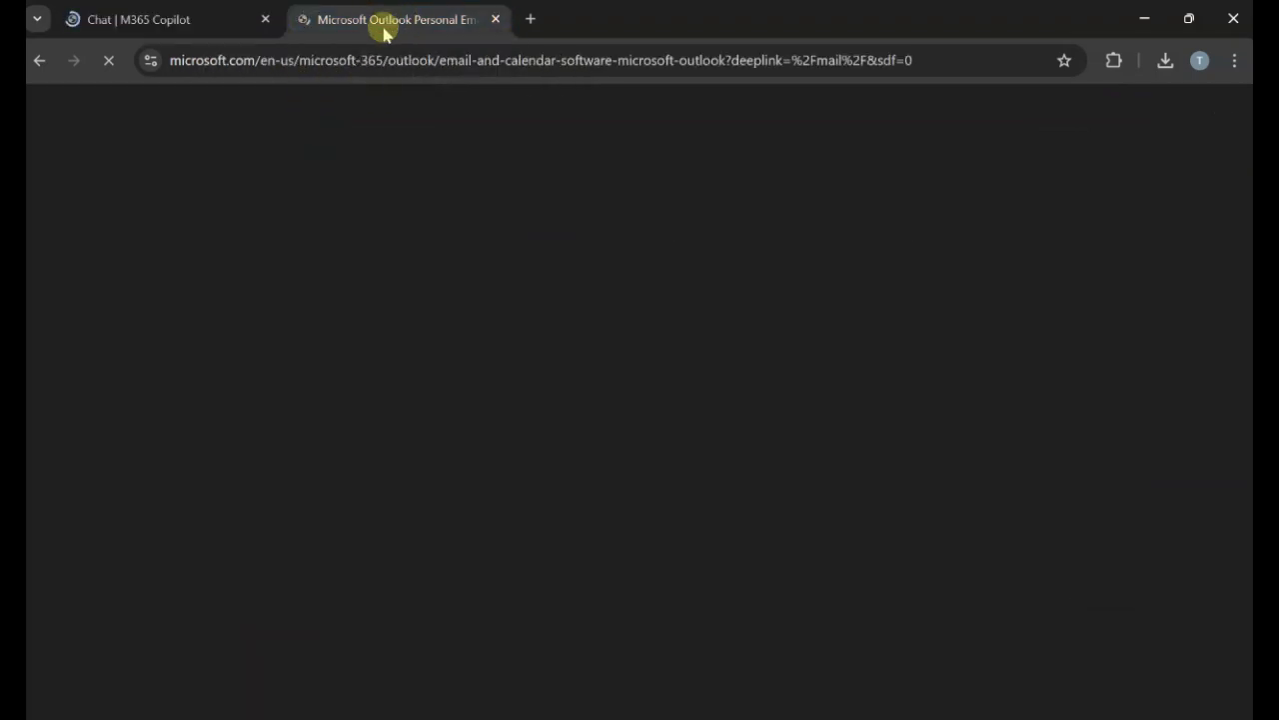
click(160, 538)
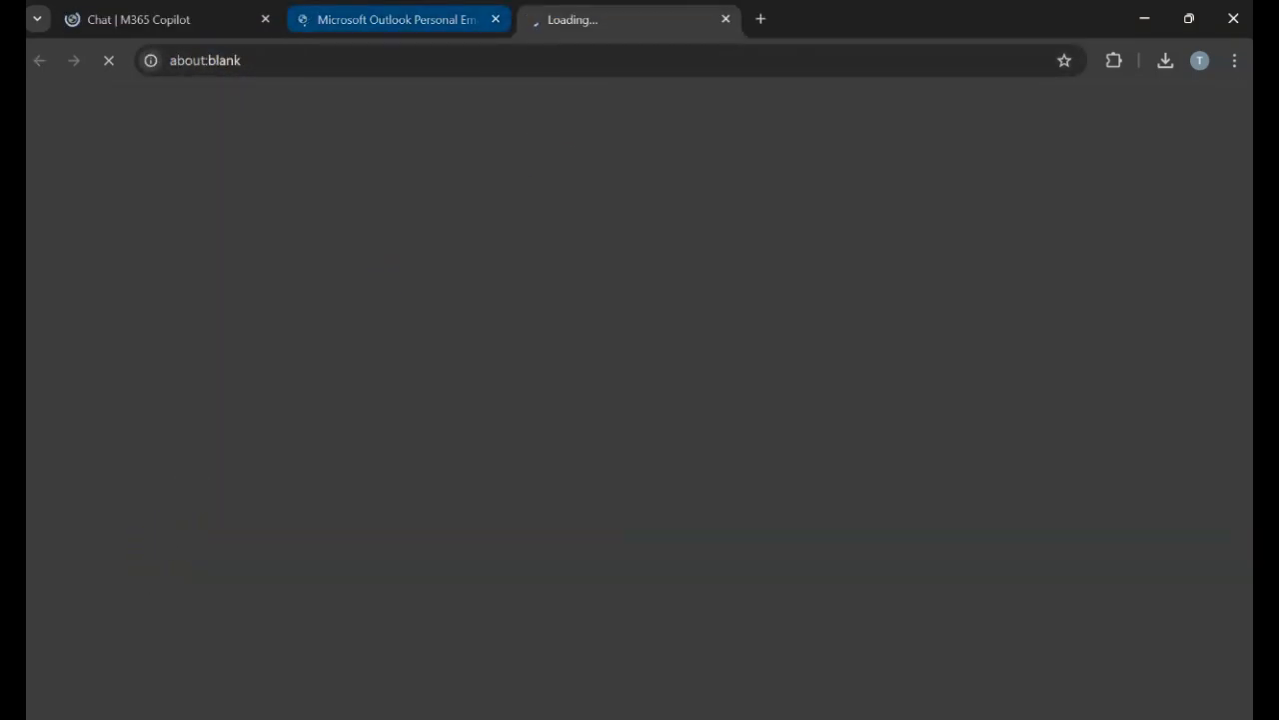
click(420, 18)
click(204, 14)
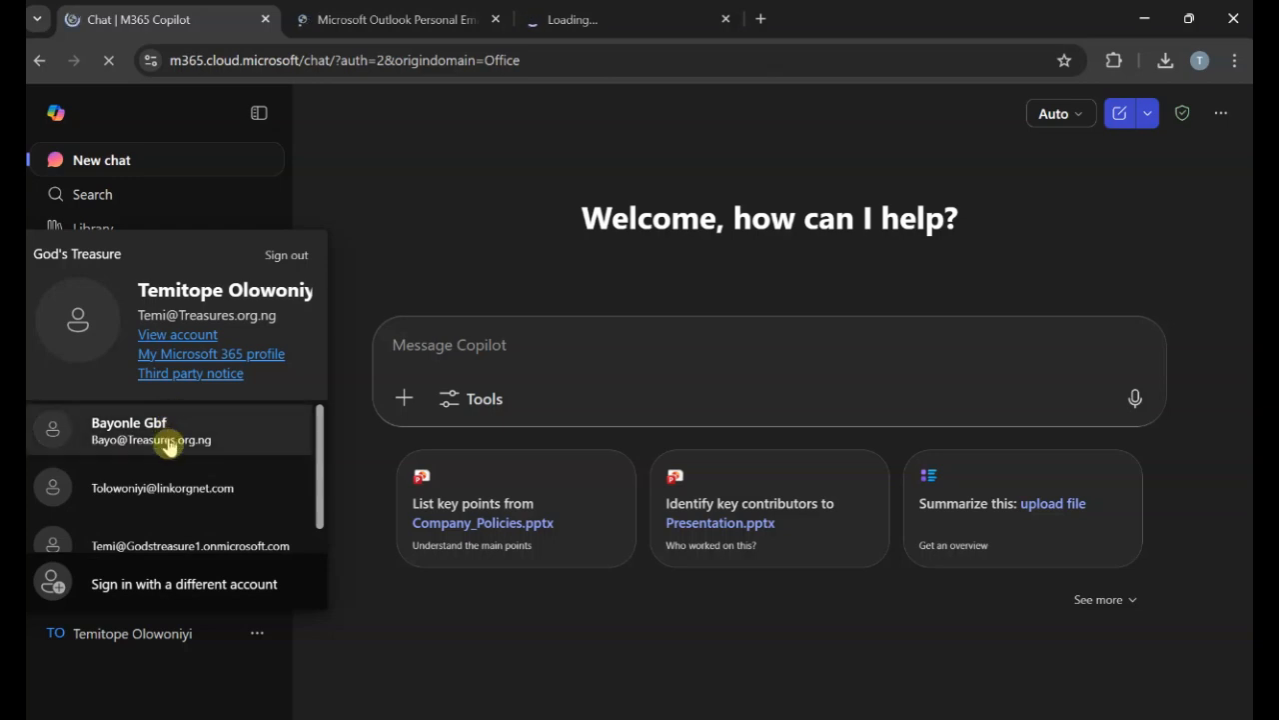
scroll(223, 462, down, 1)
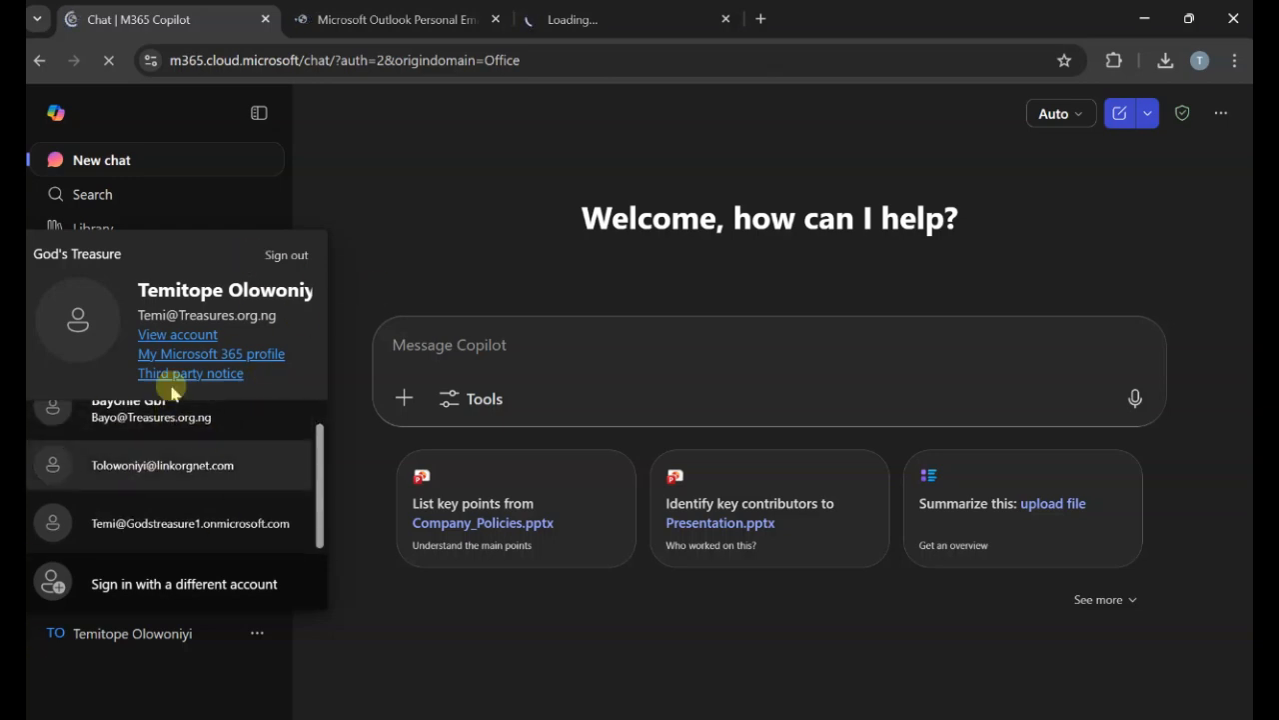
scroll(290, 515, up, 1)
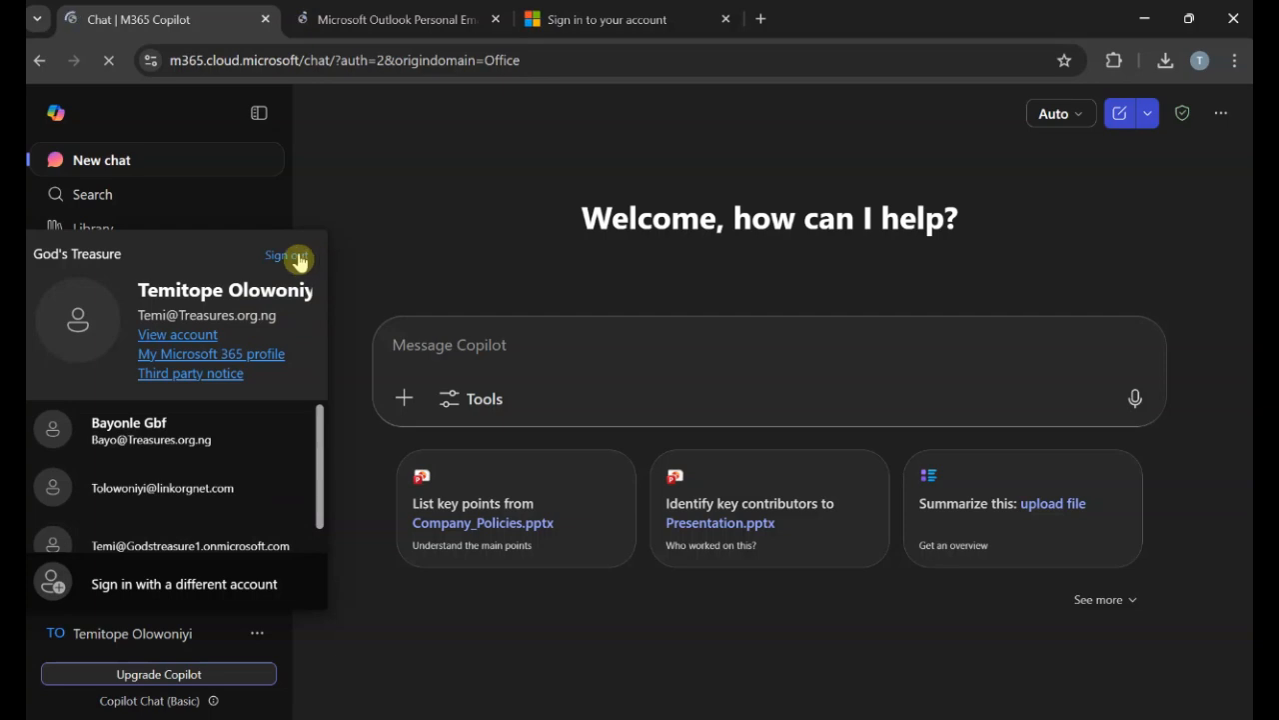
click(301, 260)
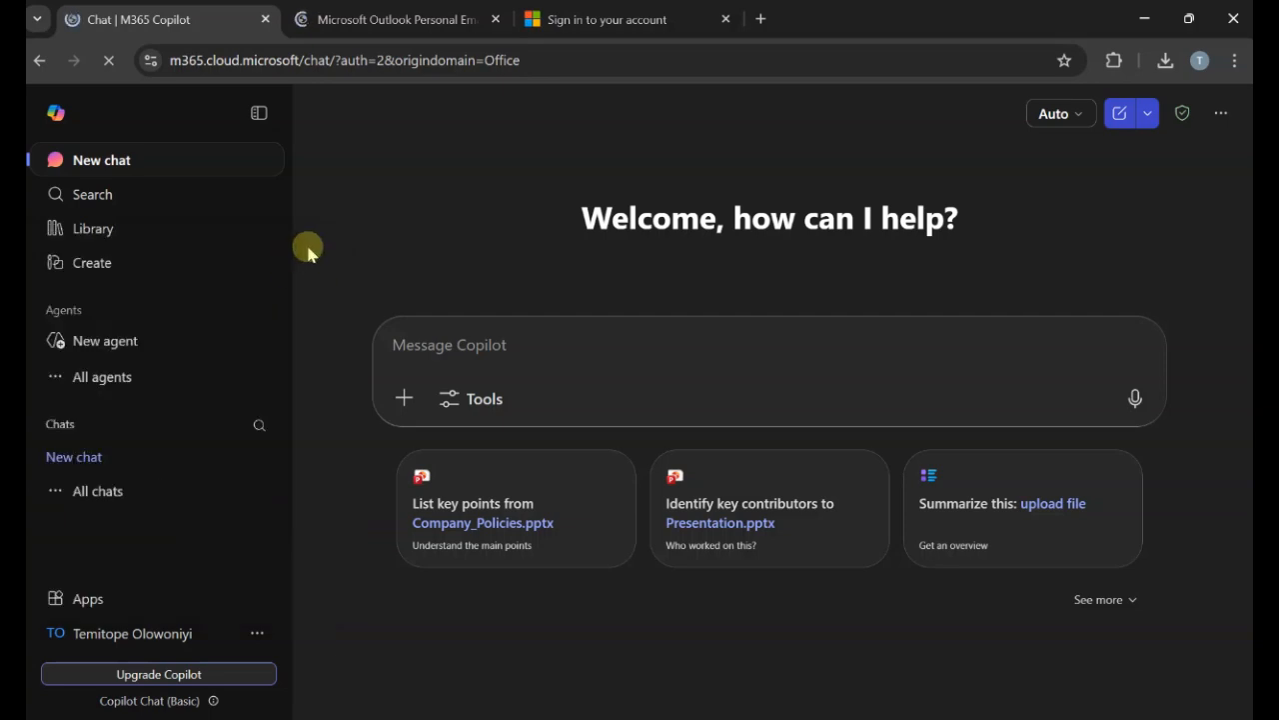
Choose Use another account and submit the test user's email address.
click(175, 632)
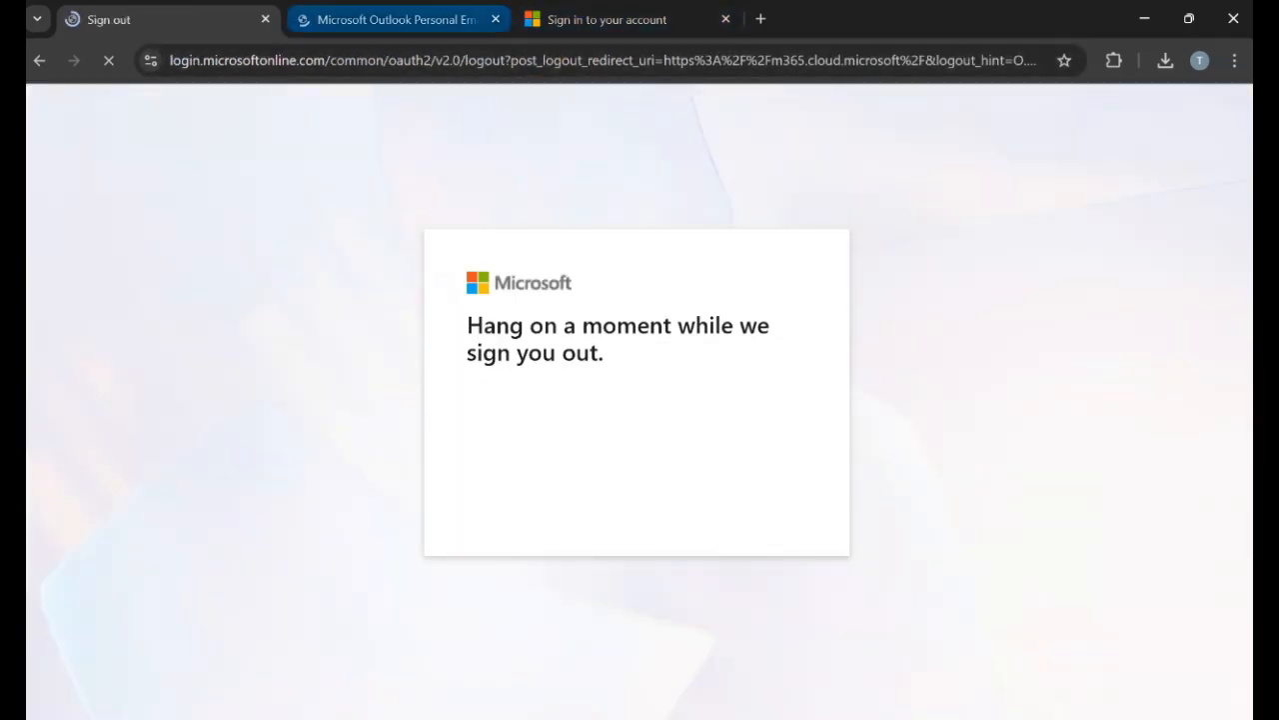
click(485, 19)
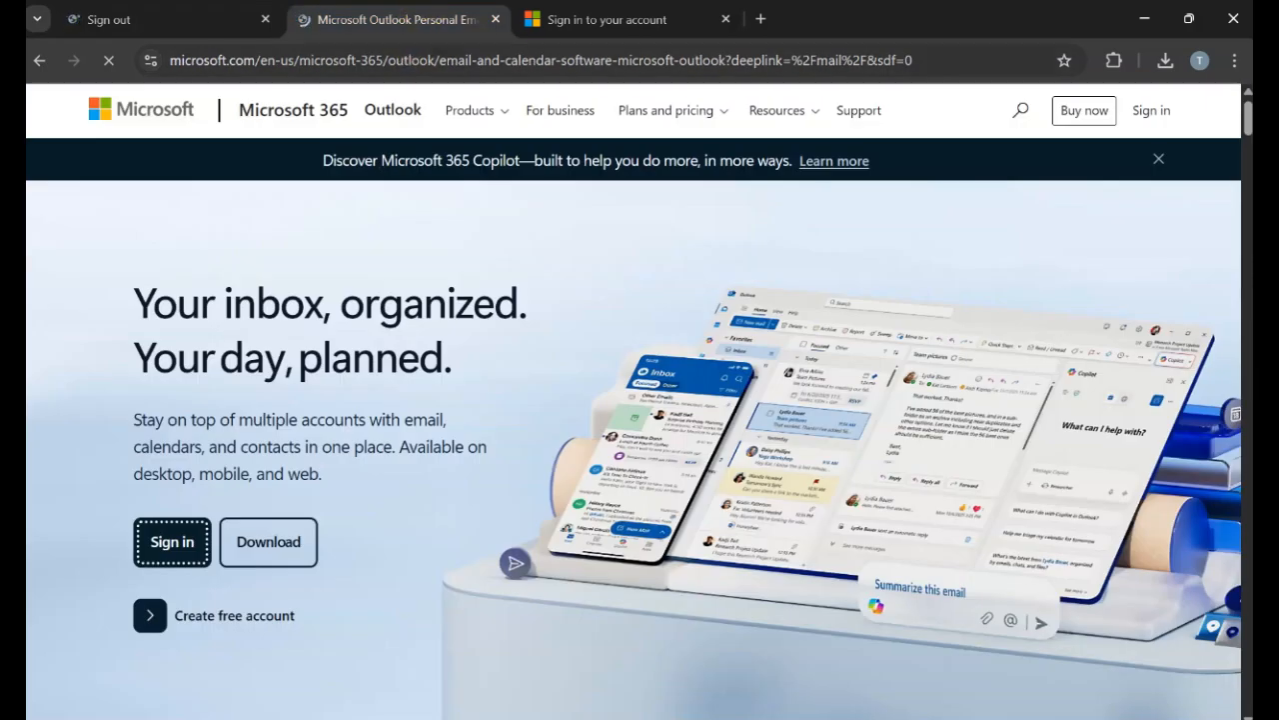
click(530, 19)
click(528, 567)
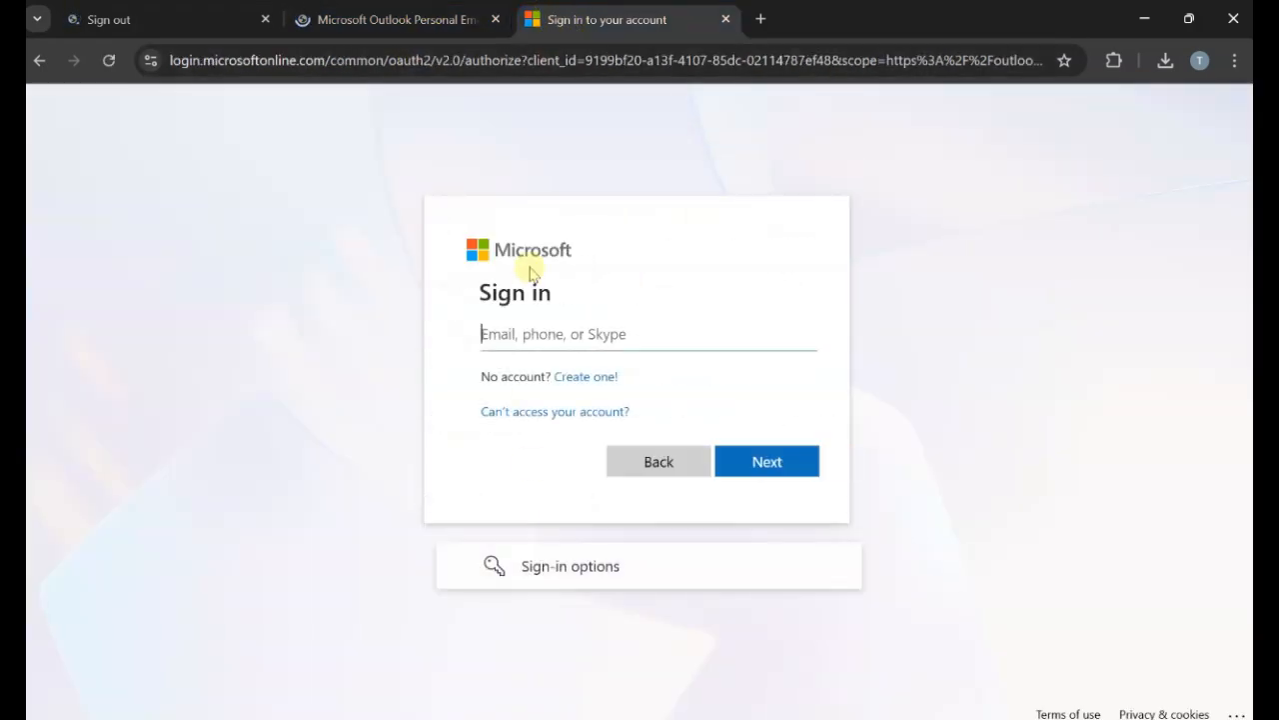
click(530, 339)
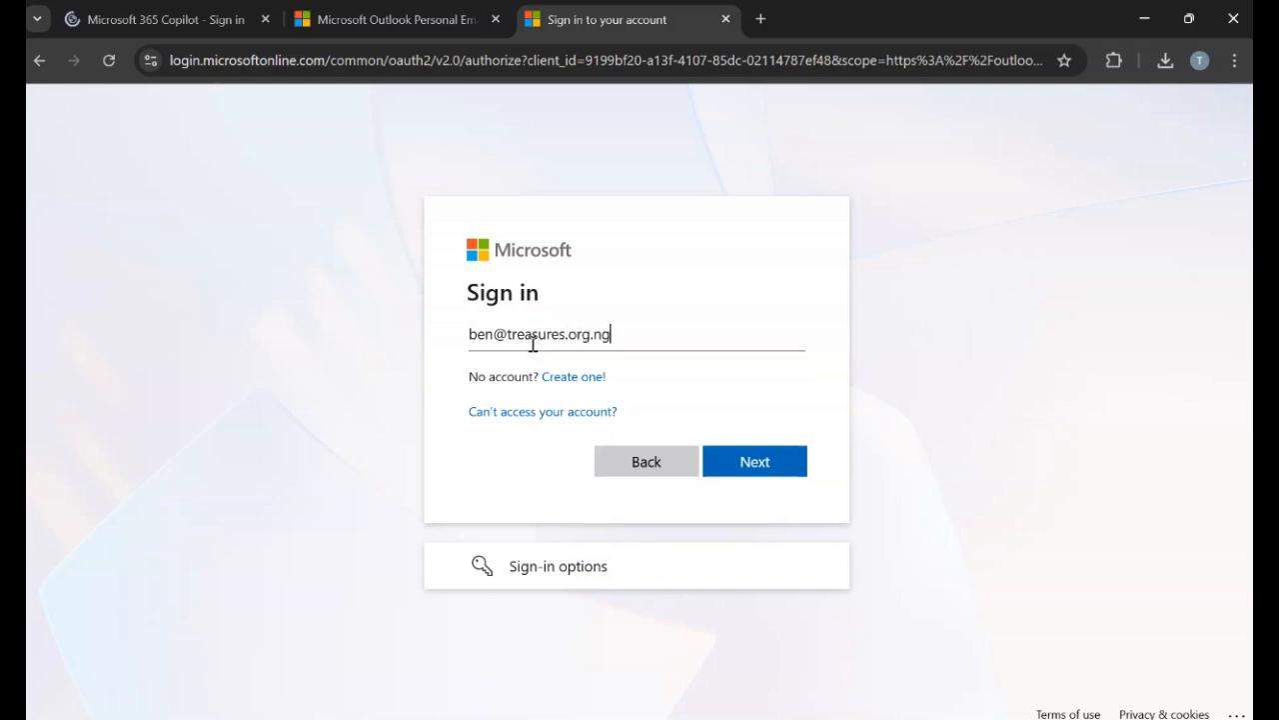
click(790, 462)
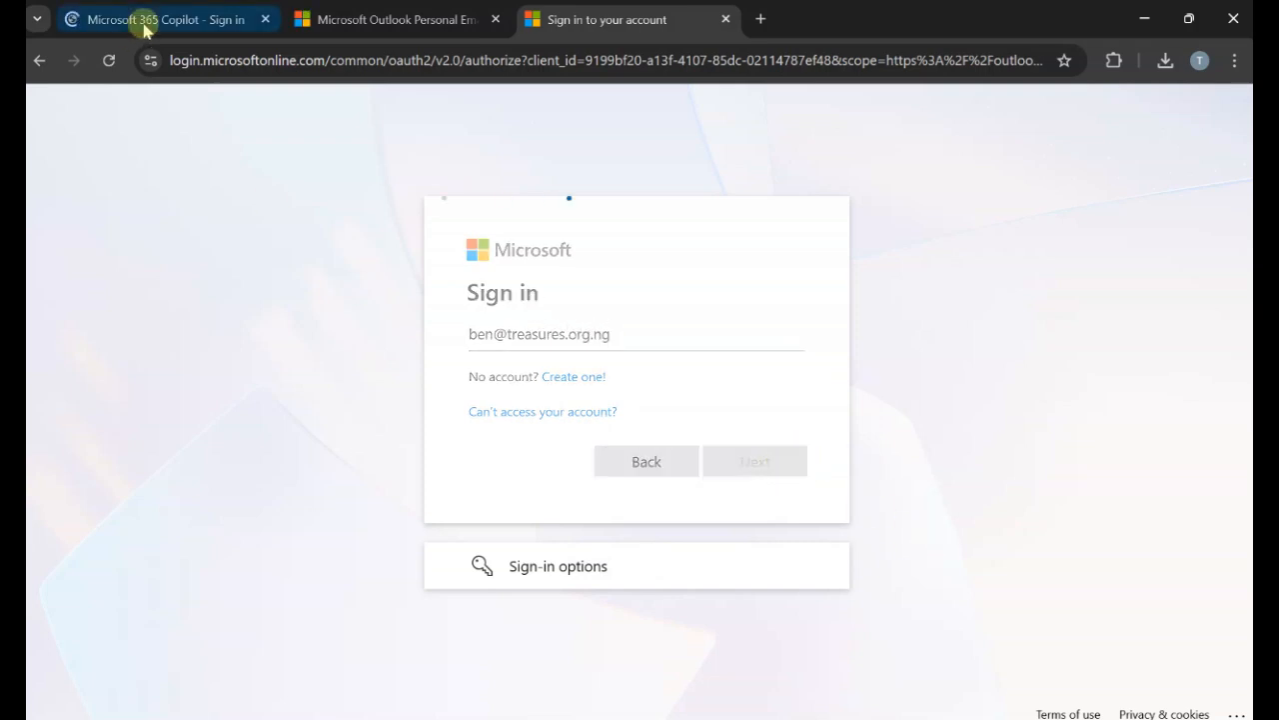
Close the Copilot and Outlook tabs, then sign in with the test user's password.
click(155, 19)
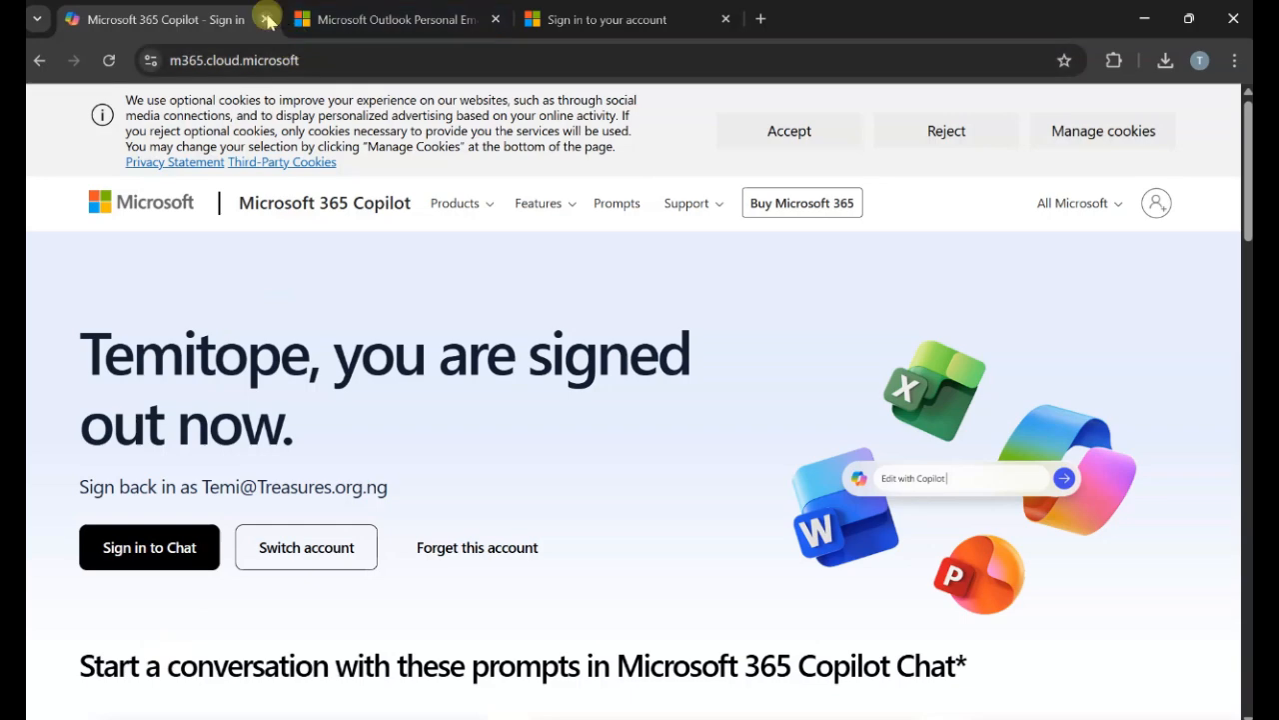
click(266, 19)
click(266, 19)
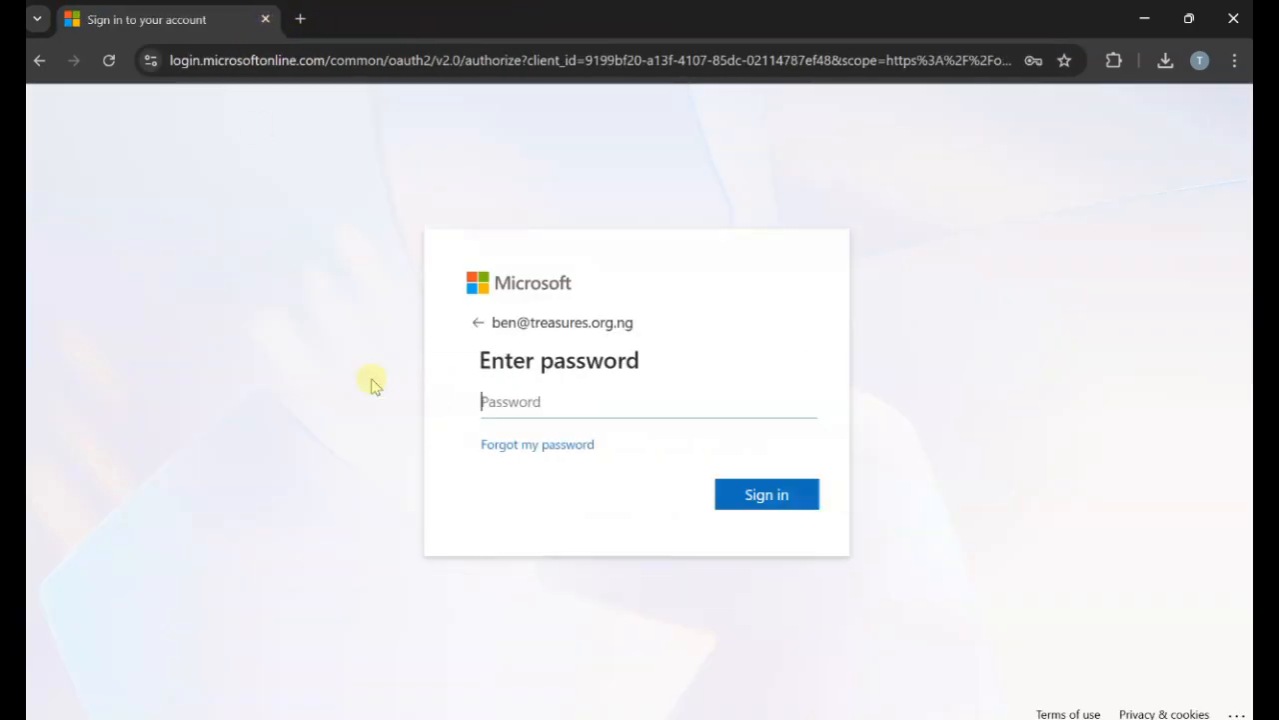
click(535, 398)
text(••••)
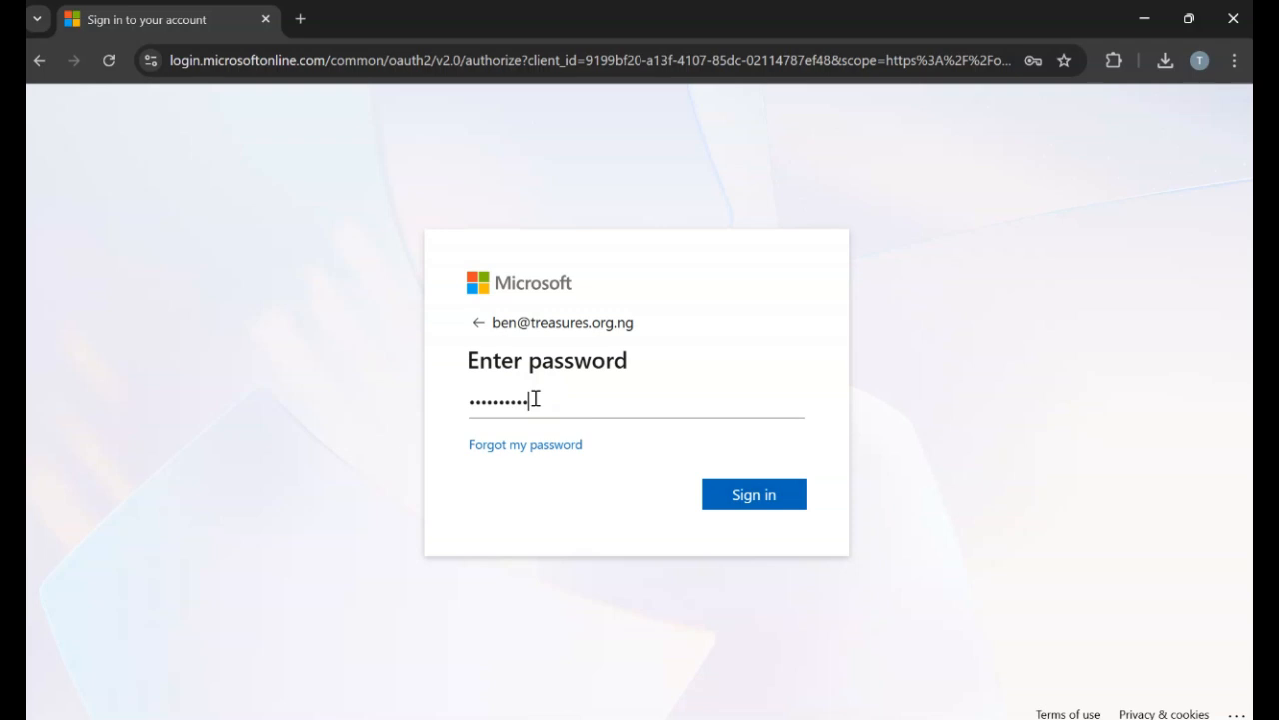
click(749, 494)
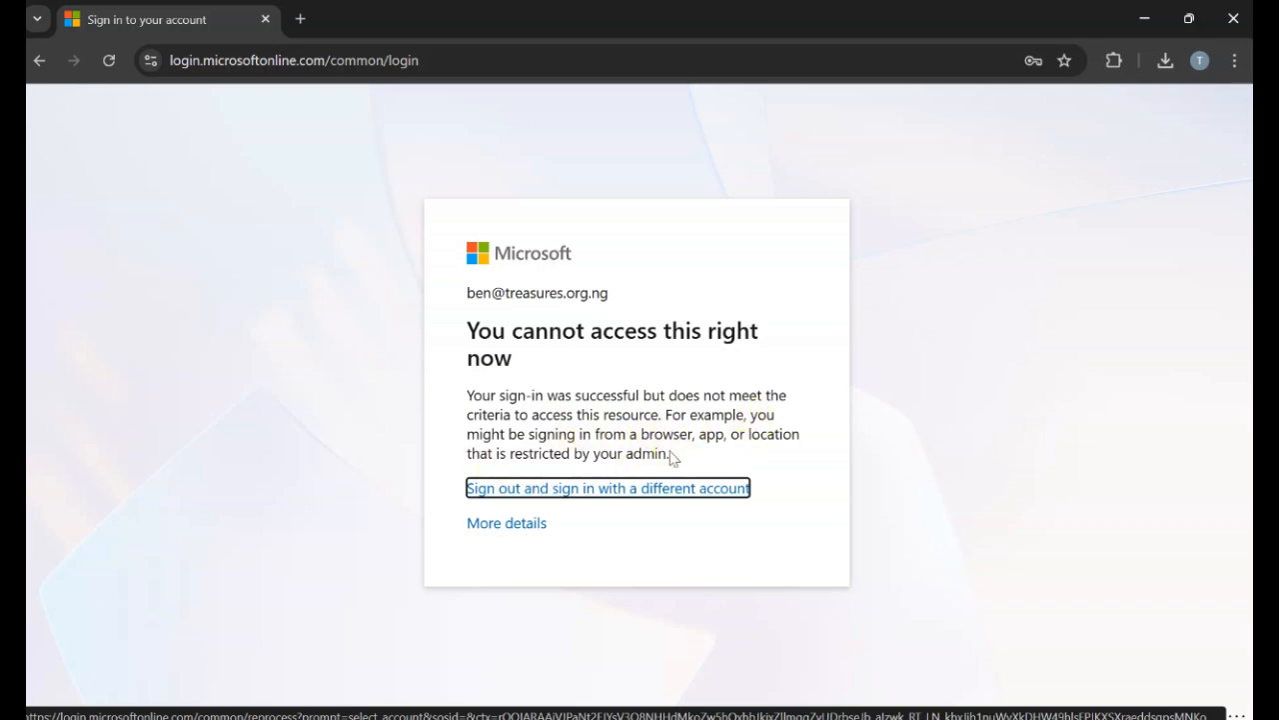
Open VeePN's location list and expand USA to show Oregon and Virginia.
click(1107, 66)
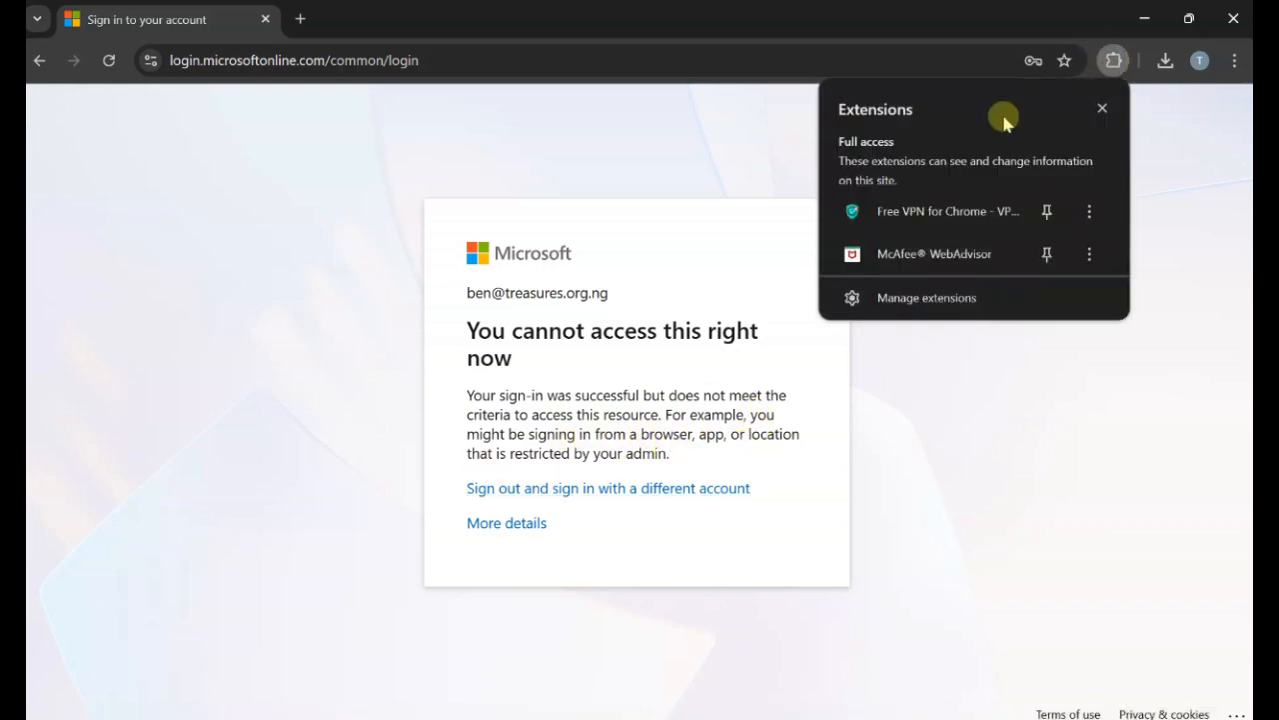
click(966, 208)
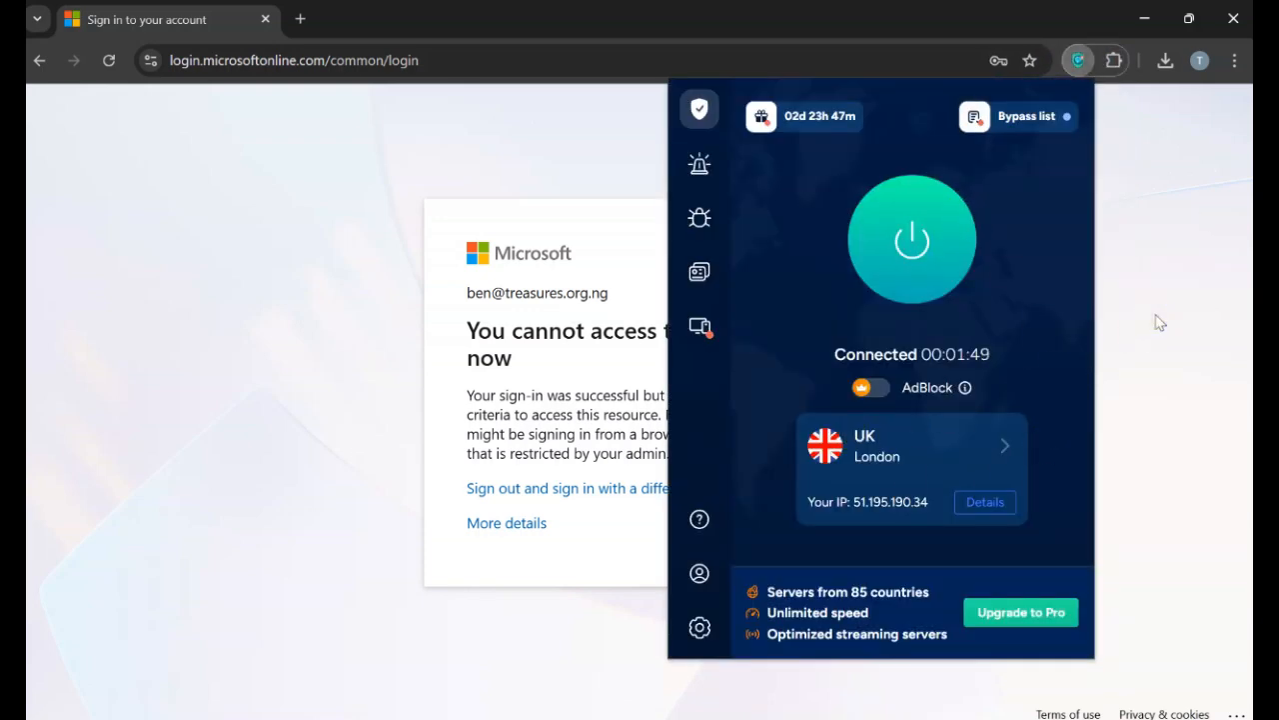
click(969, 457)
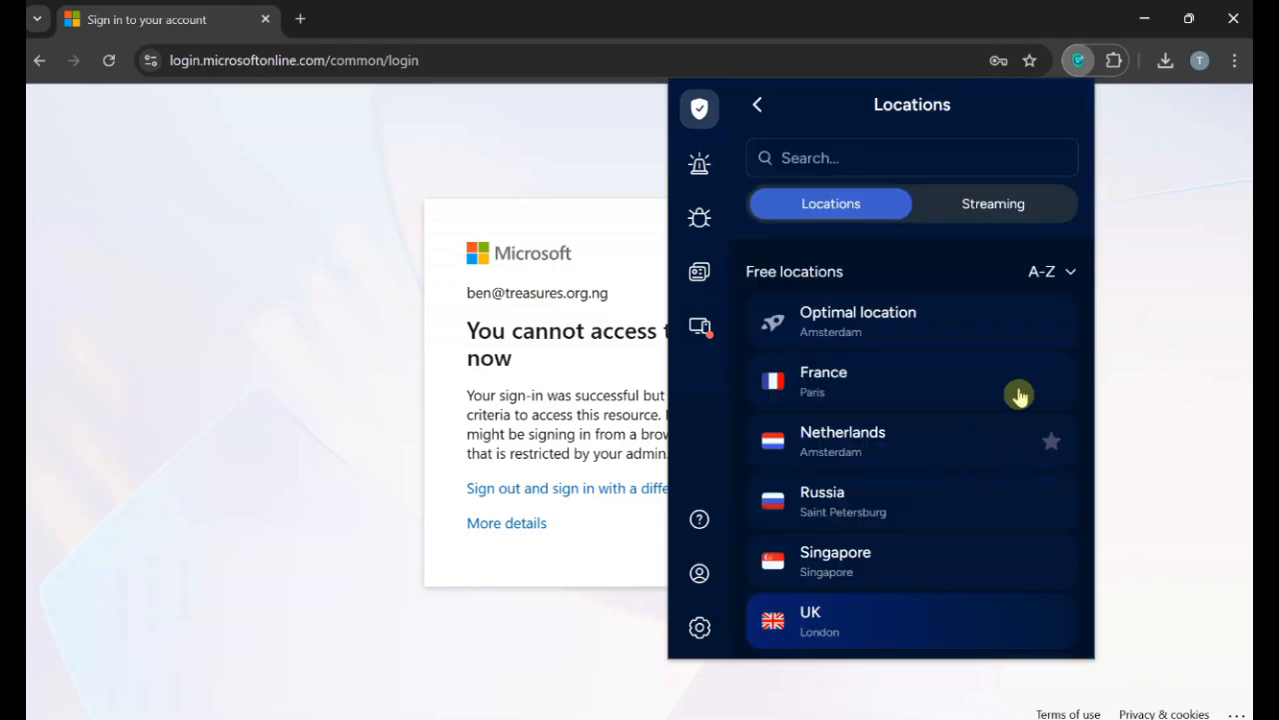
scroll(969, 462, down, 2)
click(828, 484)
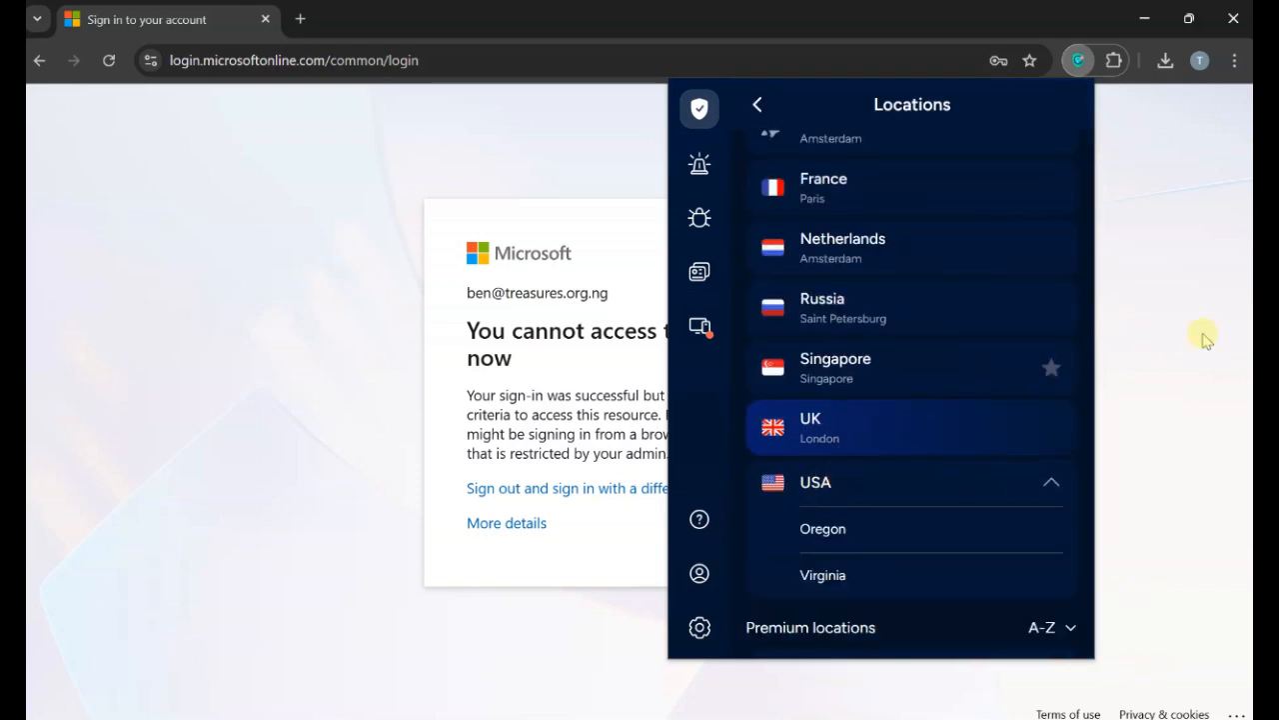
scroll(894, 342, down, 3)
scroll(808, 417, up, 2)
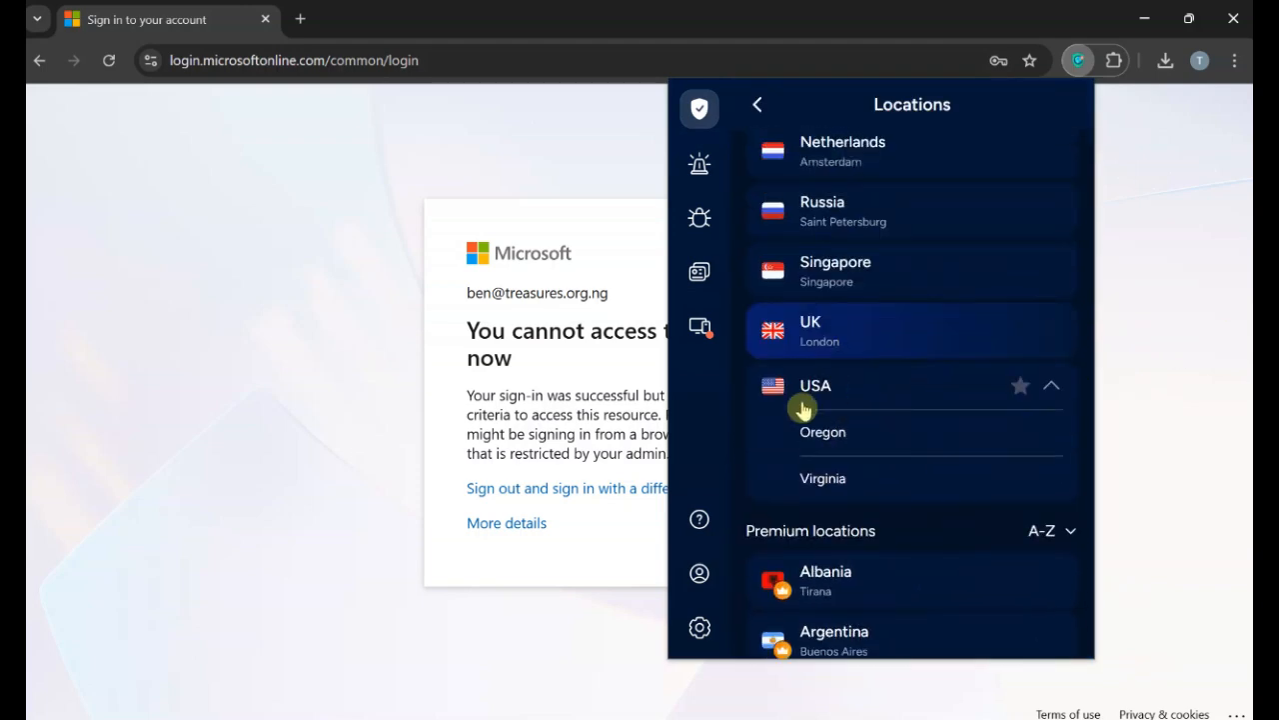
click(805, 392)
click(809, 391)
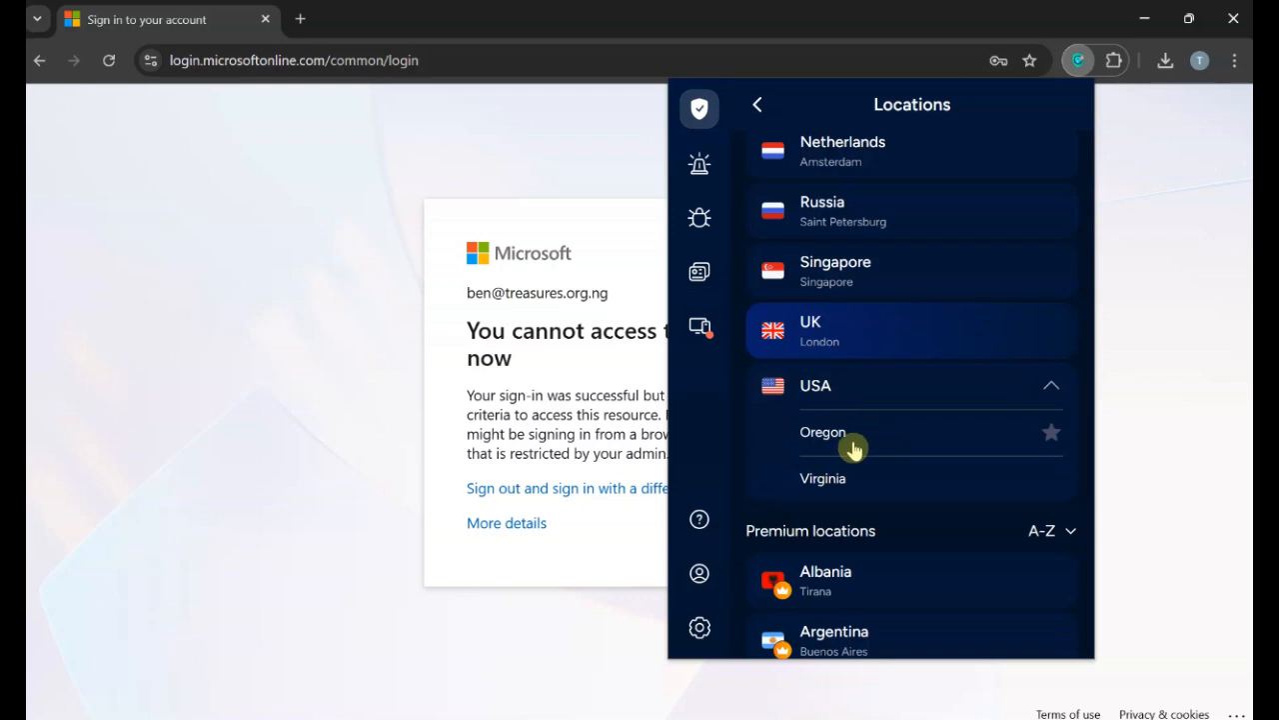
click(824, 390)
click(834, 391)
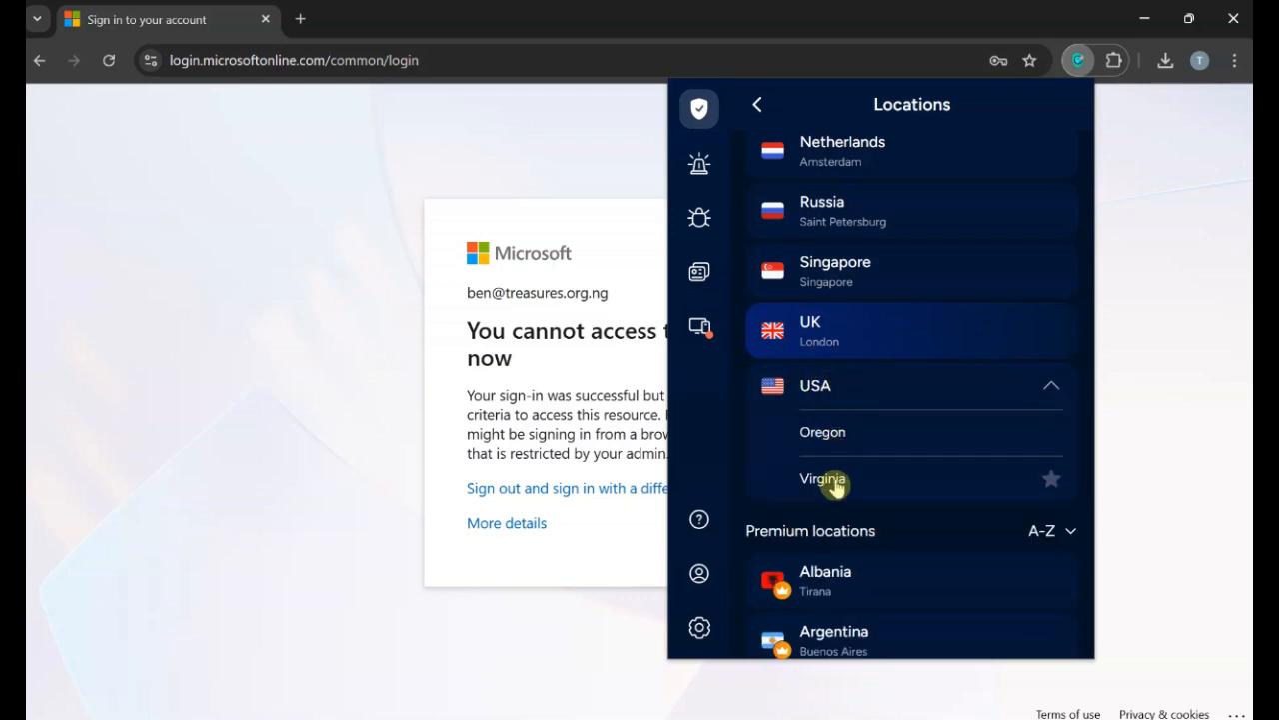
Connect through USA, Virginia and reload the blocked Microsoft sign-in page.
click(828, 479)
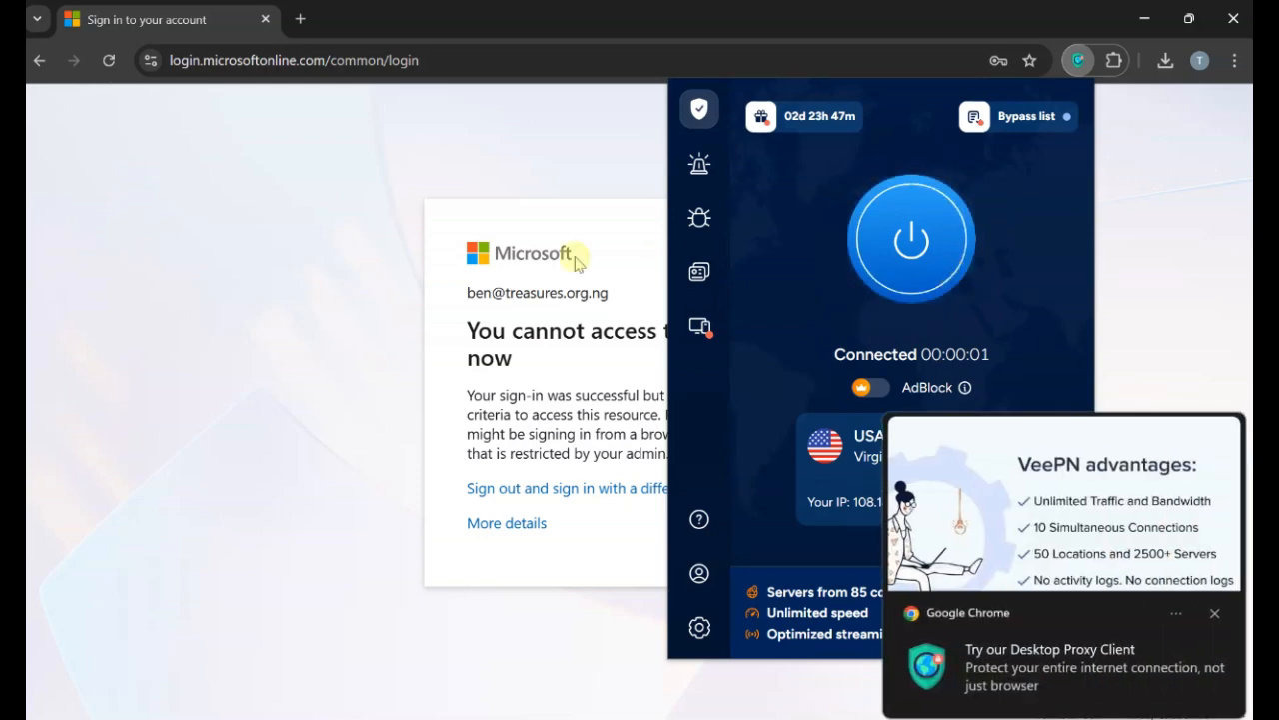
click(1214, 613)
click(110, 60)
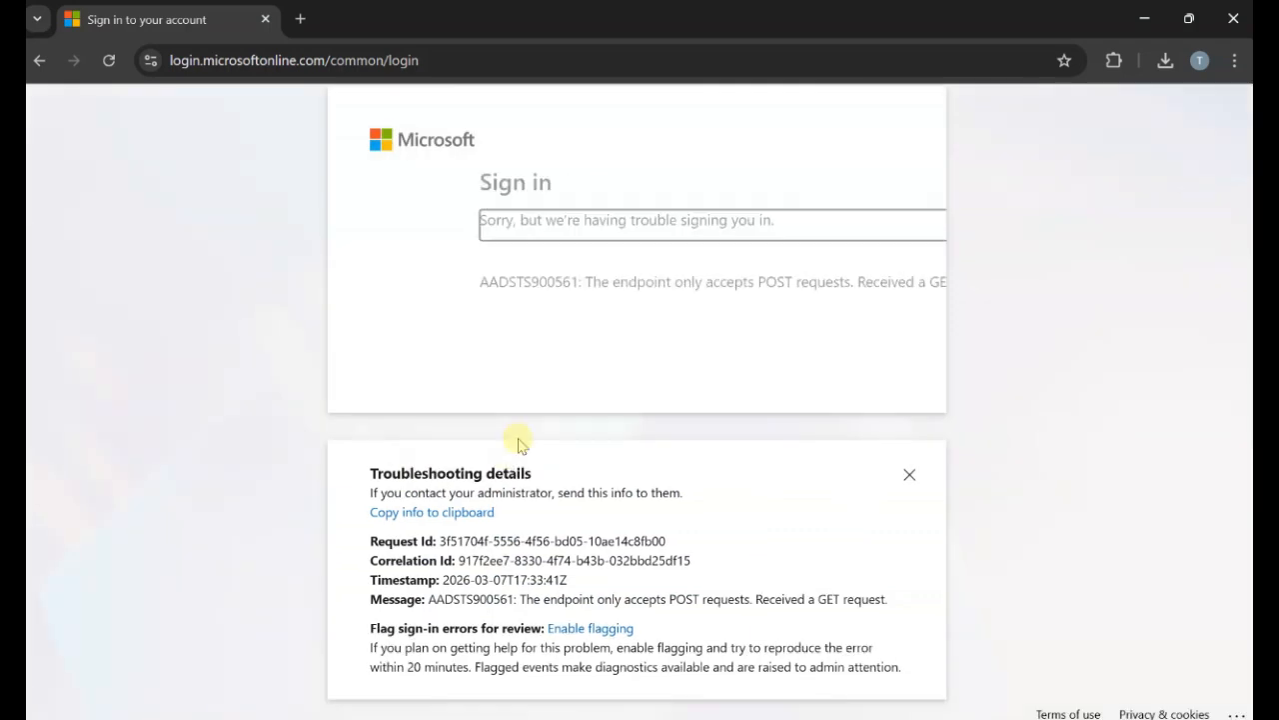
Open Outlook on the web in a new tab and close the failed sign-in tab.
click(300, 19)
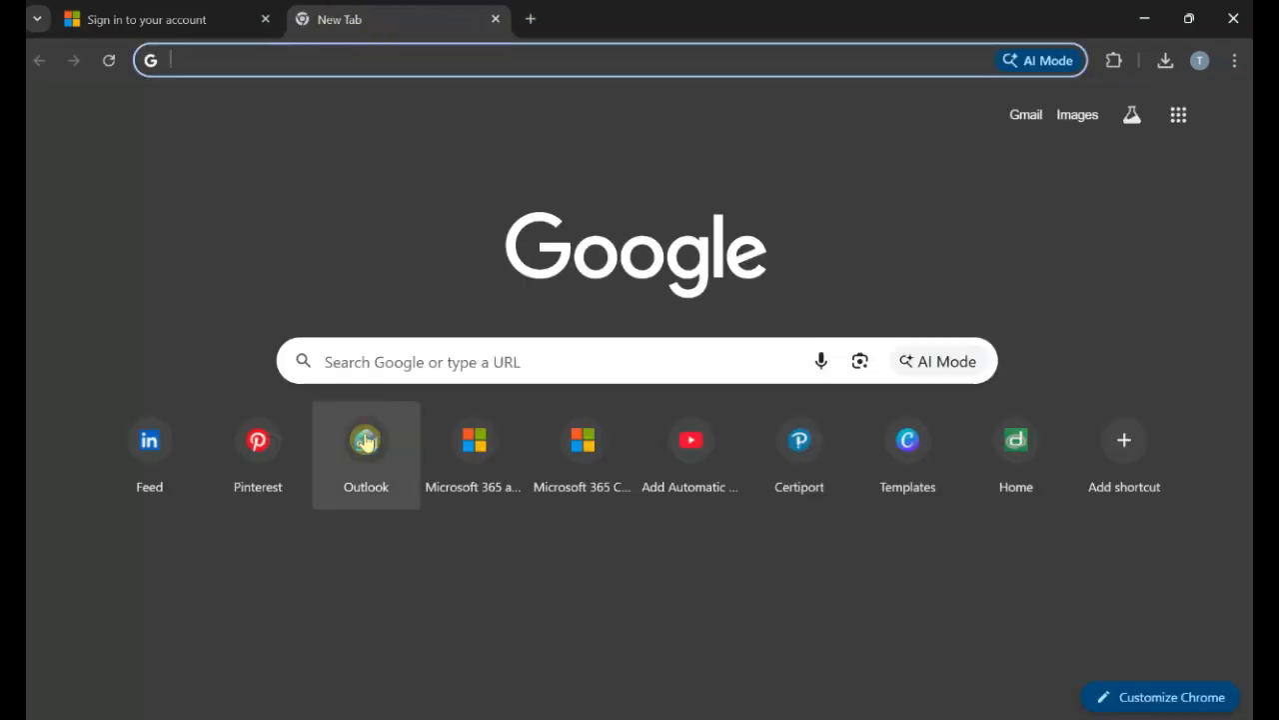
click(366, 443)
click(265, 19)
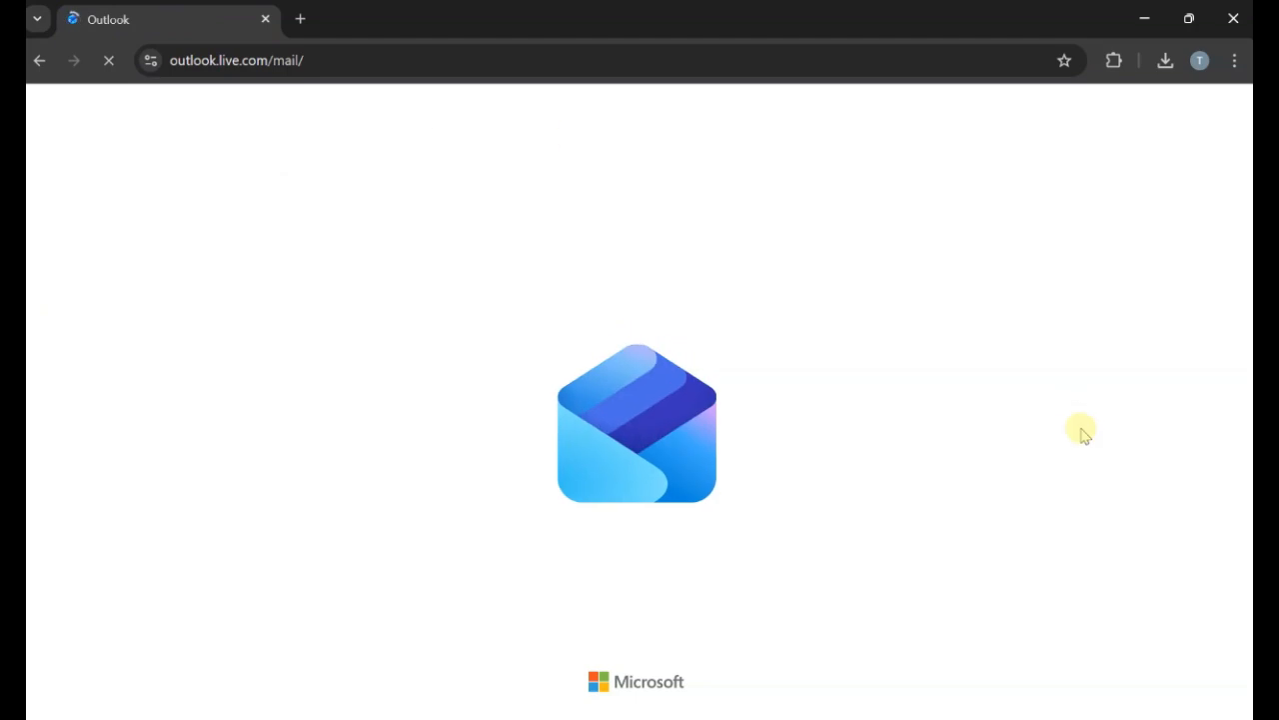
Check the VeePN connection, then start signing in to Outlook.
click(1113, 60)
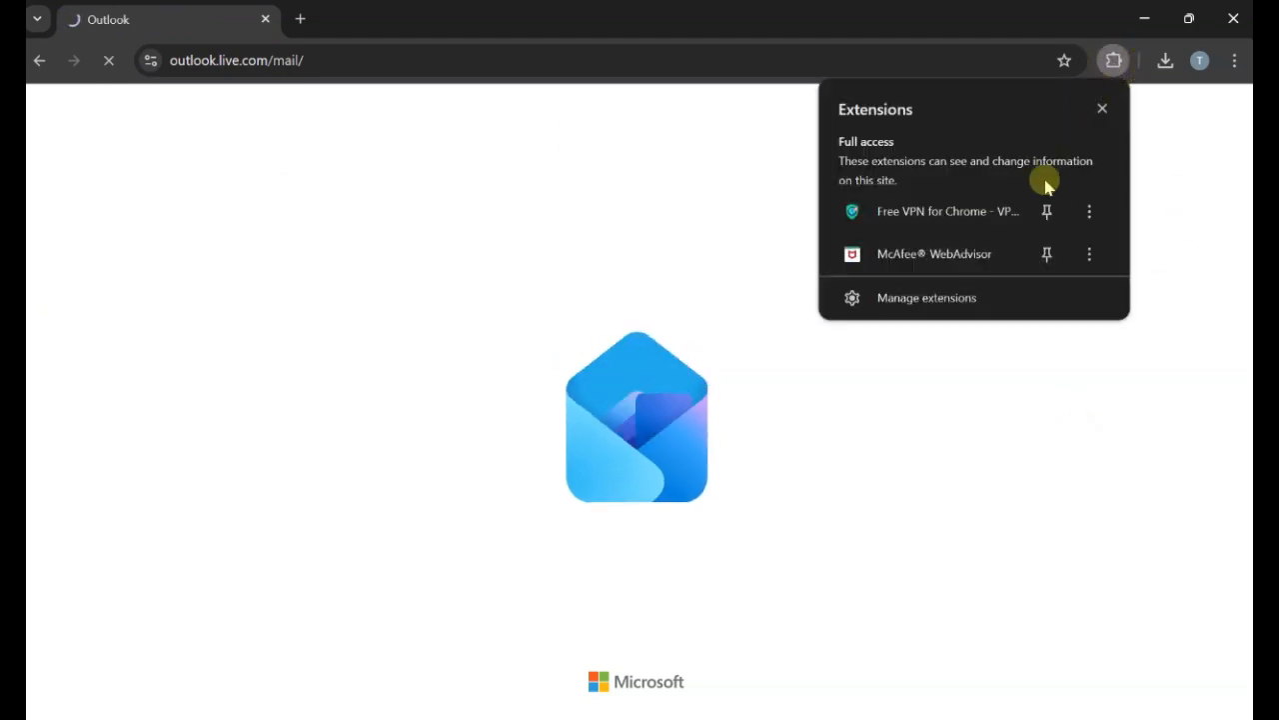
click(944, 229)
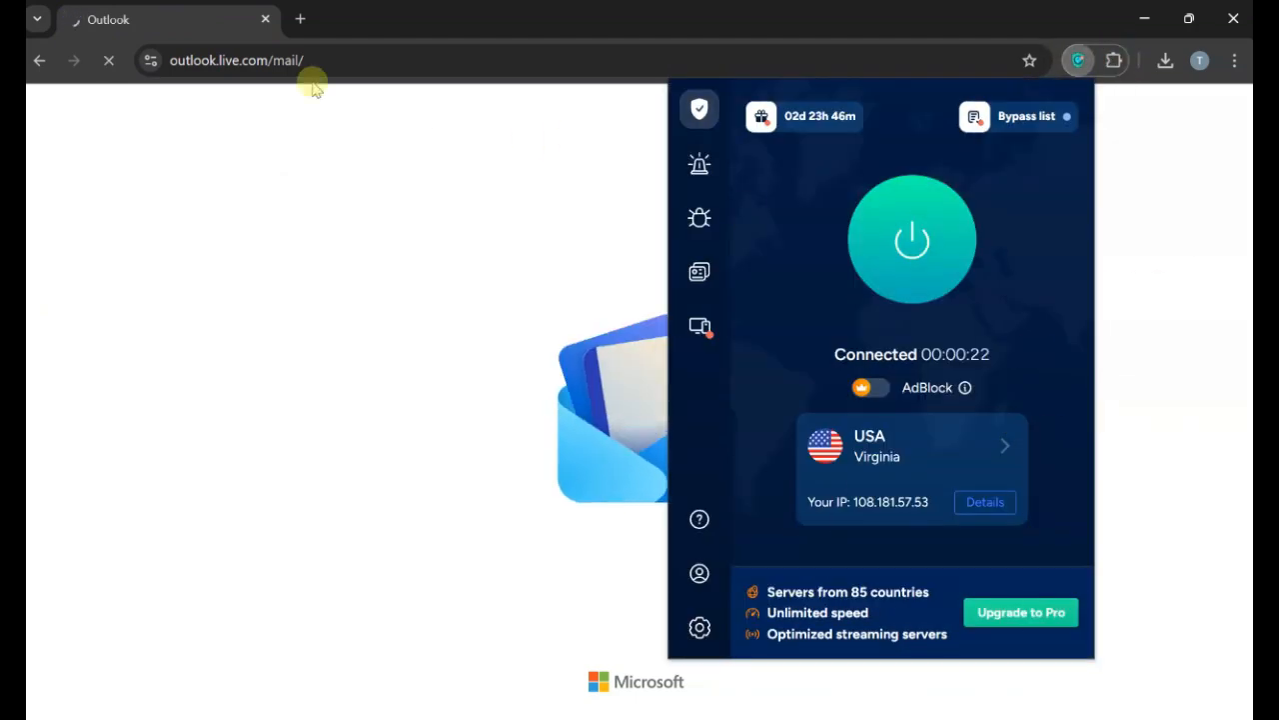
click(278, 256)
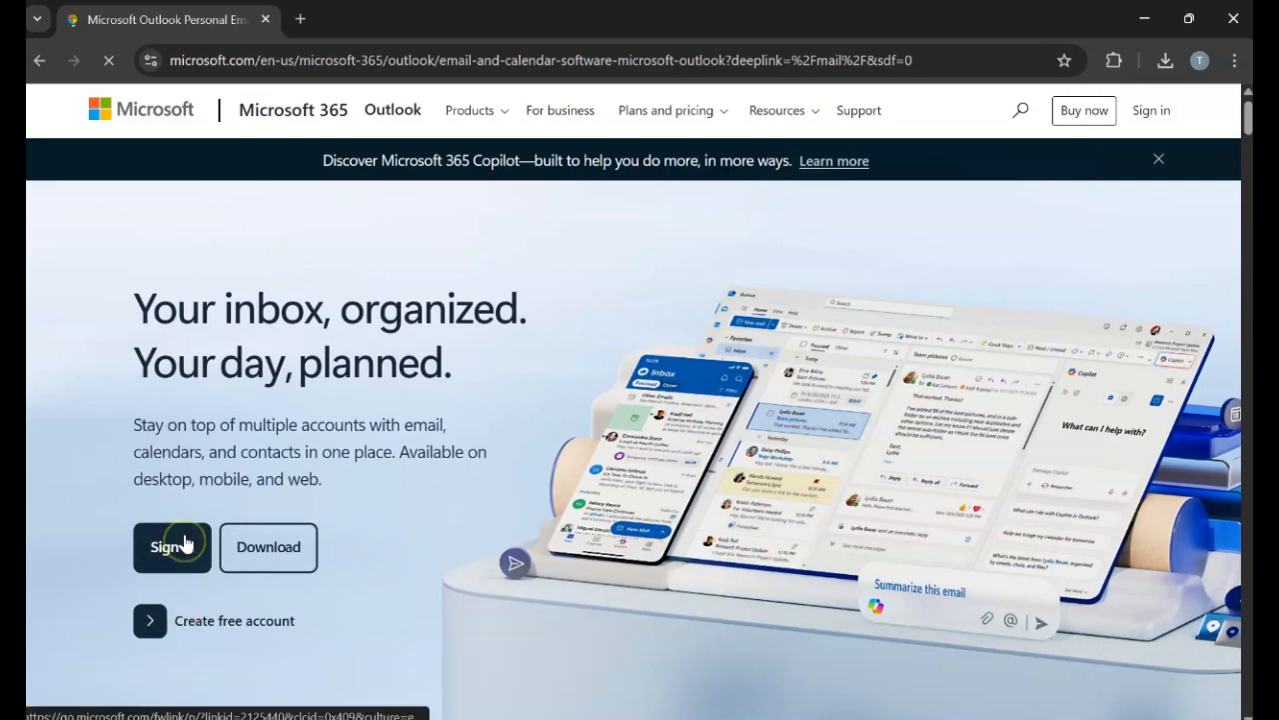
click(435, 238)
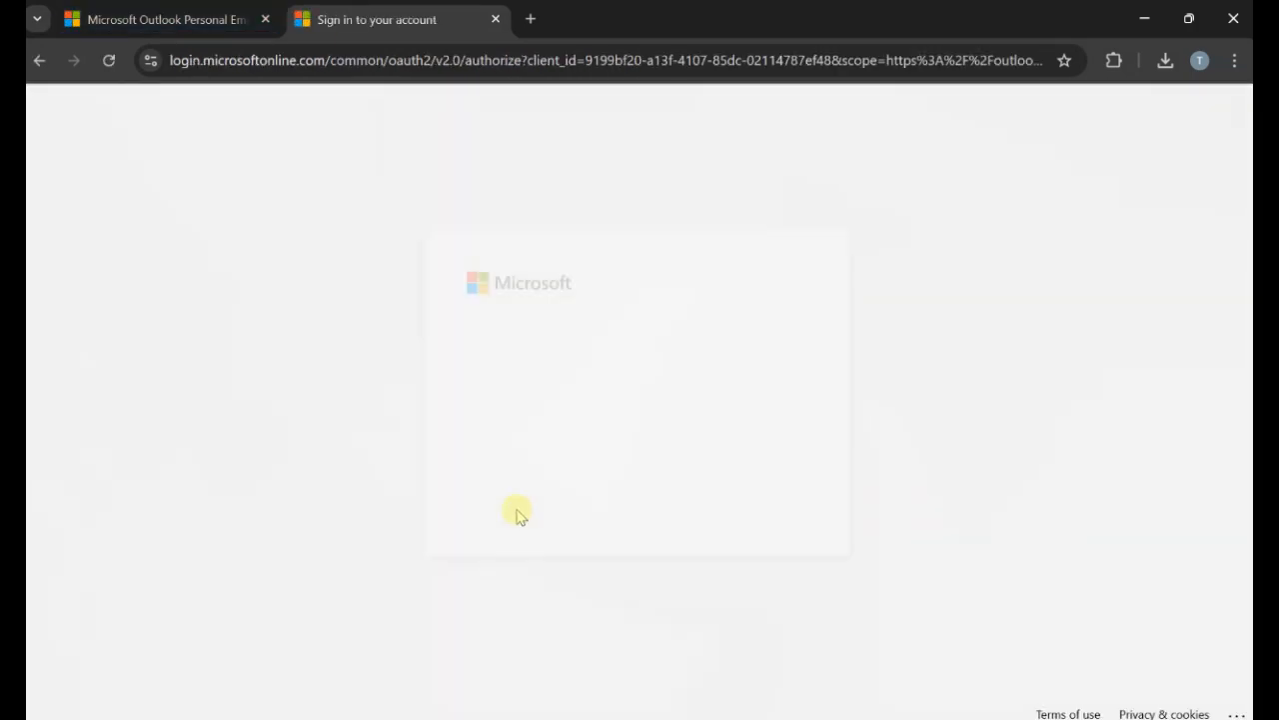
Sign the test user into Outlook, confirm VeePN shows USA Virginia, and minimize the window.
click(658, 572)
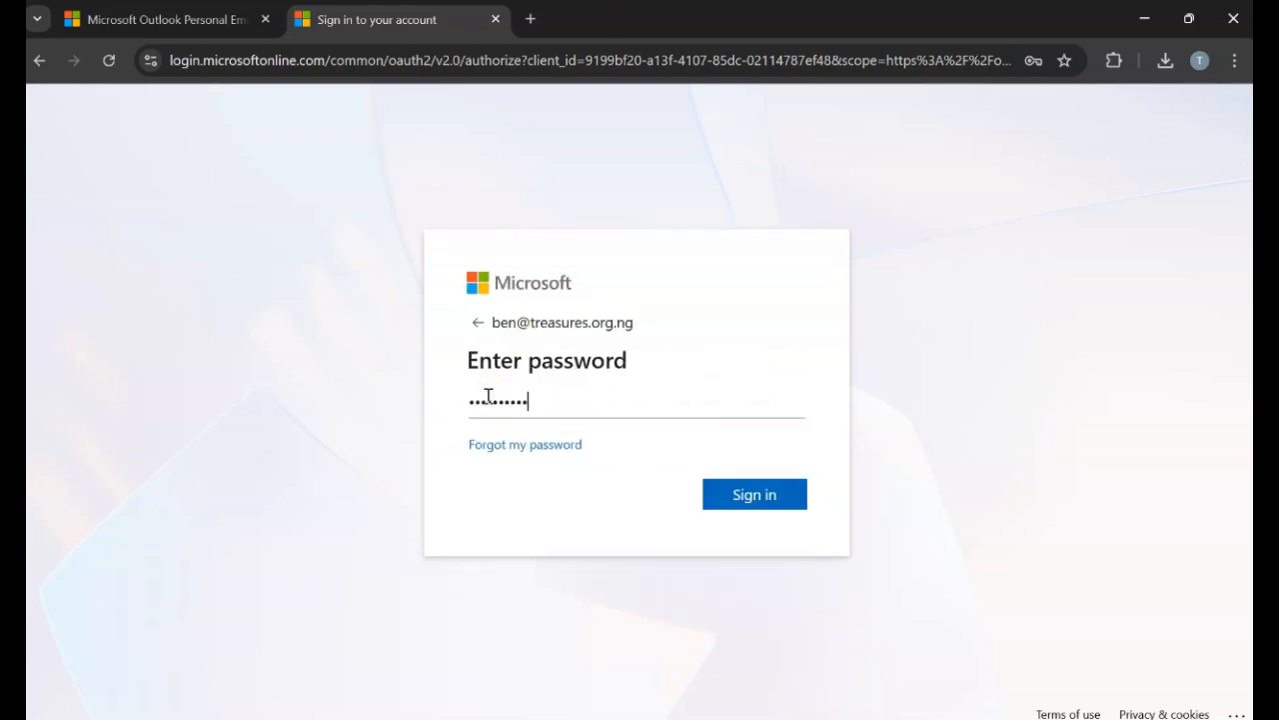
click(756, 494)
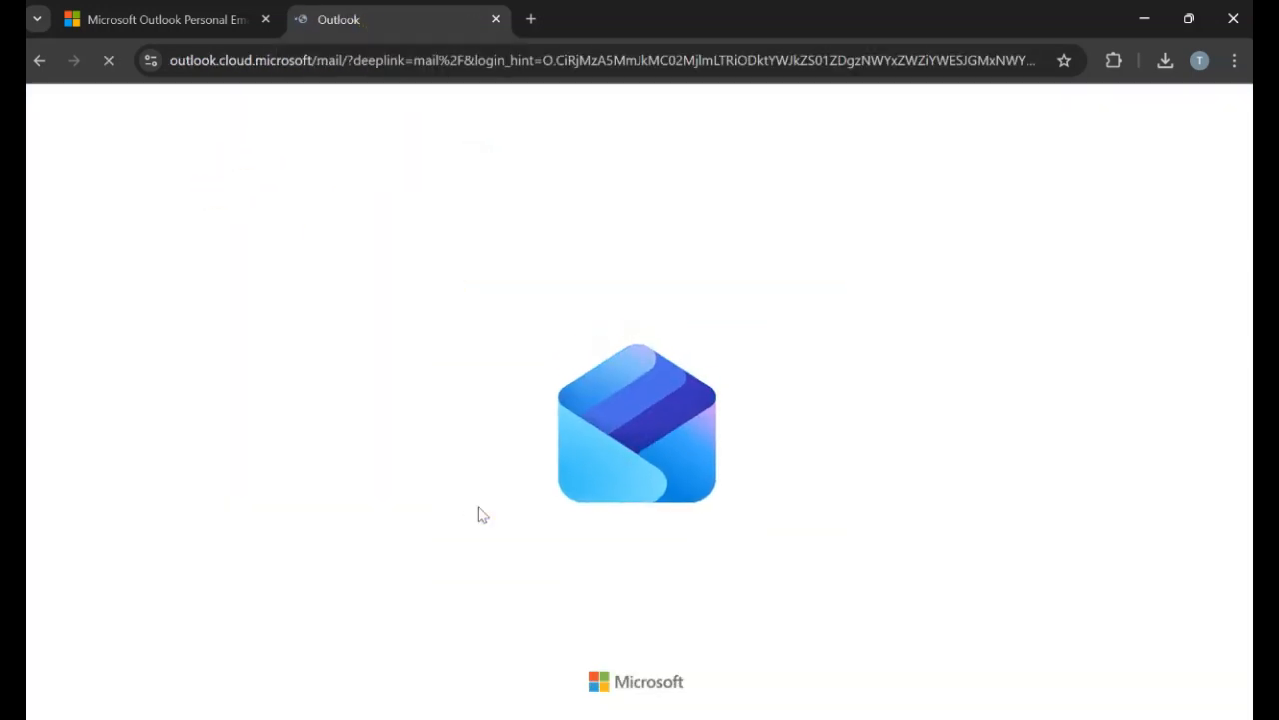
click(1111, 60)
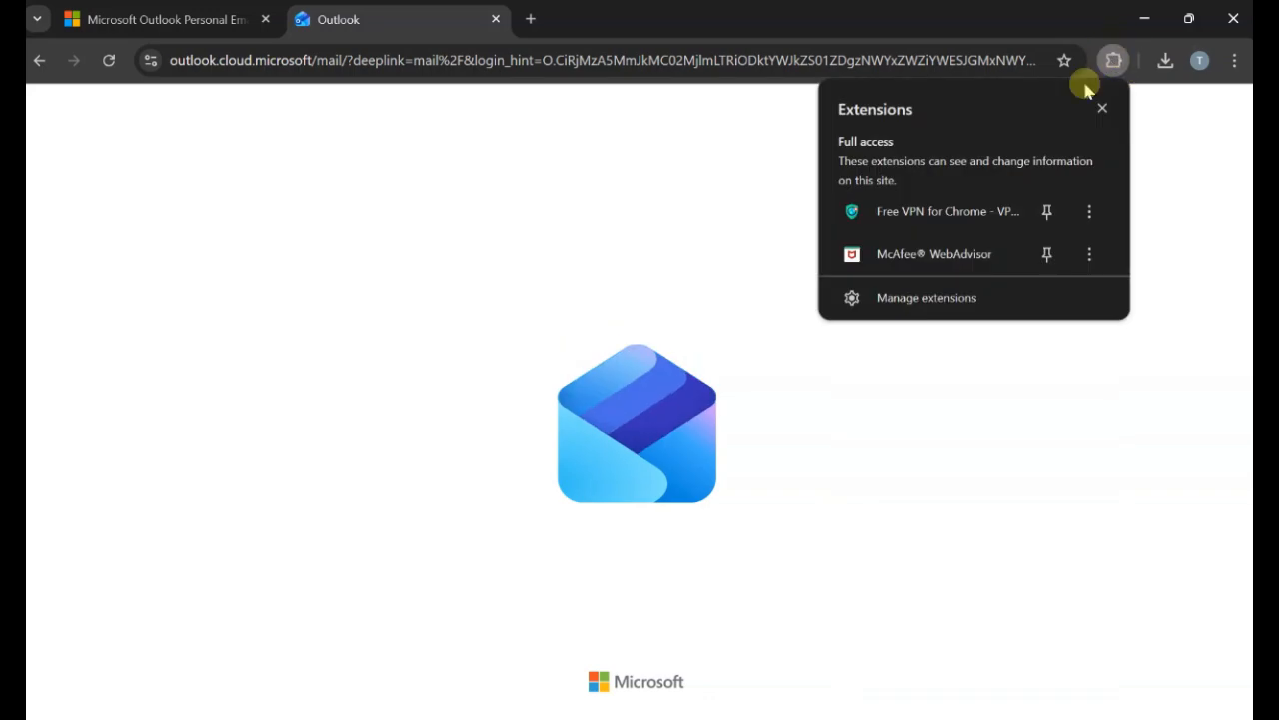
click(908, 209)
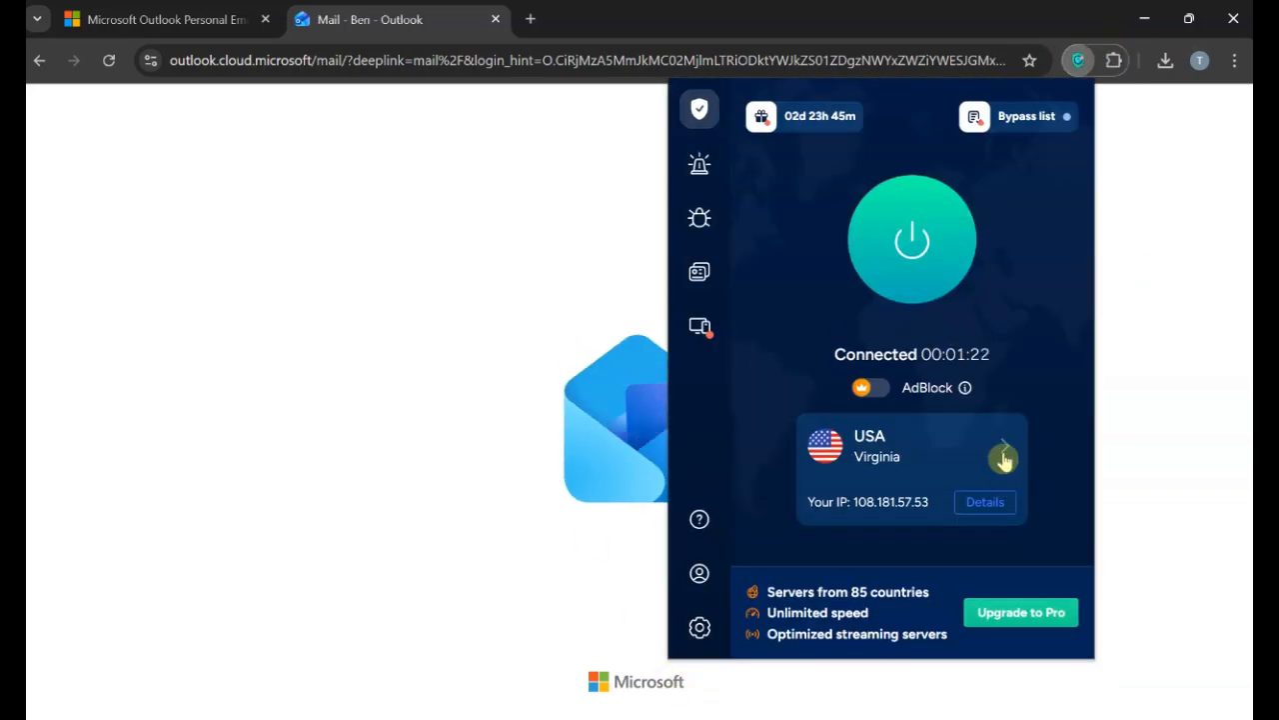
click(1003, 455)
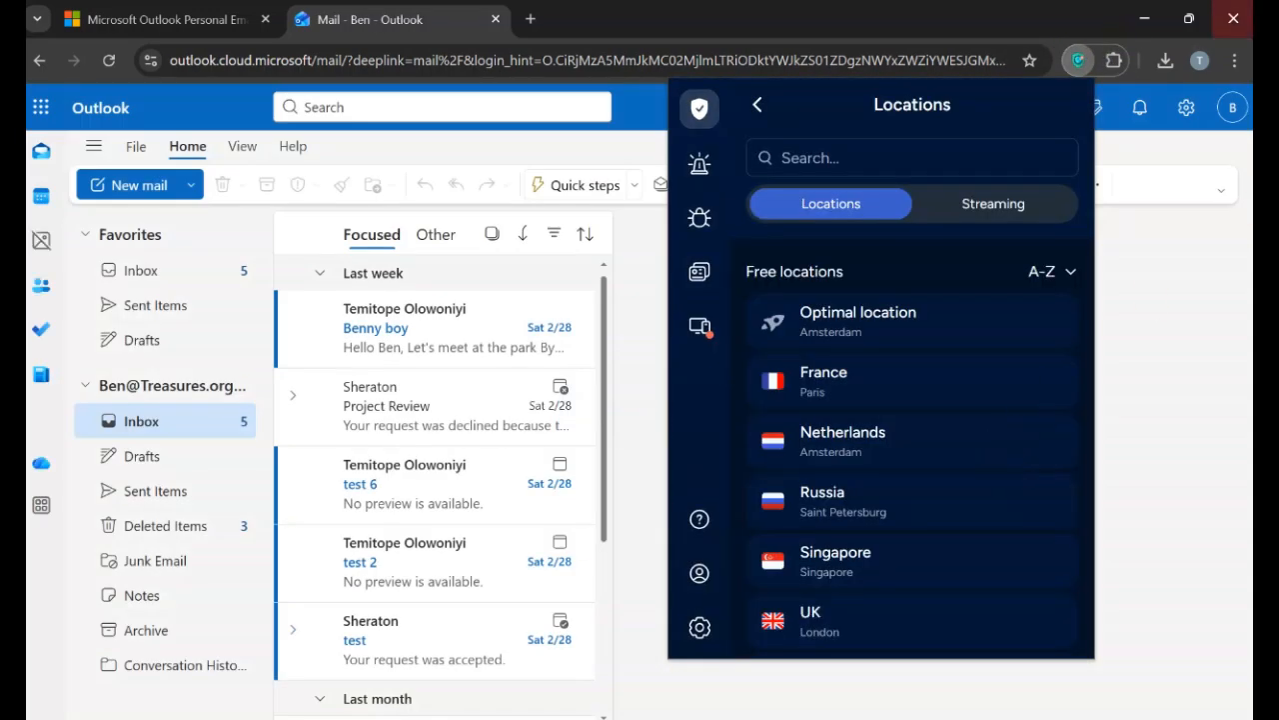
click(644, 318)
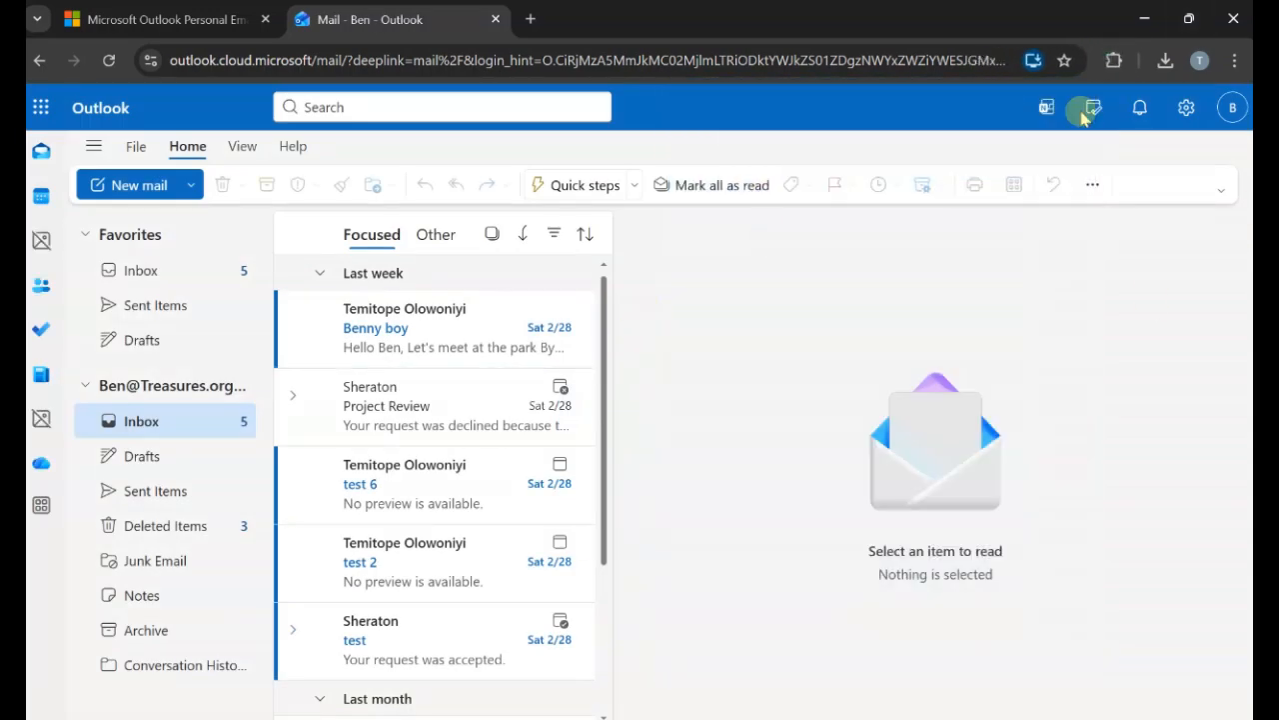
click(1147, 18)
click(1234, 10)
Bring back the Entra admin window, reload it and open the test user's audit logs.
mouse_move(630, 718)
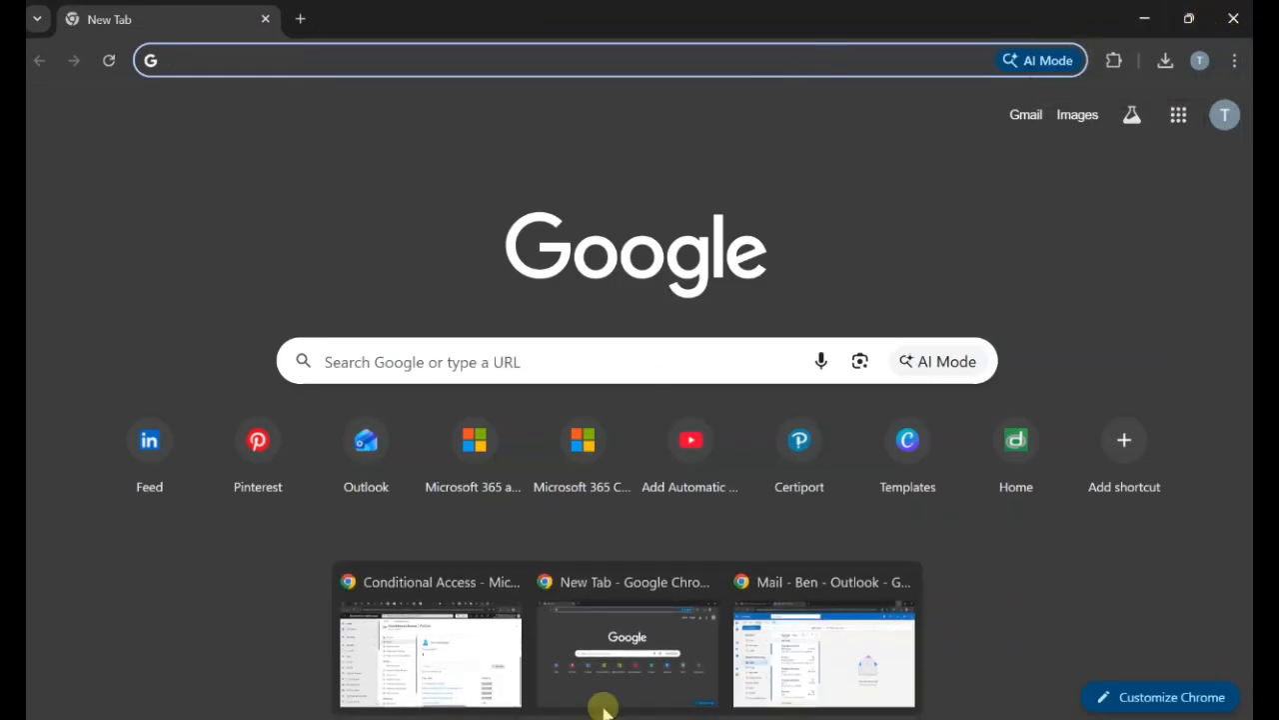
click(429, 654)
click(115, 62)
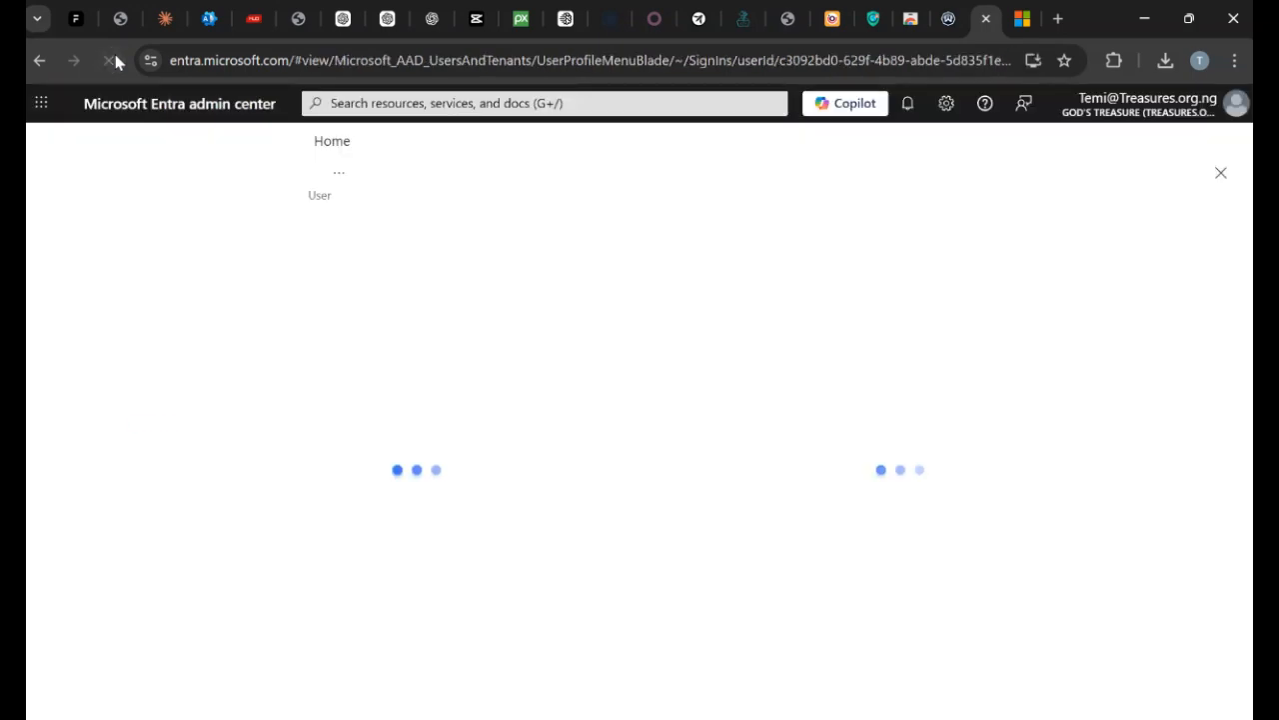
click(356, 293)
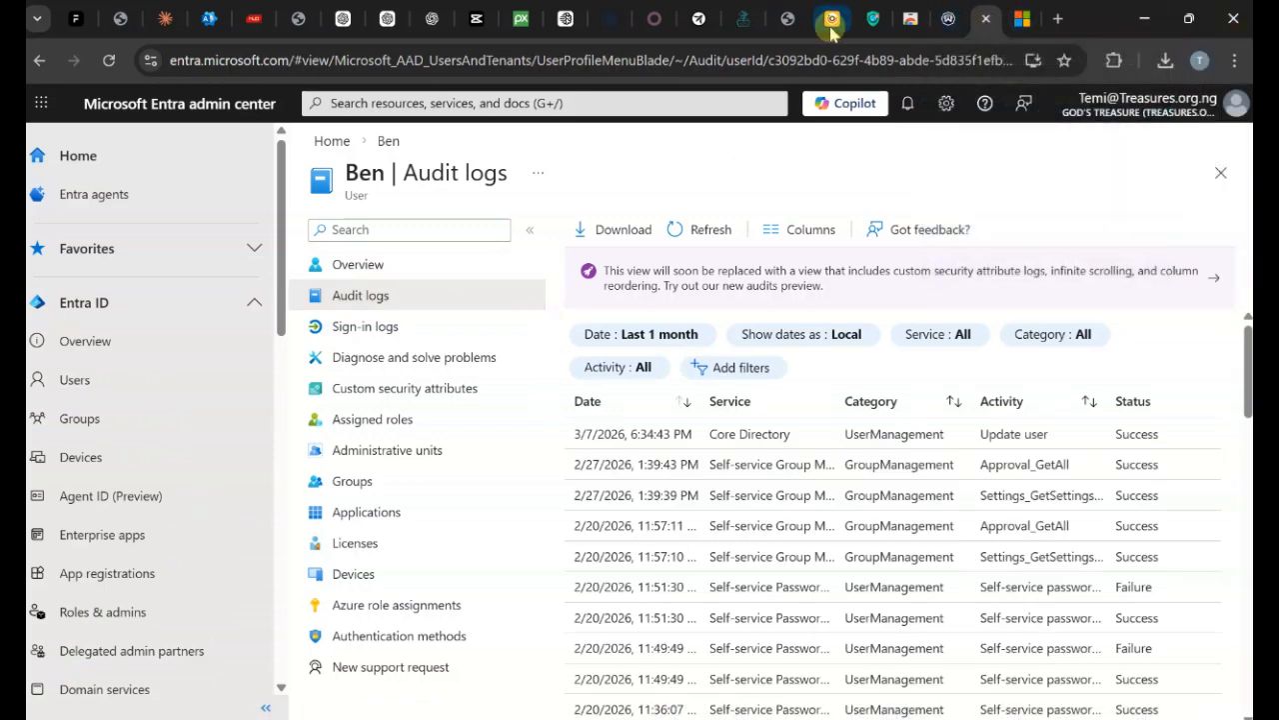
click(865, 18)
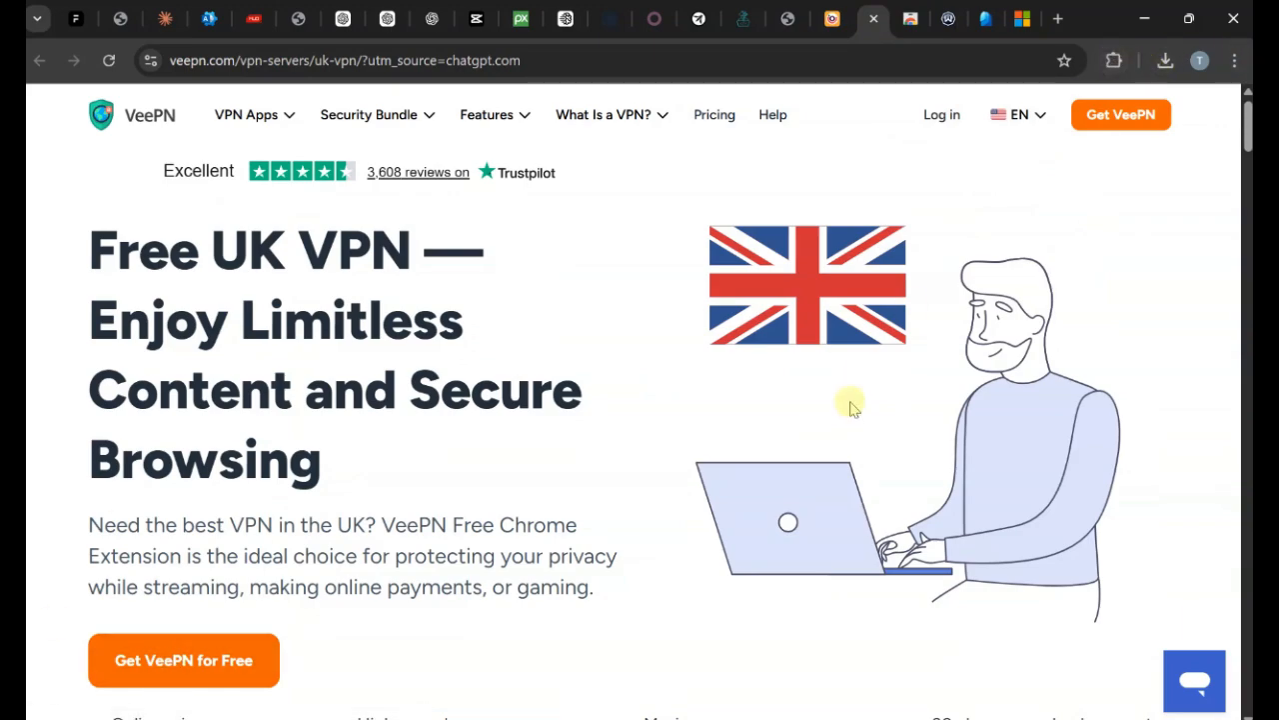
Browse VeePN's location list without leaving USA, Virginia, then return to Entra's audit logs.
scroll(852, 404, down, 7)
scroll(862, 400, up, 7)
scroll(965, 517, down, 8)
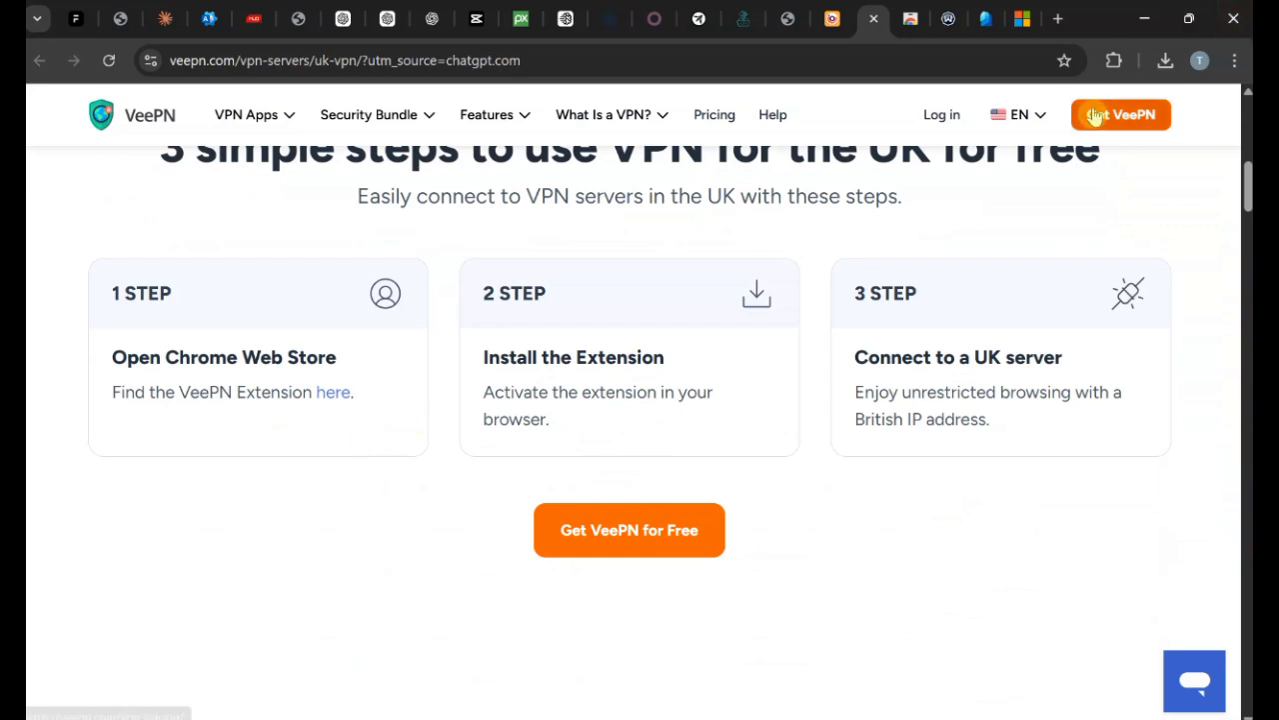
click(1113, 60)
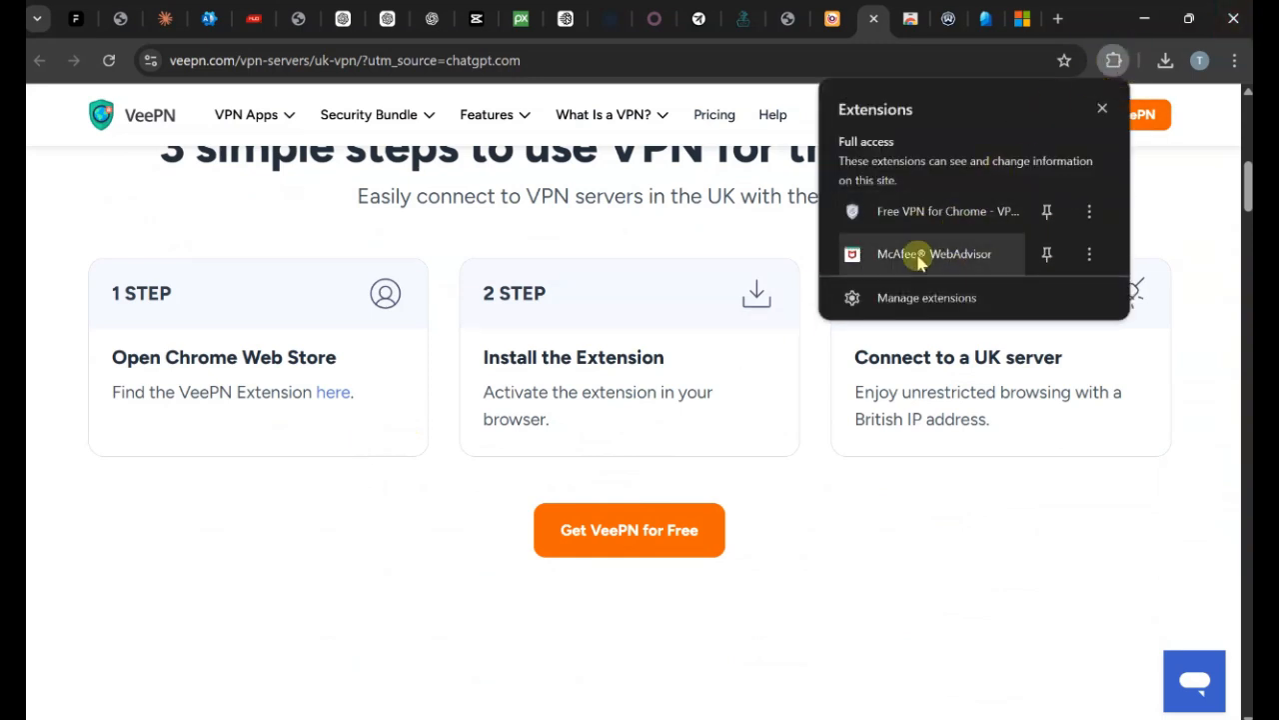
click(939, 212)
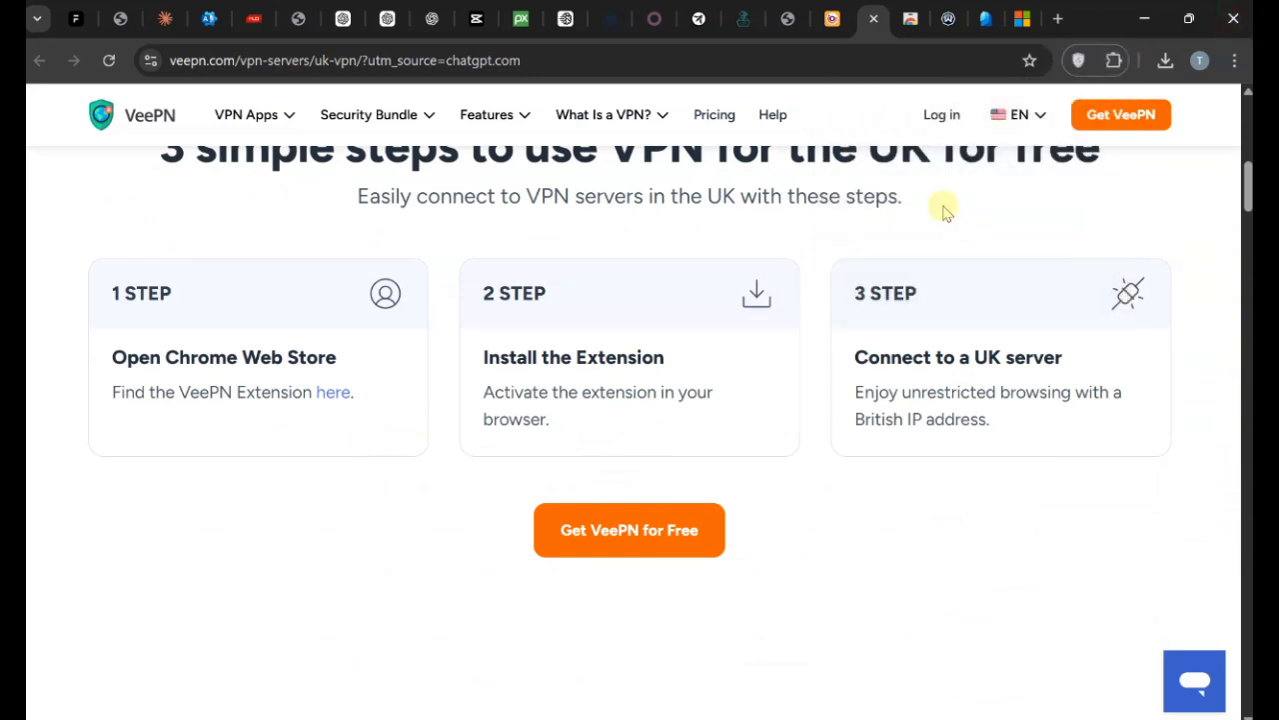
click(994, 453)
scroll(999, 320, down, 10)
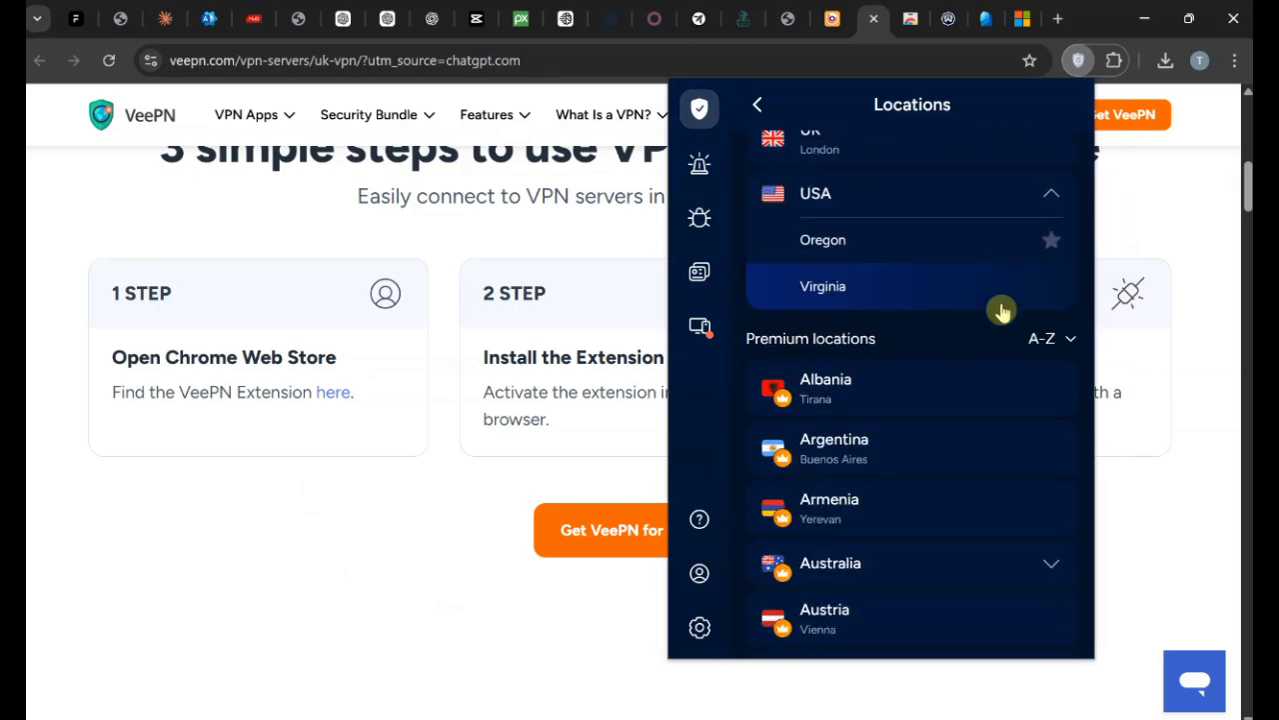
scroll(1029, 349, down, 10)
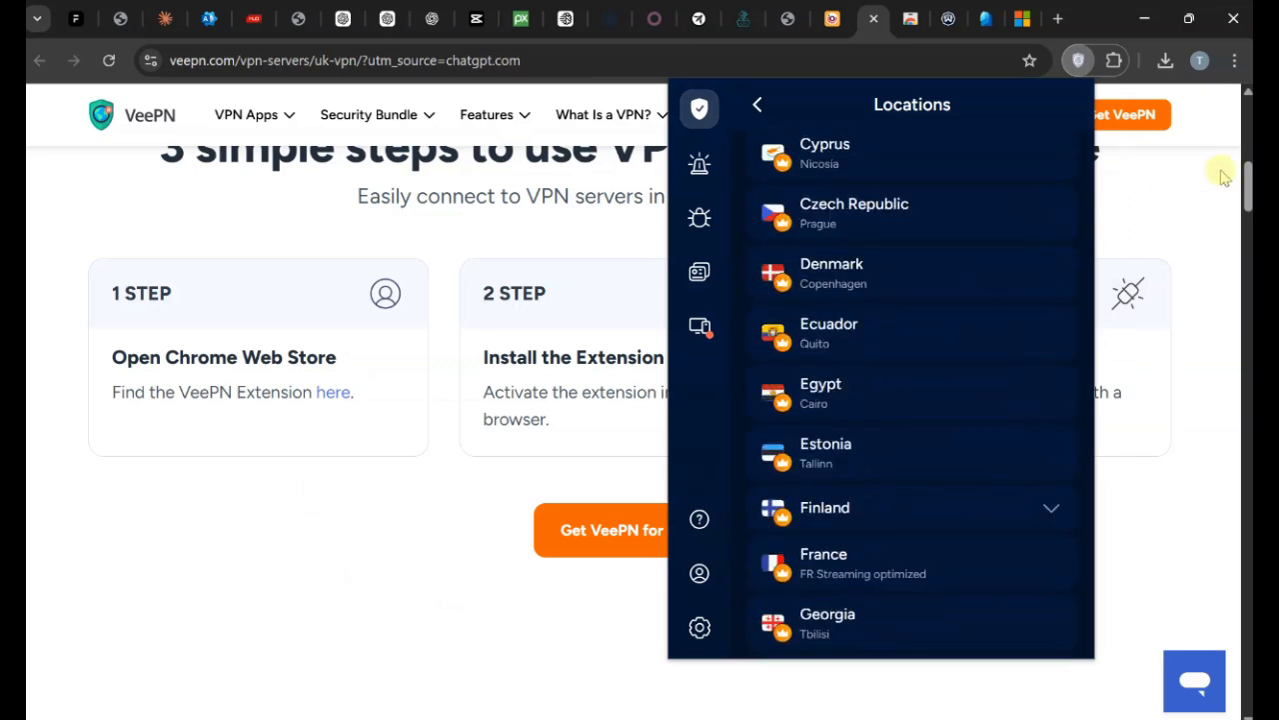
click(1220, 170)
click(986, 18)
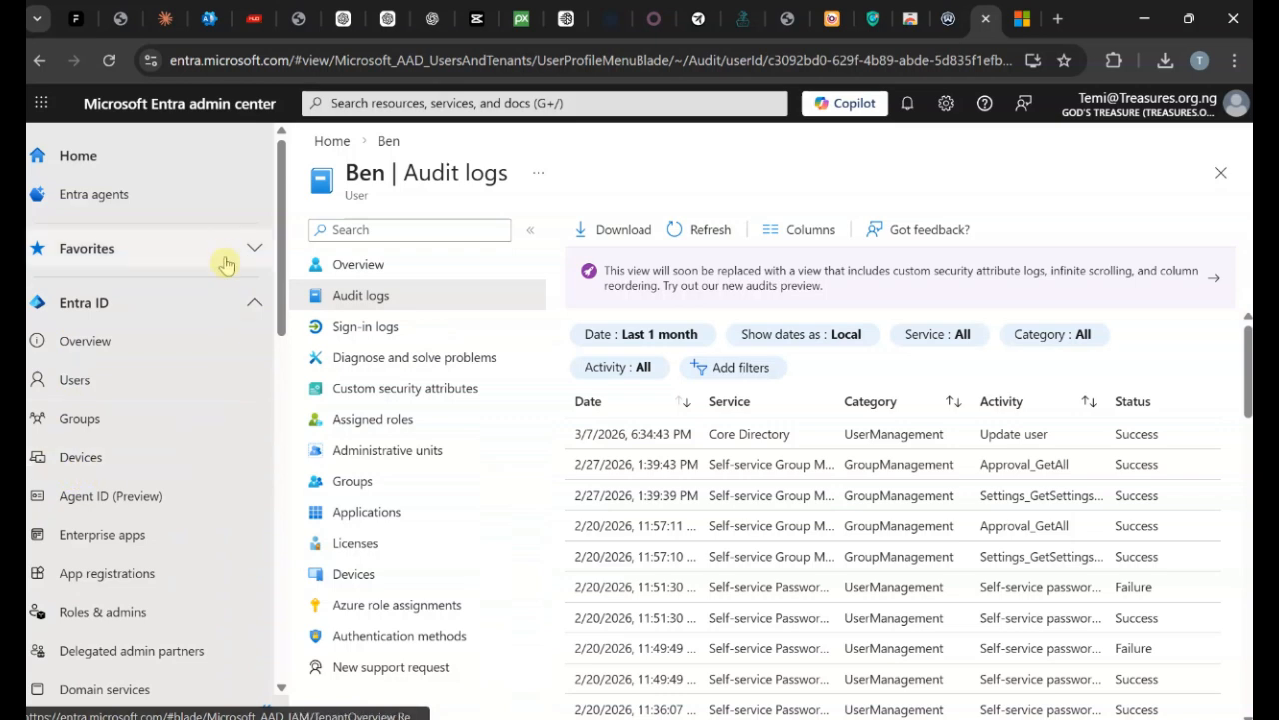
Go through Entra ID Overview Properties to Manage Conditional Access, listing the 5 policies.
scroll(223, 257, down, 2)
scroll(210, 272, up, 2)
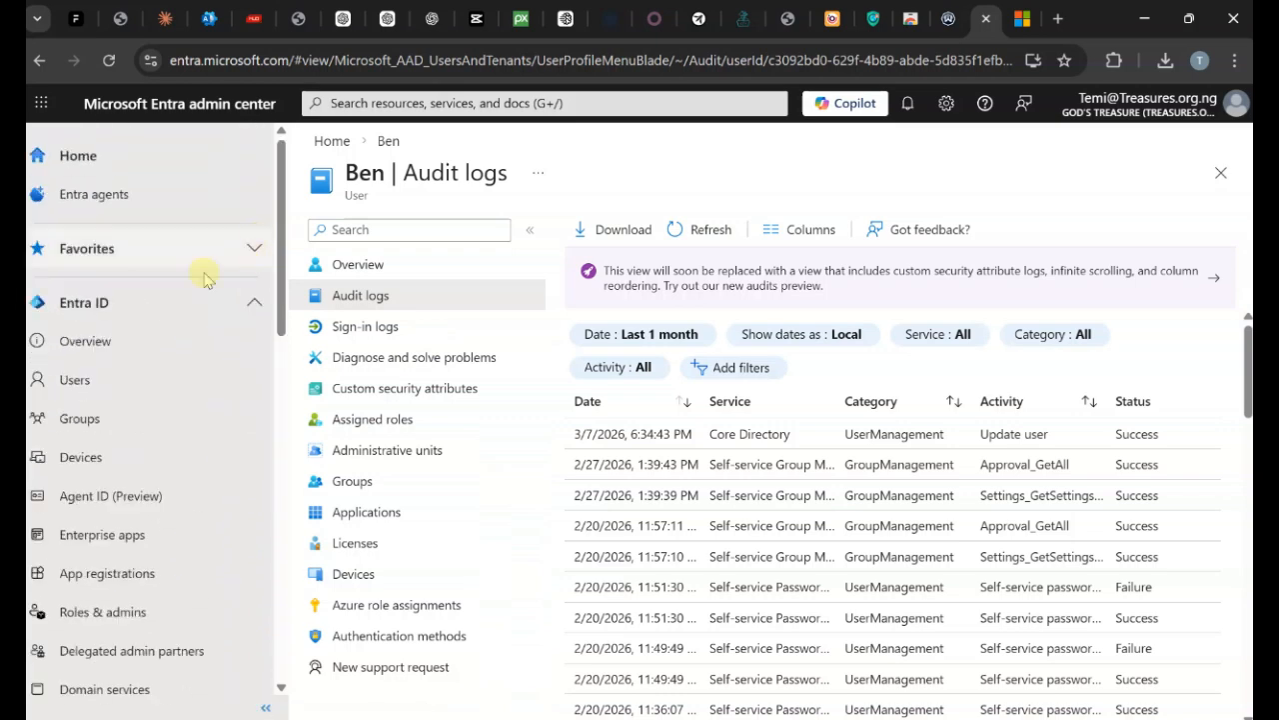
click(80, 385)
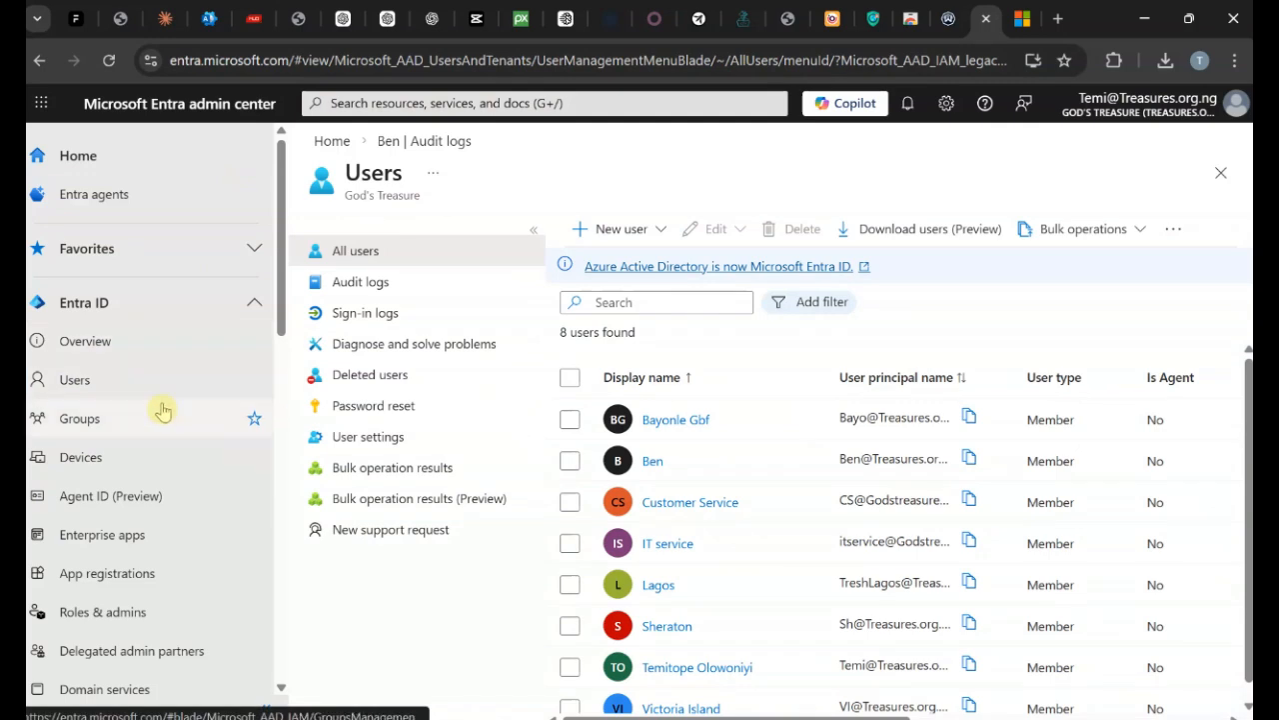
click(249, 252)
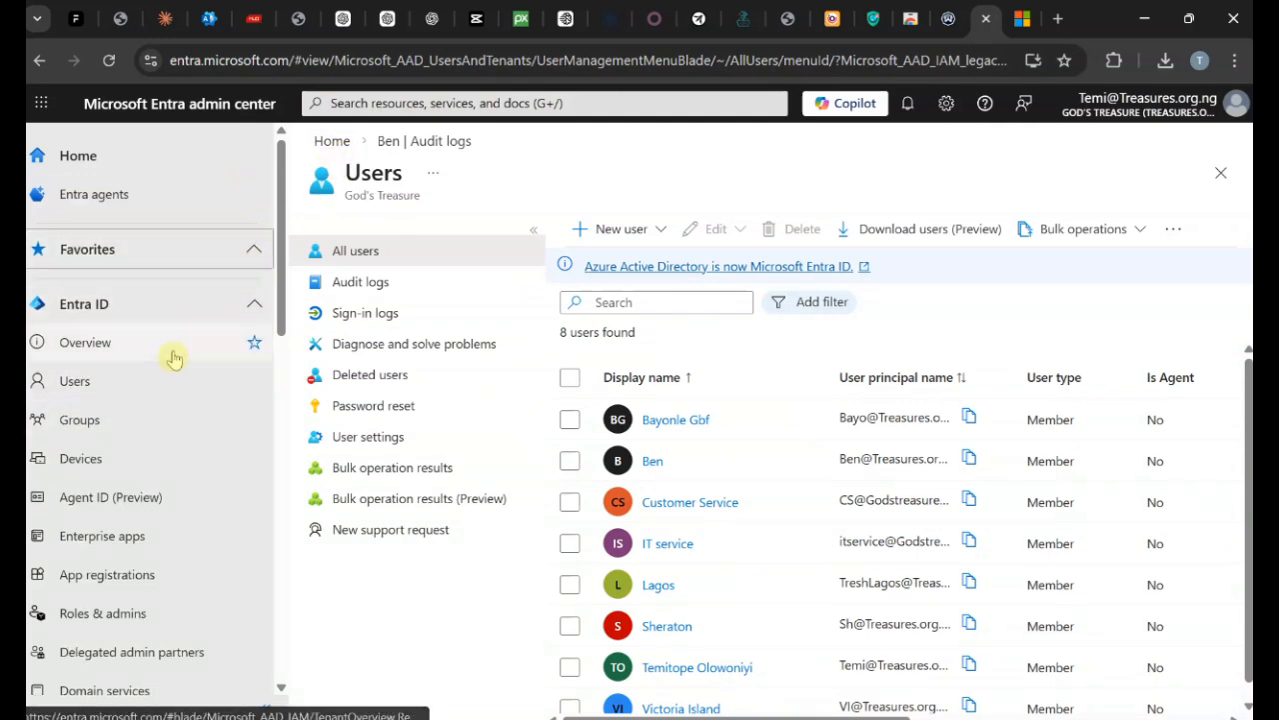
click(88, 341)
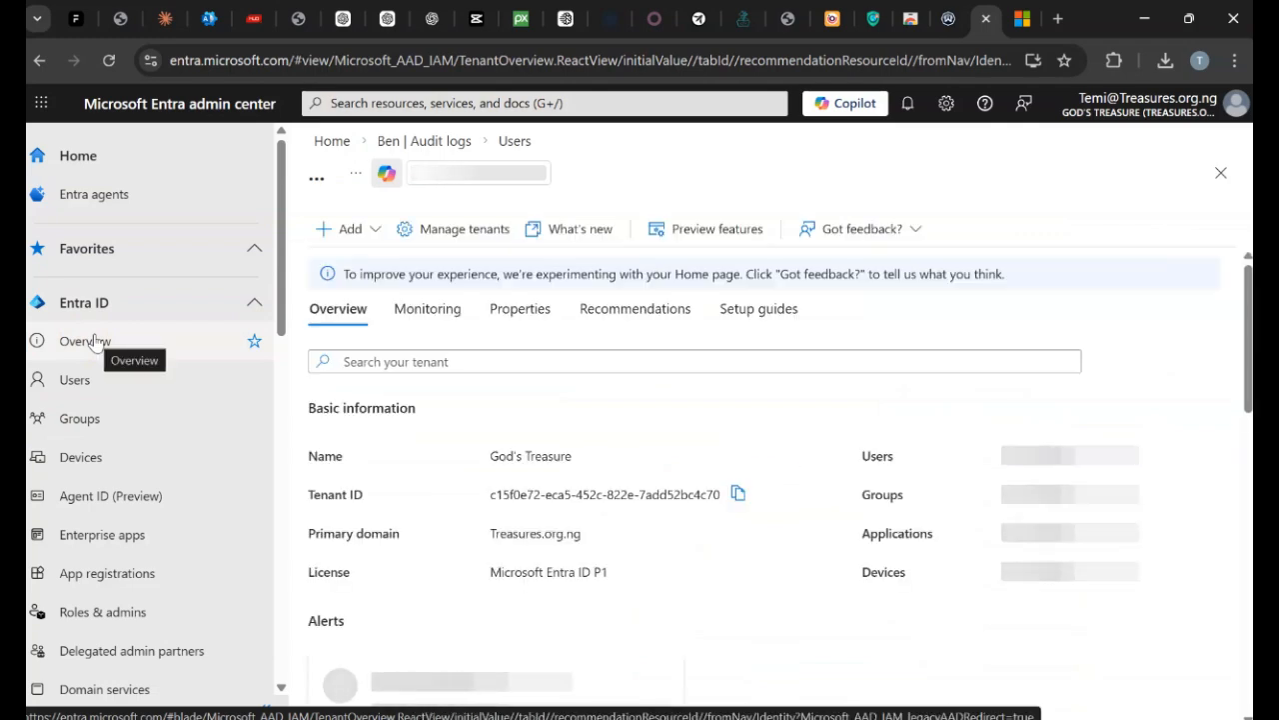
click(510, 310)
scroll(1149, 436, down, 5)
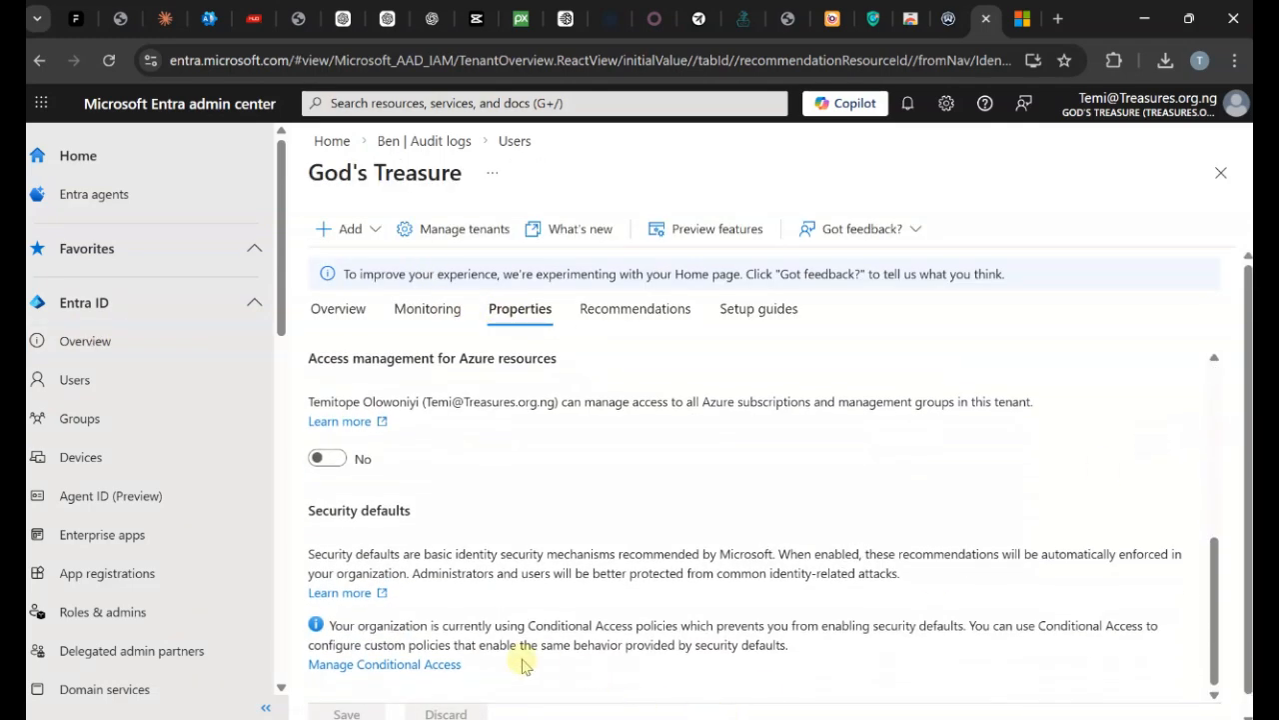
click(460, 666)
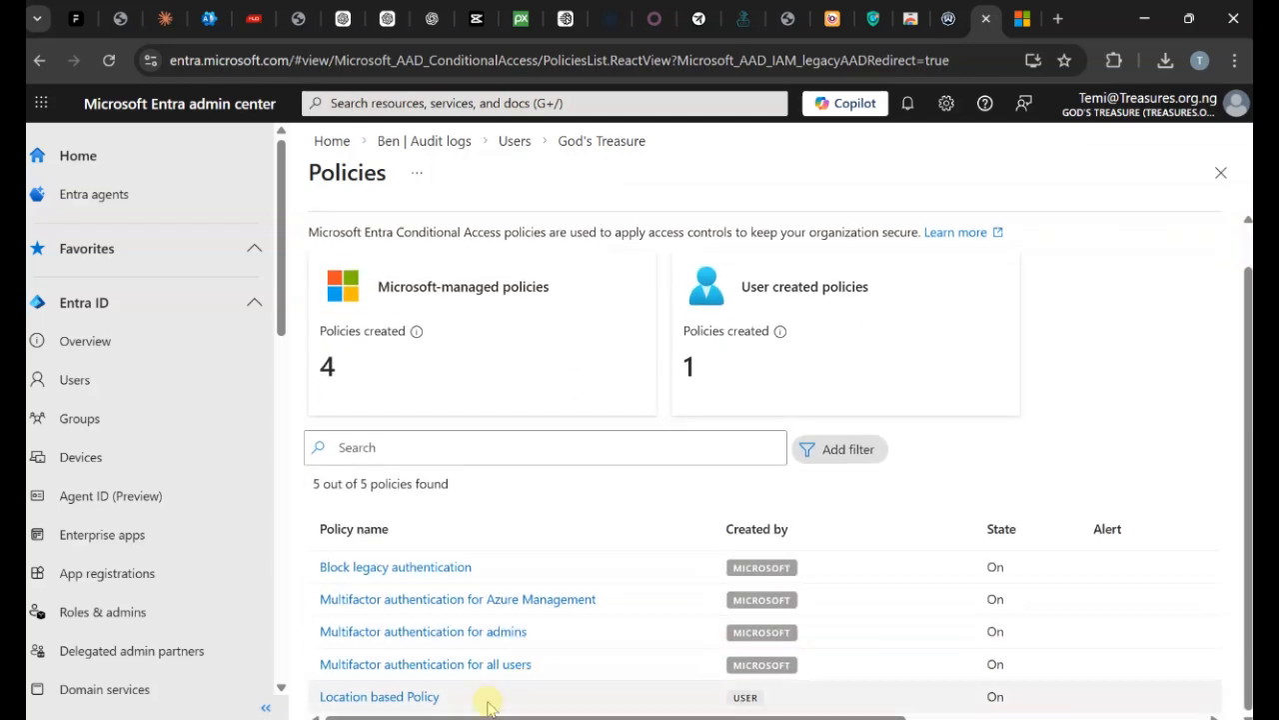
Open Location based Policy and review its conditions.
click(423, 694)
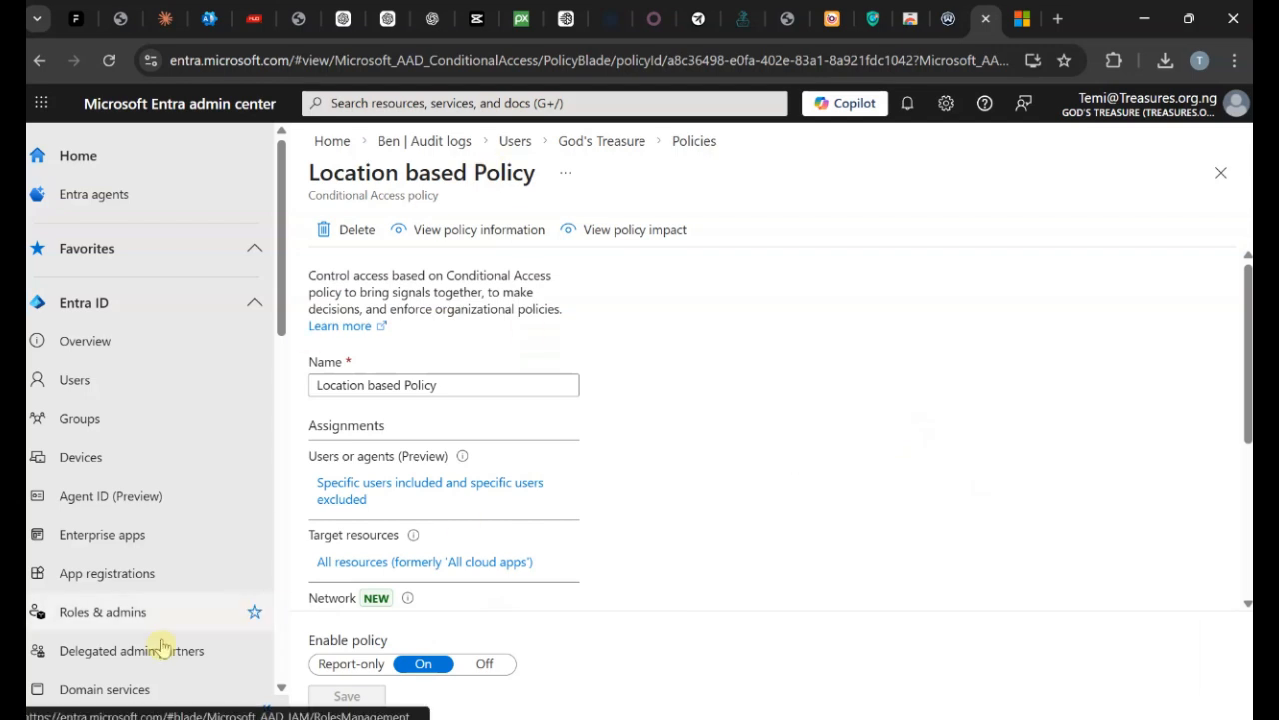
scroll(323, 300, down, 3)
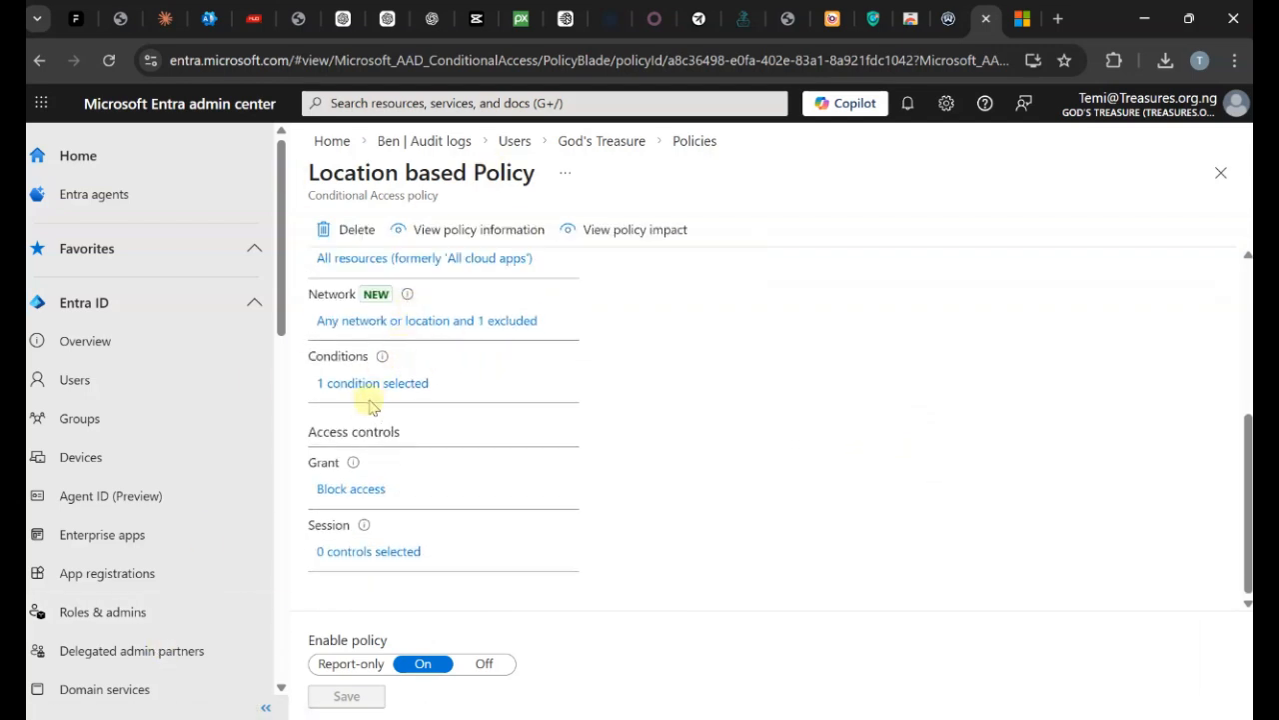
click(368, 385)
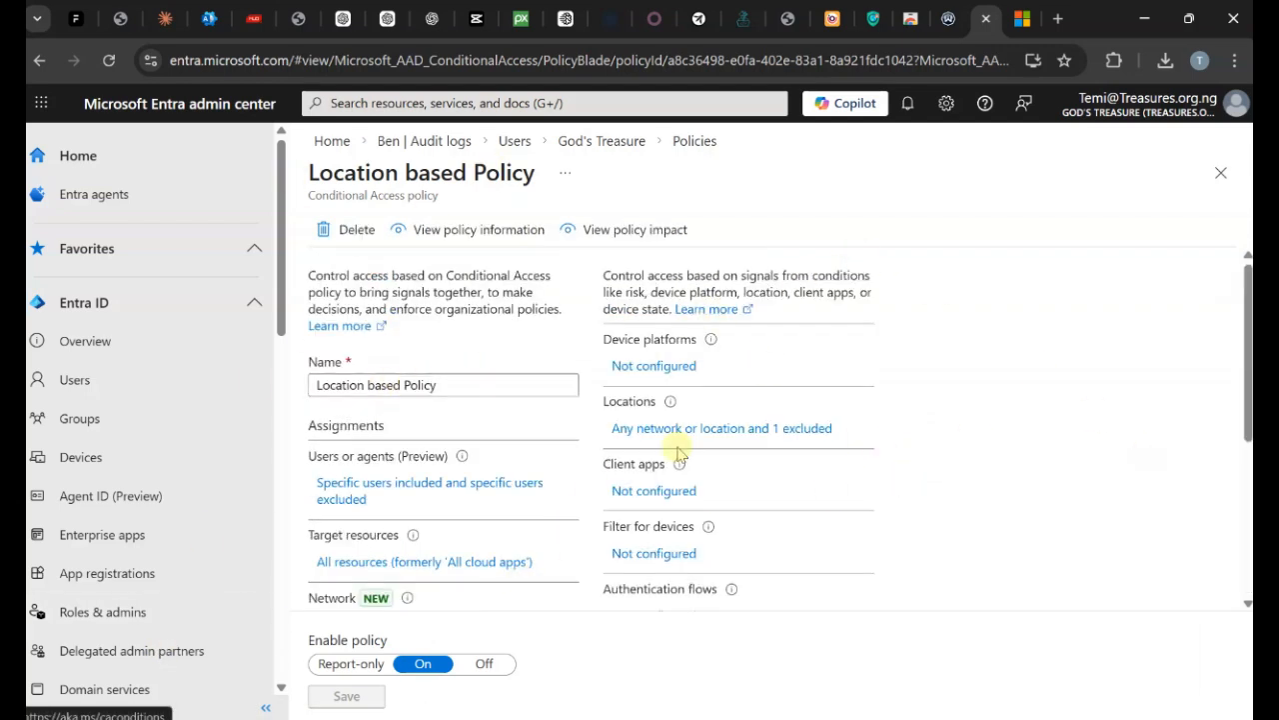
scroll(763, 517, down, 1)
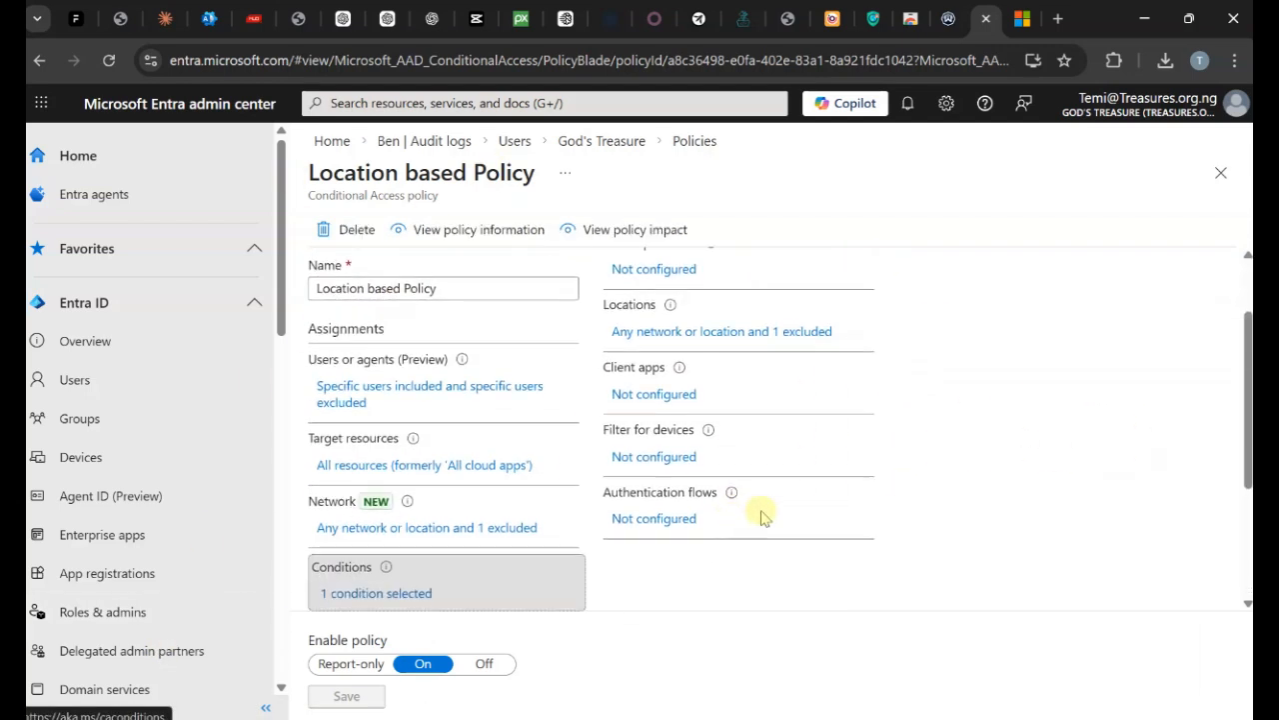
Set Enable policy to Off, save, and reload the Policies list.
click(480, 663)
click(381, 697)
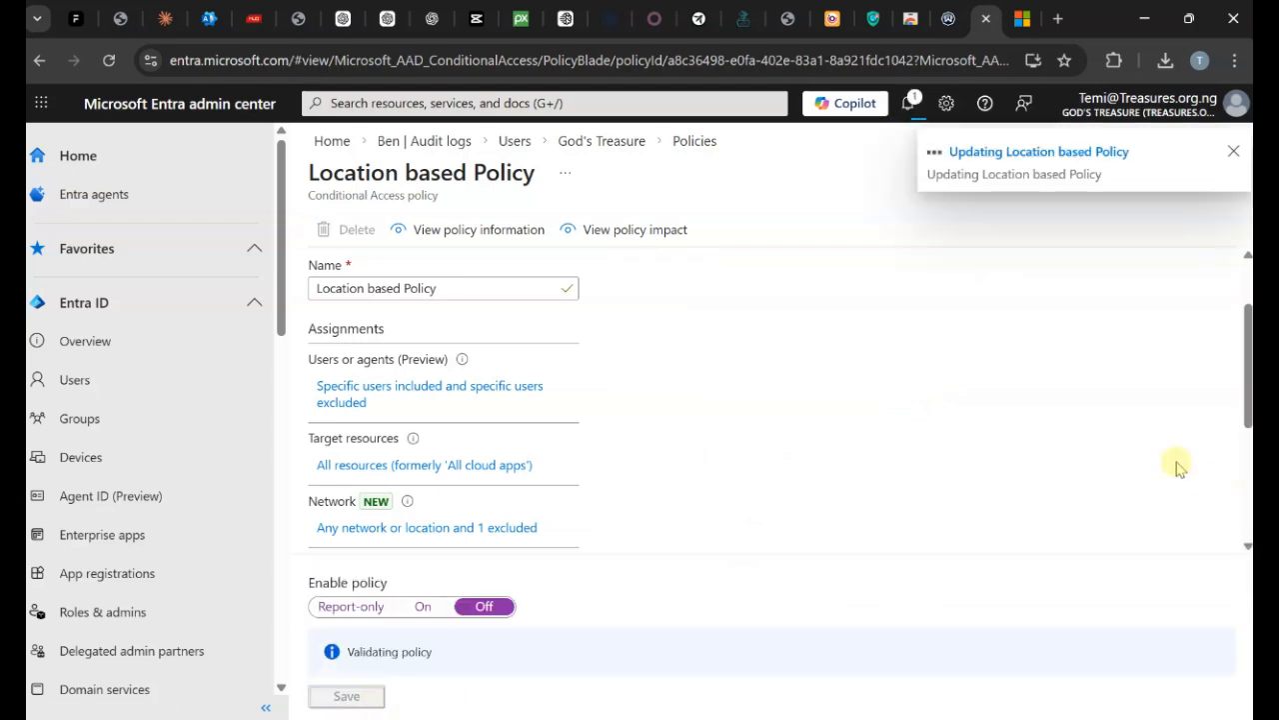
scroll(1179, 470, down, 1)
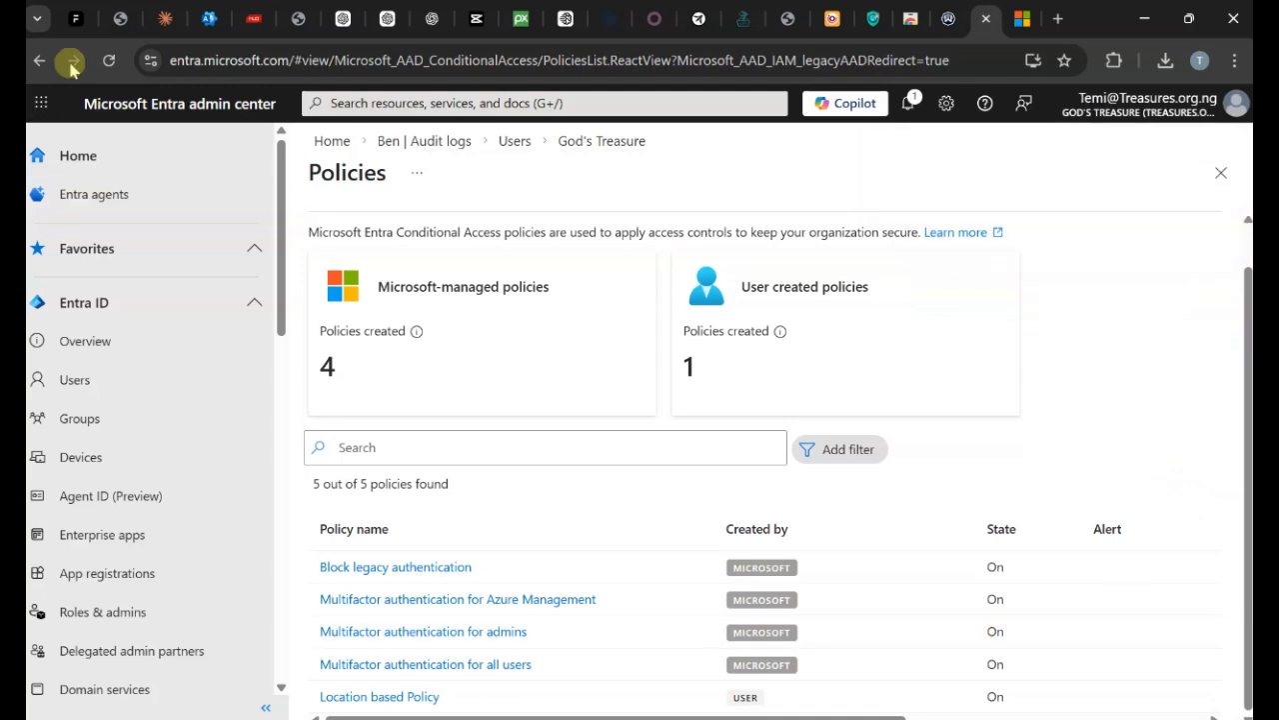
click(108, 61)
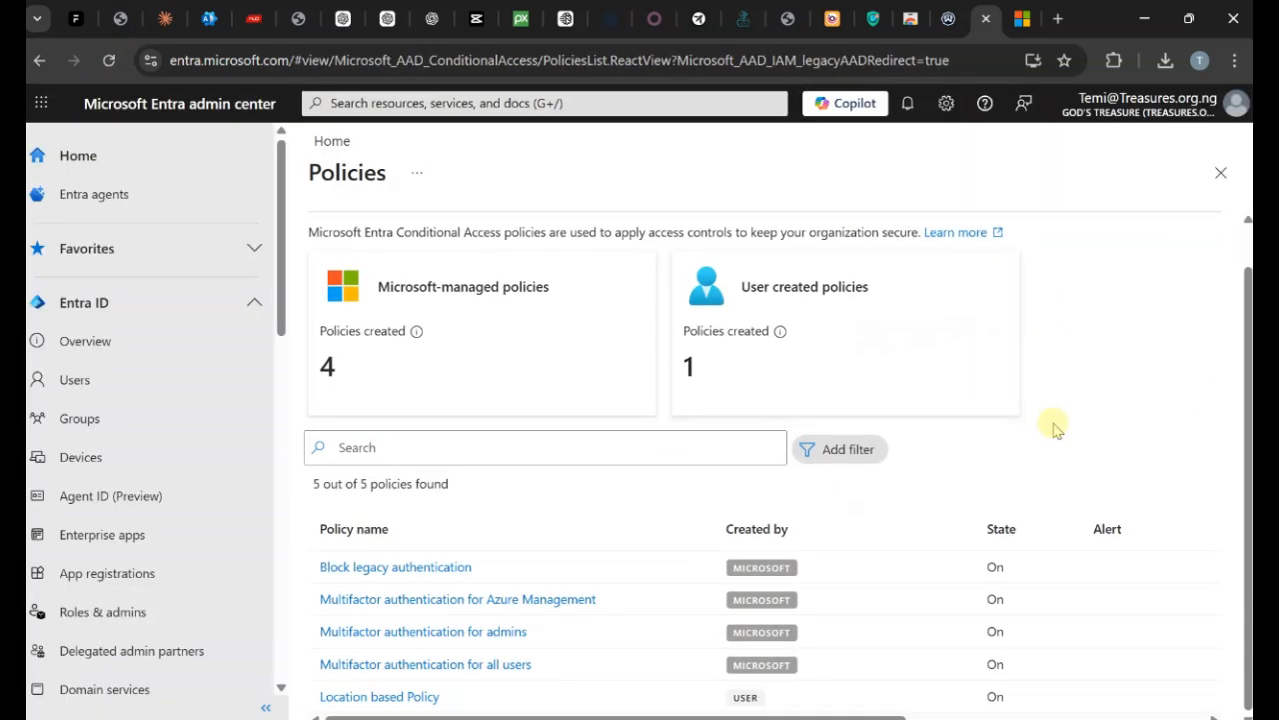
Open Location based Policy and delete it, confirming with Yes.
click(423, 697)
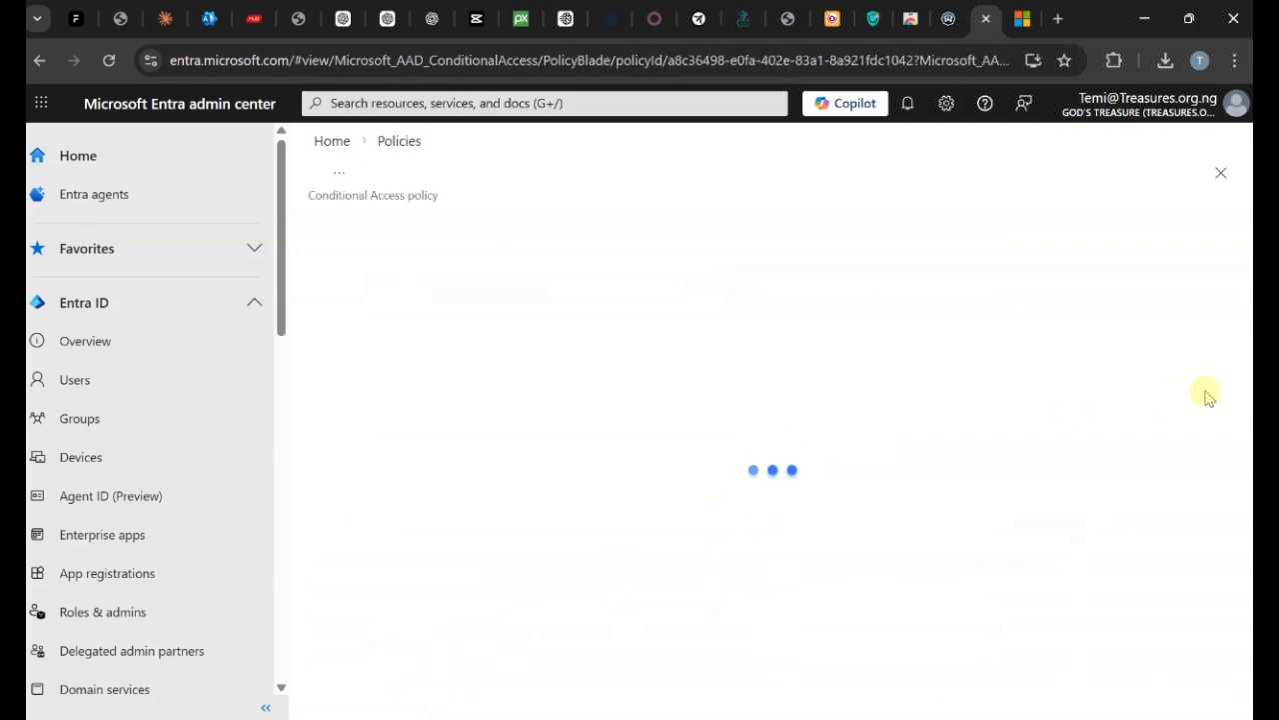
scroll(779, 565, down, 3)
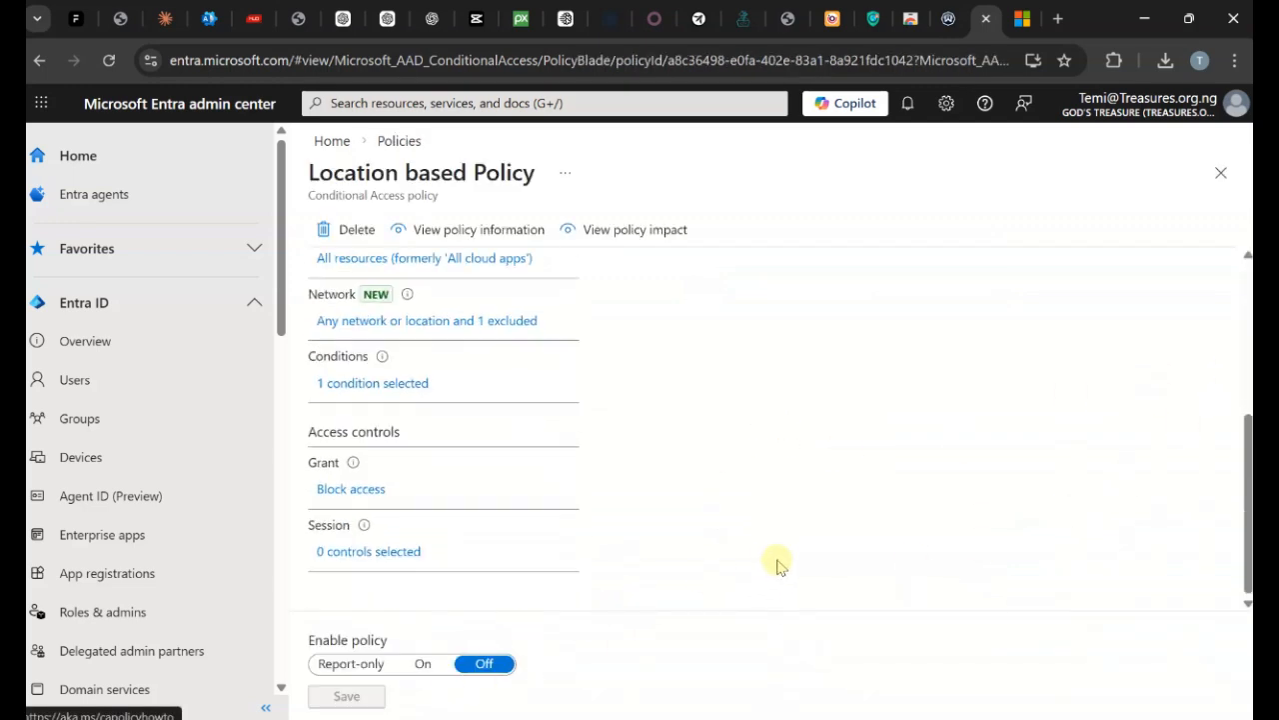
scroll(788, 566, up, 3)
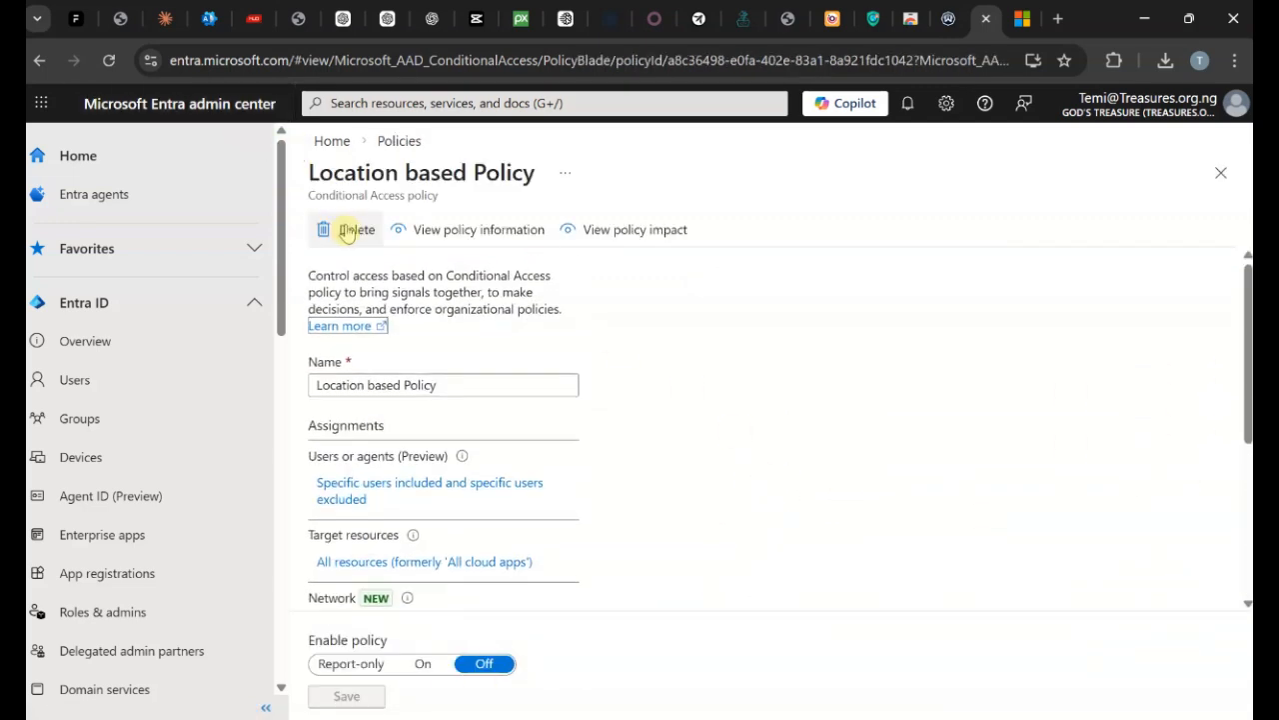
click(350, 230)
click(596, 499)
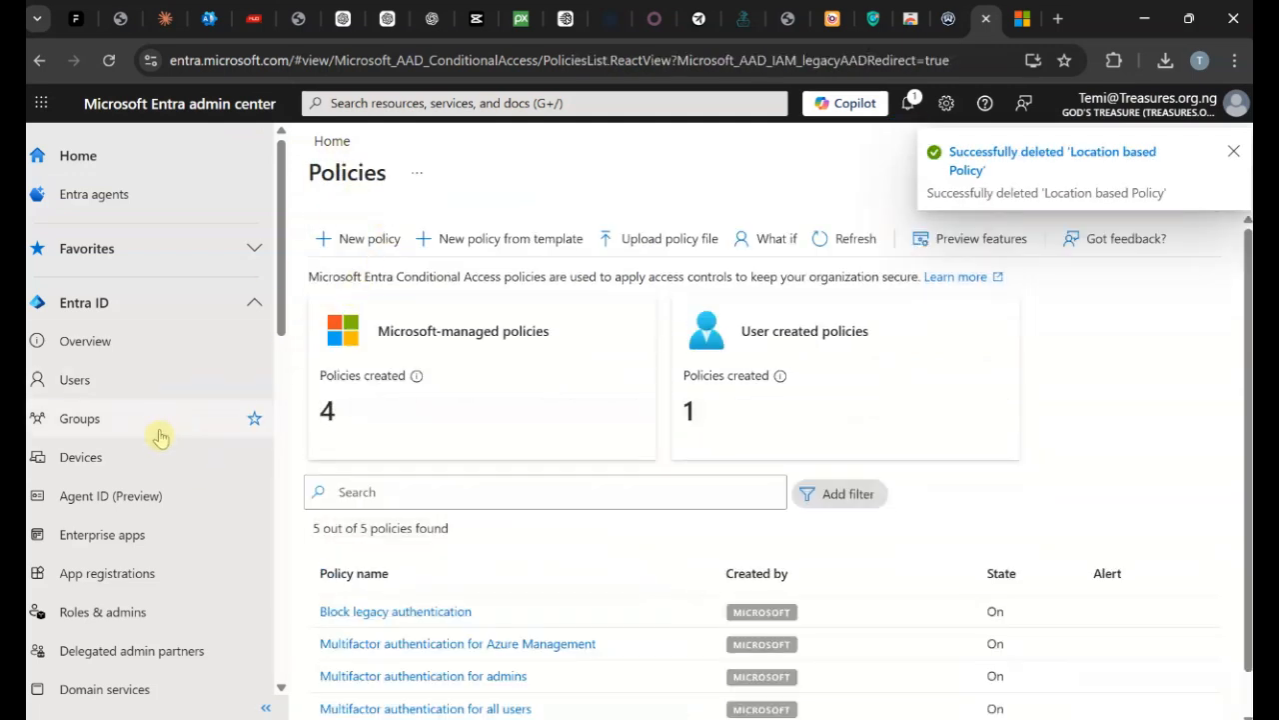
Set Access management for Azure resources to Yes in tenant Properties and save.
click(149, 344)
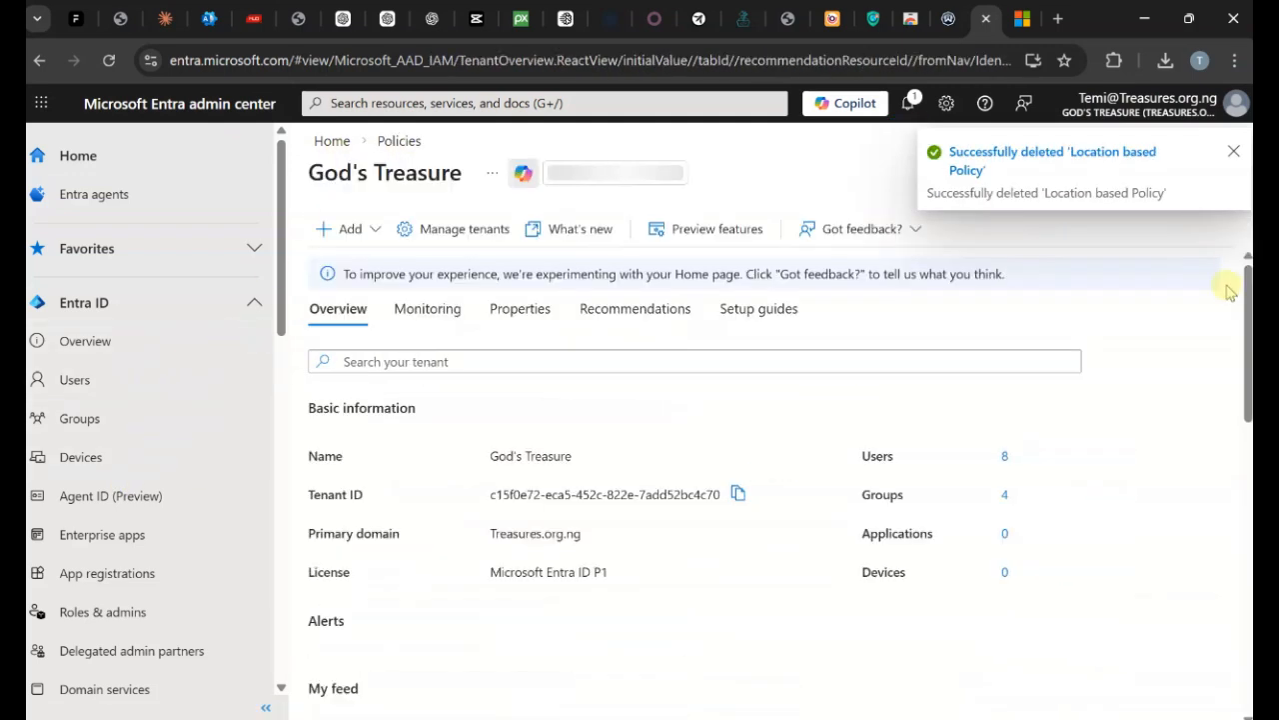
scroll(817, 500, down, 2)
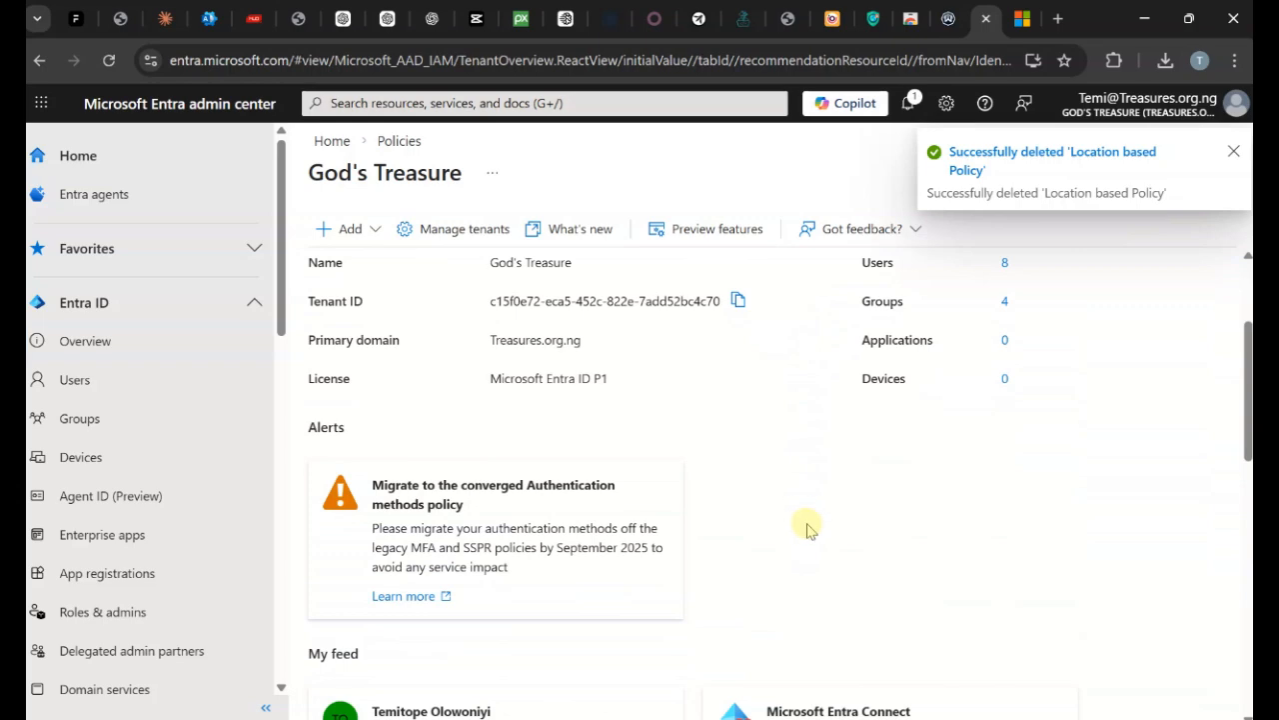
scroll(809, 525, up, 2)
click(495, 312)
scroll(1136, 400, down, 5)
scroll(1120, 430, down, 1)
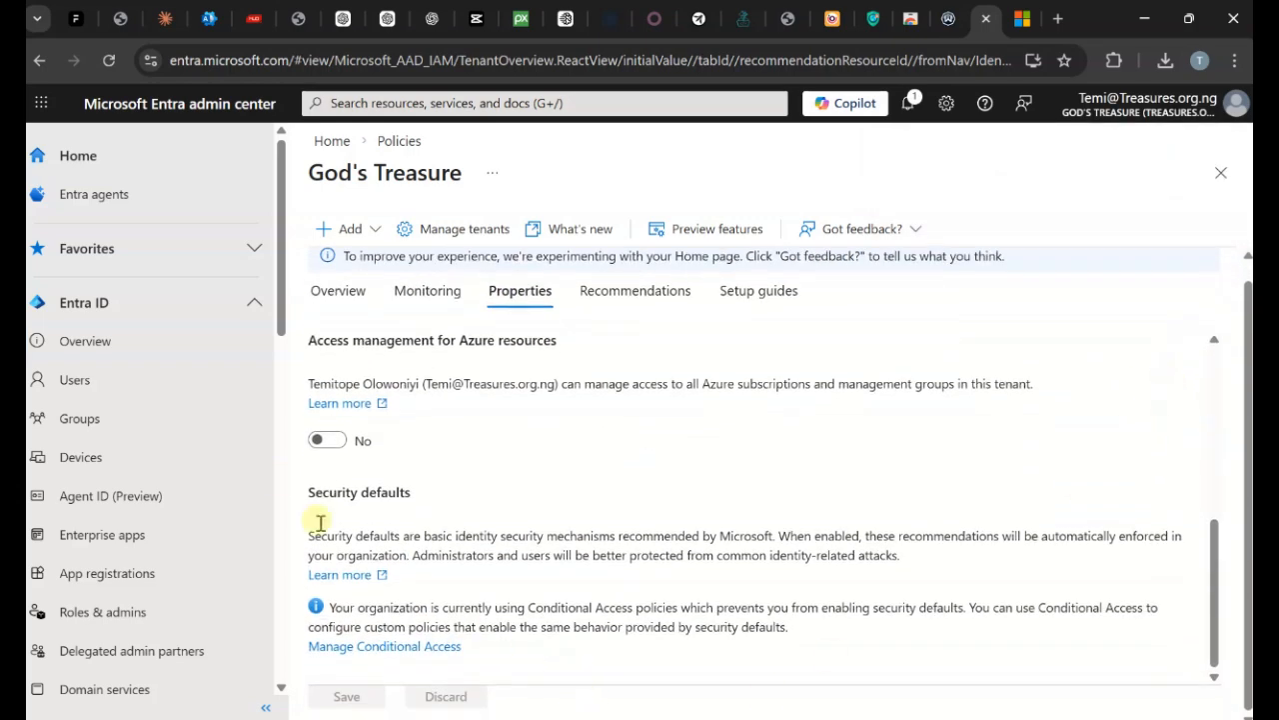
click(322, 439)
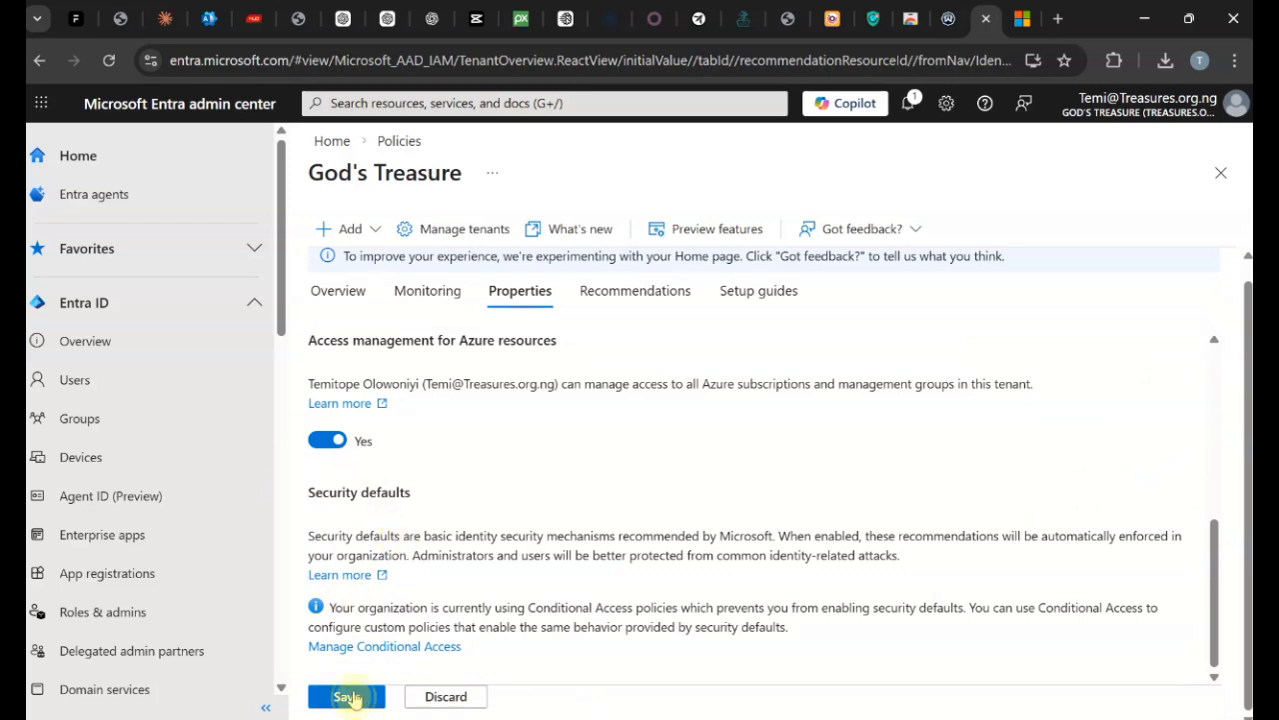
click(350, 697)
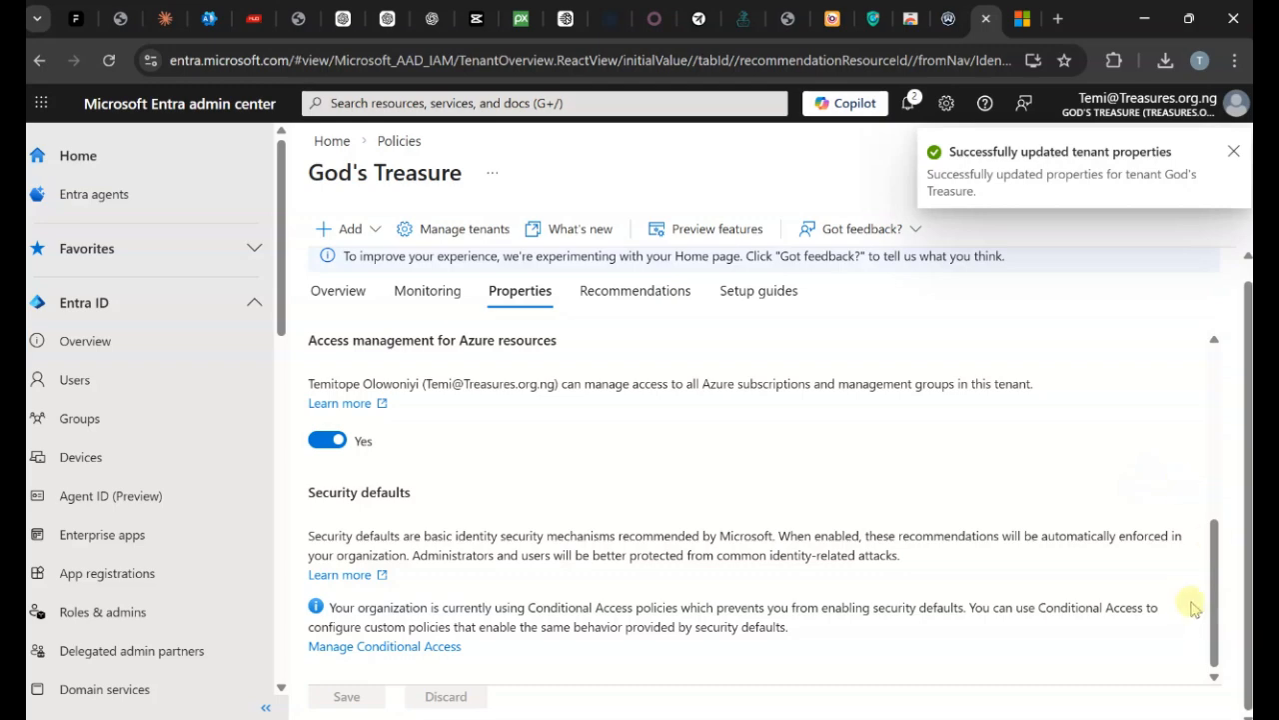
scroll(1215, 568, up, 10)
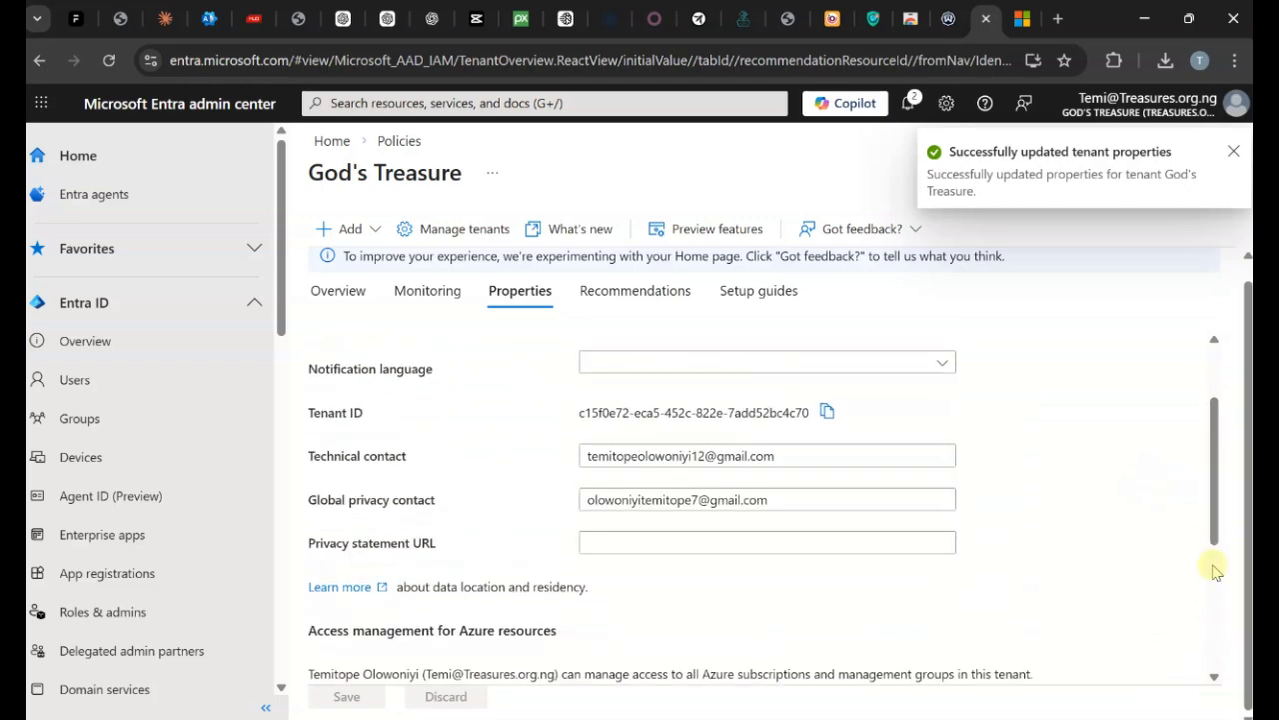
scroll(1219, 584, up, 1)
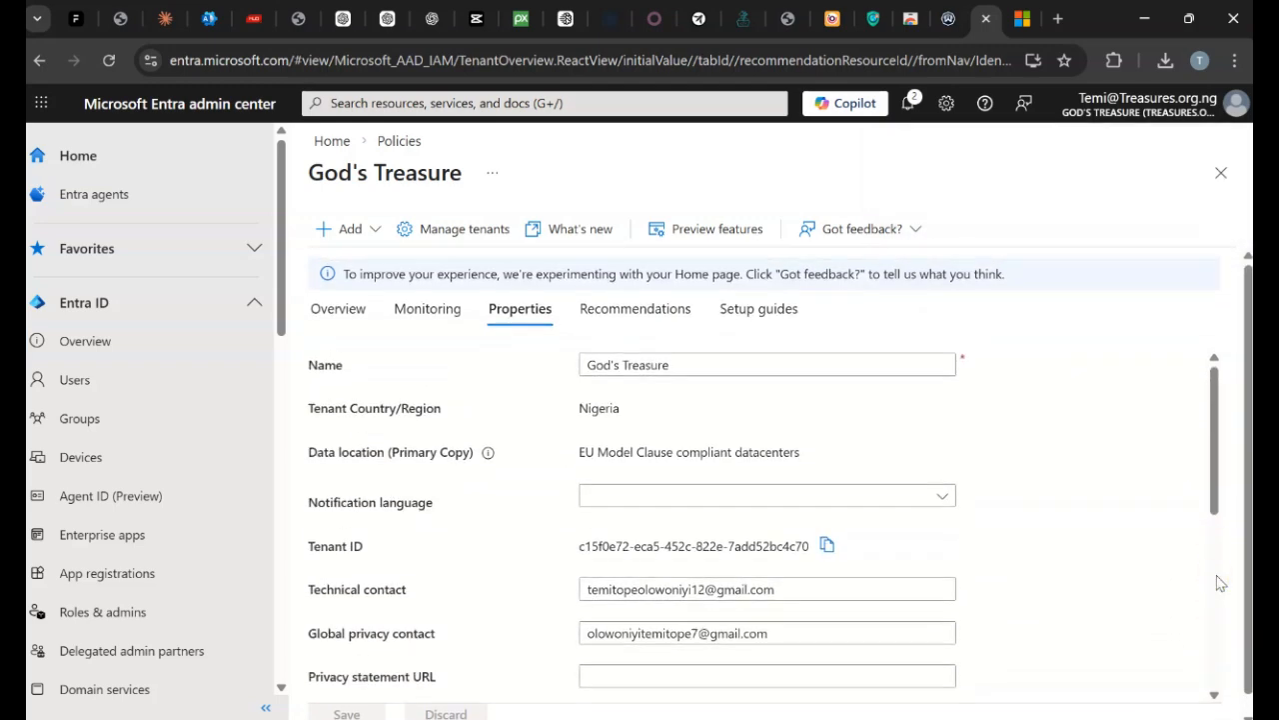
Reload the admin center and review the Overview: 8 users, 4 groups, 0 applications, 0 devices.
scroll(1220, 583, down, 10)
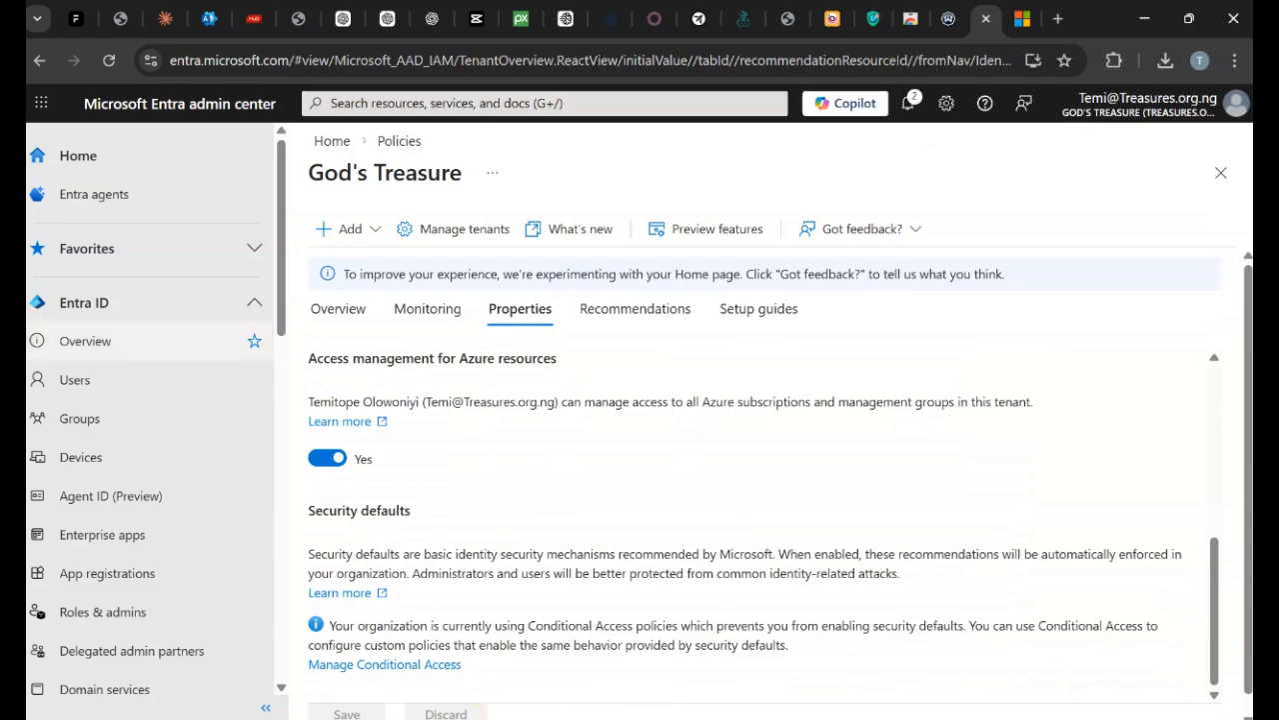
click(108, 59)
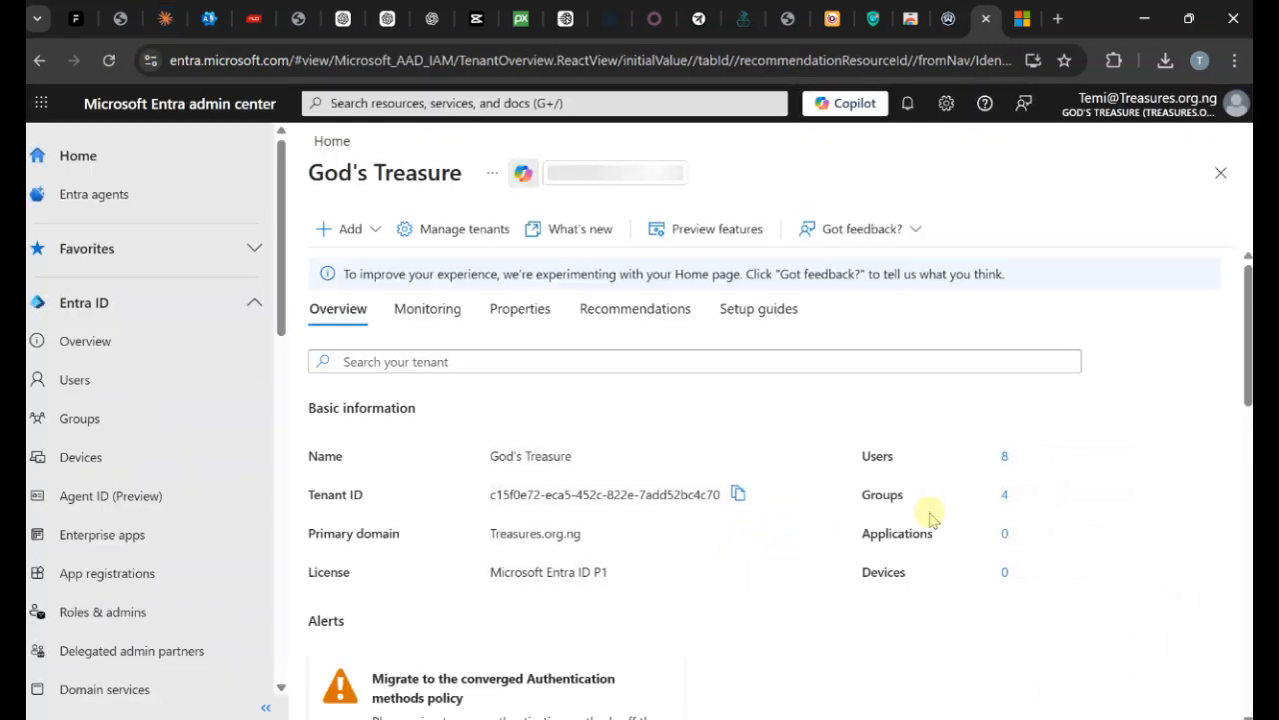
scroll(929, 512, down, 5)
scroll(929, 519, down, 5)
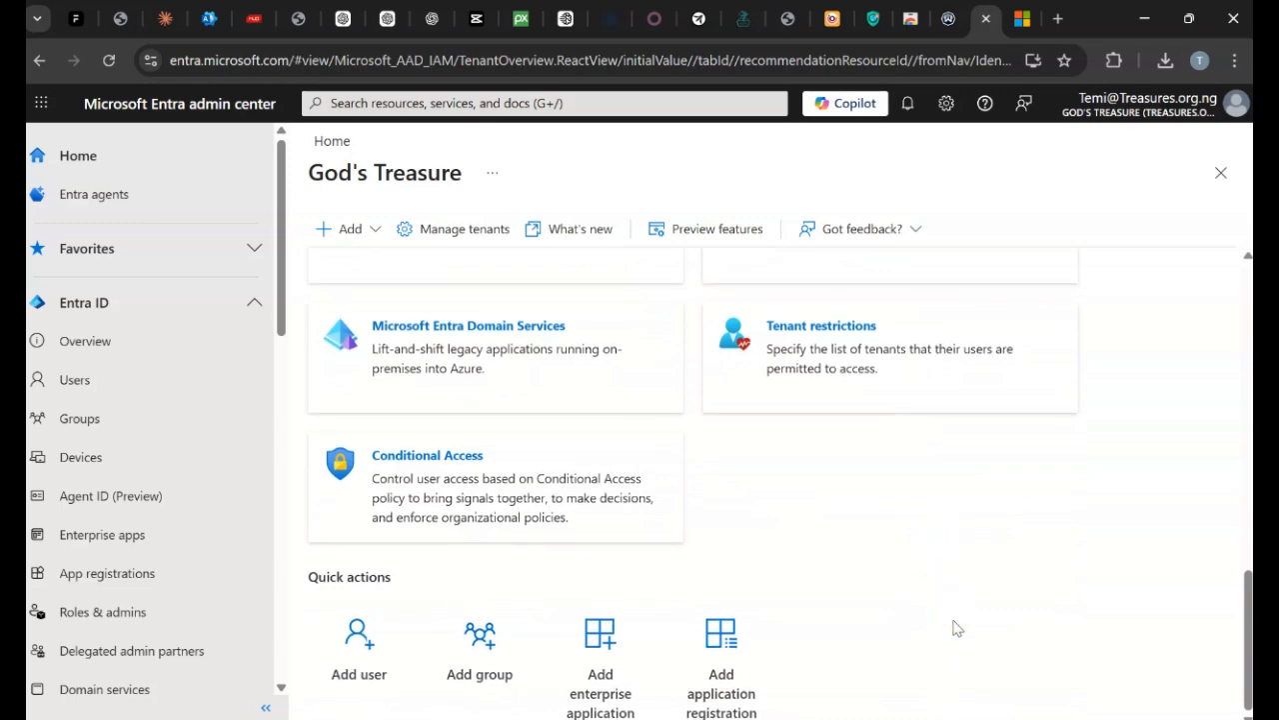
scroll(958, 627, up, 10)
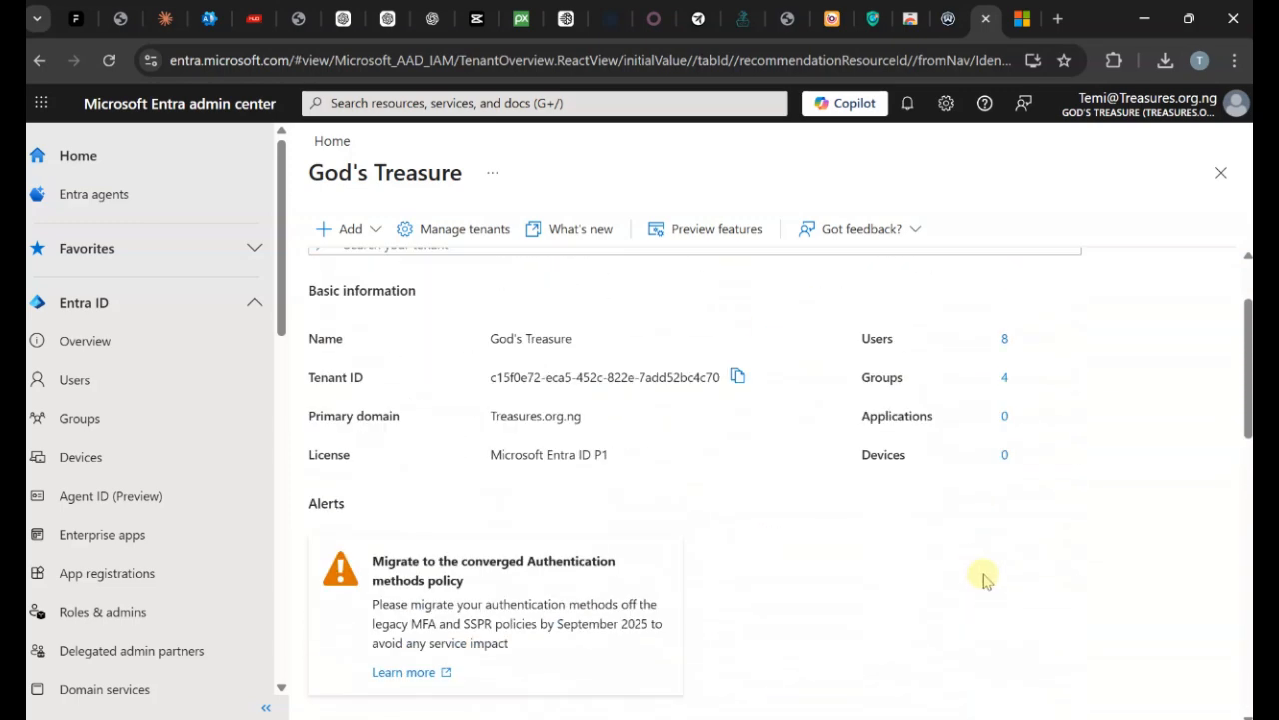